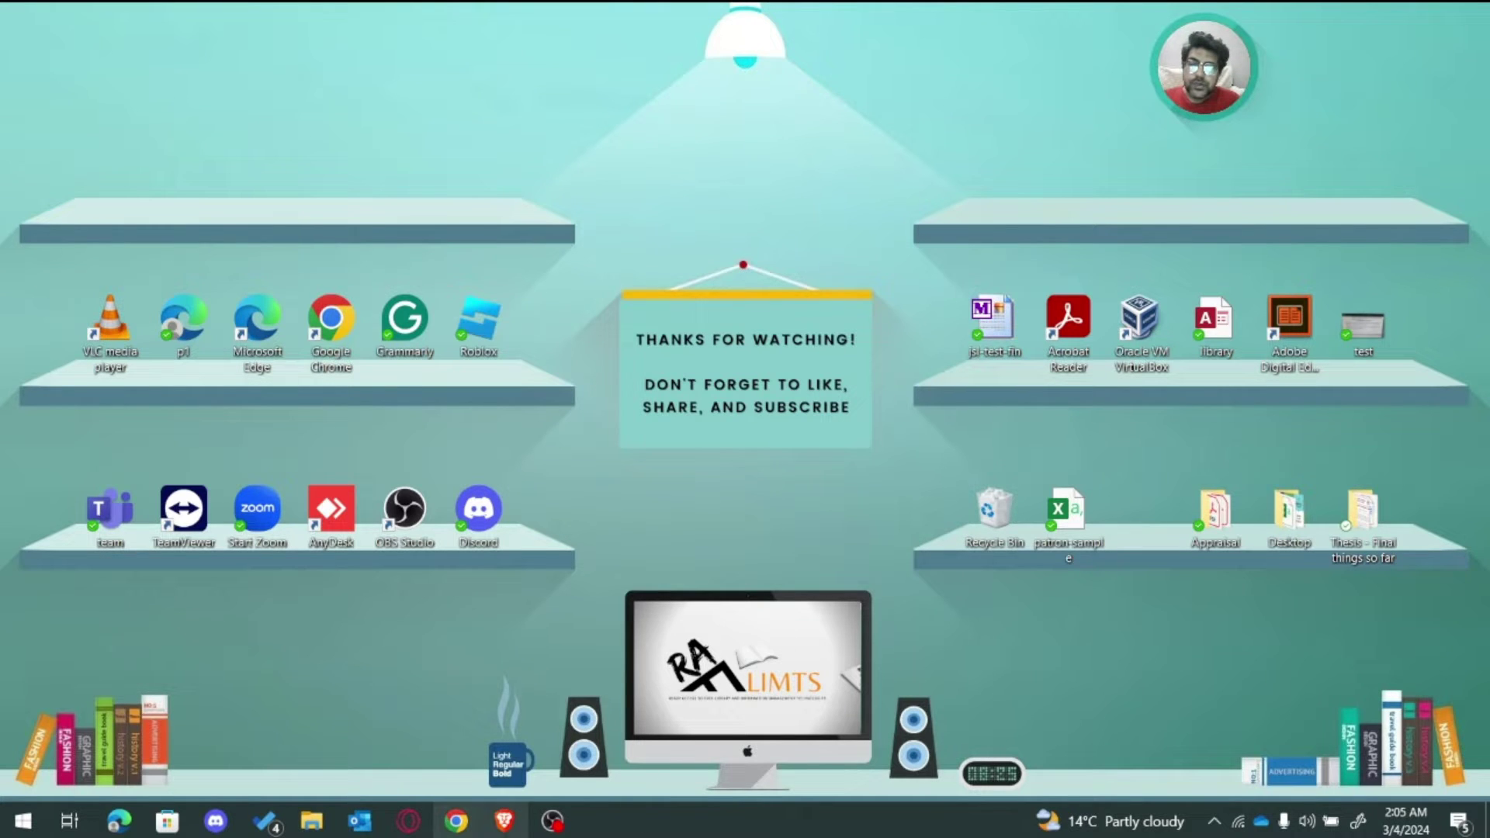
Launch Google Chrome from the Windows taskbar.
click(444, 825)
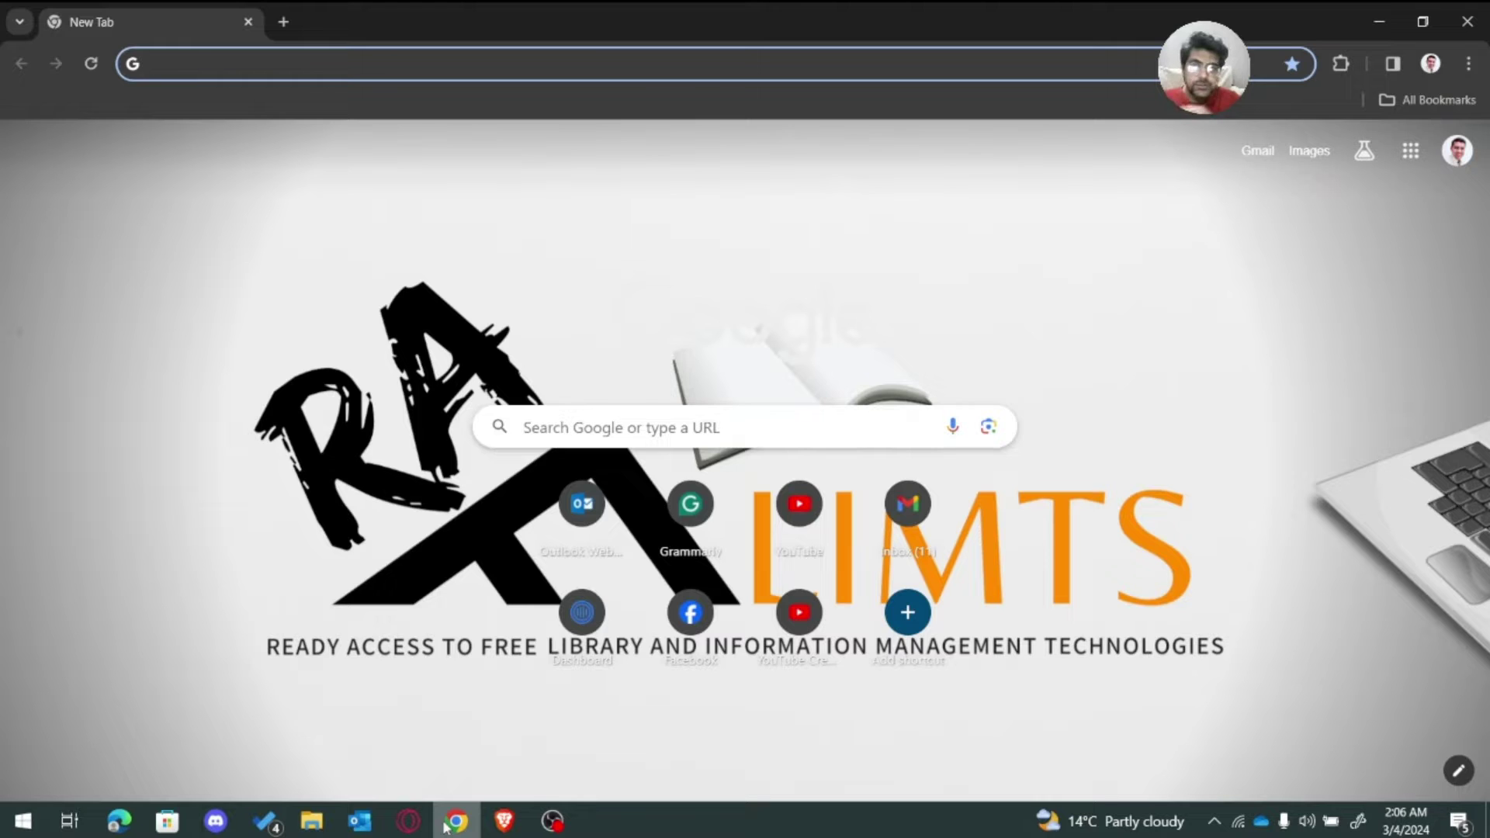
Search the web for 'koha' to find the Koha community demo page.
text(koh)
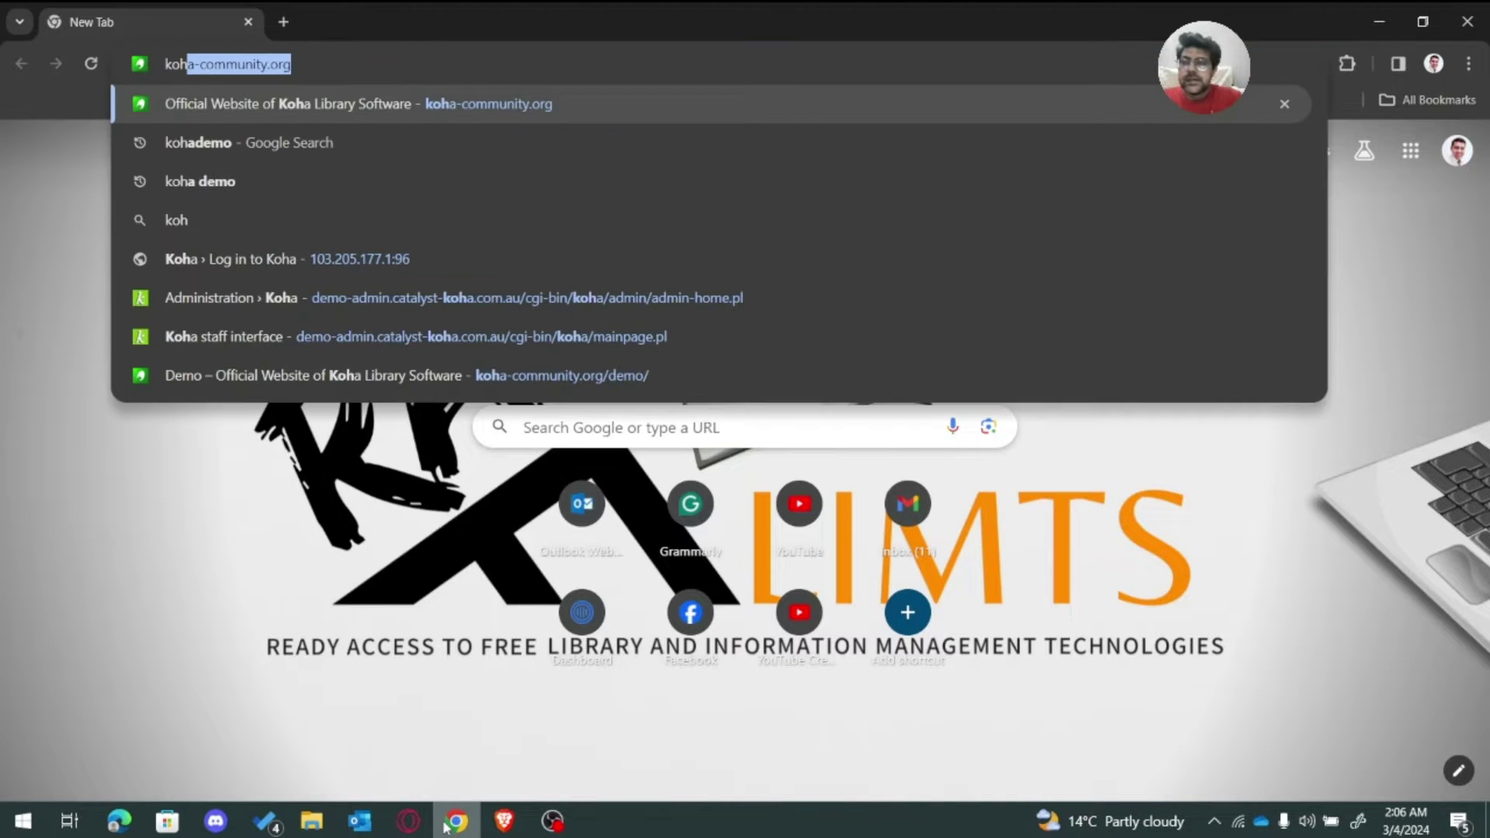
text(a)
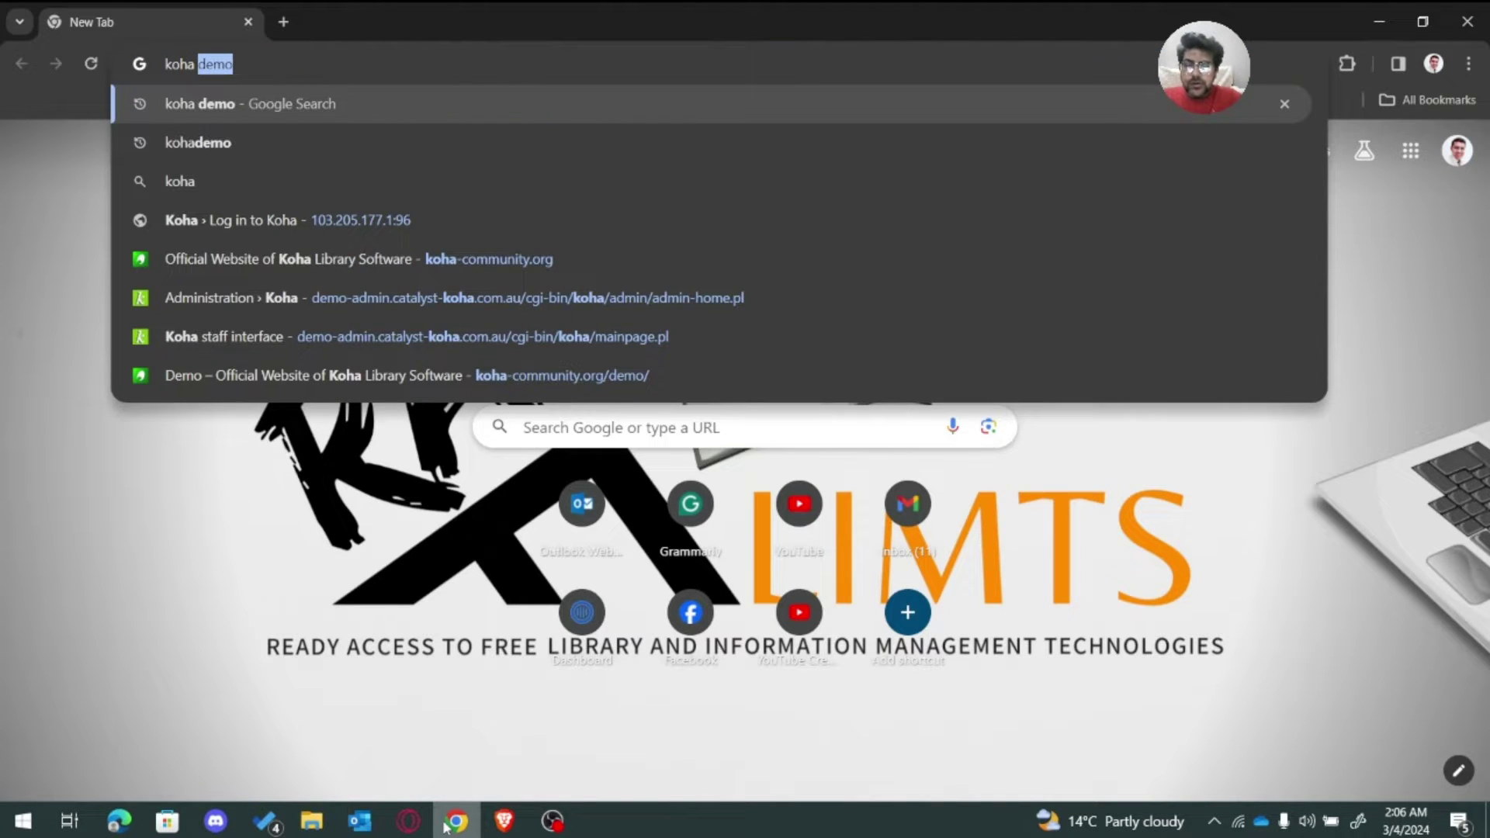
key(Return)
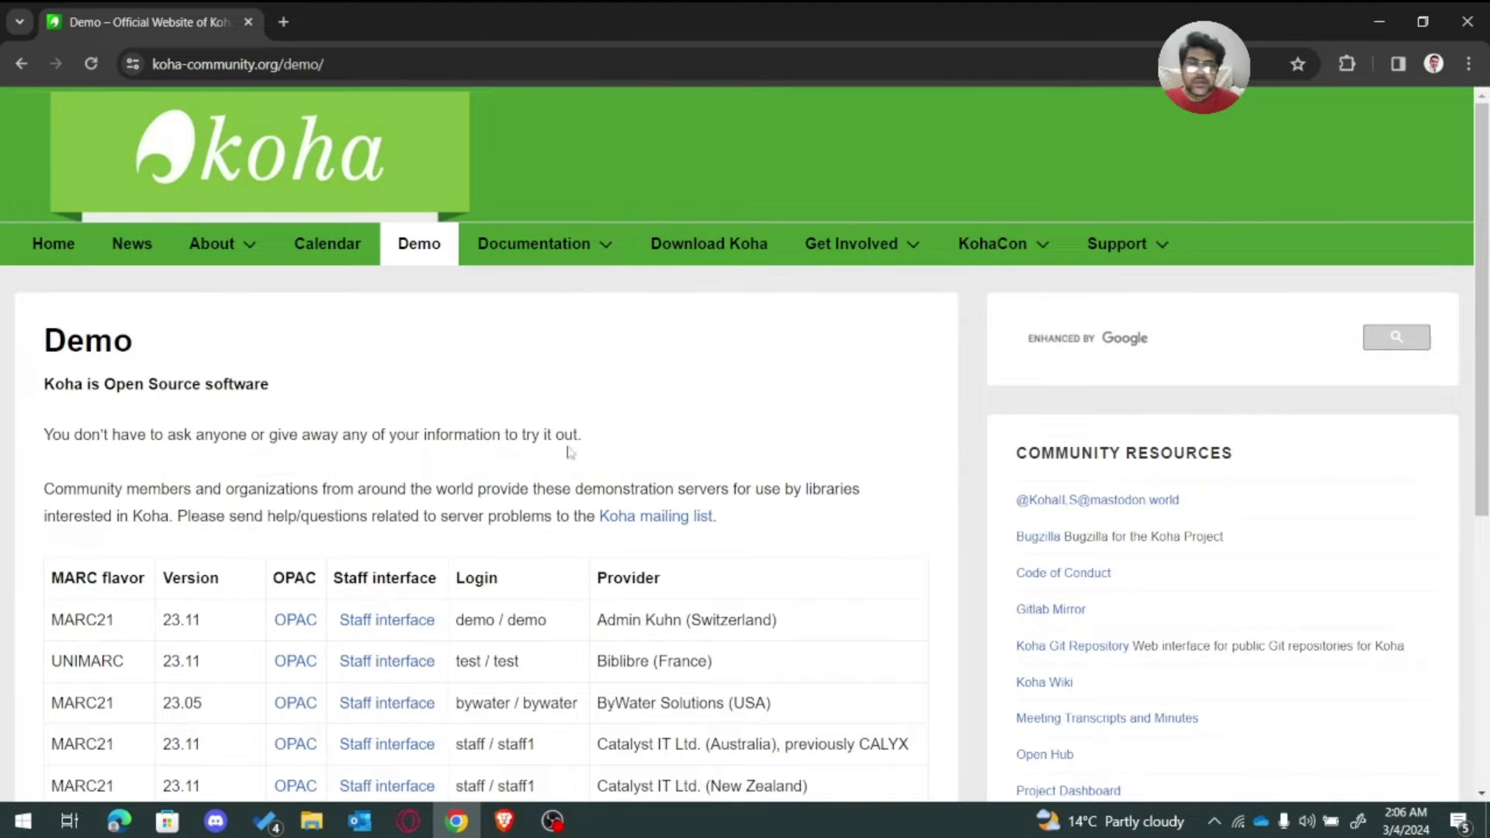
Log into the Catalyst Australia demo staff interface, visit Koha administration, then go to Patrons.
scroll(1485, 267, down, 2)
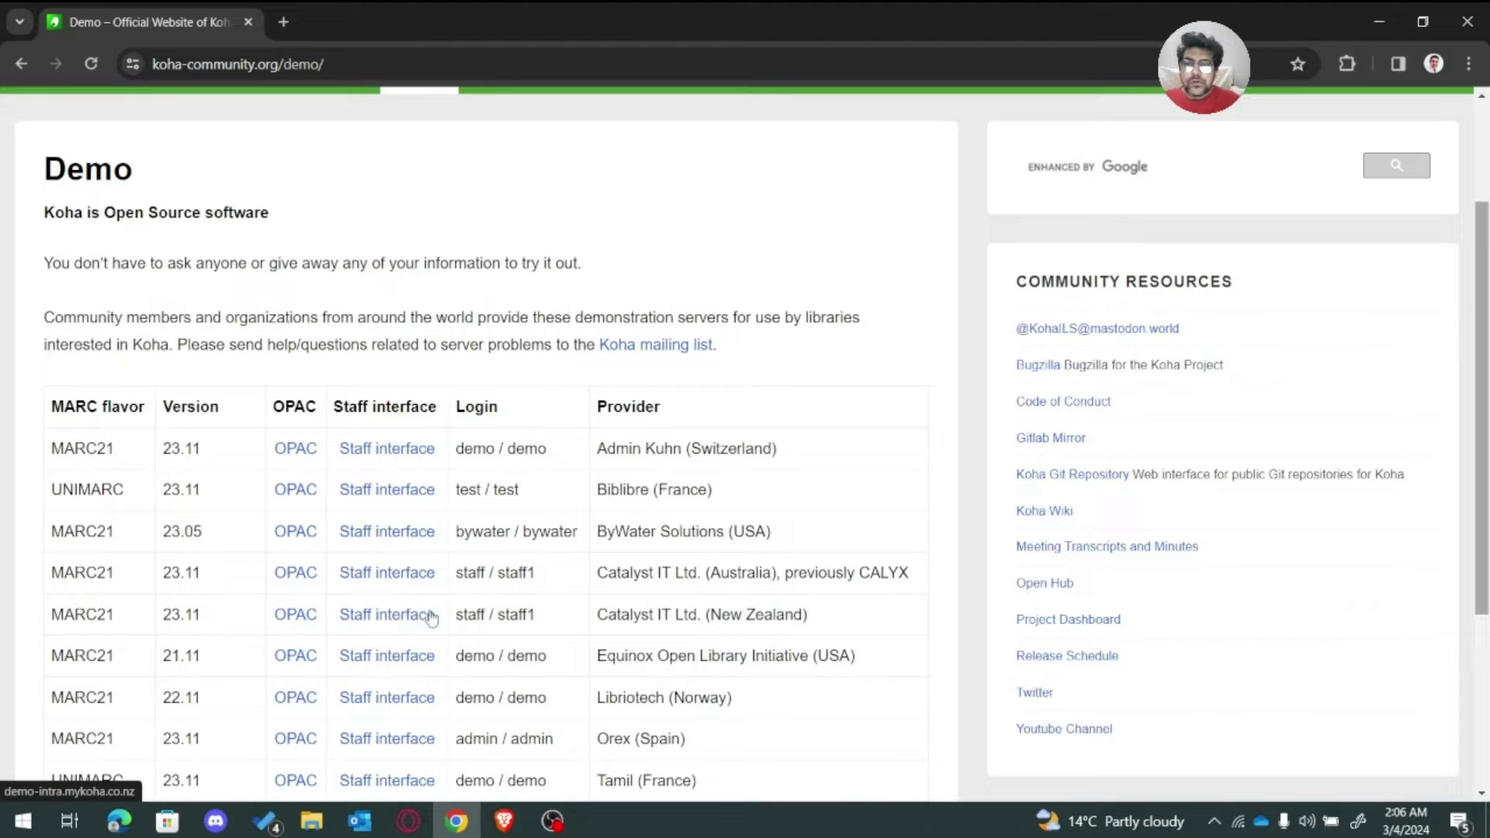
click(410, 574)
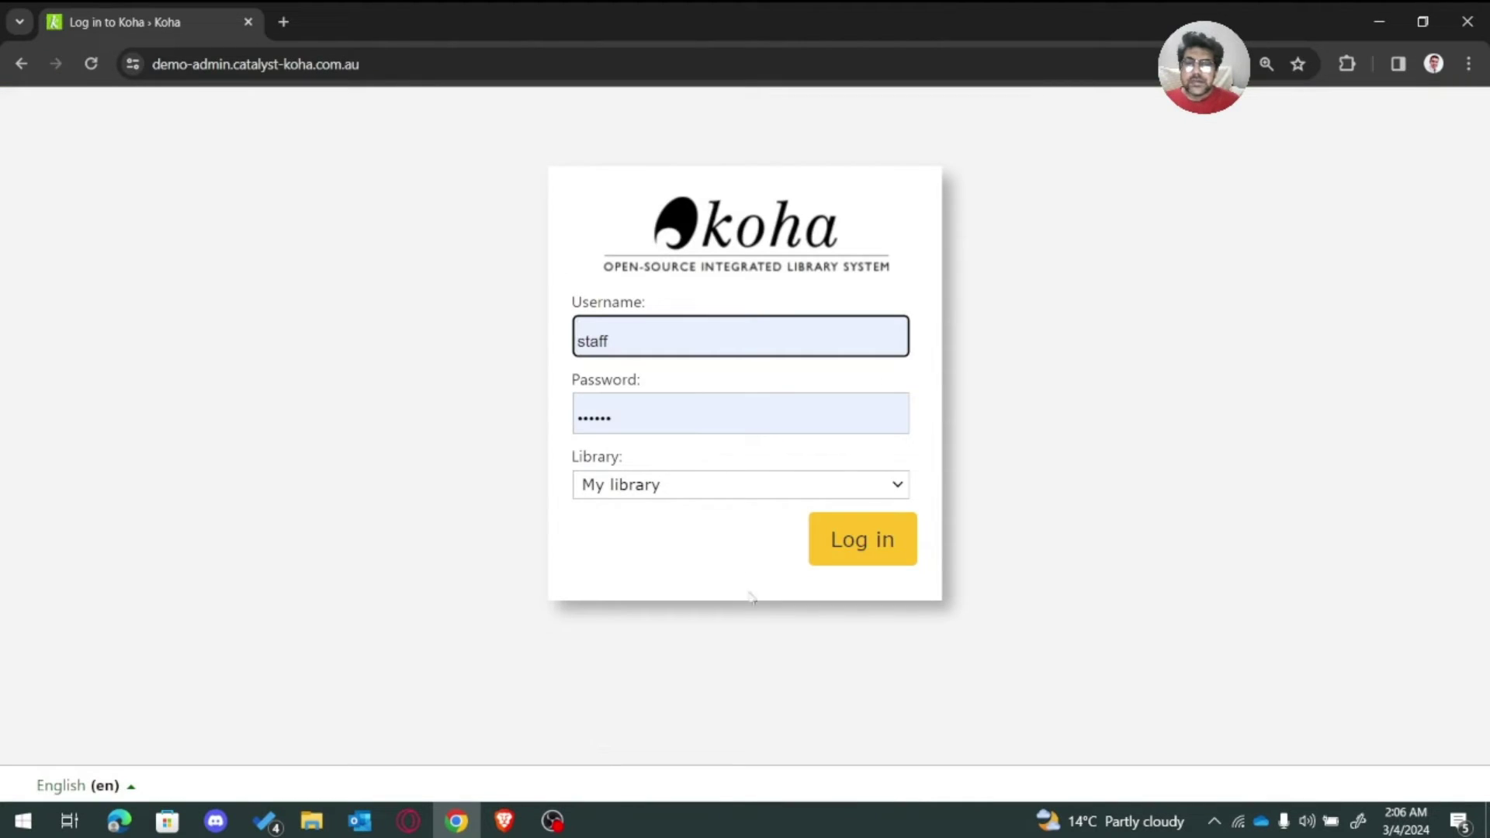
click(844, 554)
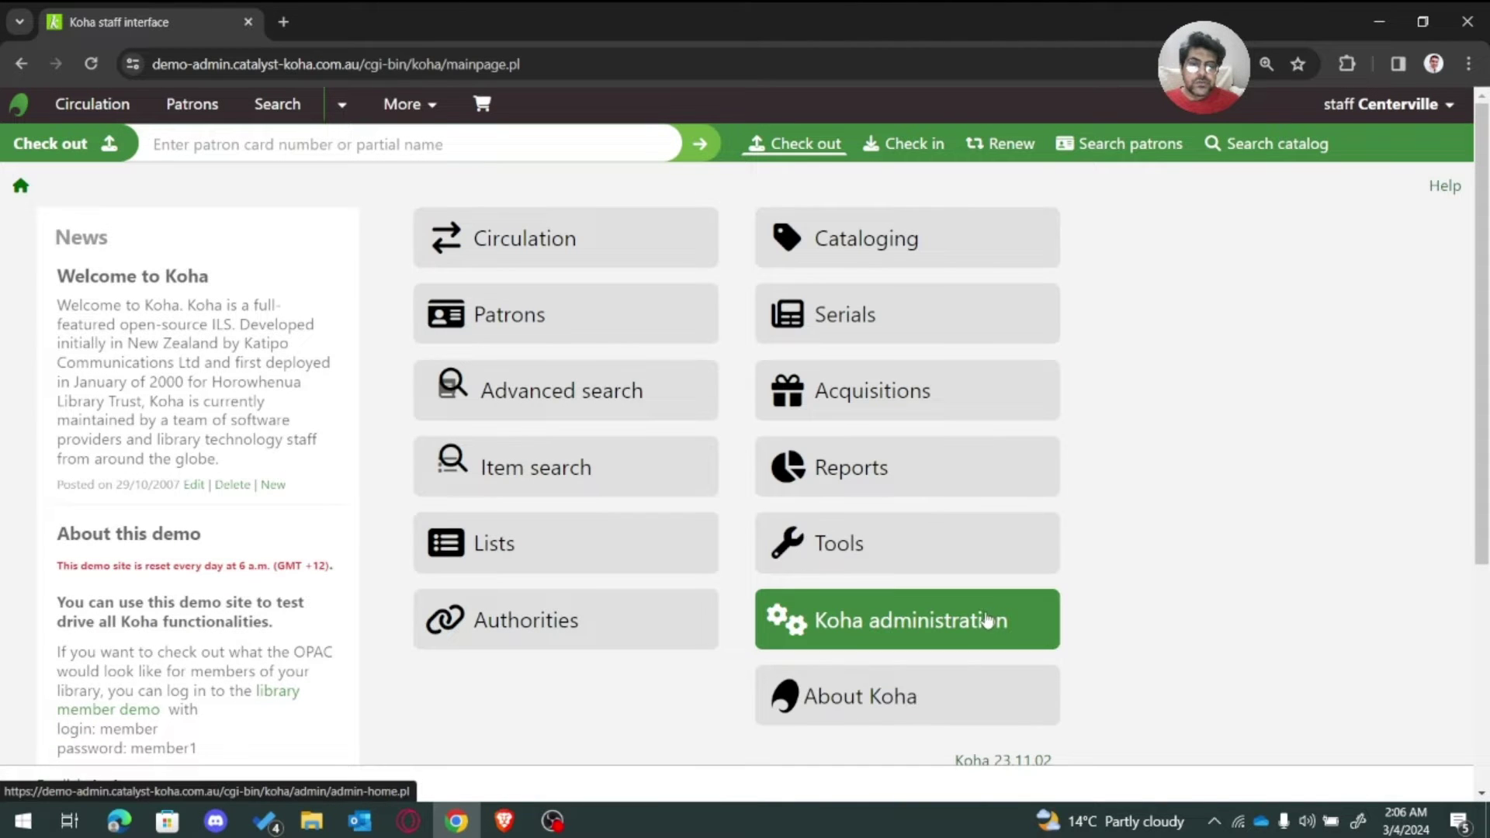
click(979, 621)
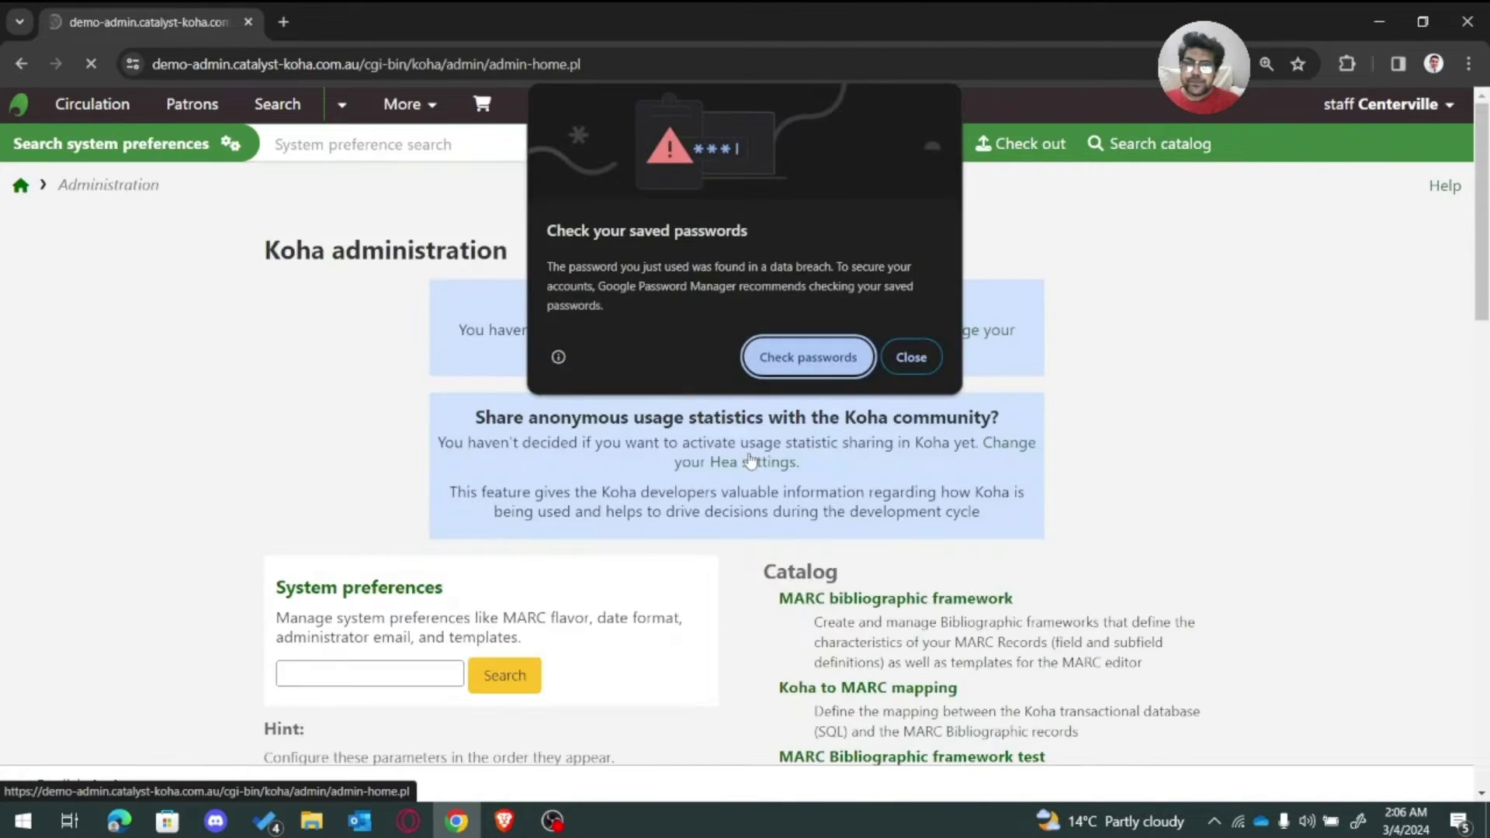
click(909, 357)
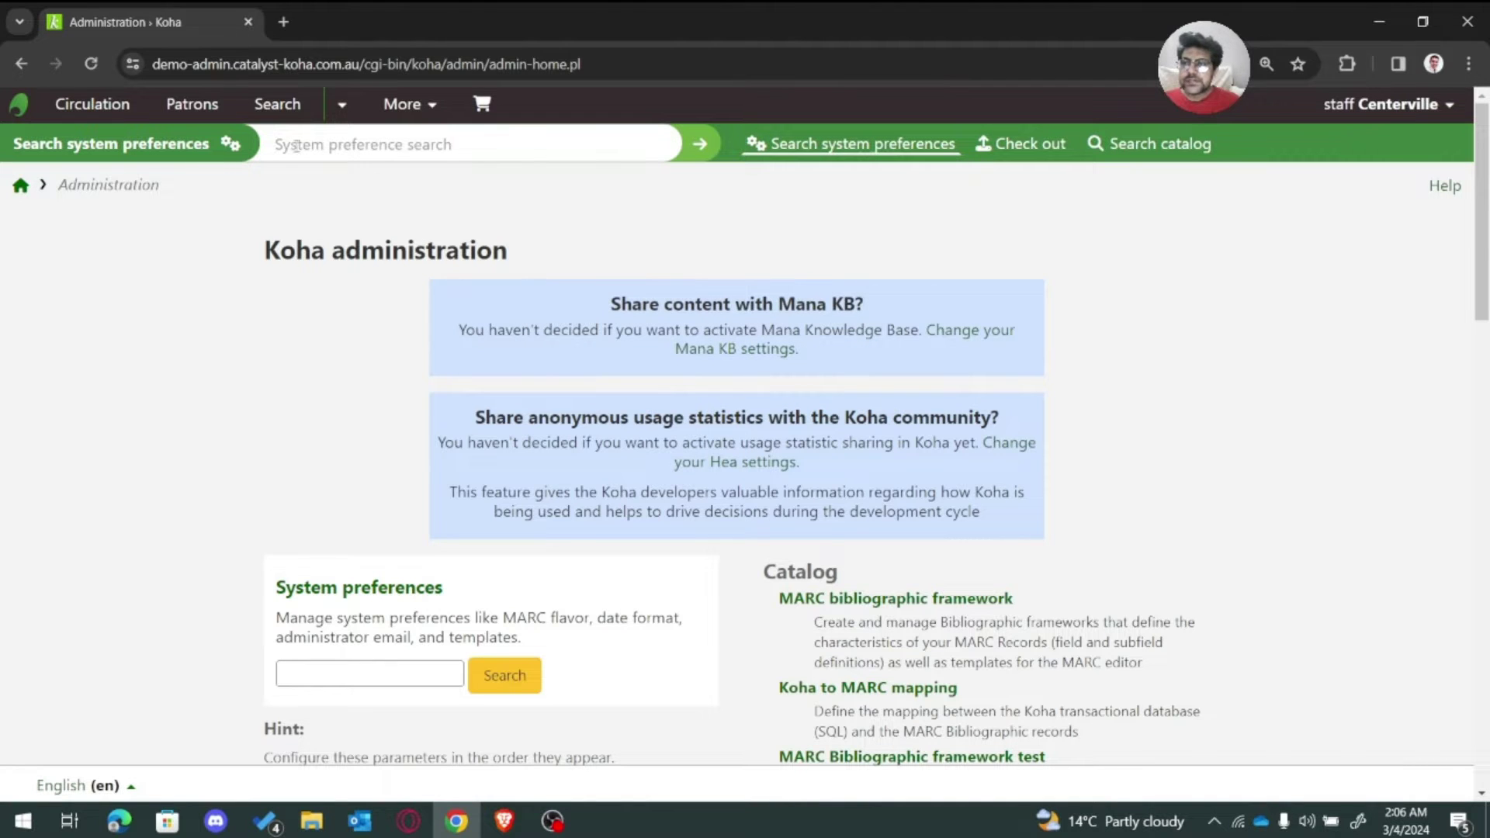
click(191, 104)
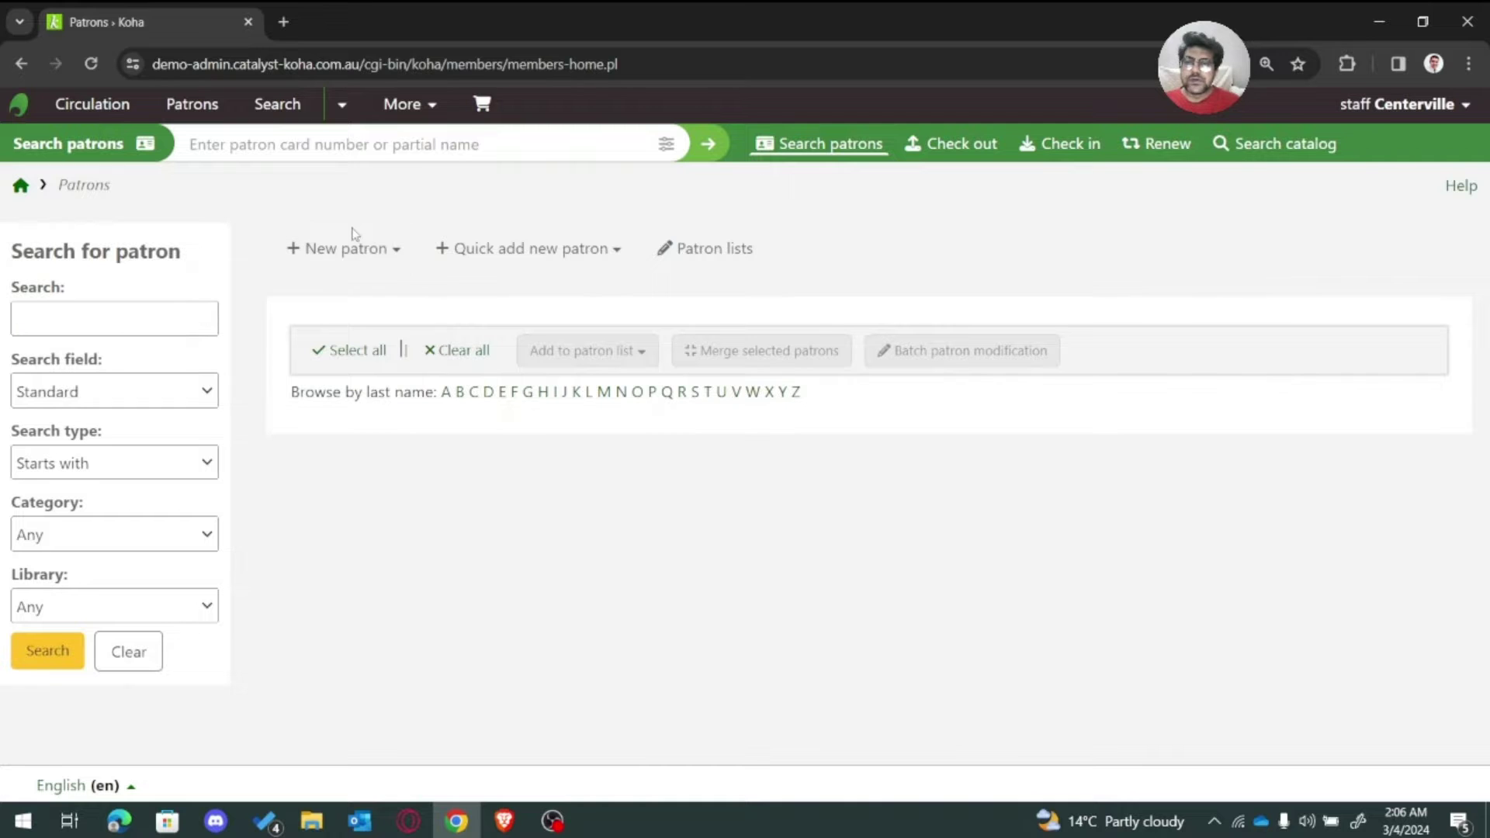
Start a new Student patron, review the blank form, and return home without saving.
click(350, 247)
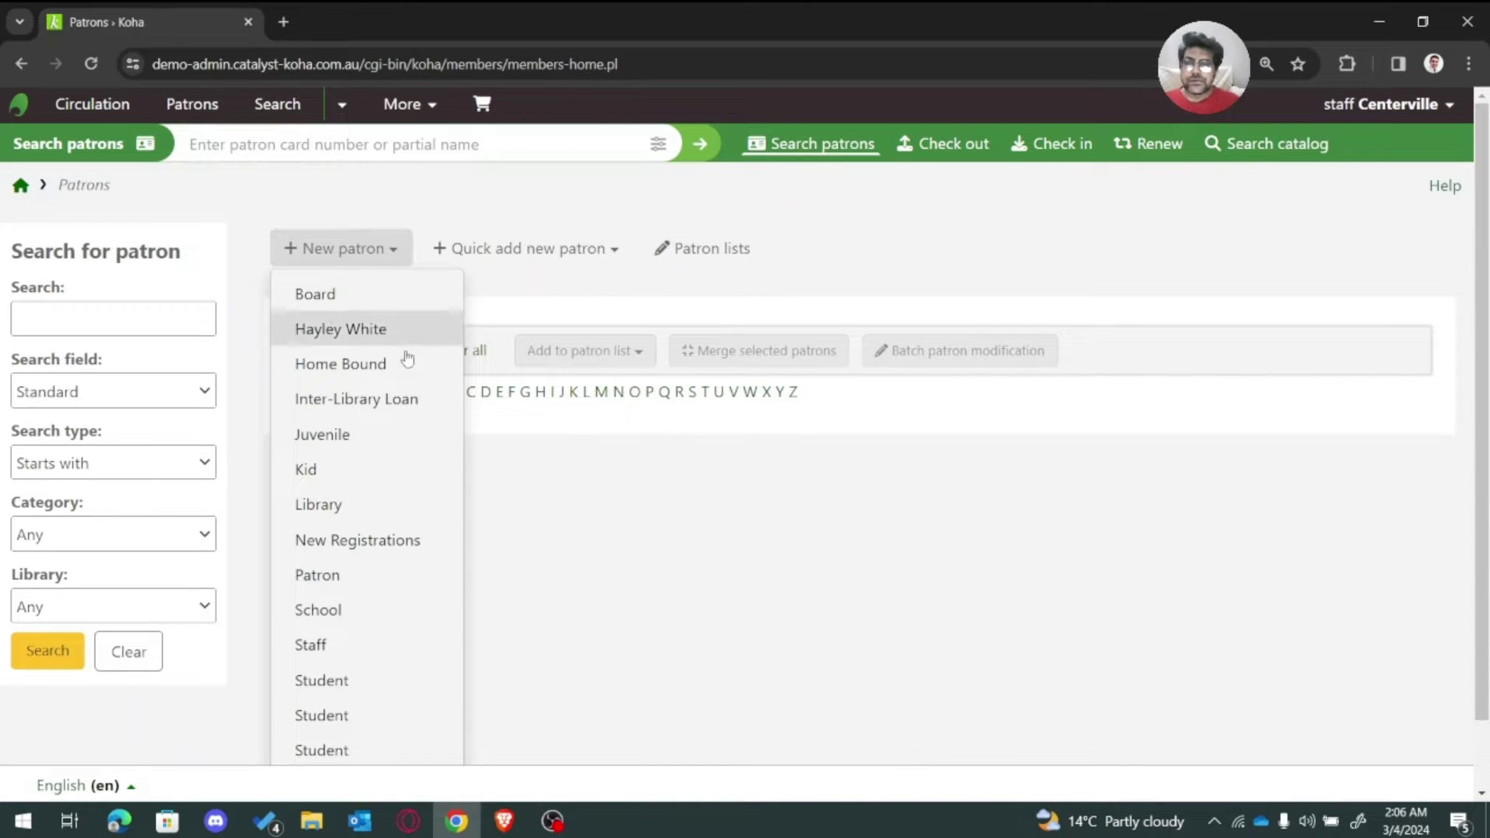
click(366, 676)
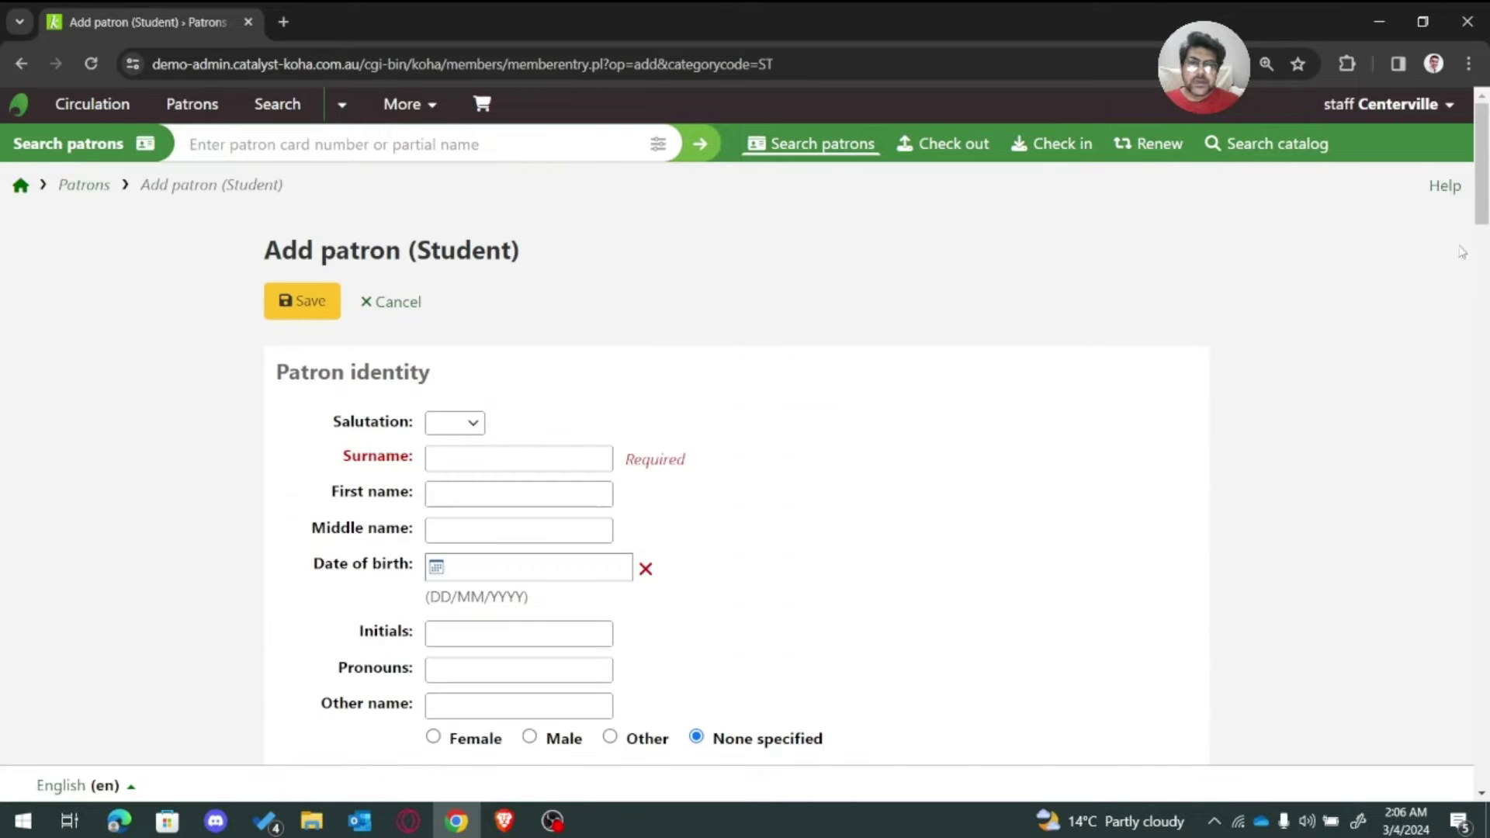
drag(1479, 203, 1359, 778)
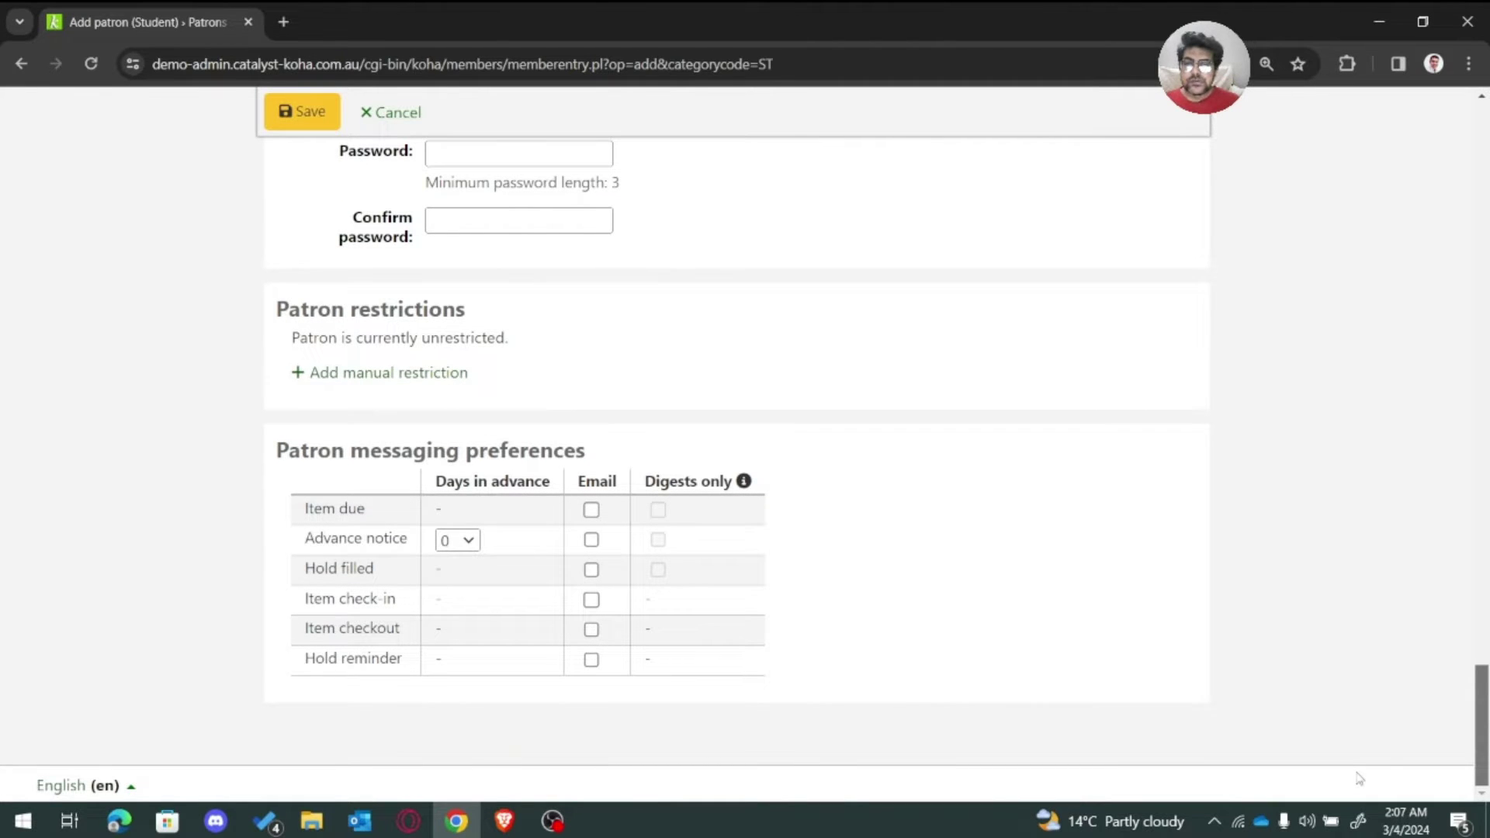
drag(1360, 778, 593, 623)
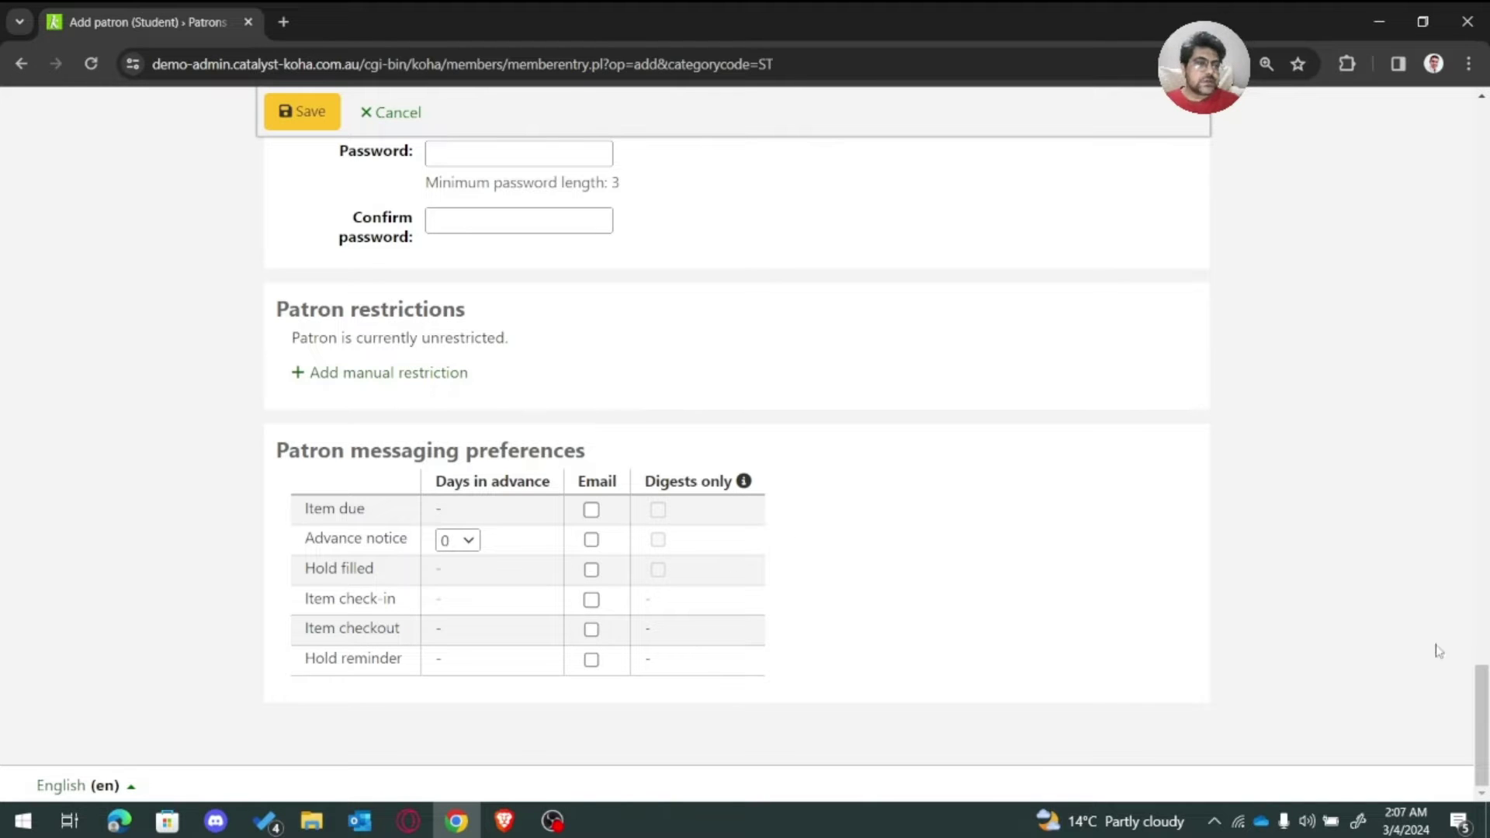
drag(1482, 759, 1483, 208)
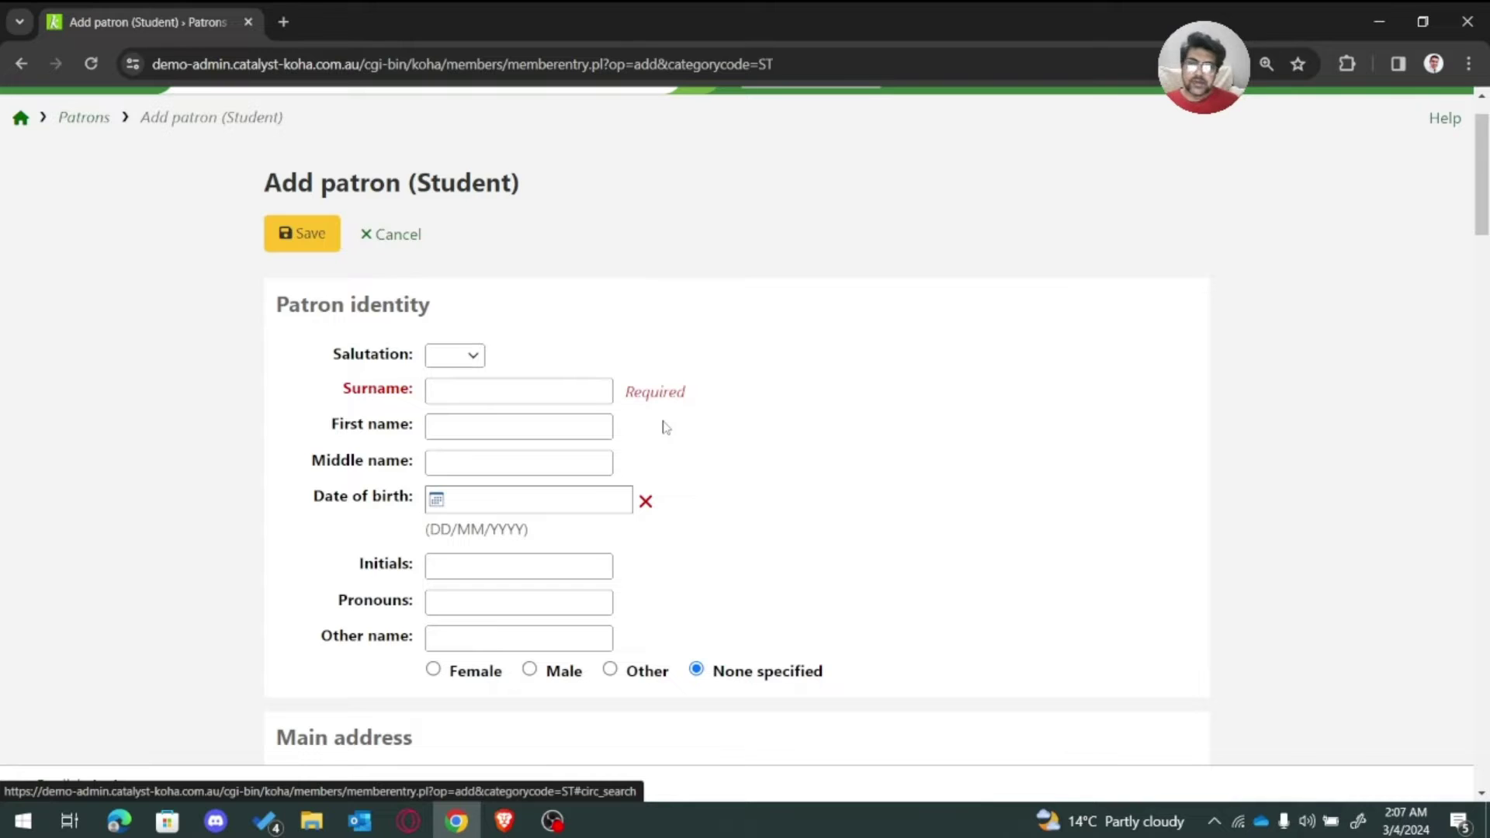
click(21, 119)
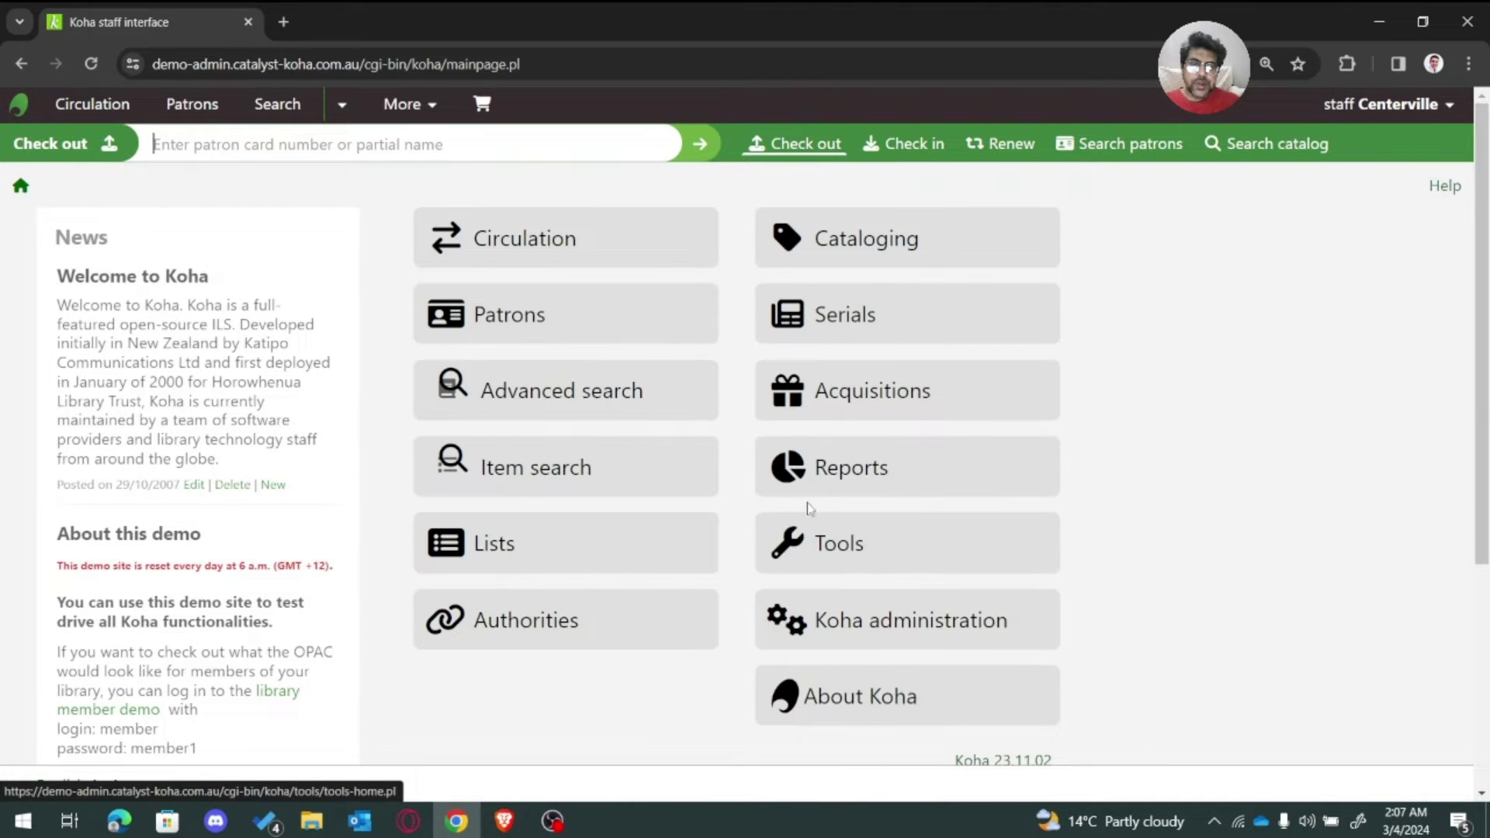
Go from Koha administration to the Patron attribute types list under Patrons and circulation.
click(942, 613)
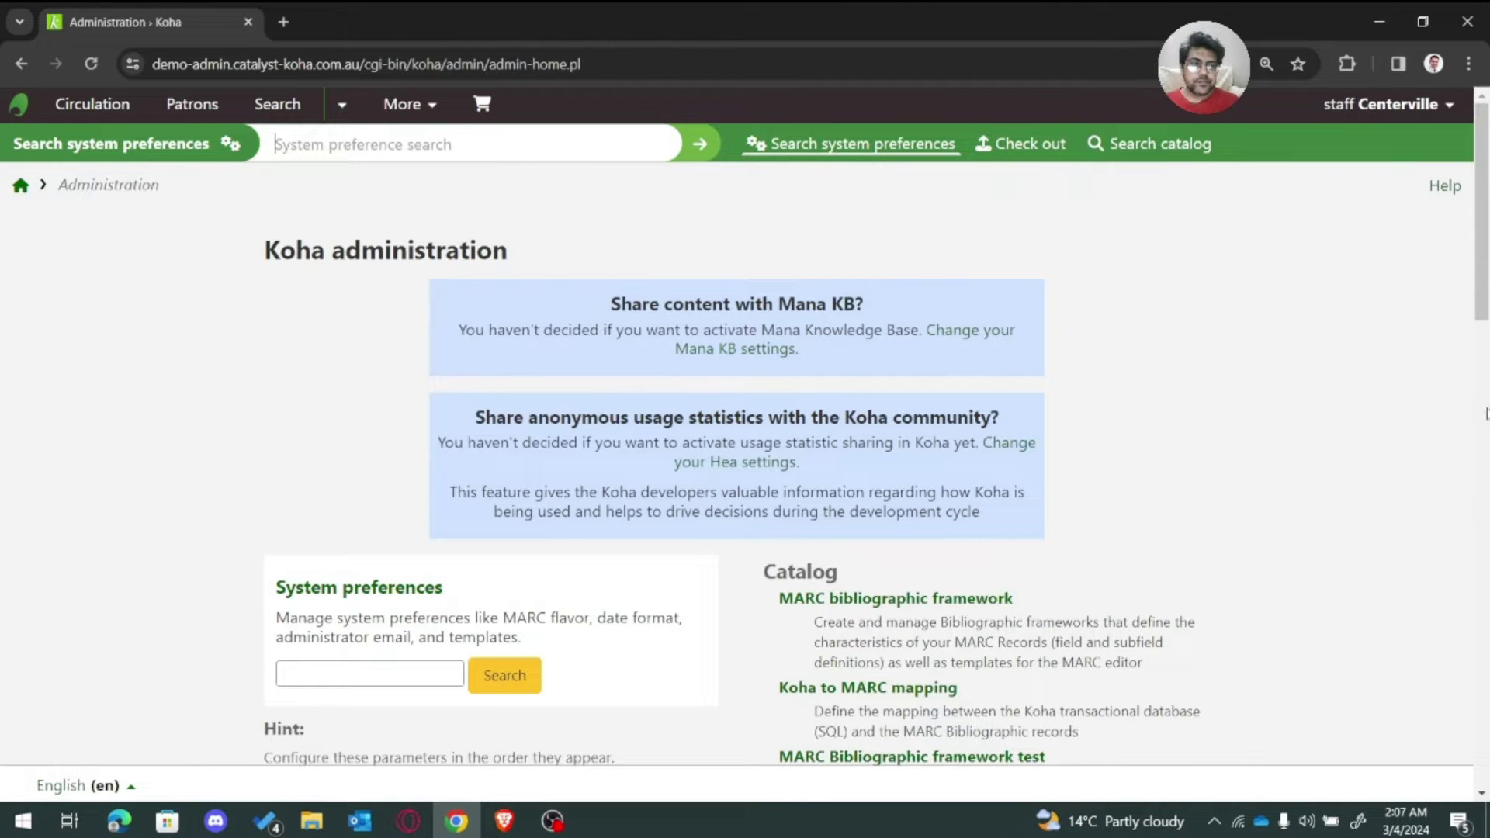
scroll(1480, 388, down, 5)
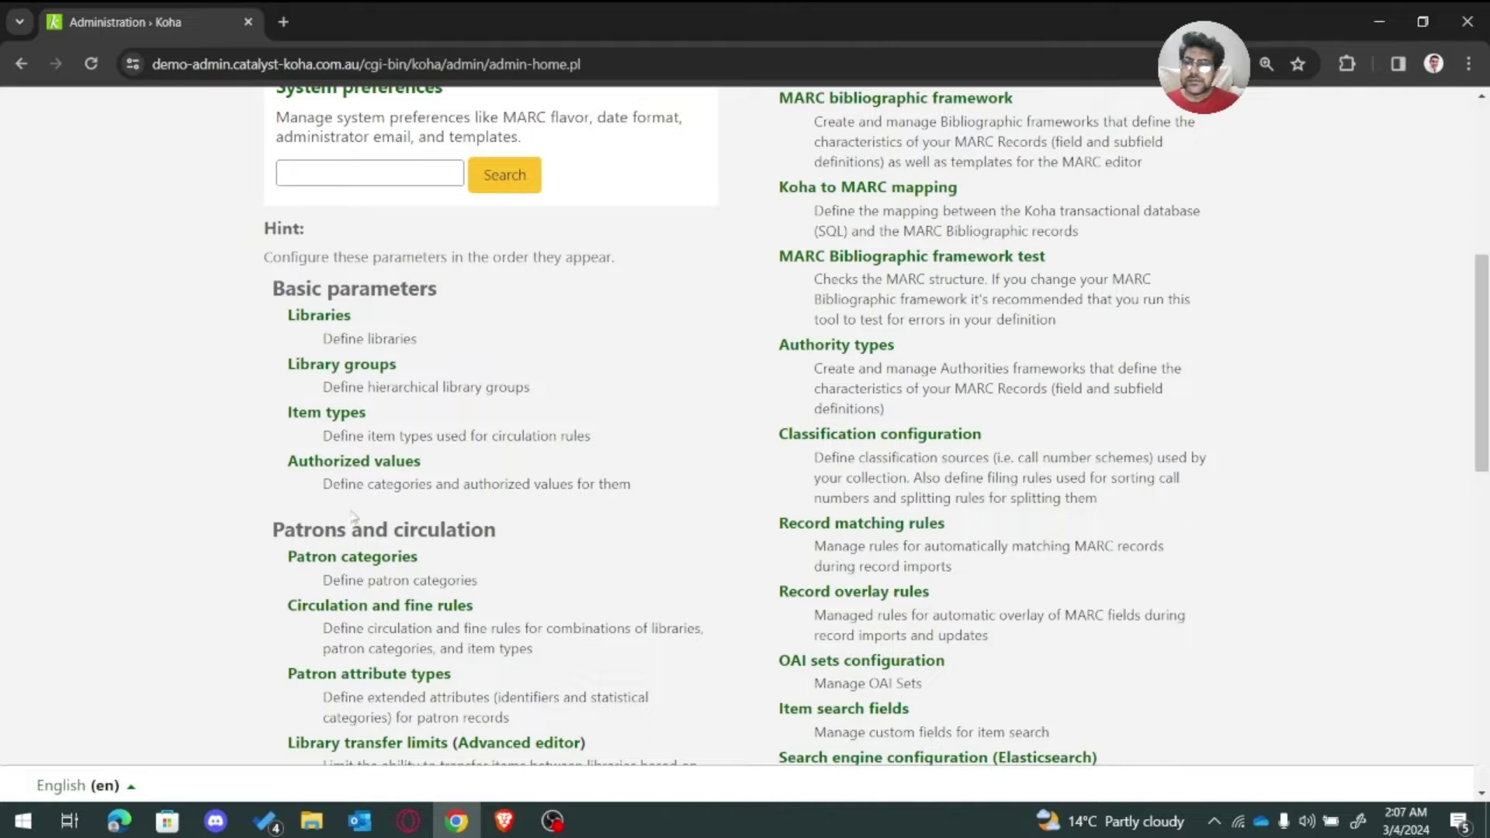
click(340, 675)
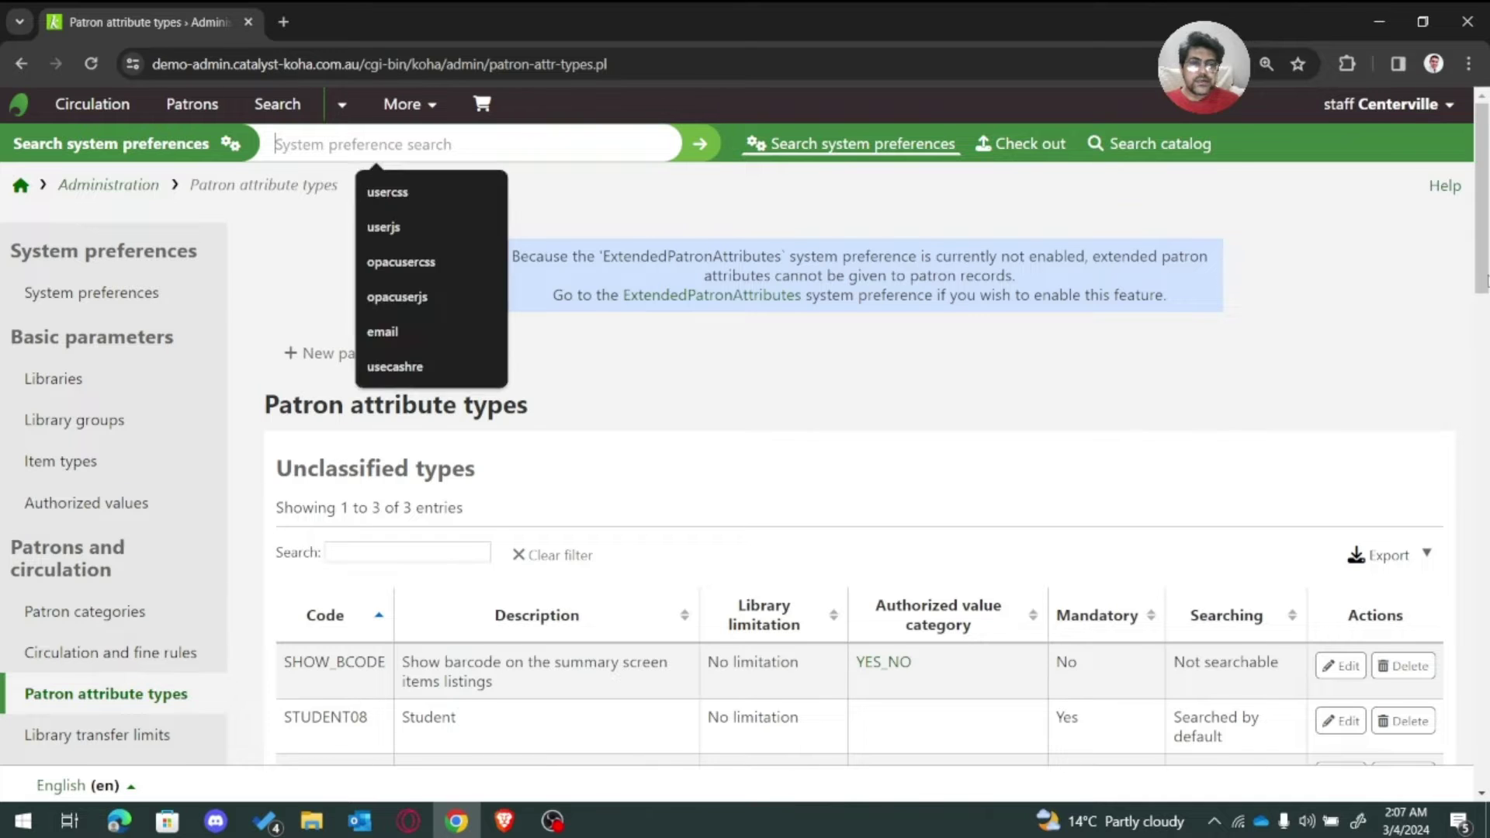
drag(1484, 283, 1486, 314)
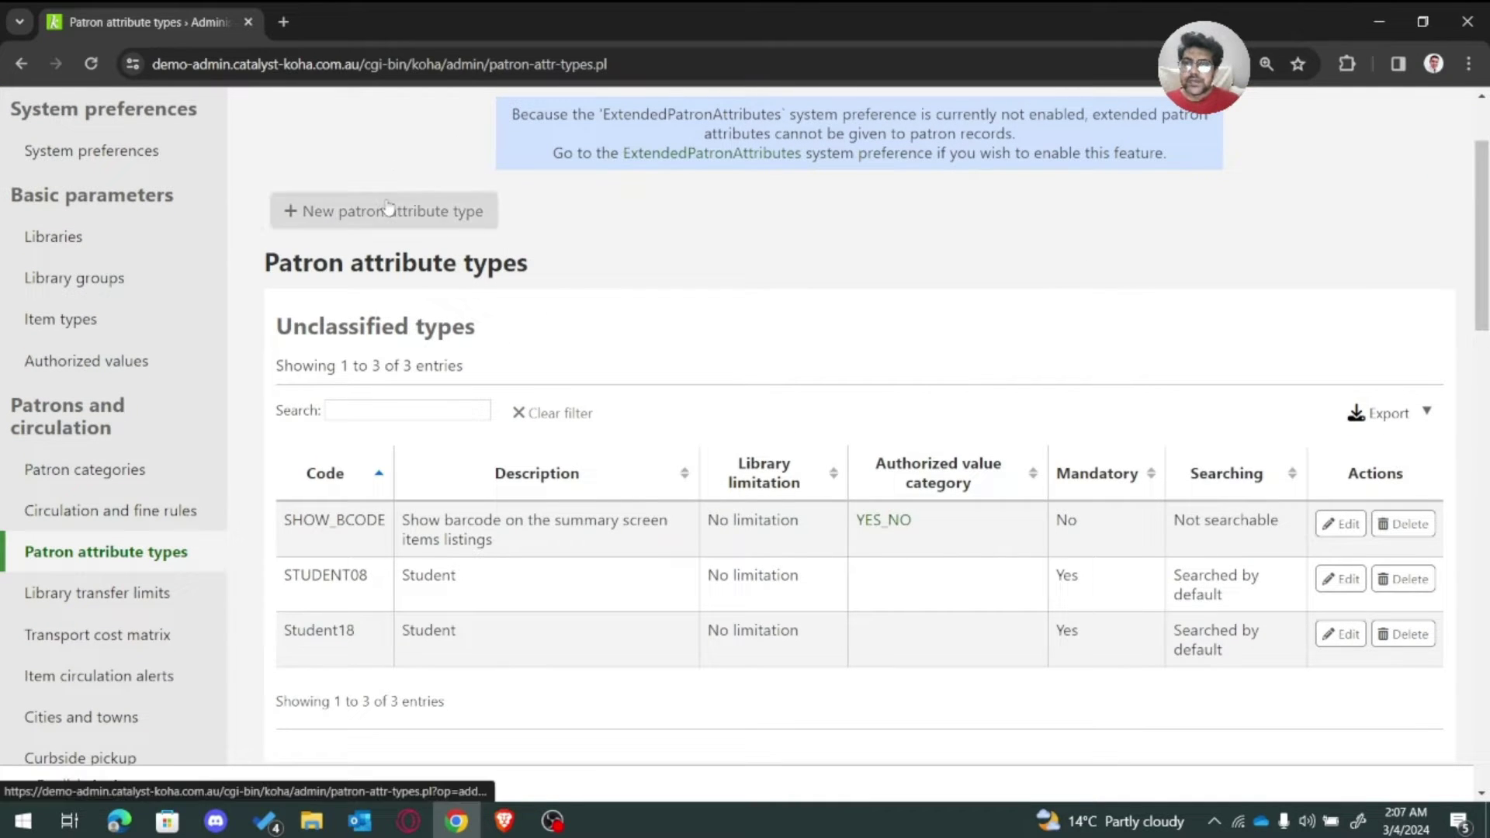
Create a new patron attribute type with code 'fathername' and description 'Father's Name'.
click(426, 221)
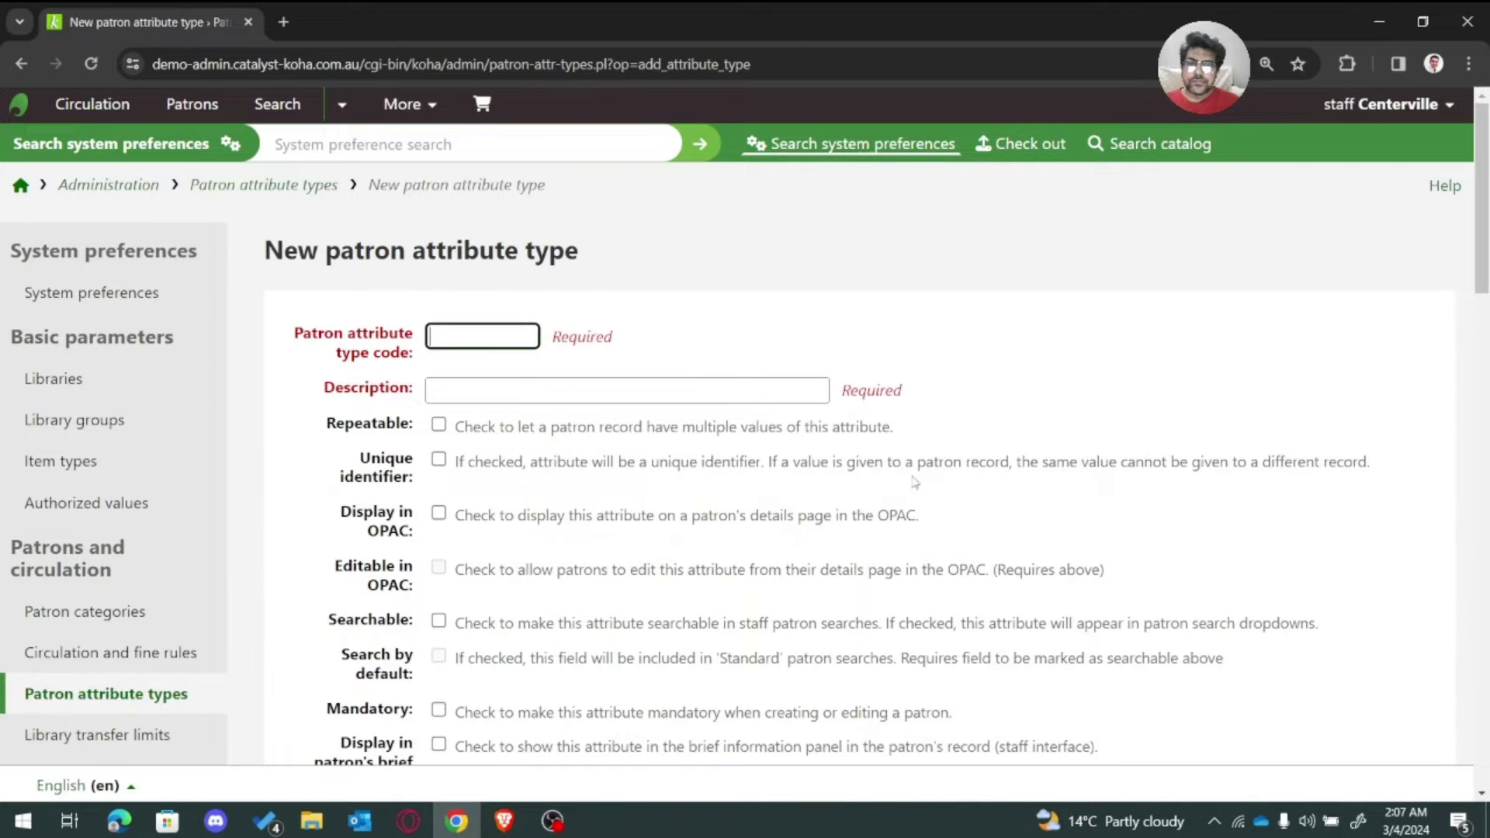
text(f)
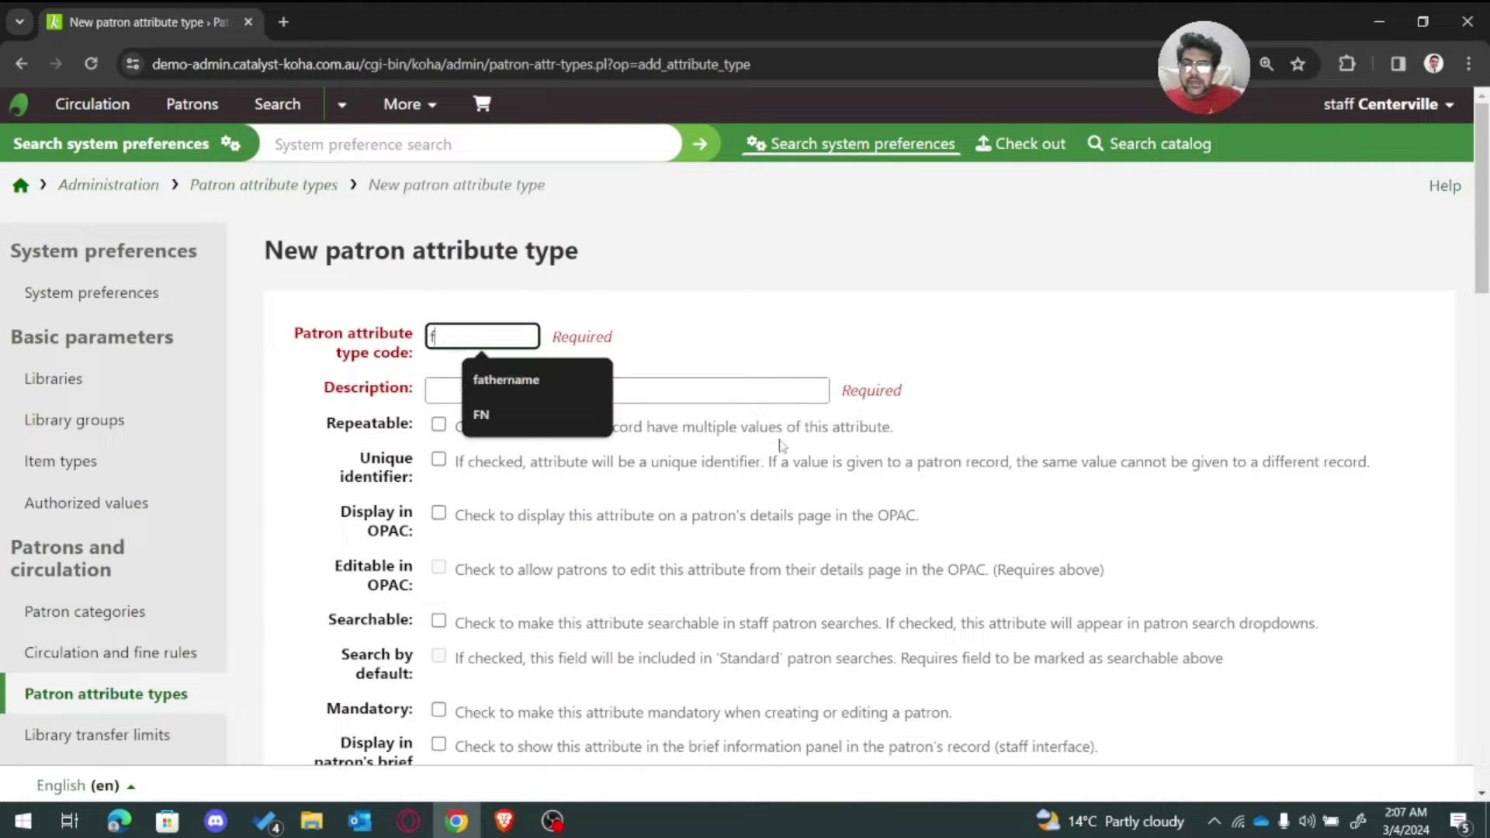
text(athe)
key(Down)
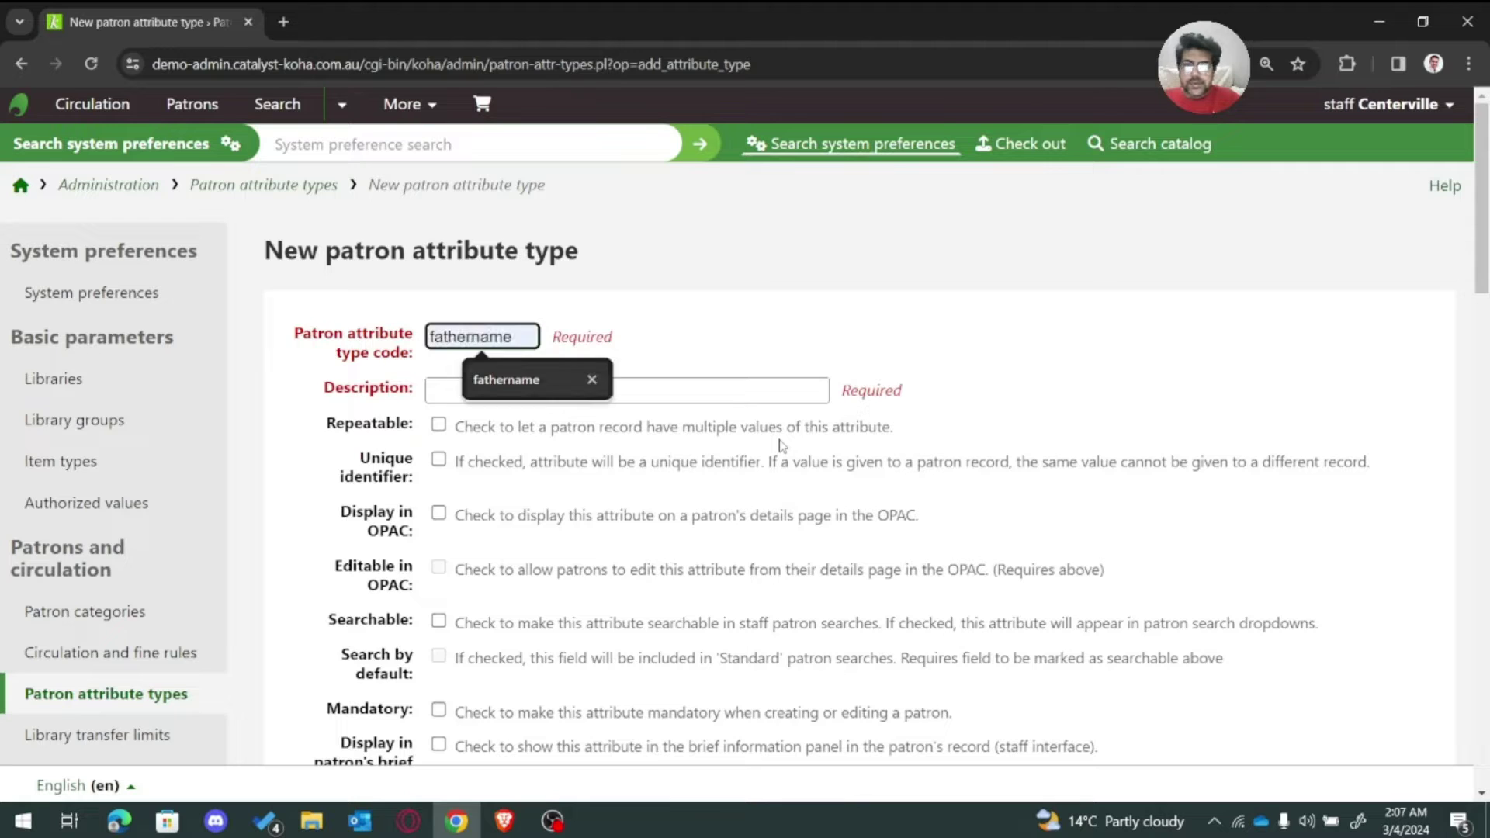
key(Tab)
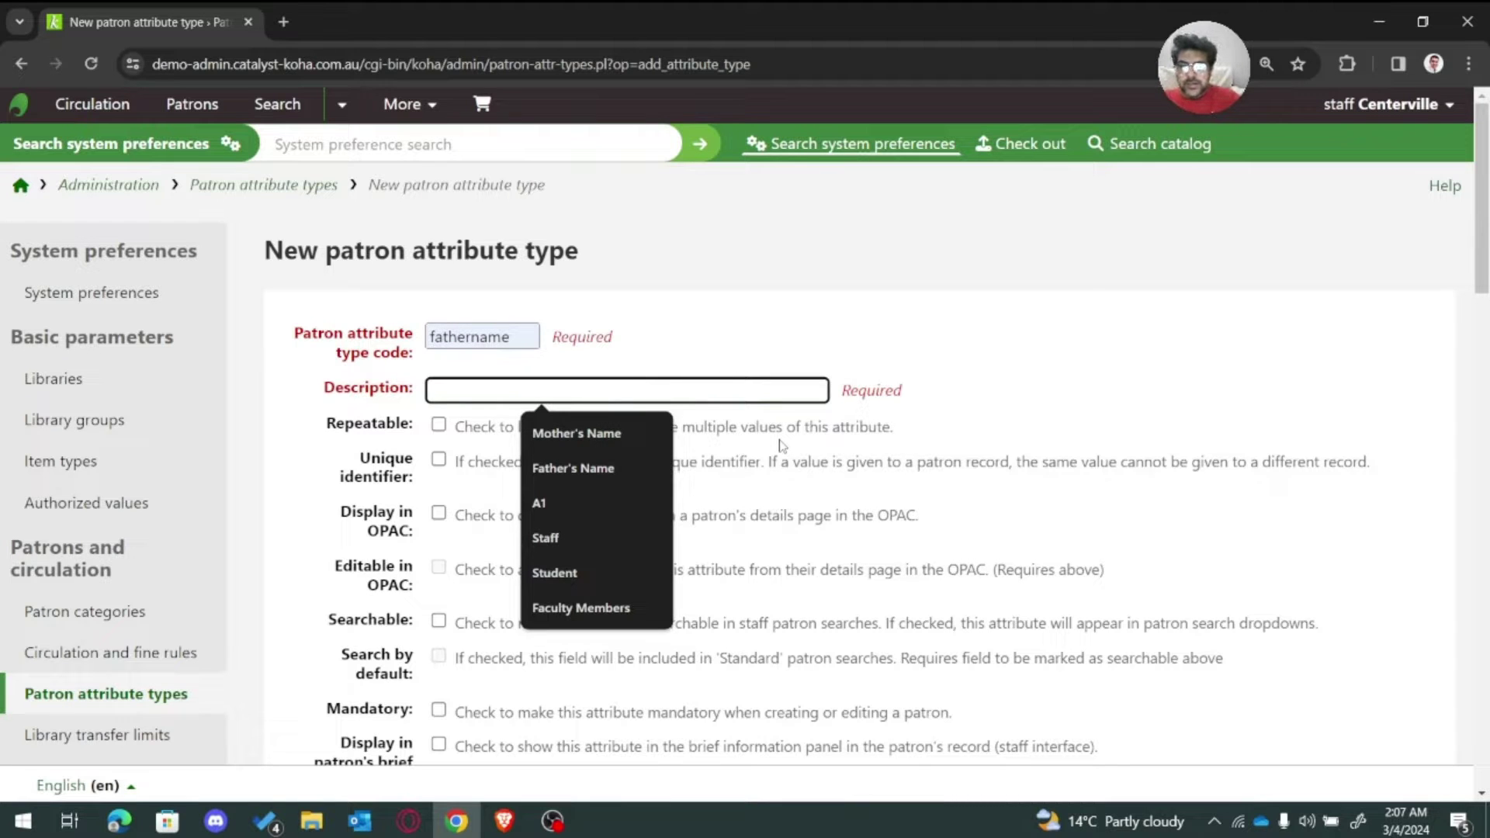
key(Down)
key(Down)
key(Tab)
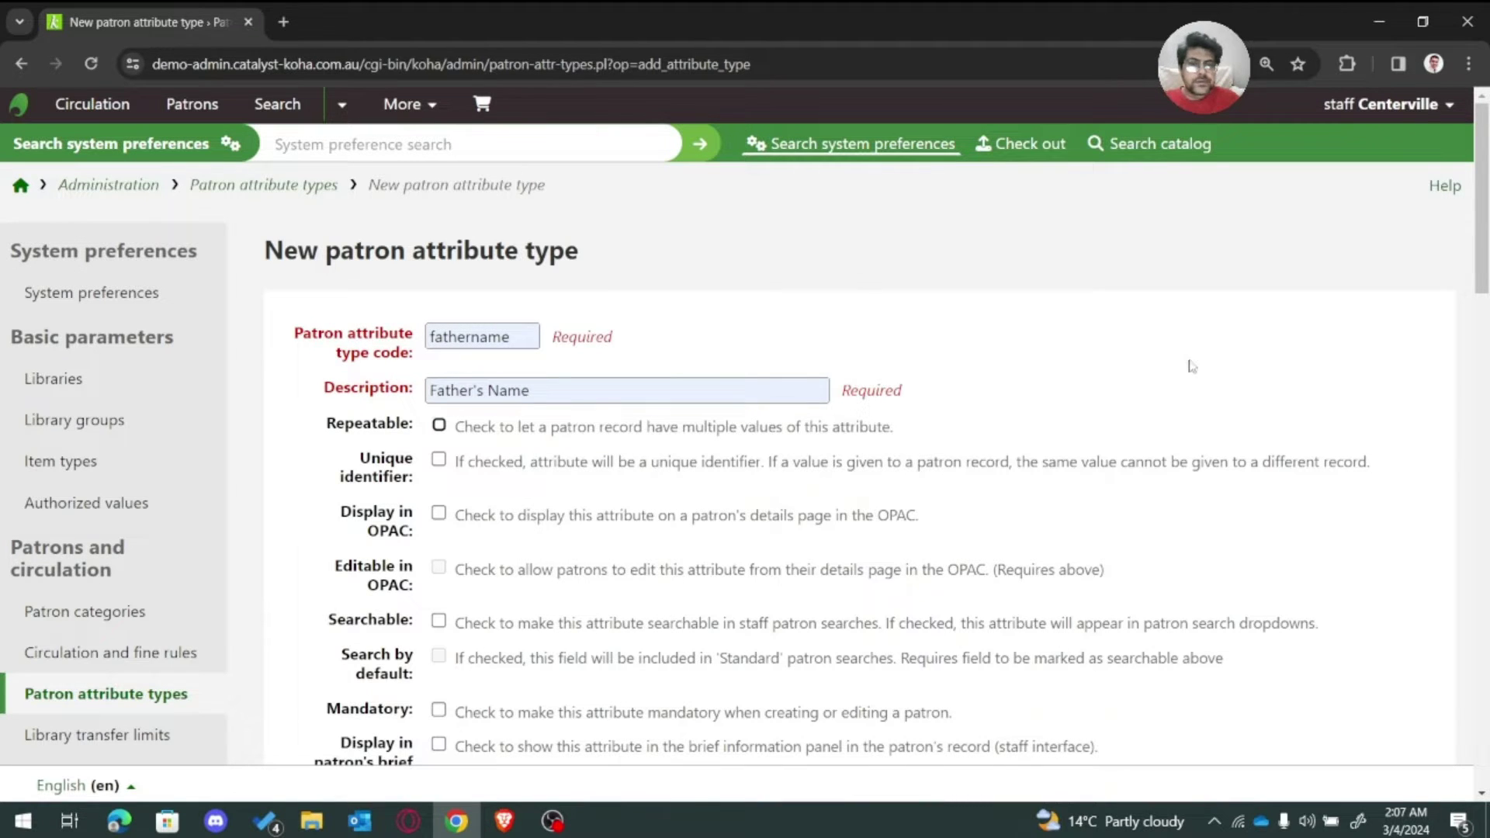
drag(1482, 269, 1481, 305)
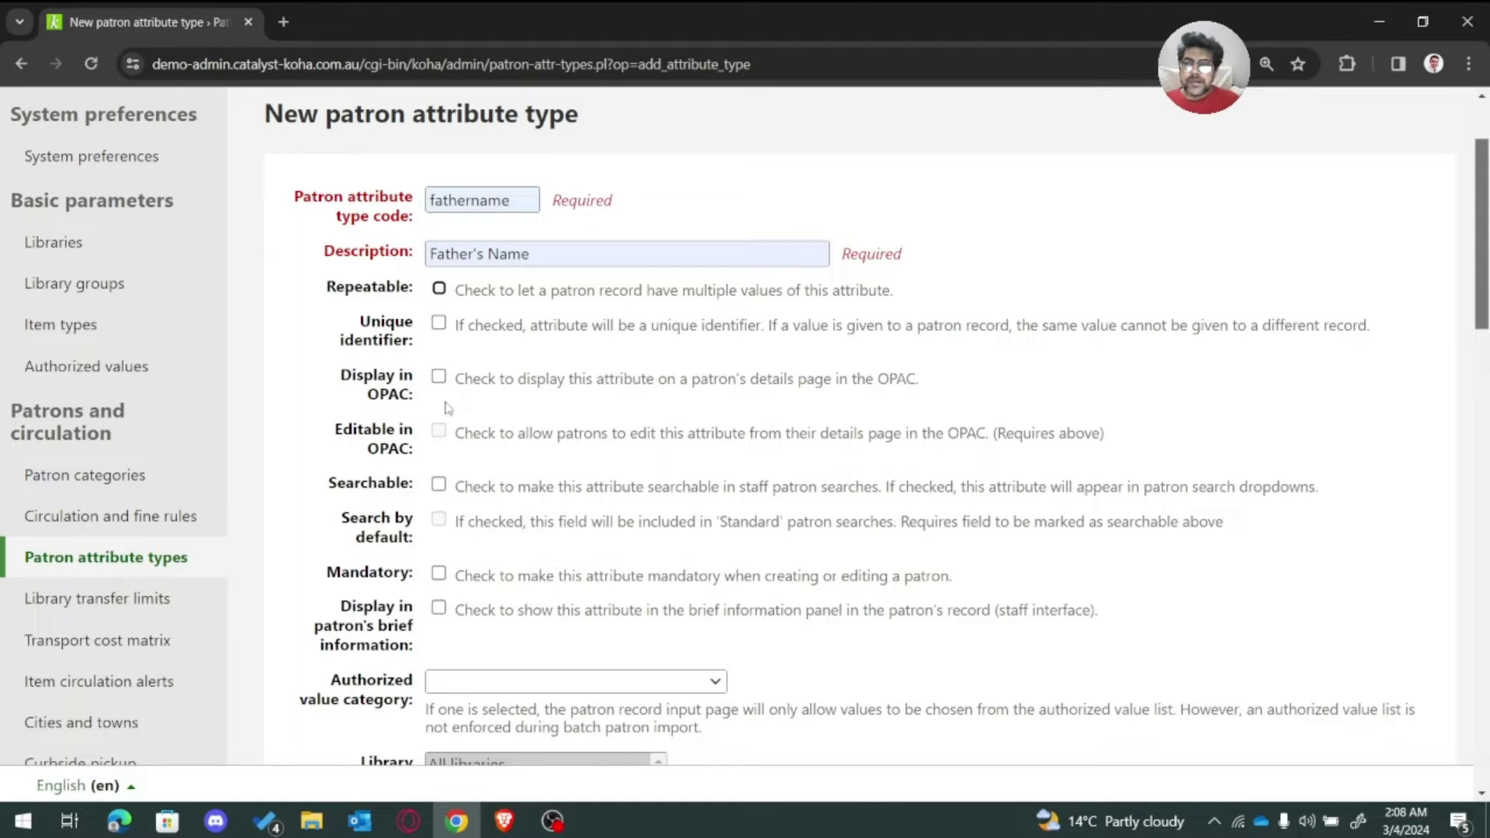
Enable Display in OPAC, Searchable, Search by default and brief-information display, leaving authorized values unset.
click(439, 377)
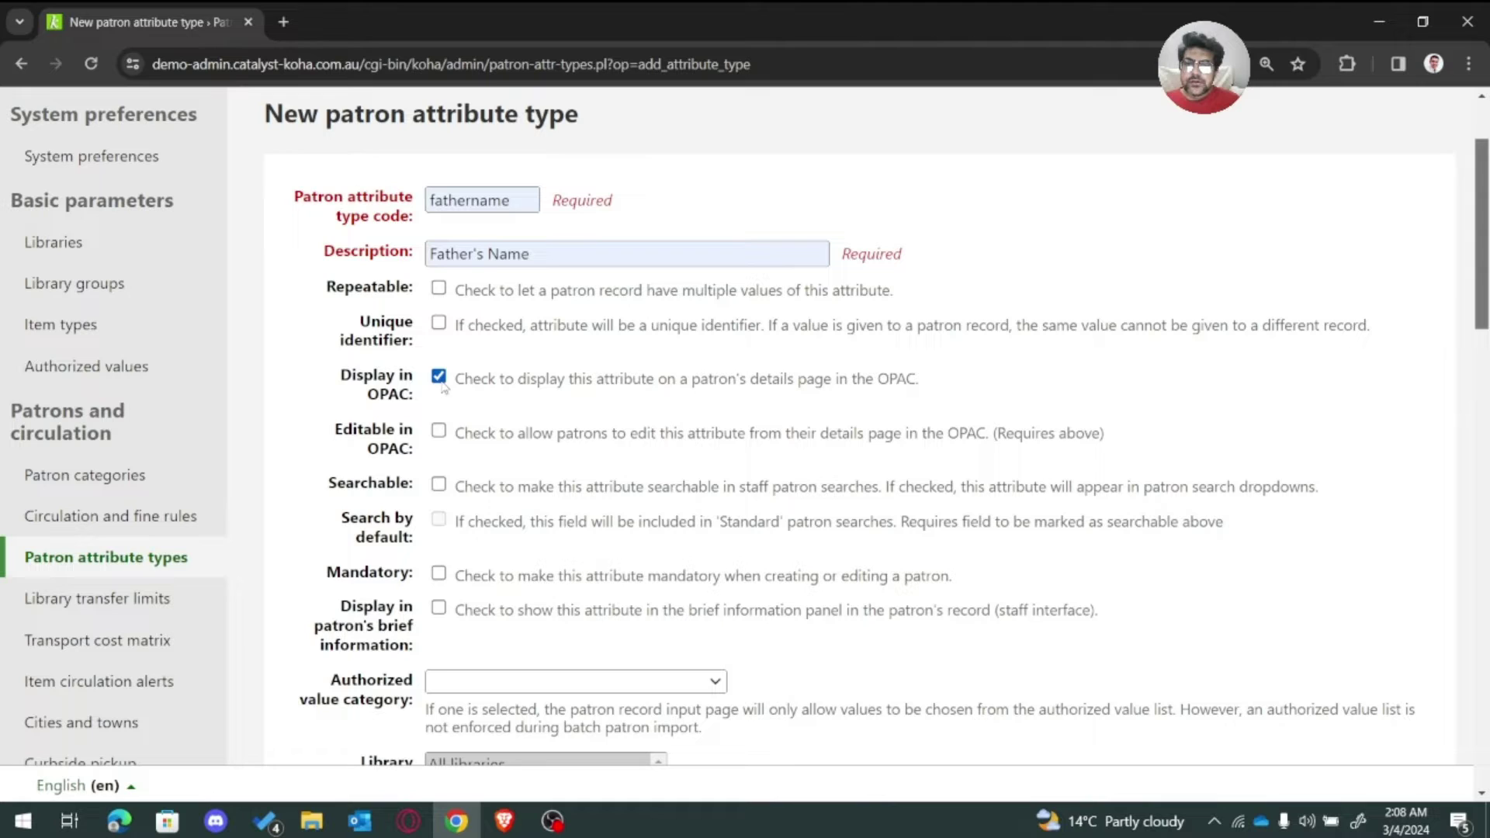
click(439, 432)
click(439, 432)
click(437, 488)
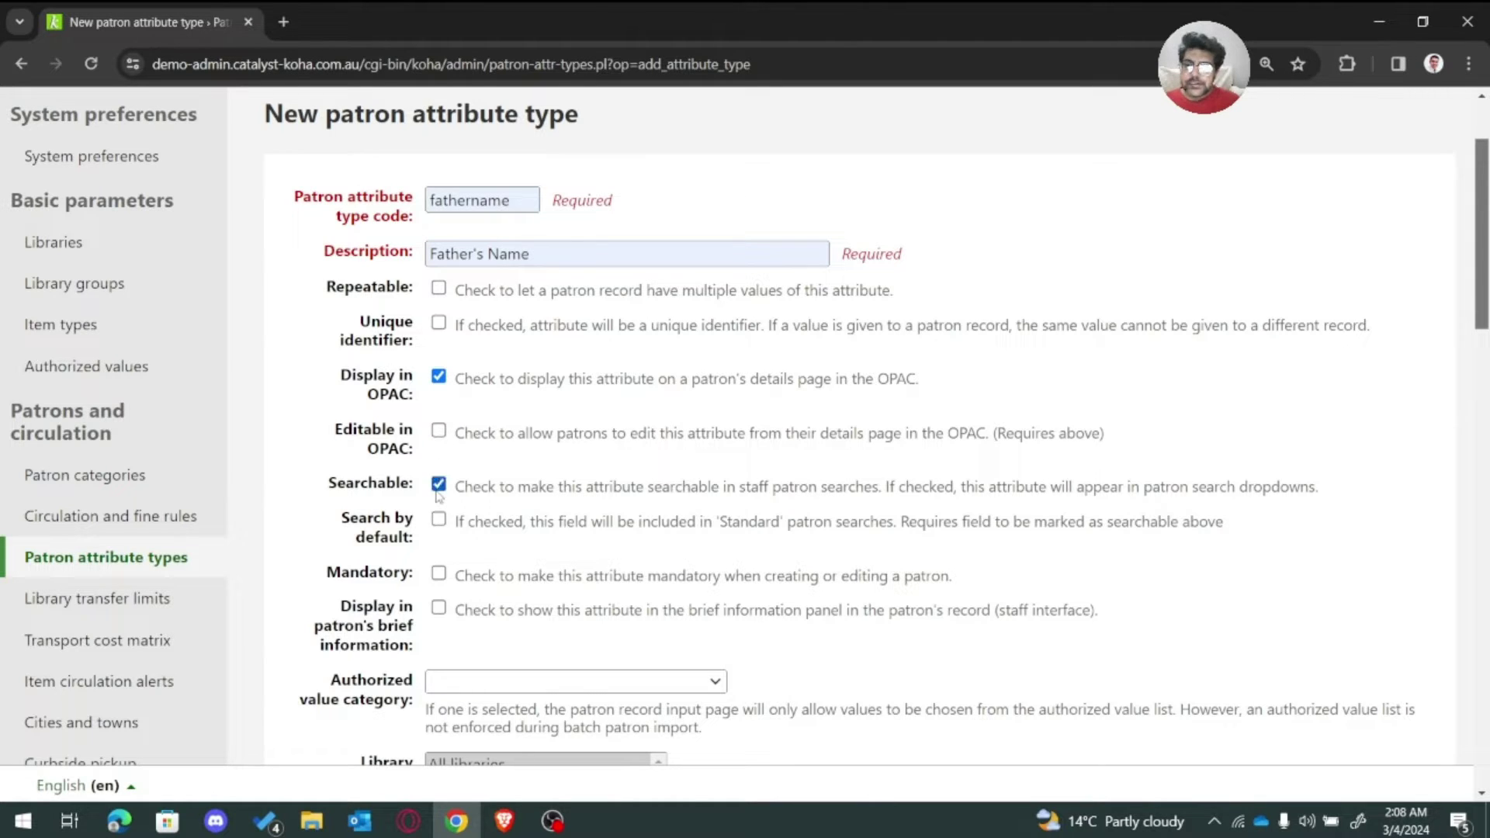
click(438, 521)
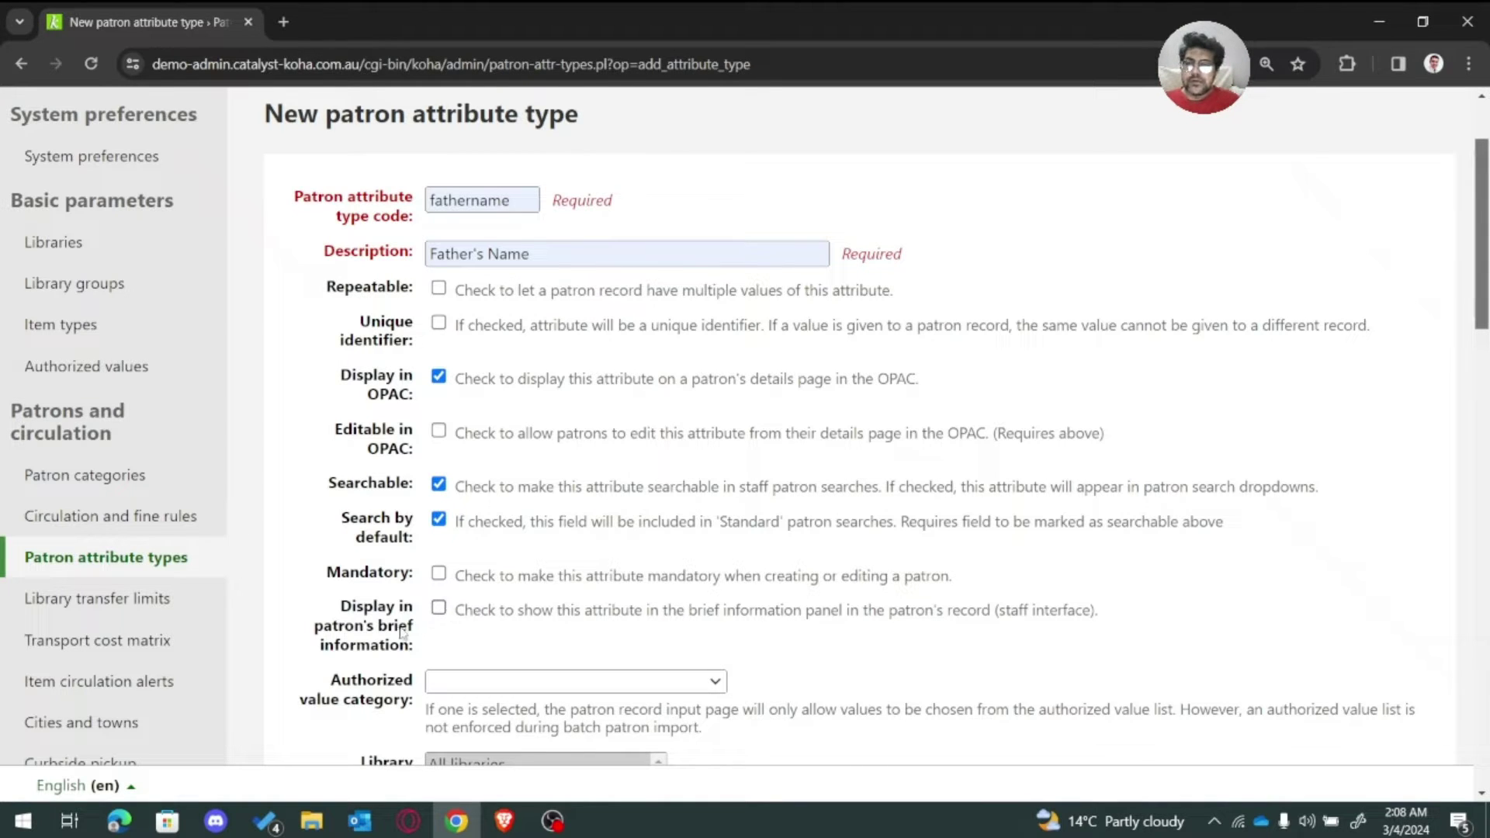
click(439, 610)
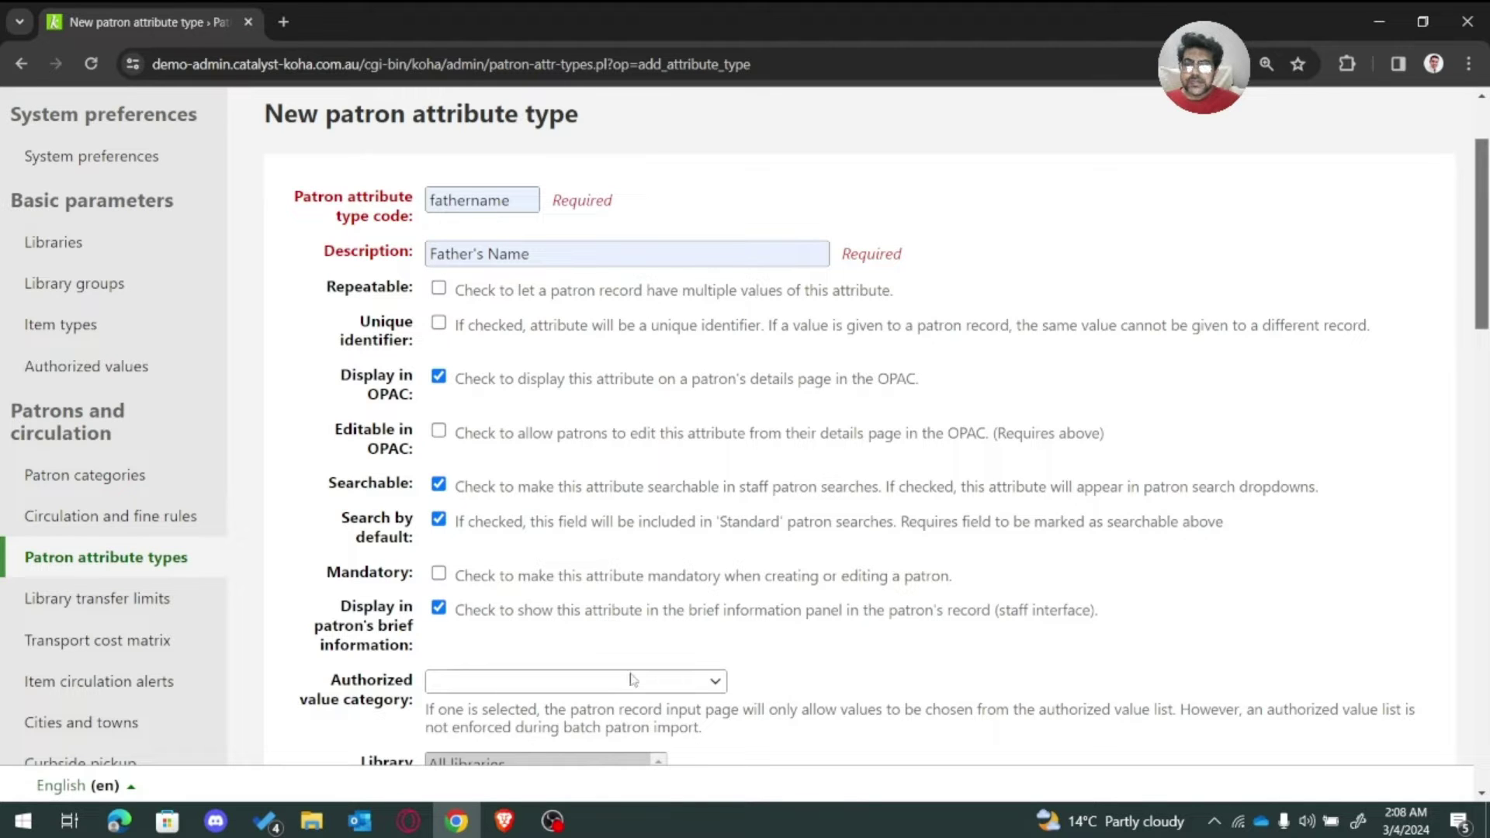
click(653, 686)
scroll(574, 590, down, 1)
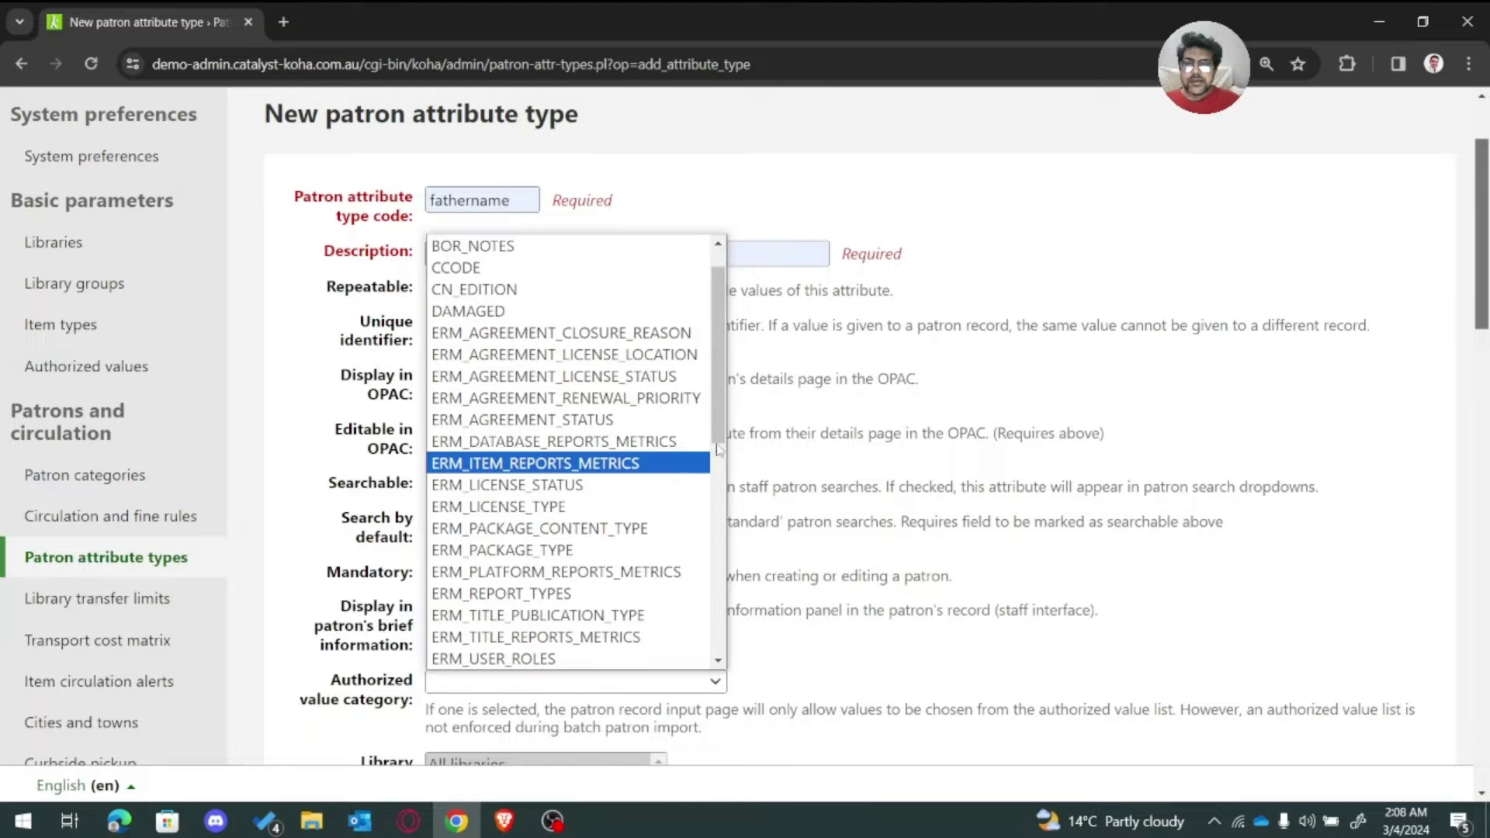
scroll(721, 338, up, 1)
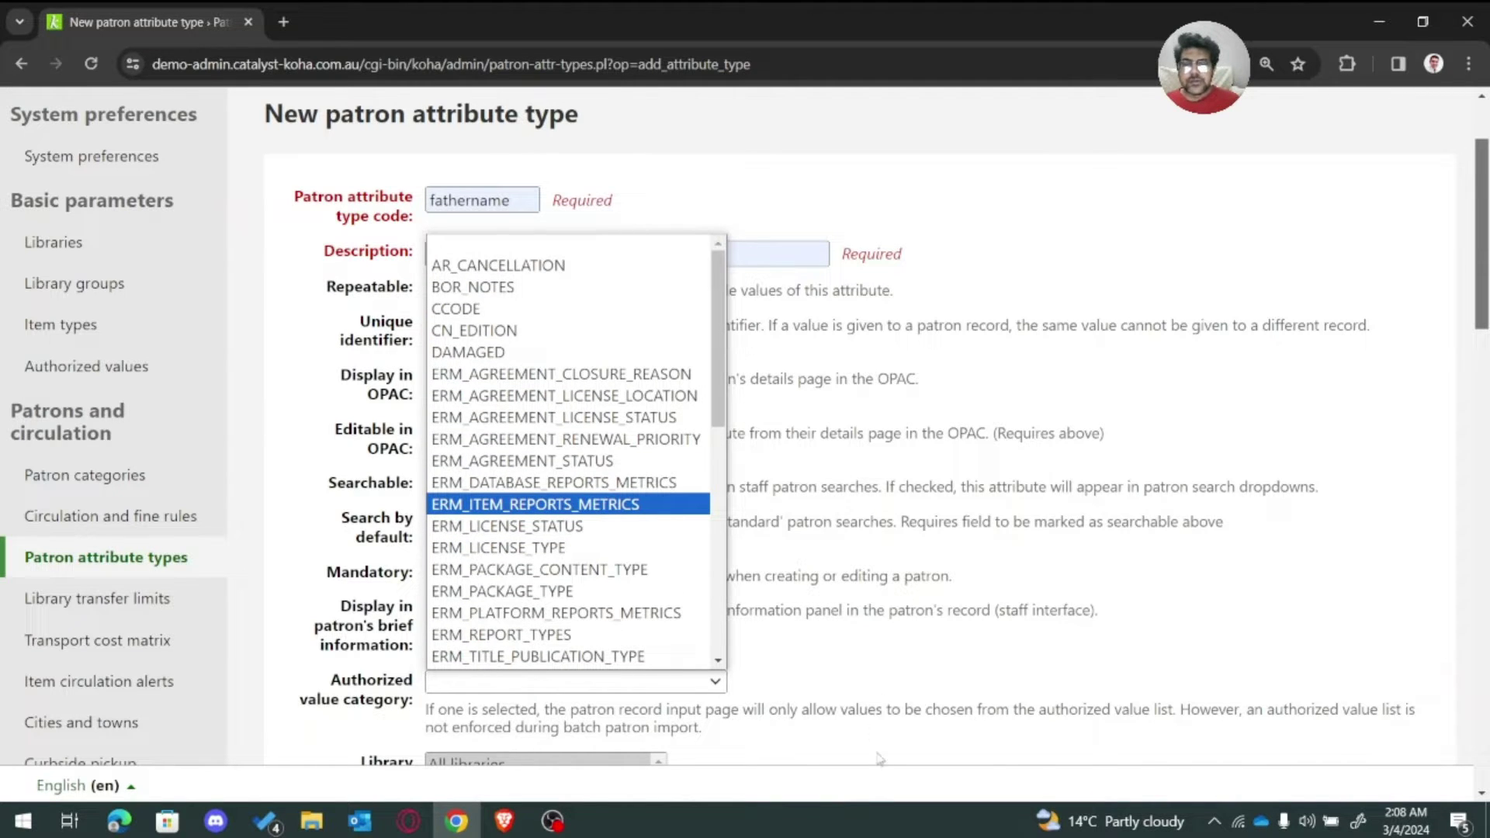
click(890, 672)
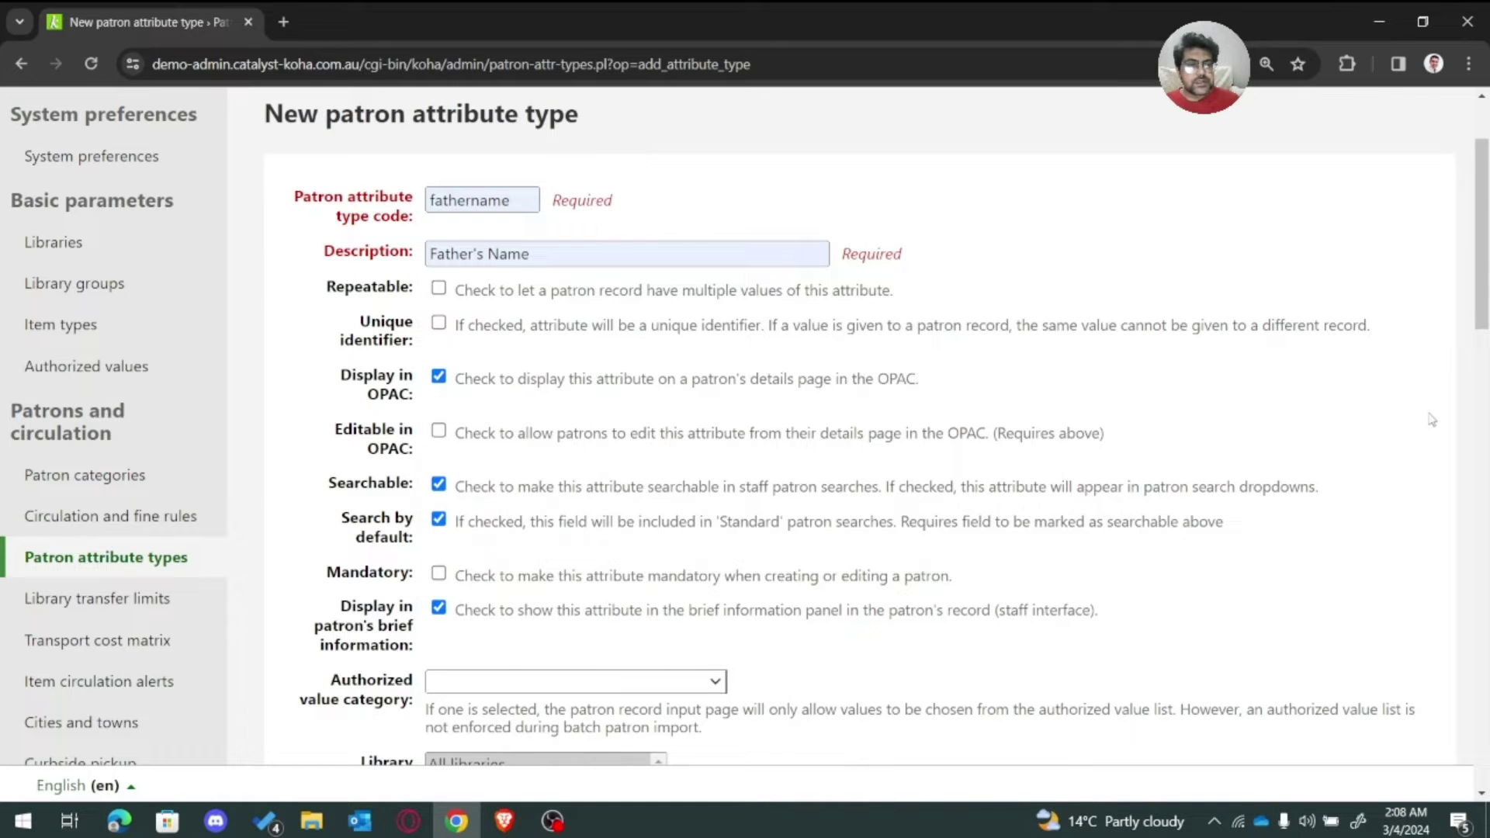
drag(1486, 275, 1483, 429)
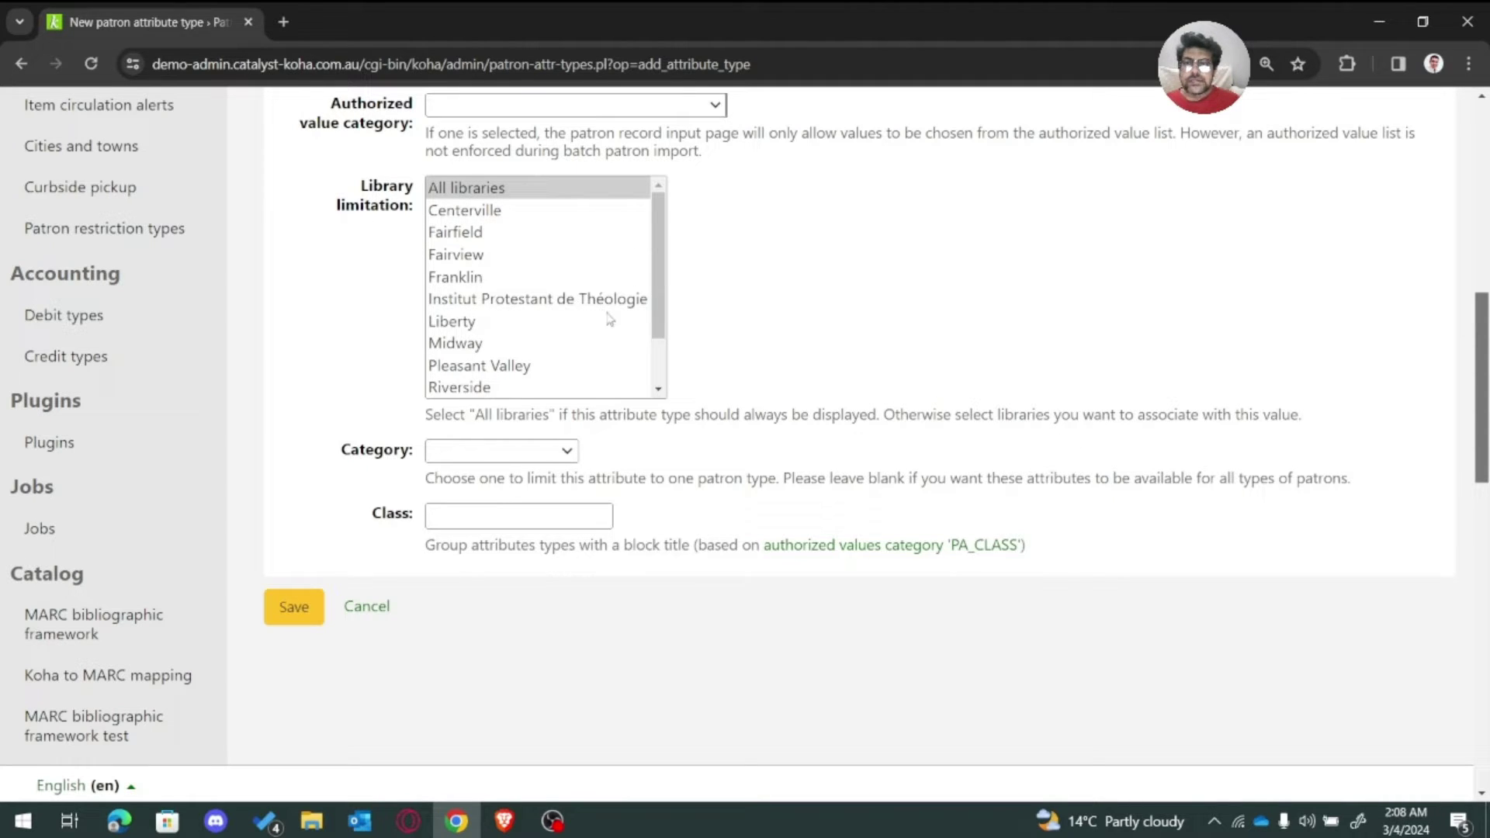
Keep All libraries with no patron category restriction and save the fathername attribute type.
click(661, 330)
drag(663, 332, 658, 442)
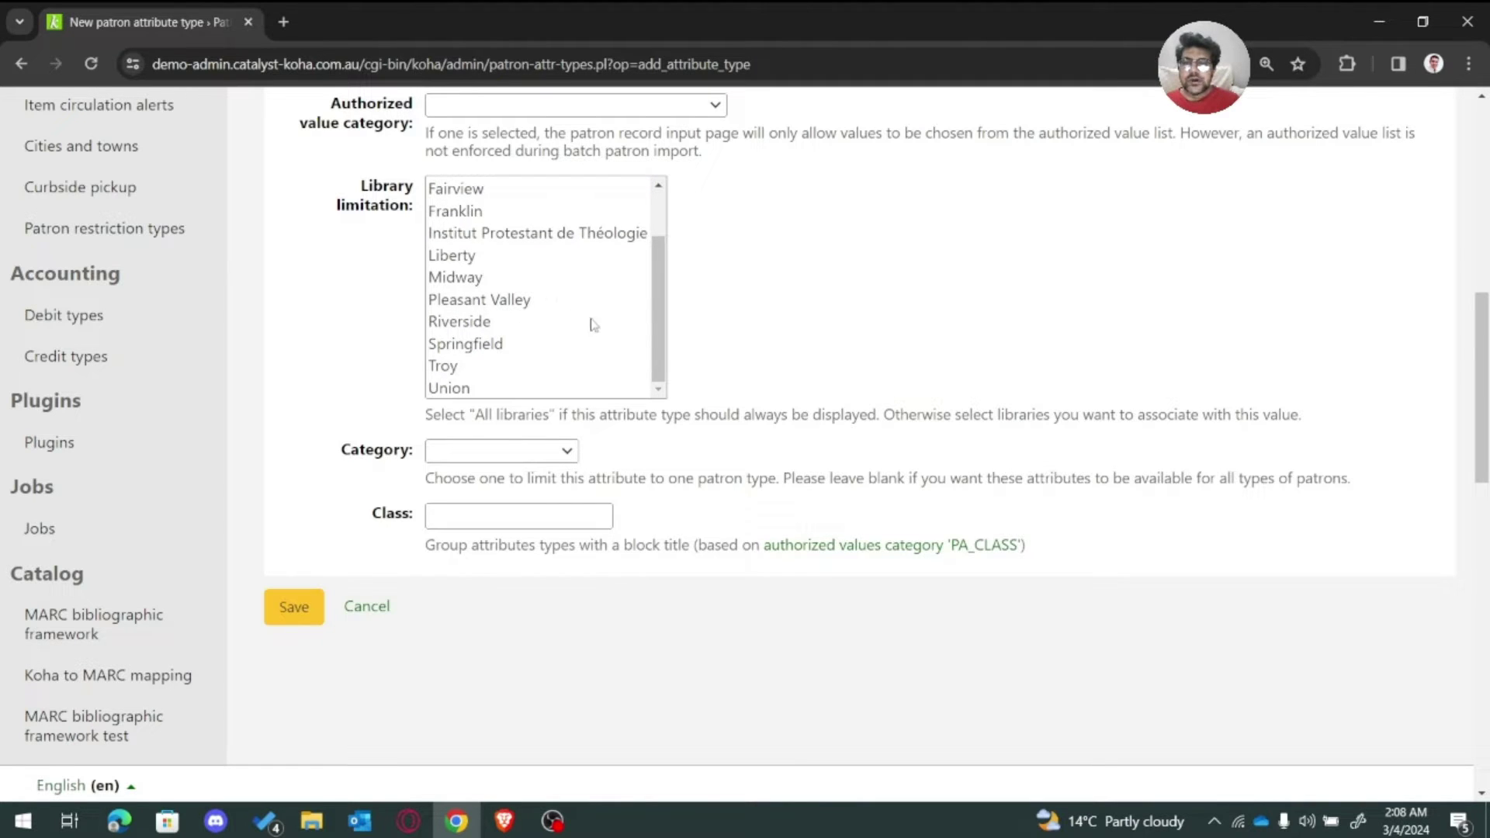
drag(658, 330, 666, 281)
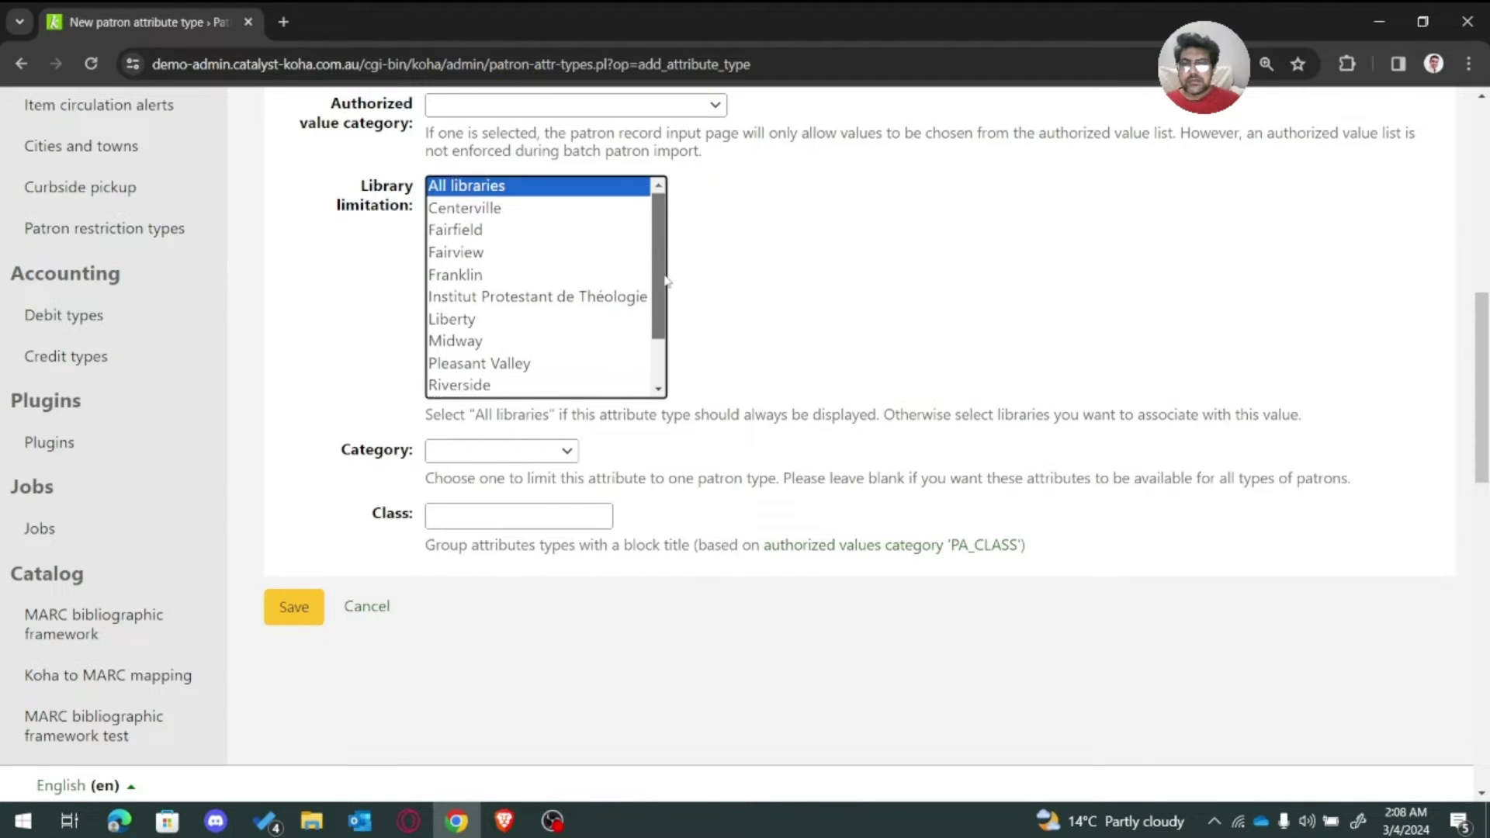
click(500, 451)
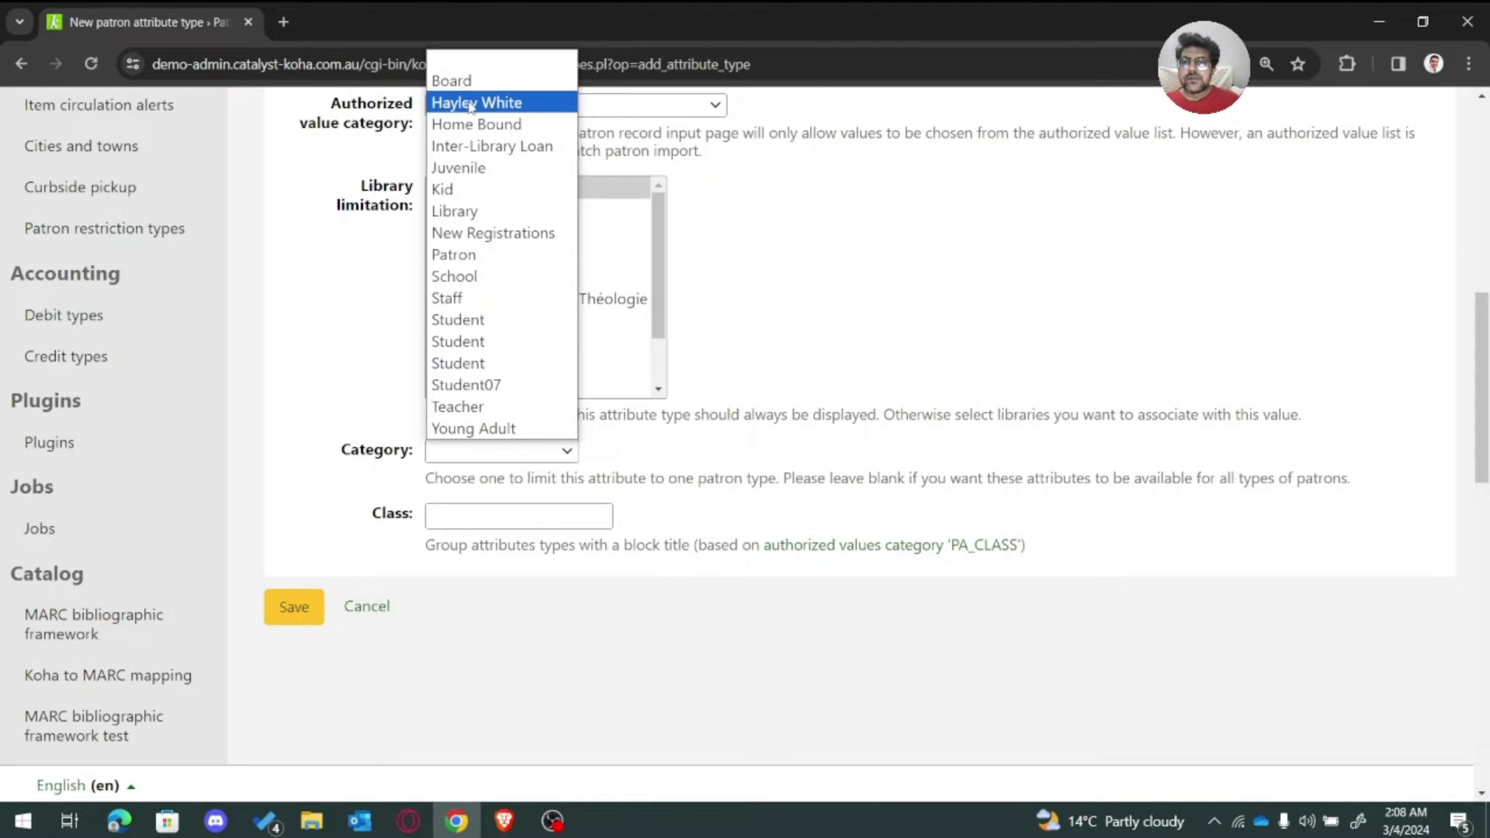
click(498, 325)
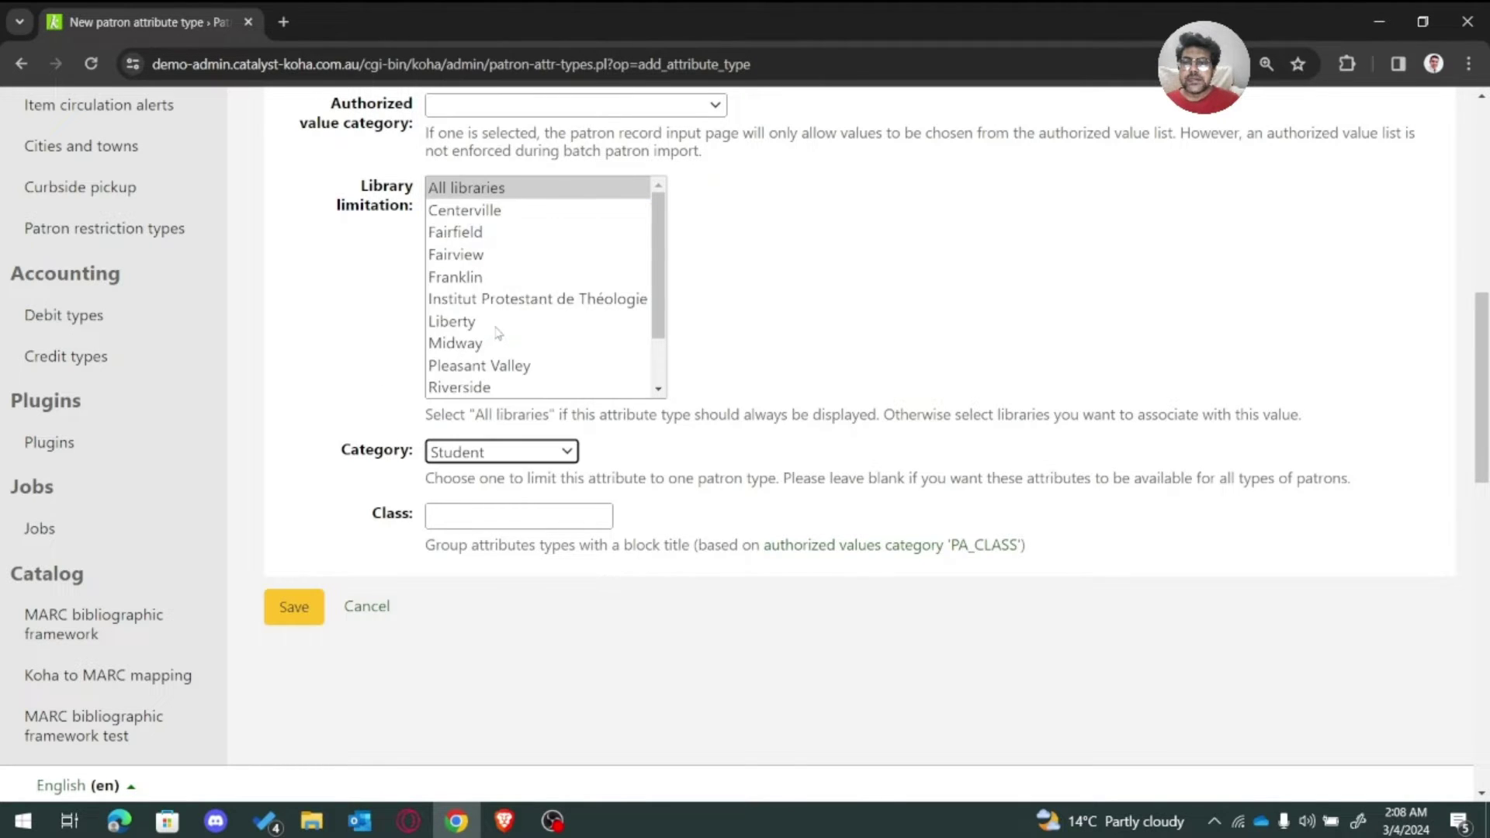
click(515, 464)
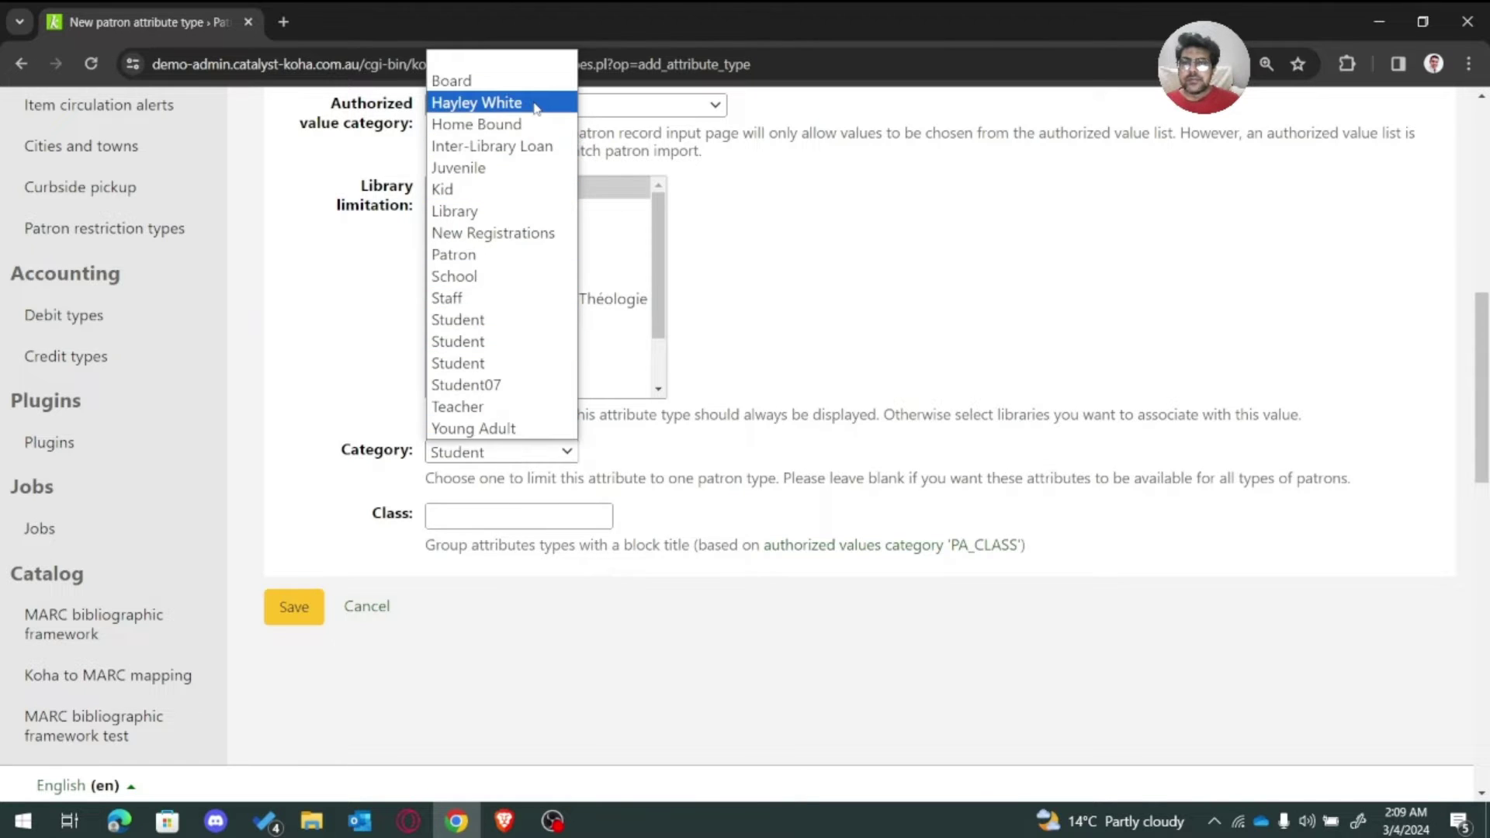
click(527, 73)
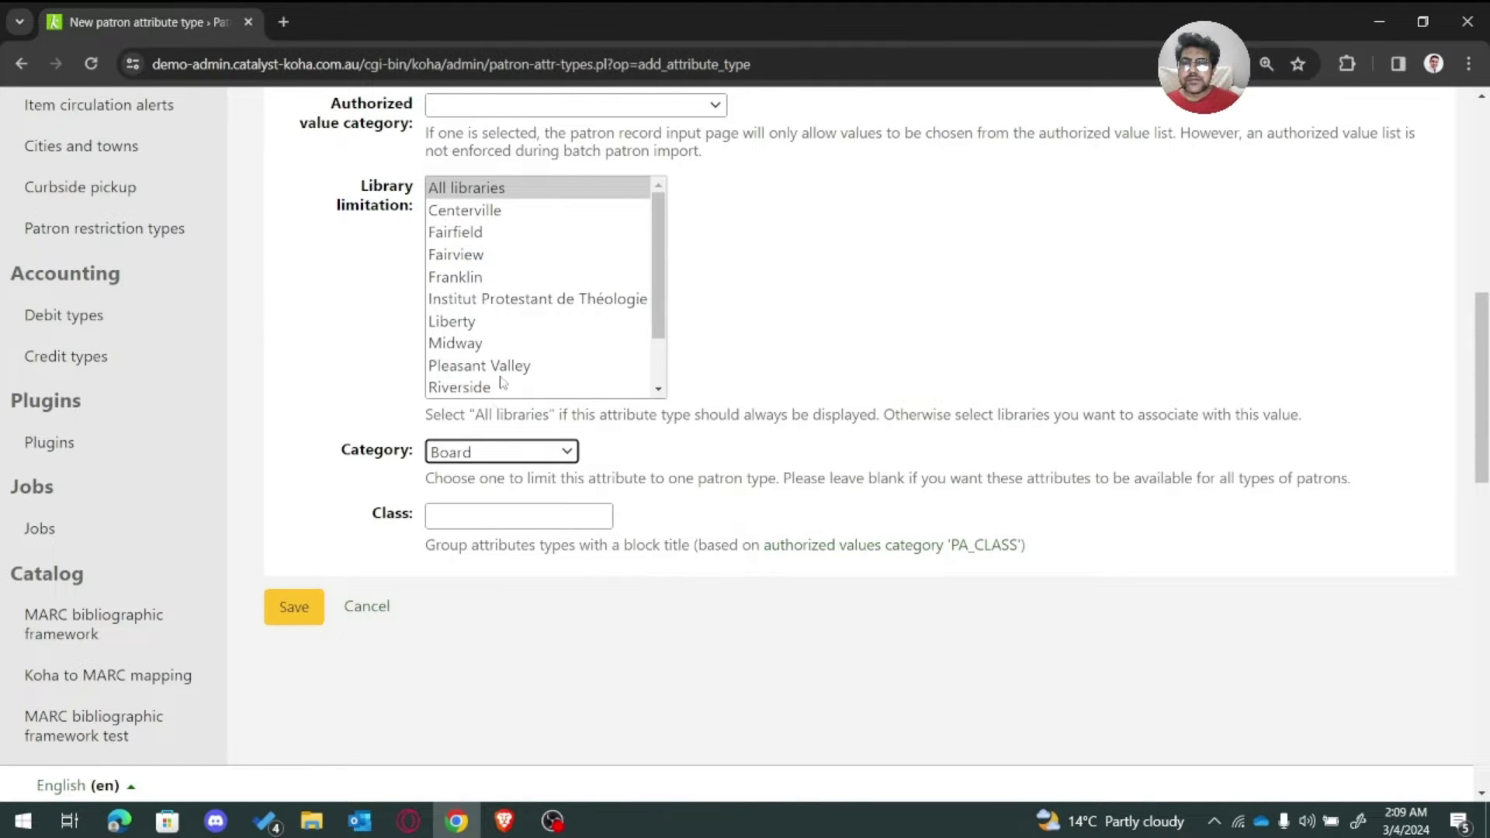
click(489, 452)
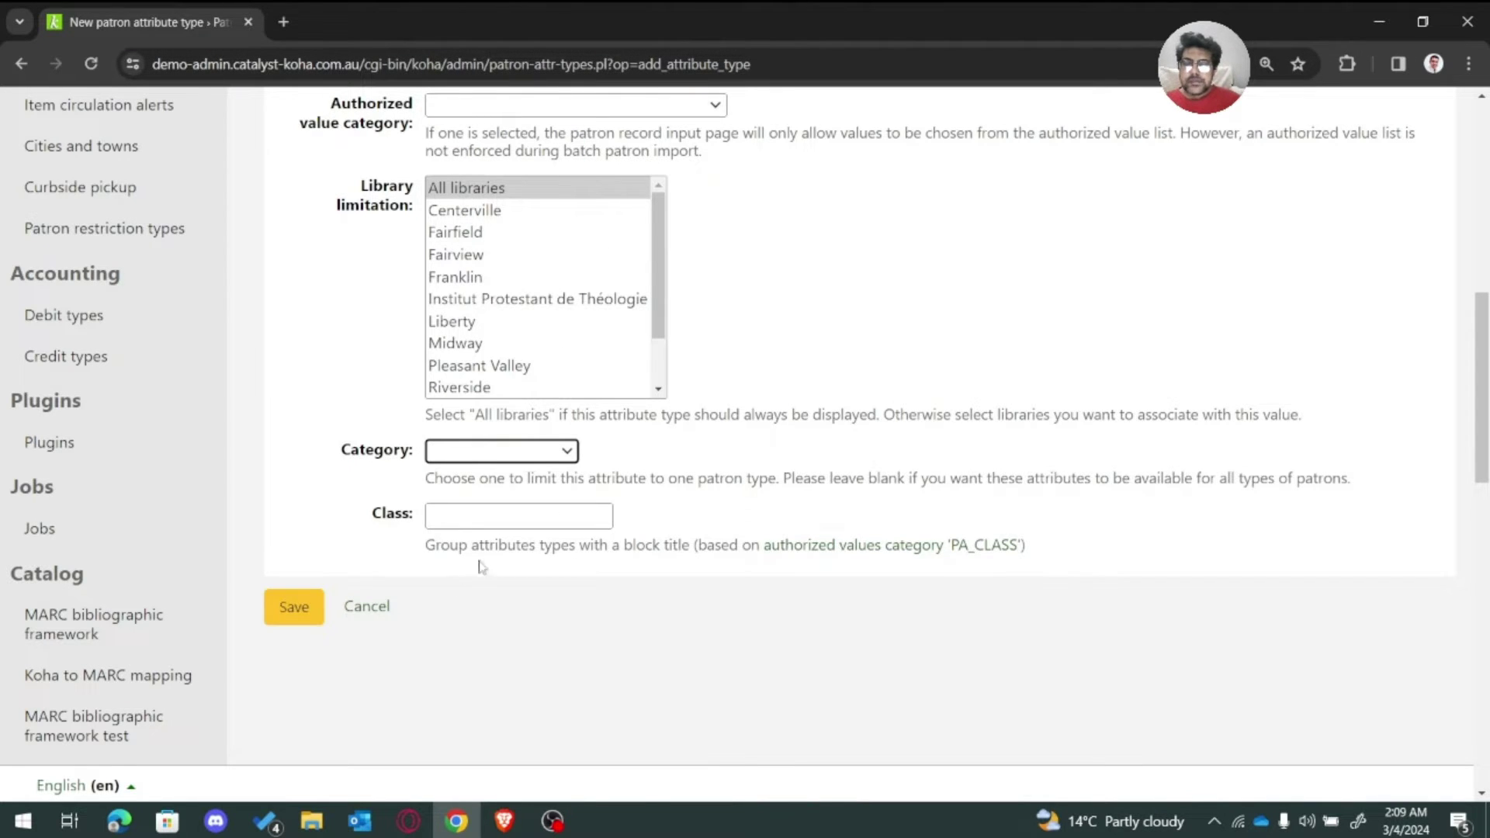
click(274, 617)
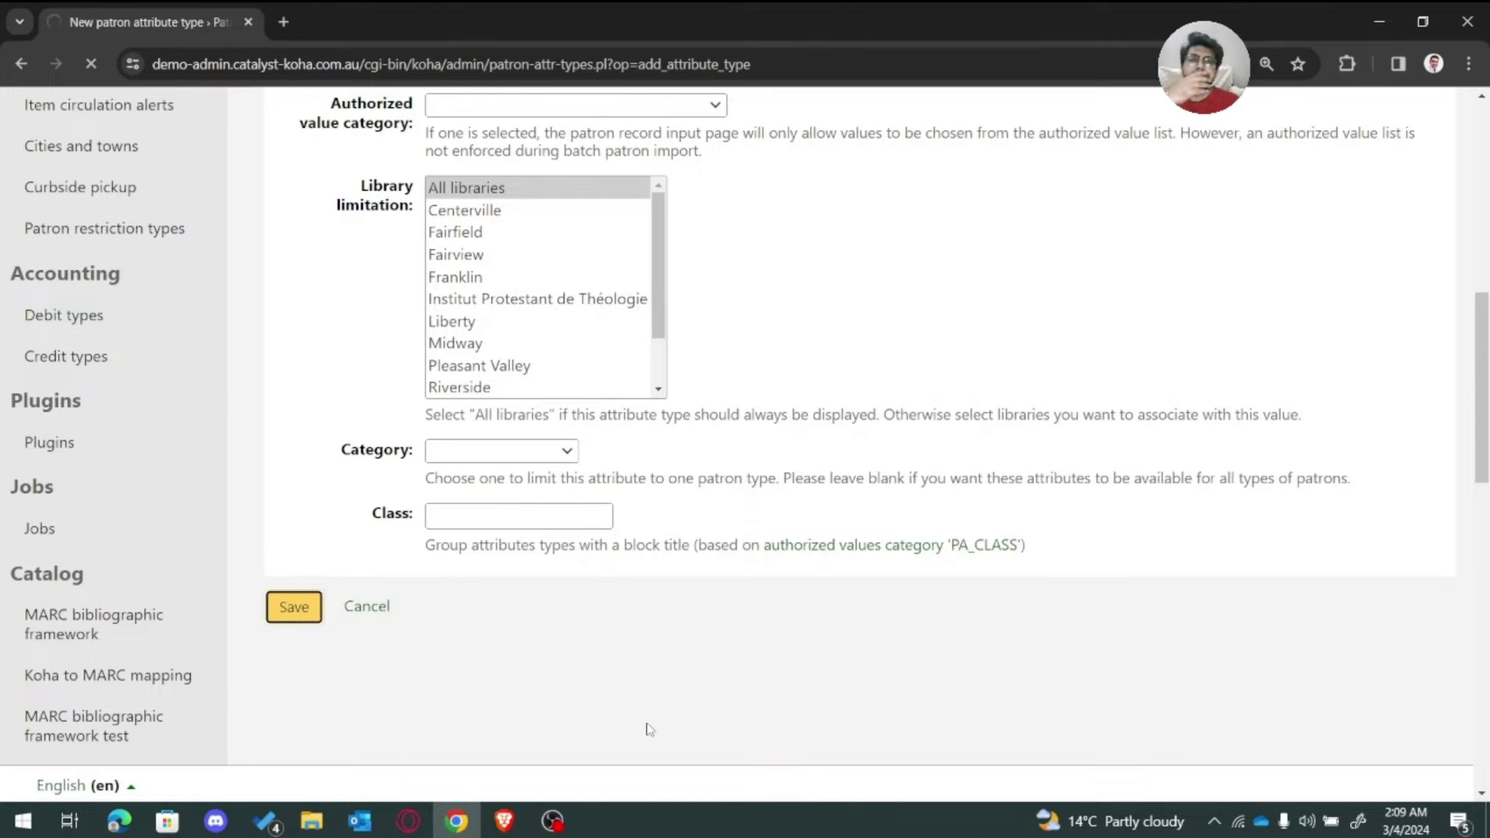
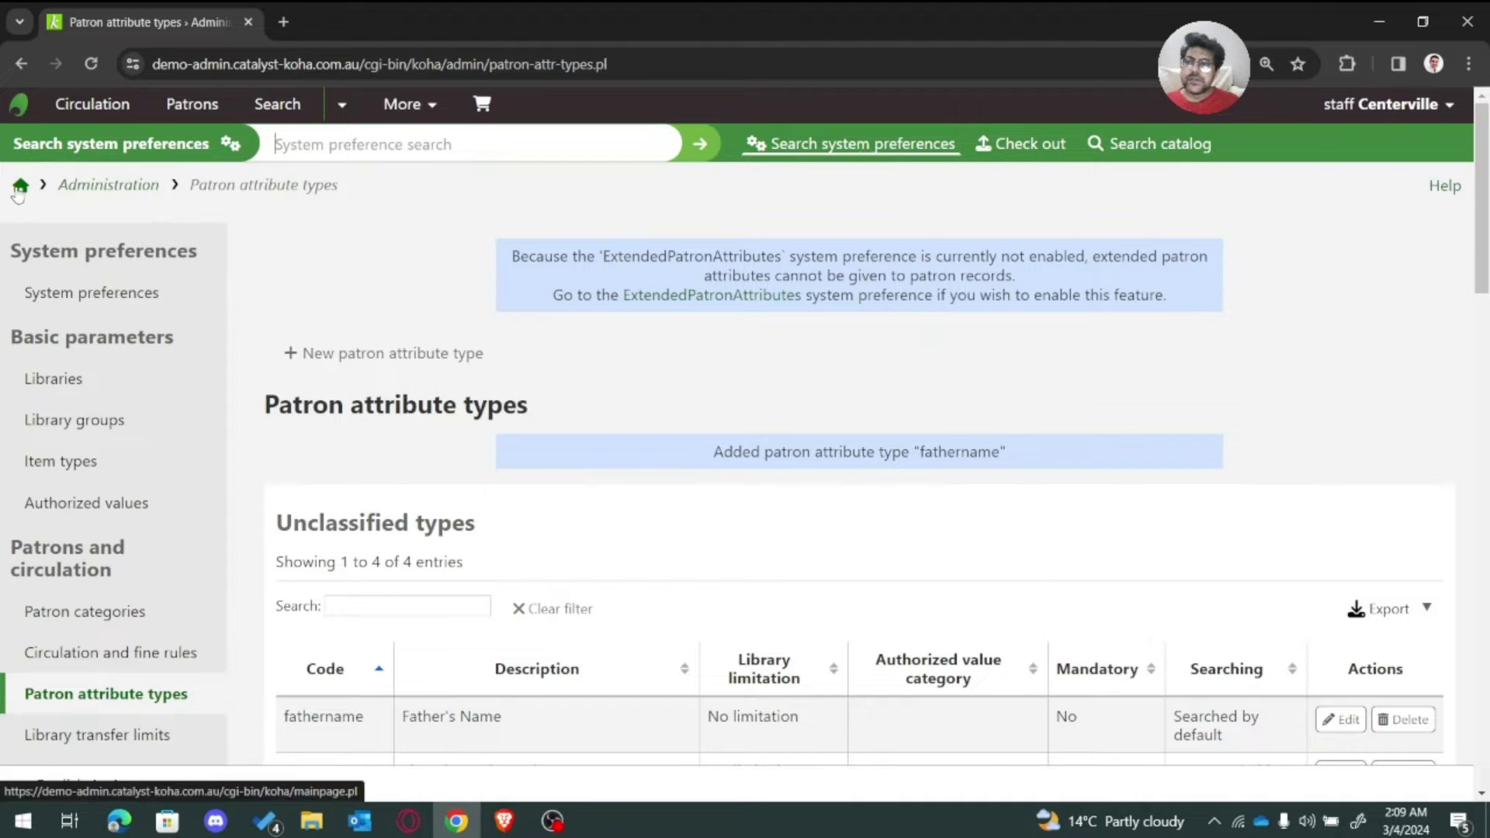
Go from Administration into System preferences and show the Patrons preference tab.
click(124, 191)
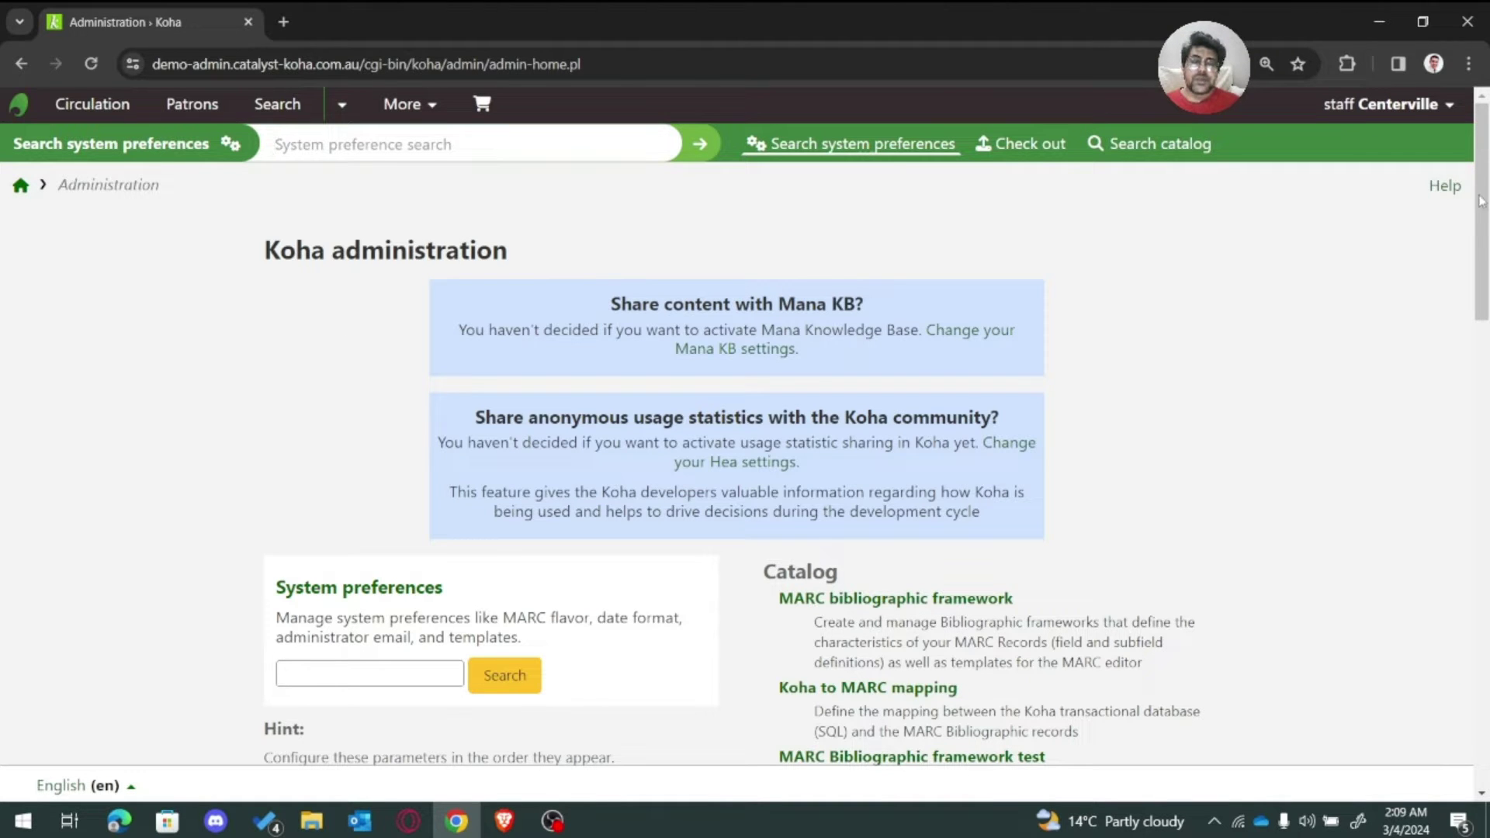
drag(1481, 201, 1483, 272)
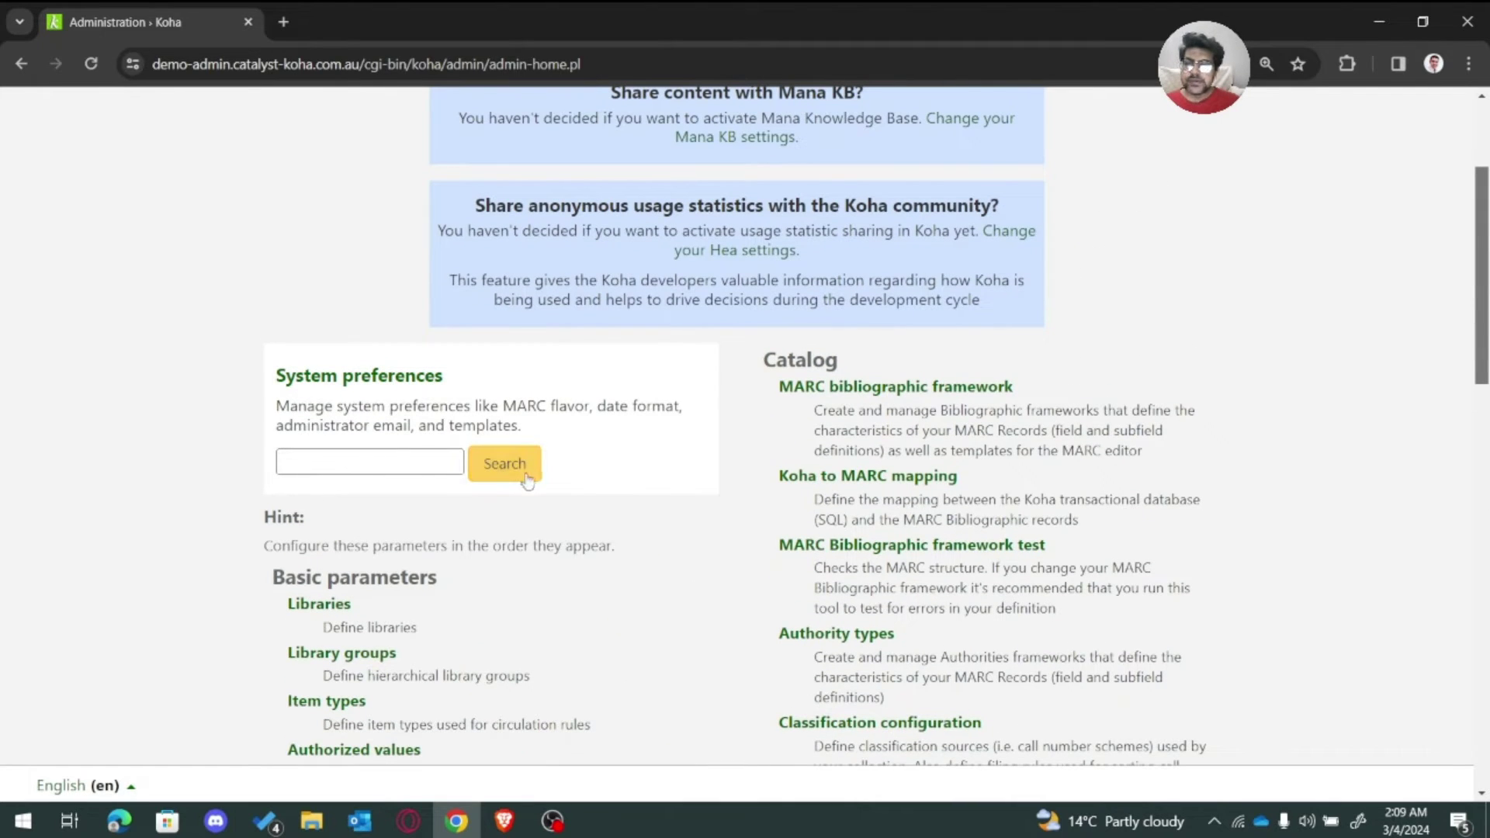
click(429, 385)
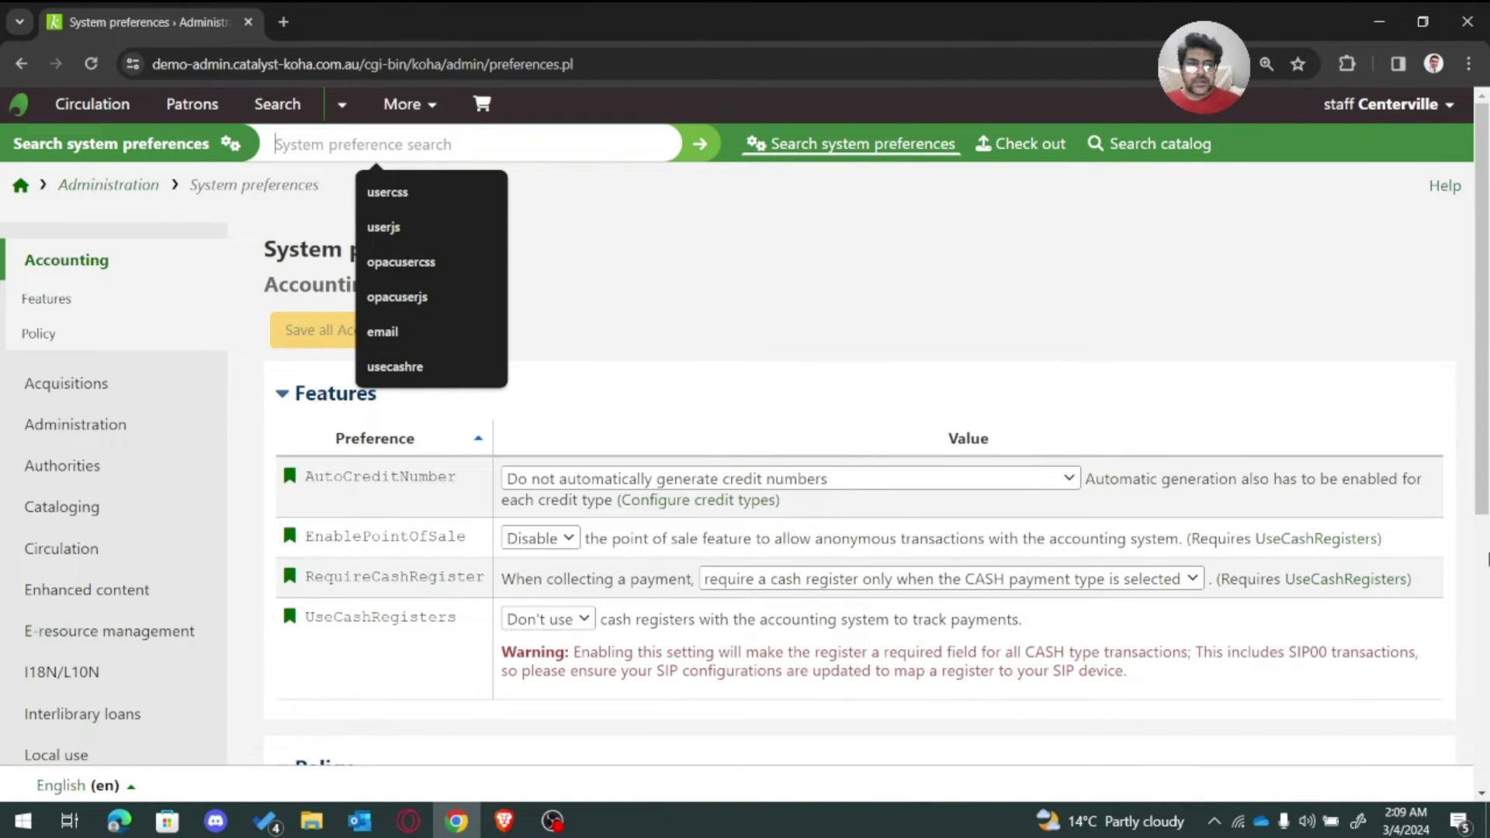
scroll(1469, 643, down, 6)
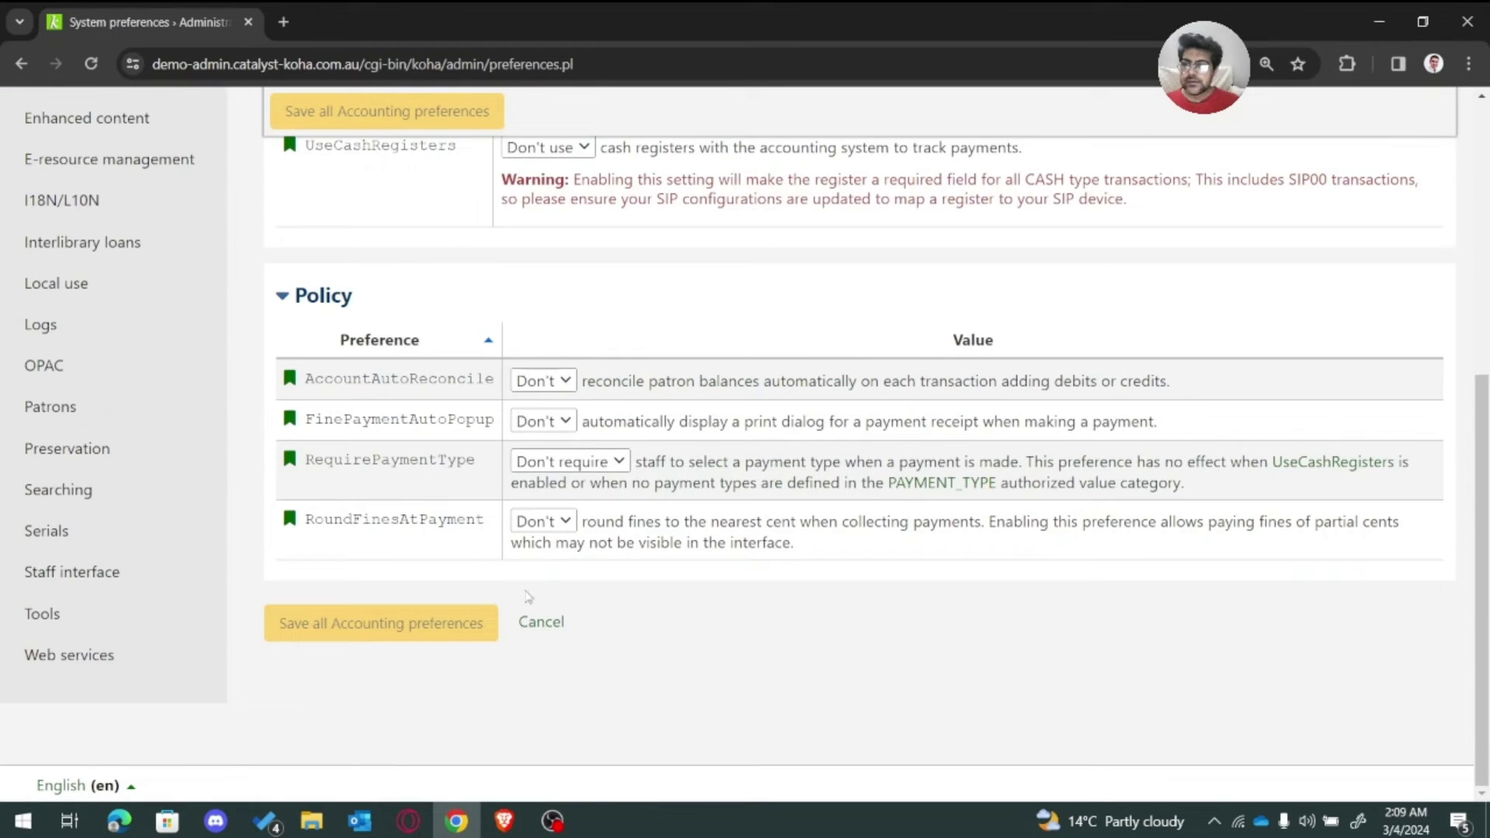
click(65, 407)
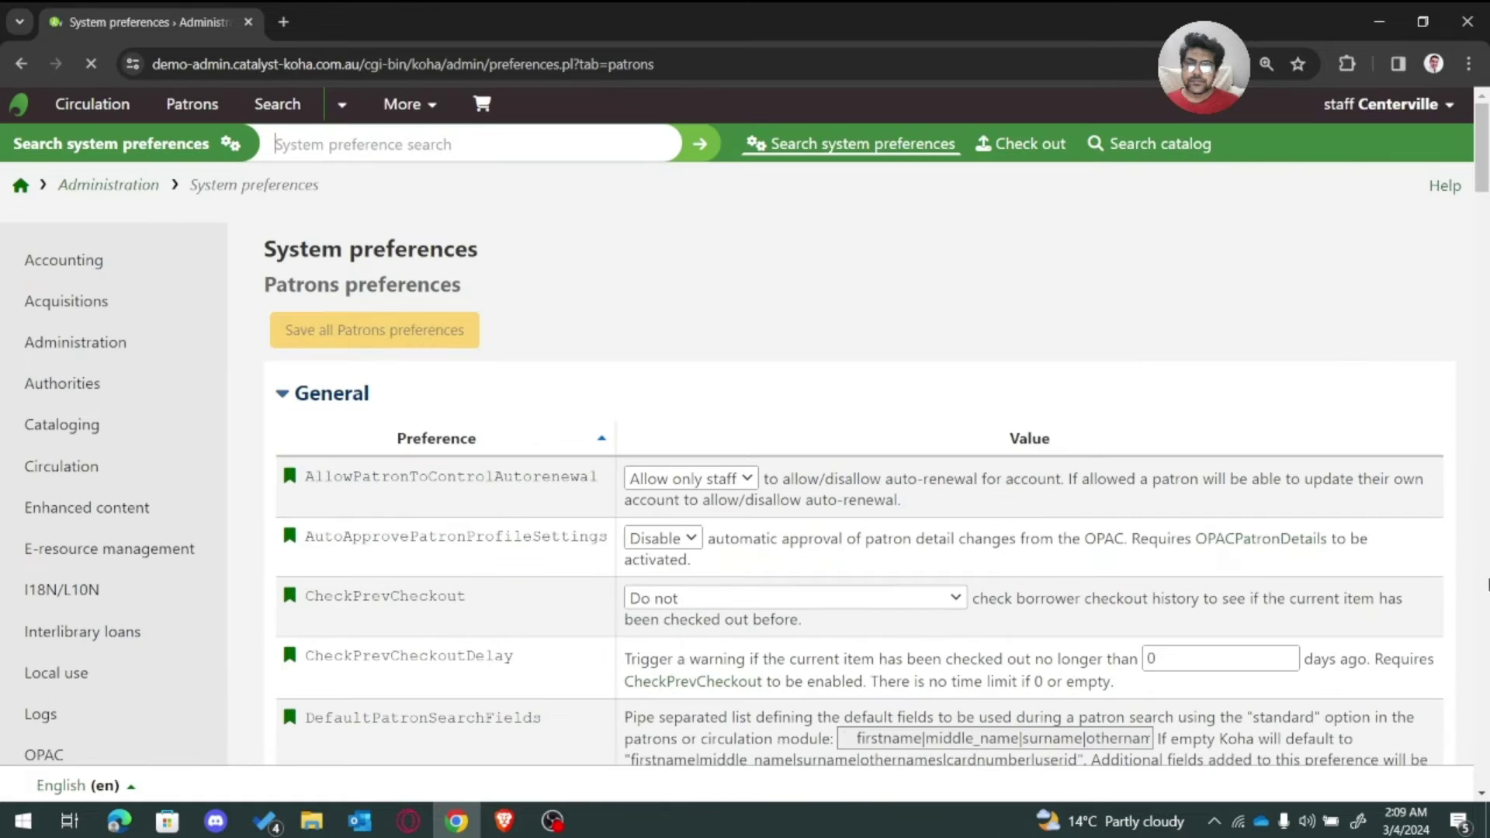
Set ExtendedPatronAttributes to Enable, save all Patrons preferences, and return to Administration.
drag(1483, 186, 1484, 790)
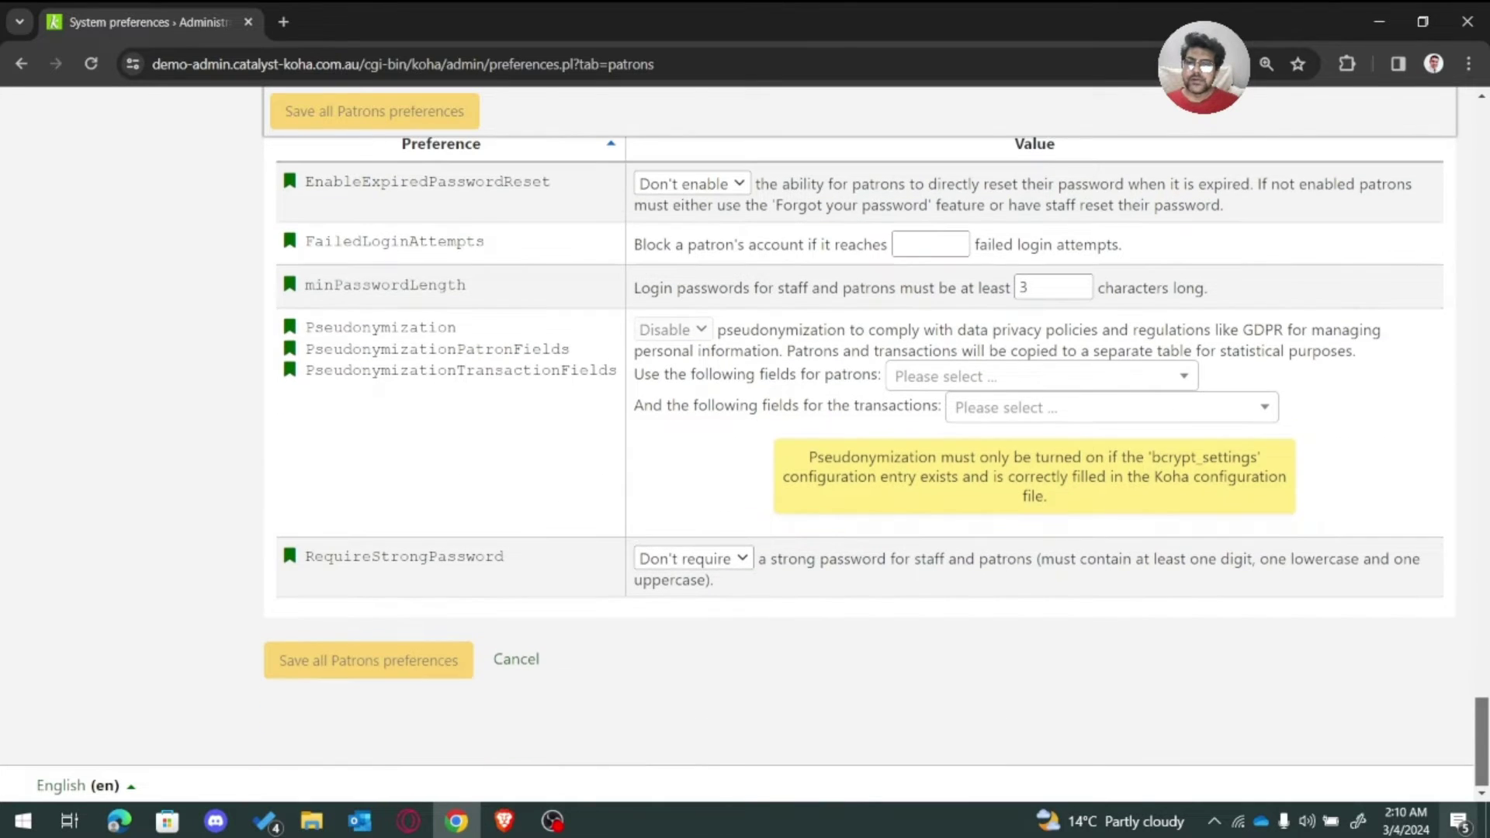
key(ctrl+f)
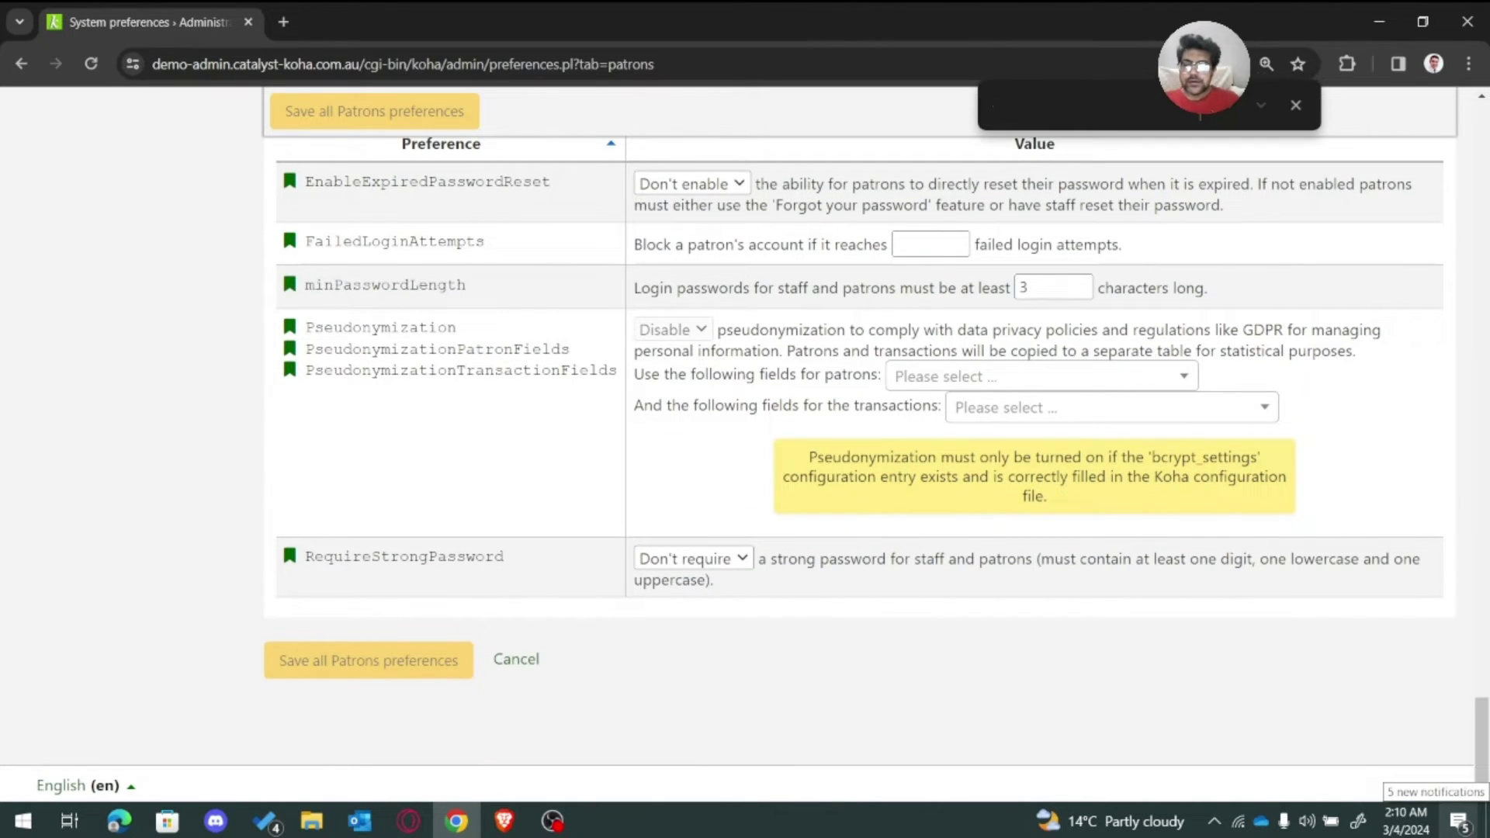
text(exte)
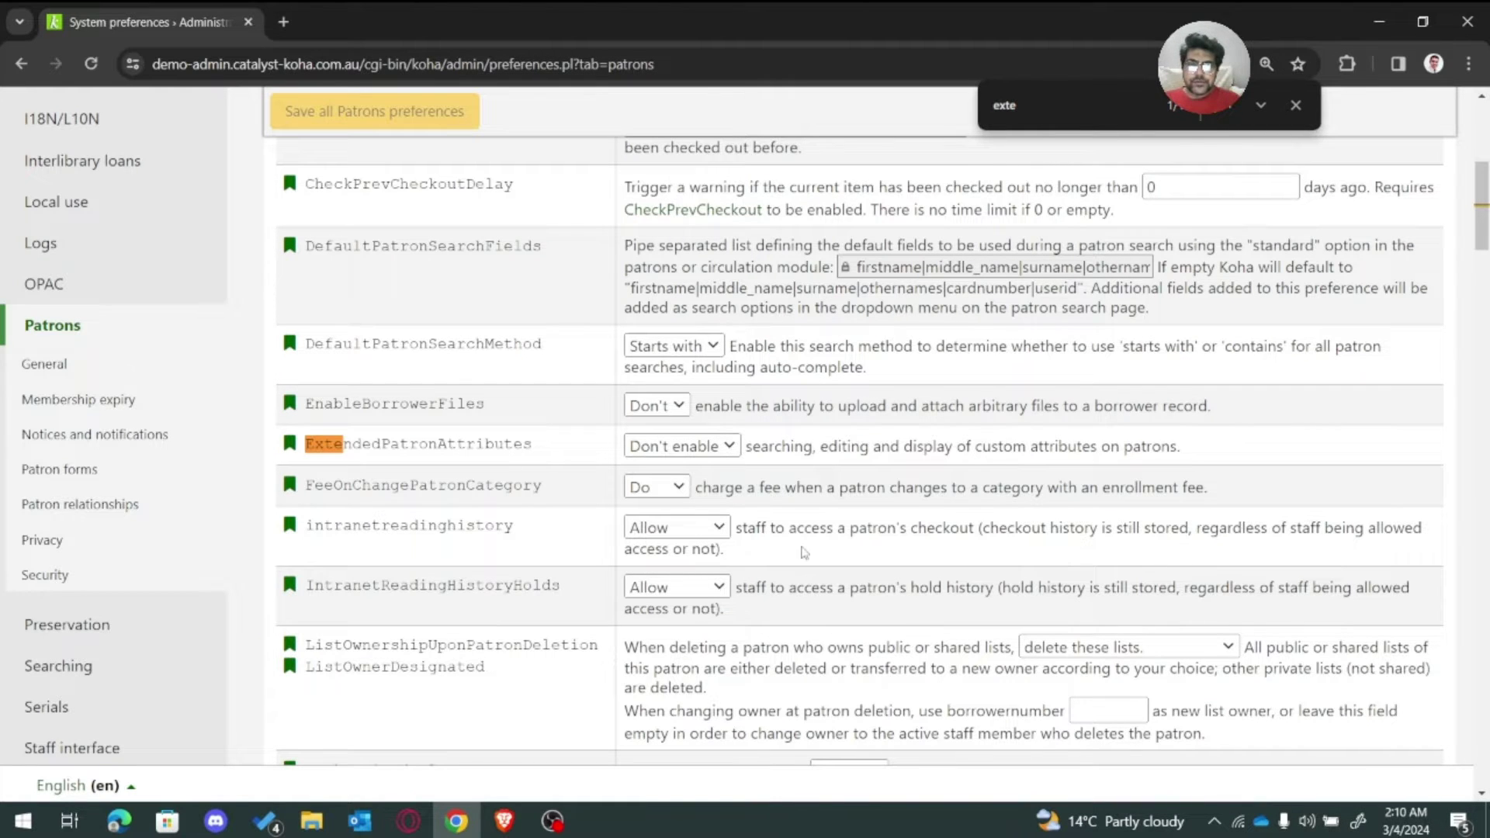
click(721, 446)
click(675, 491)
click(388, 111)
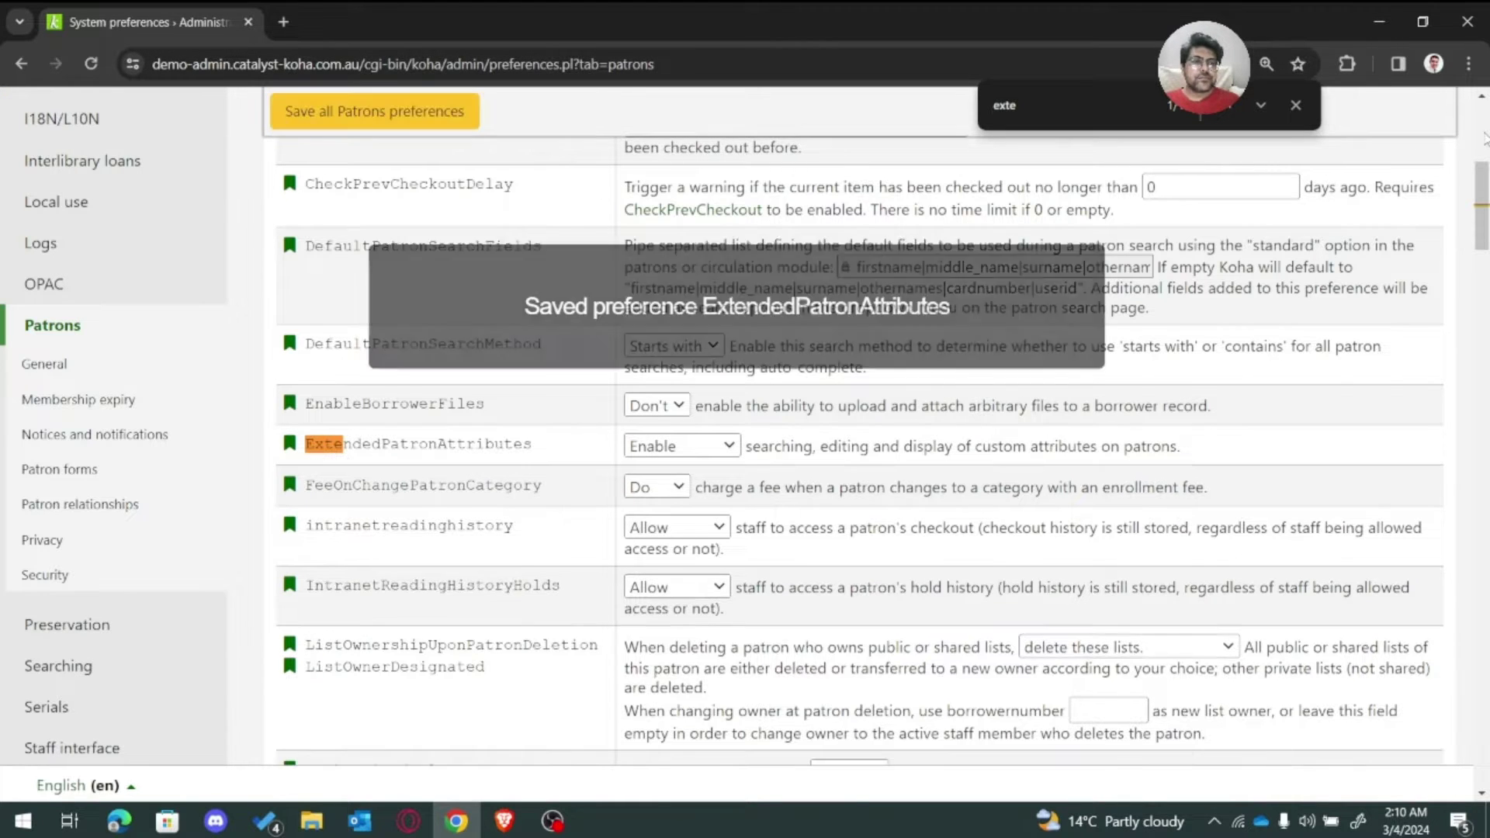
scroll(1483, 138, up, 6)
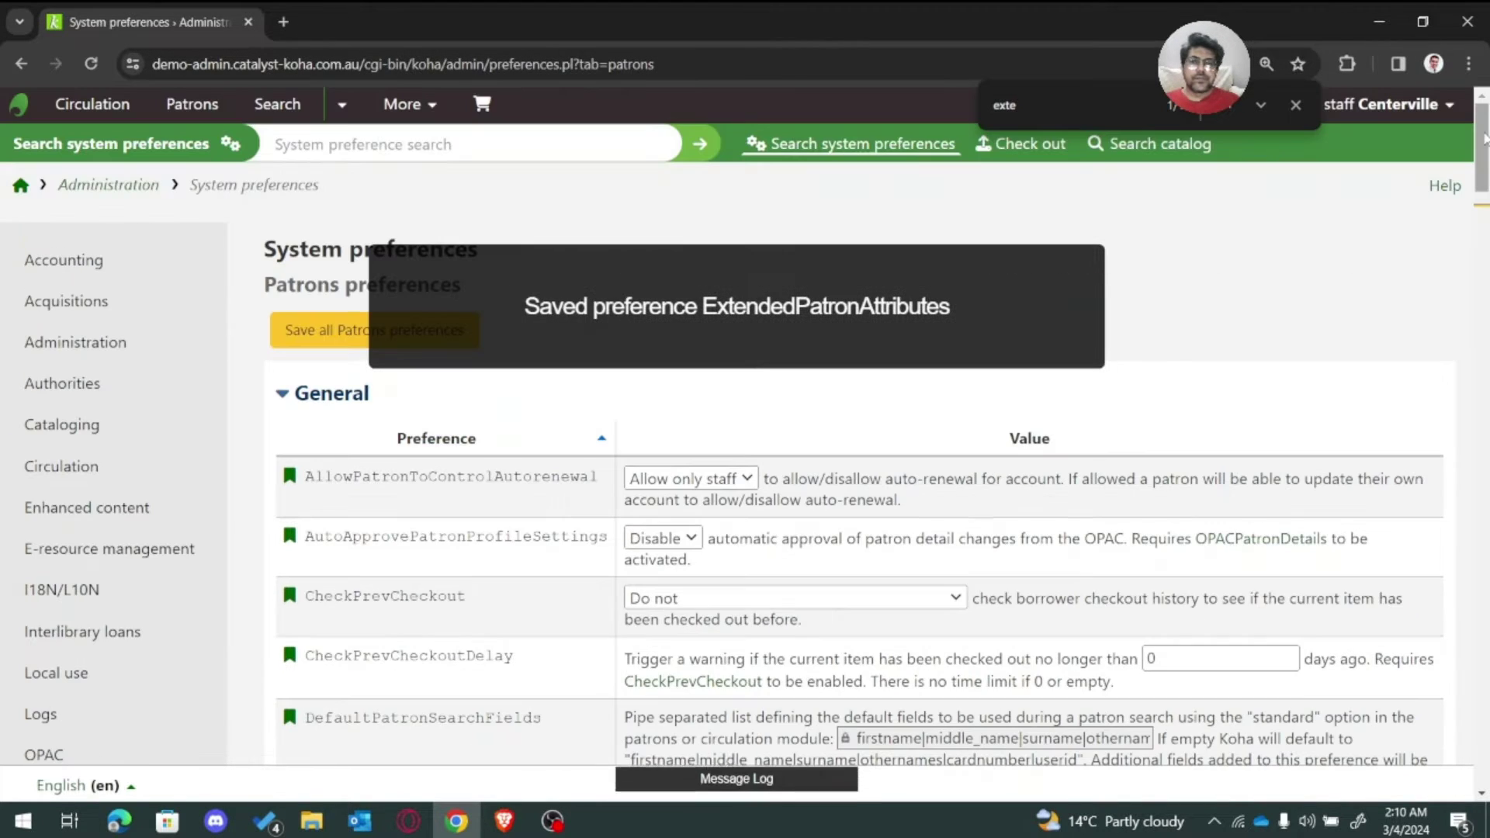
click(101, 183)
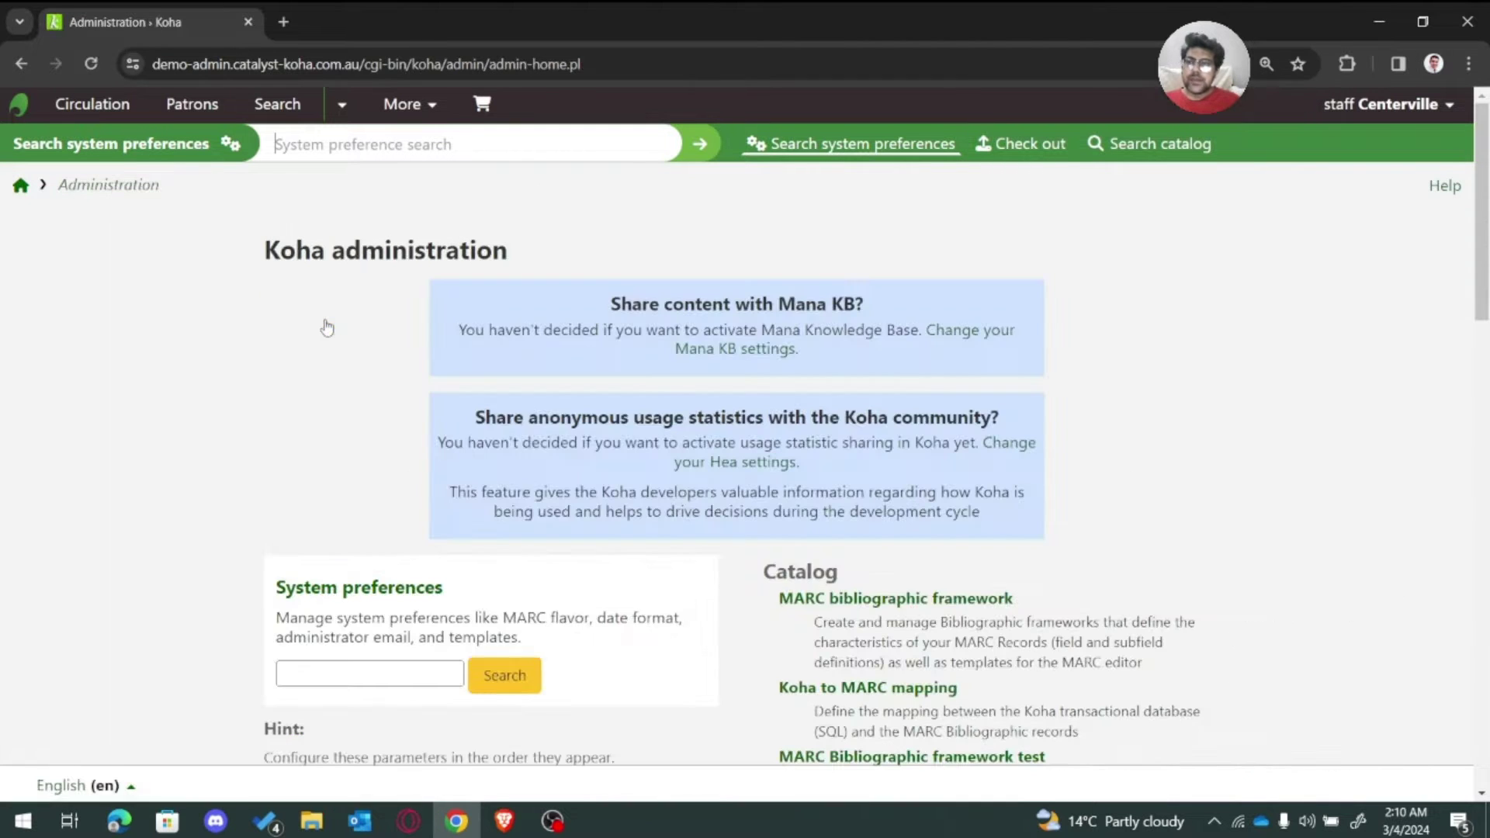
Open Patron attribute types and start a New patron attribute type.
scroll(1487, 475, down, 10)
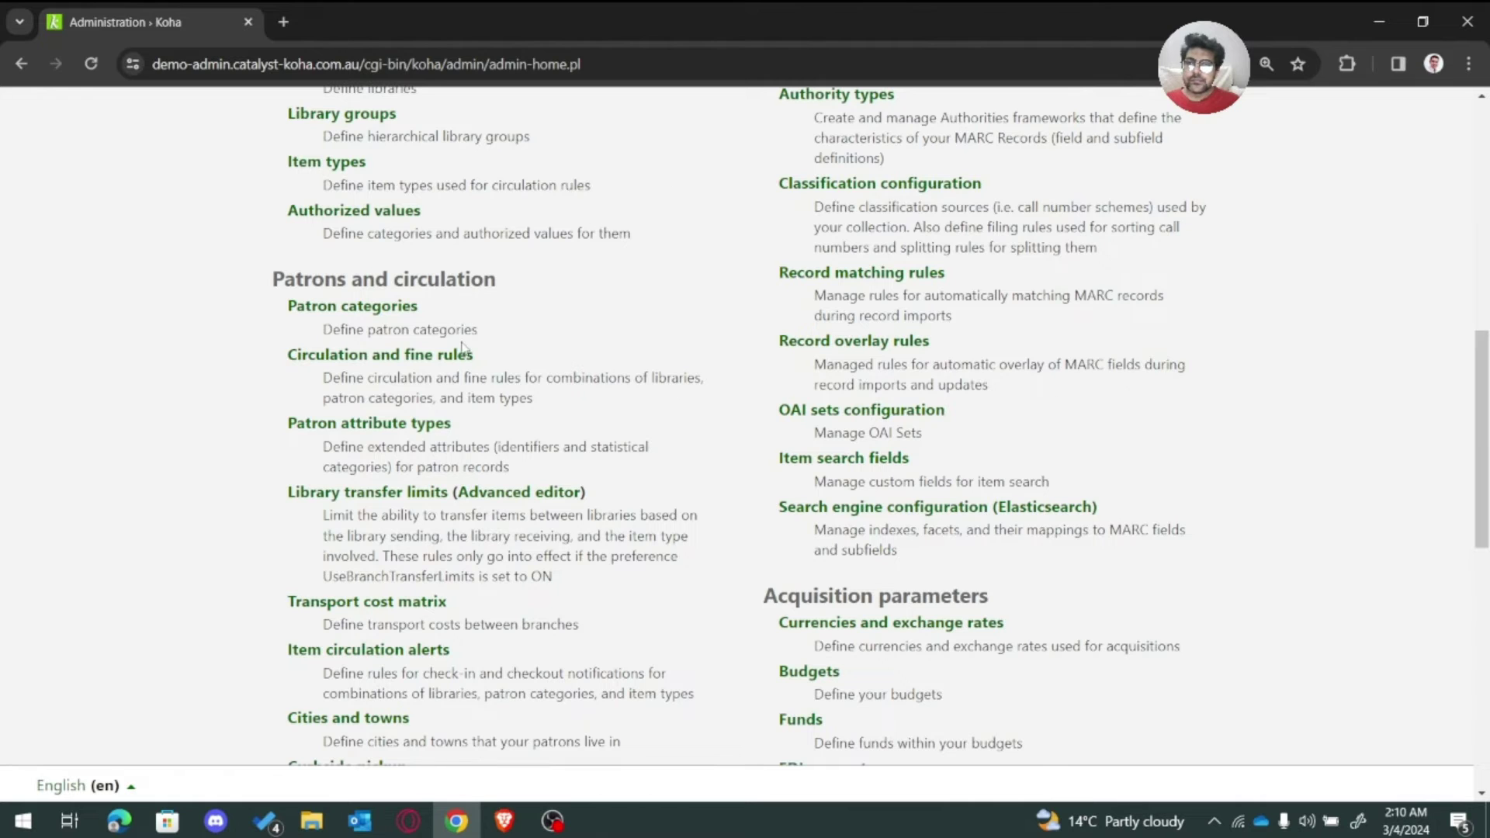
click(387, 424)
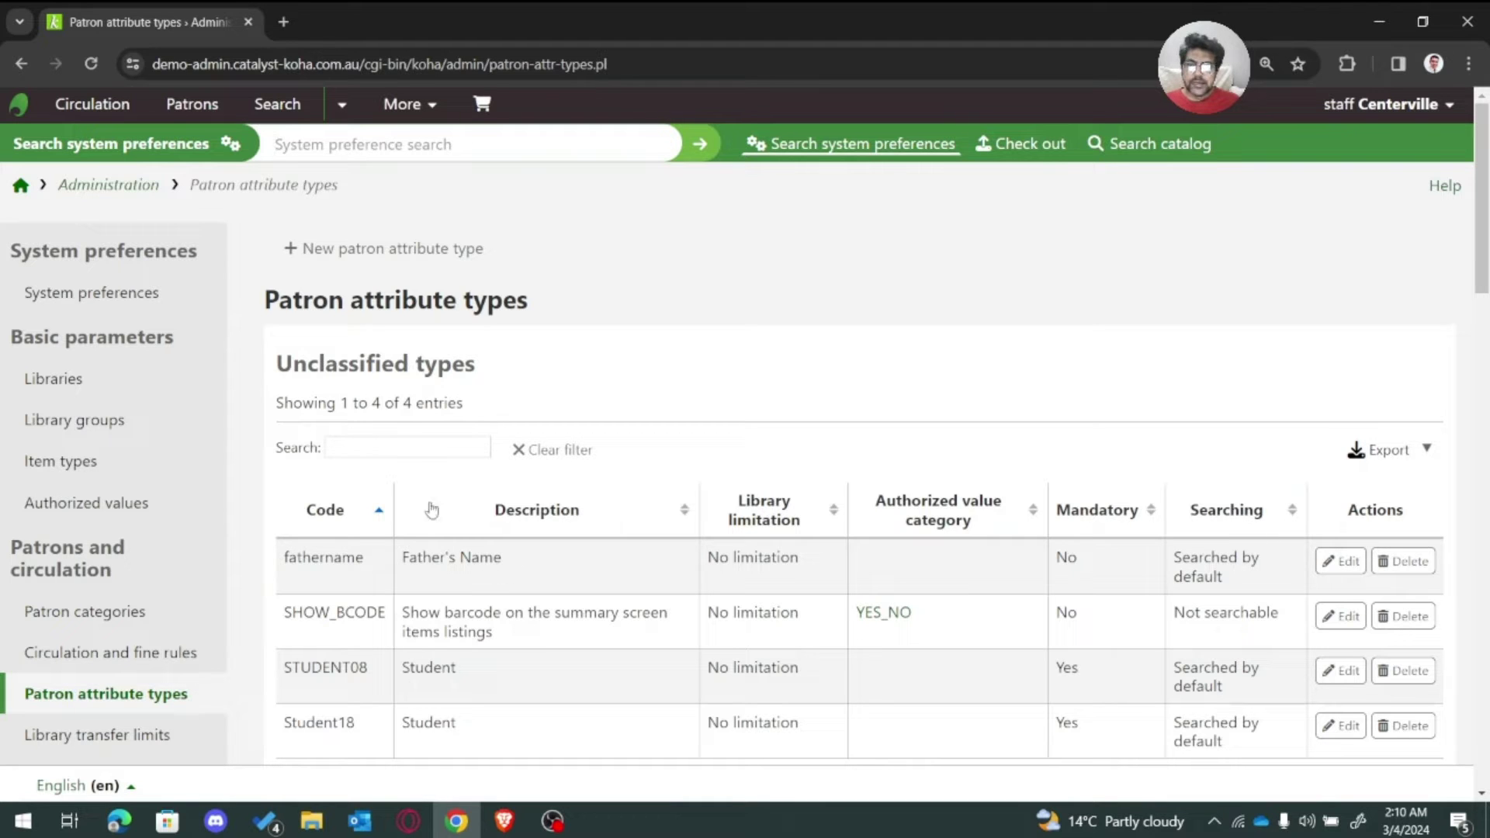
click(405, 246)
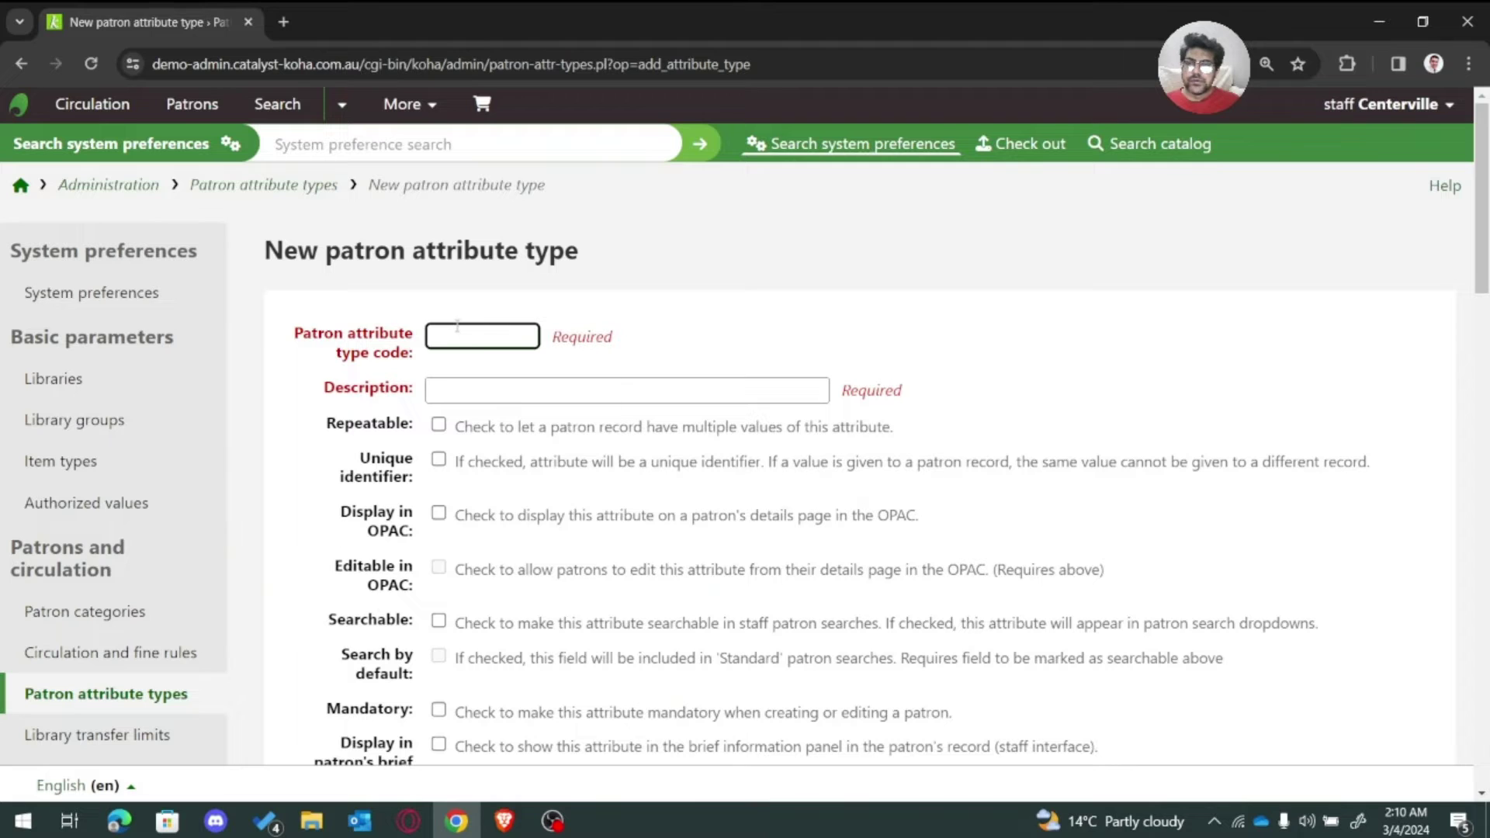
Enter code 'mothername' and description 'Mother's Name' for the new attribute type.
click(457, 334)
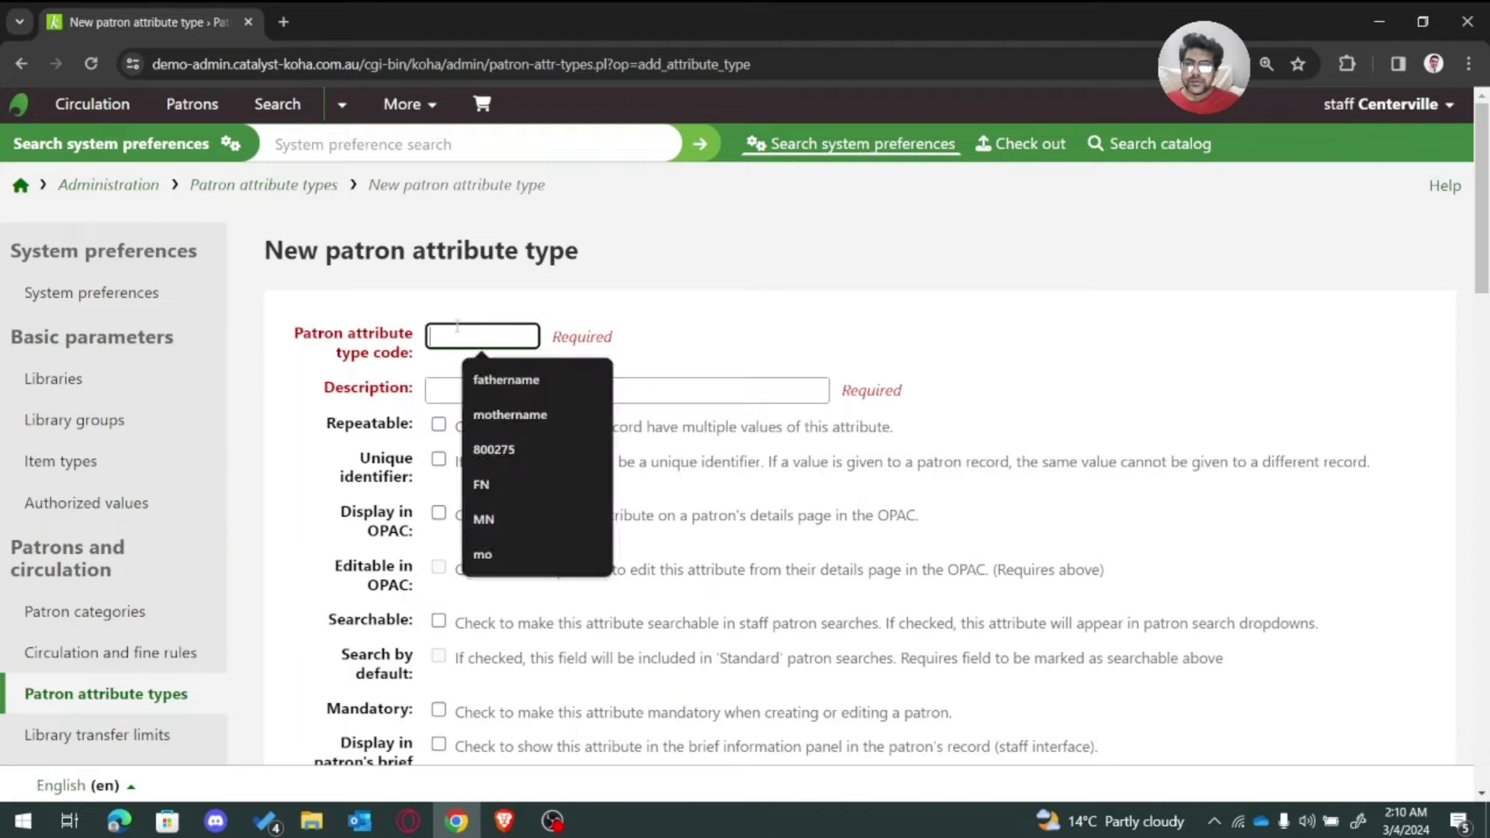
click(509, 418)
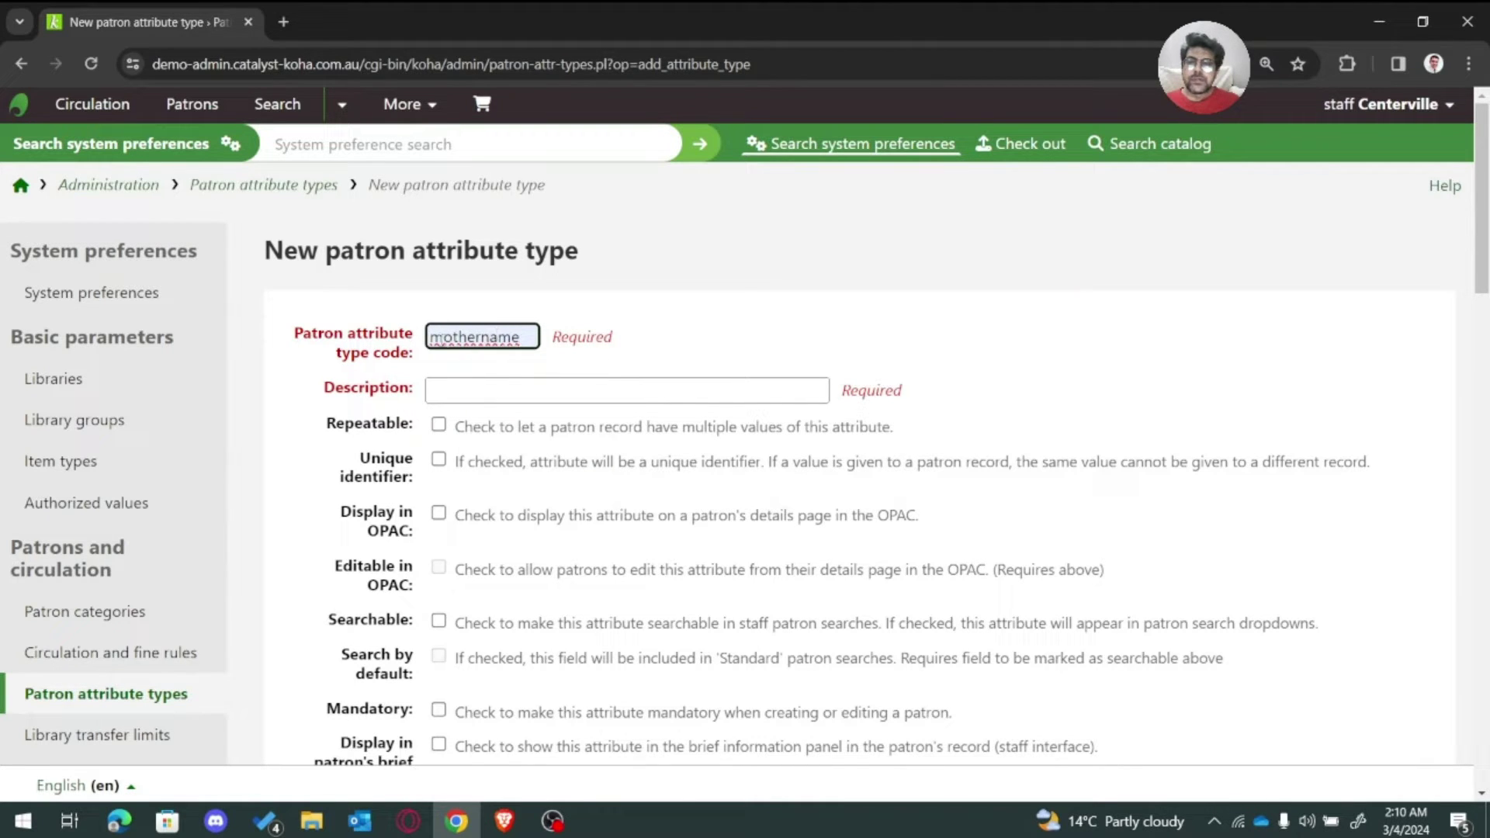
click(464, 394)
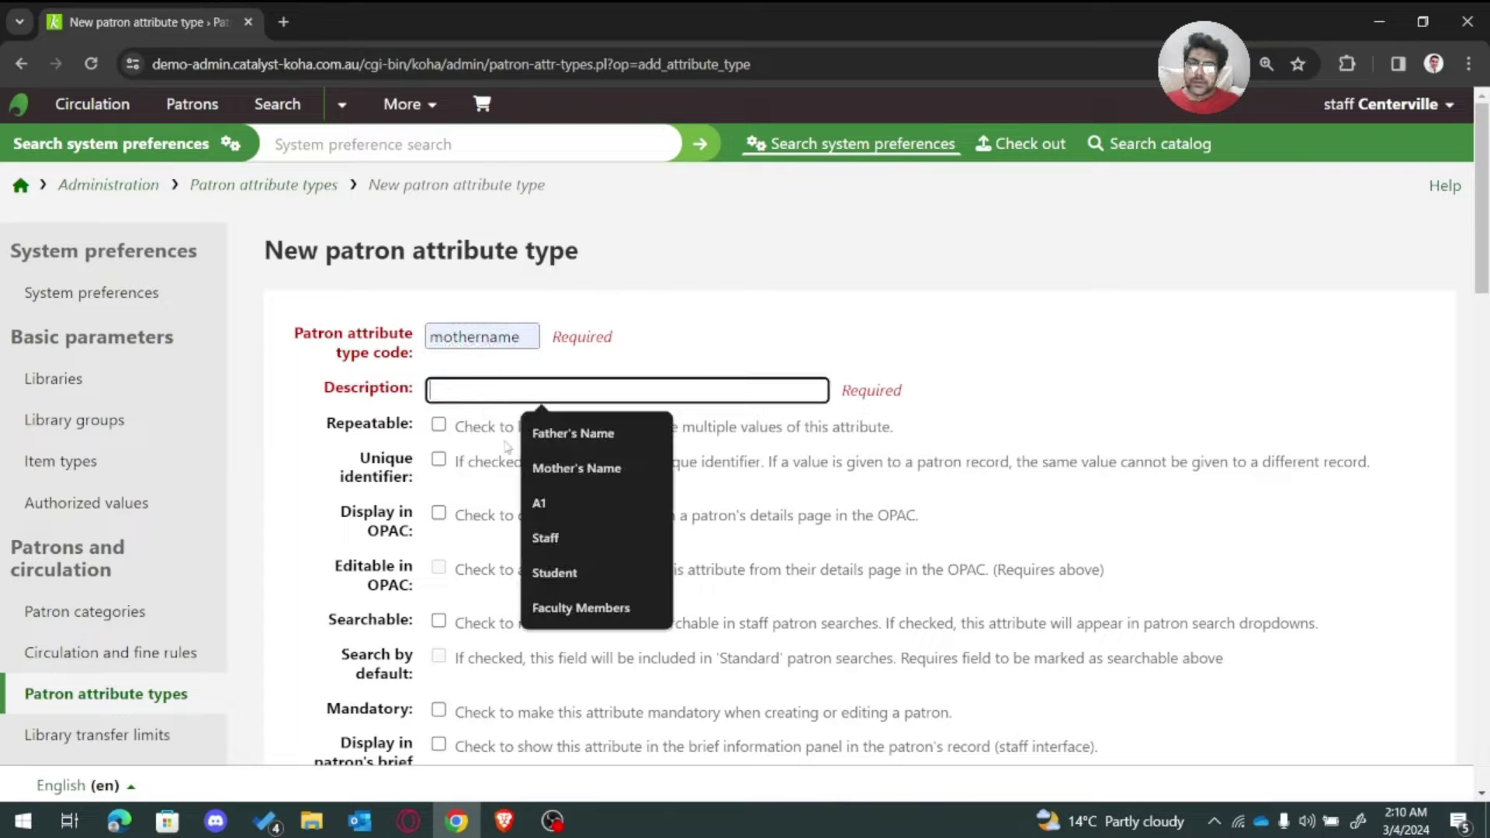
click(547, 473)
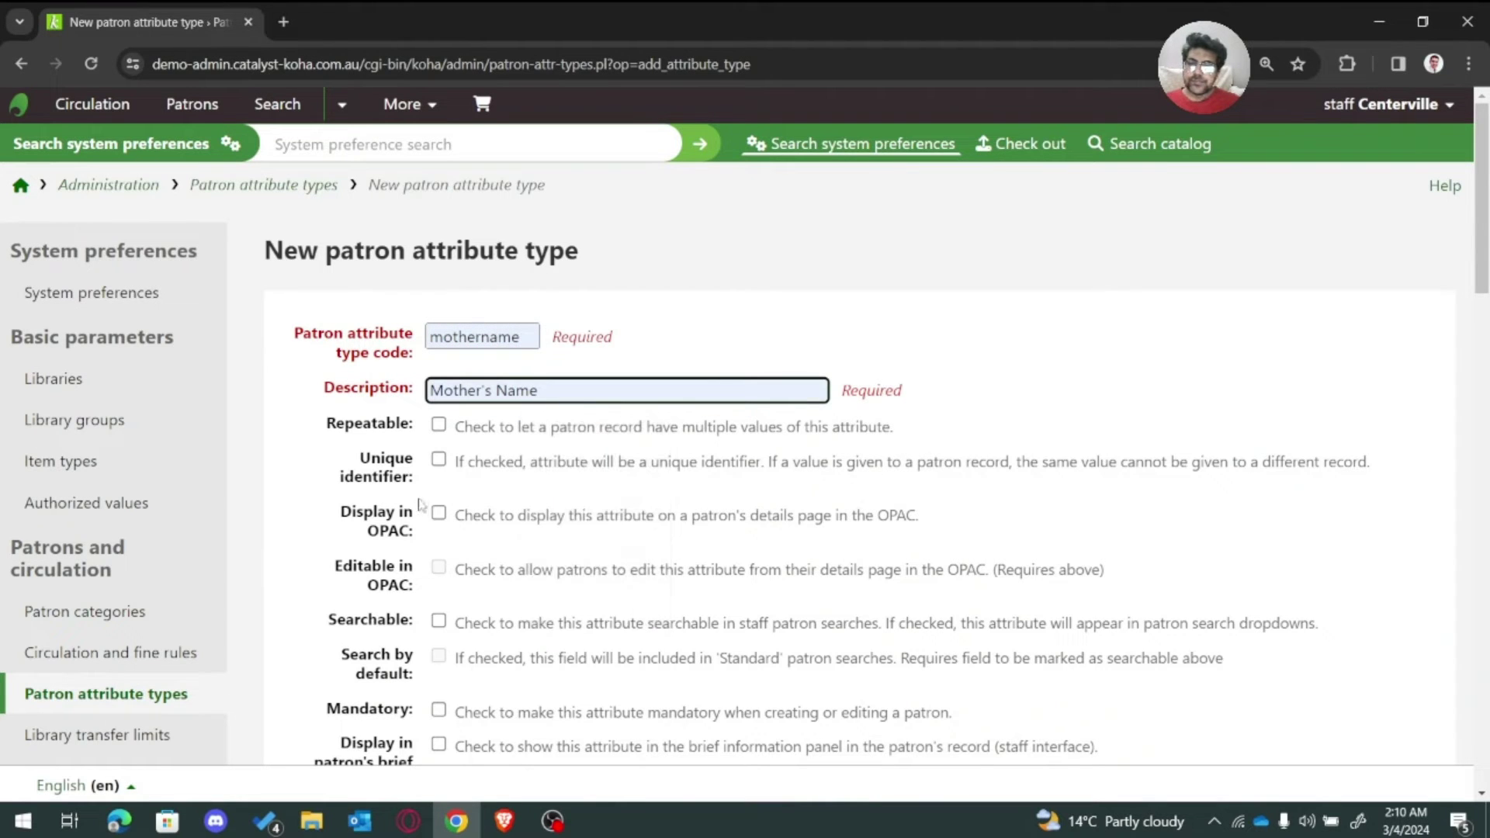
Enable OPAC display, searchable, searched by default and brief-information display, then save the type.
click(437, 515)
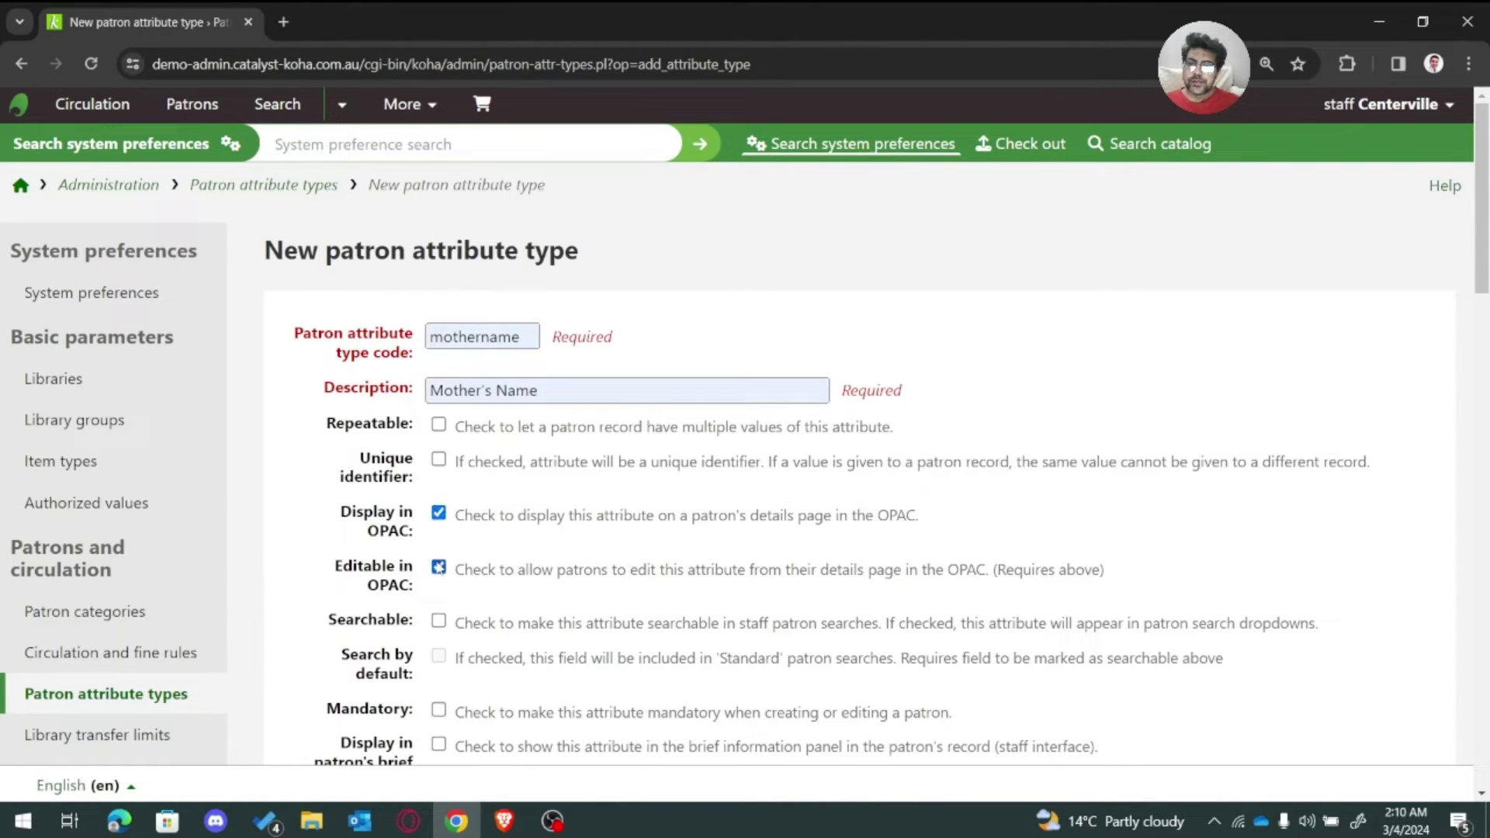
click(438, 620)
click(440, 655)
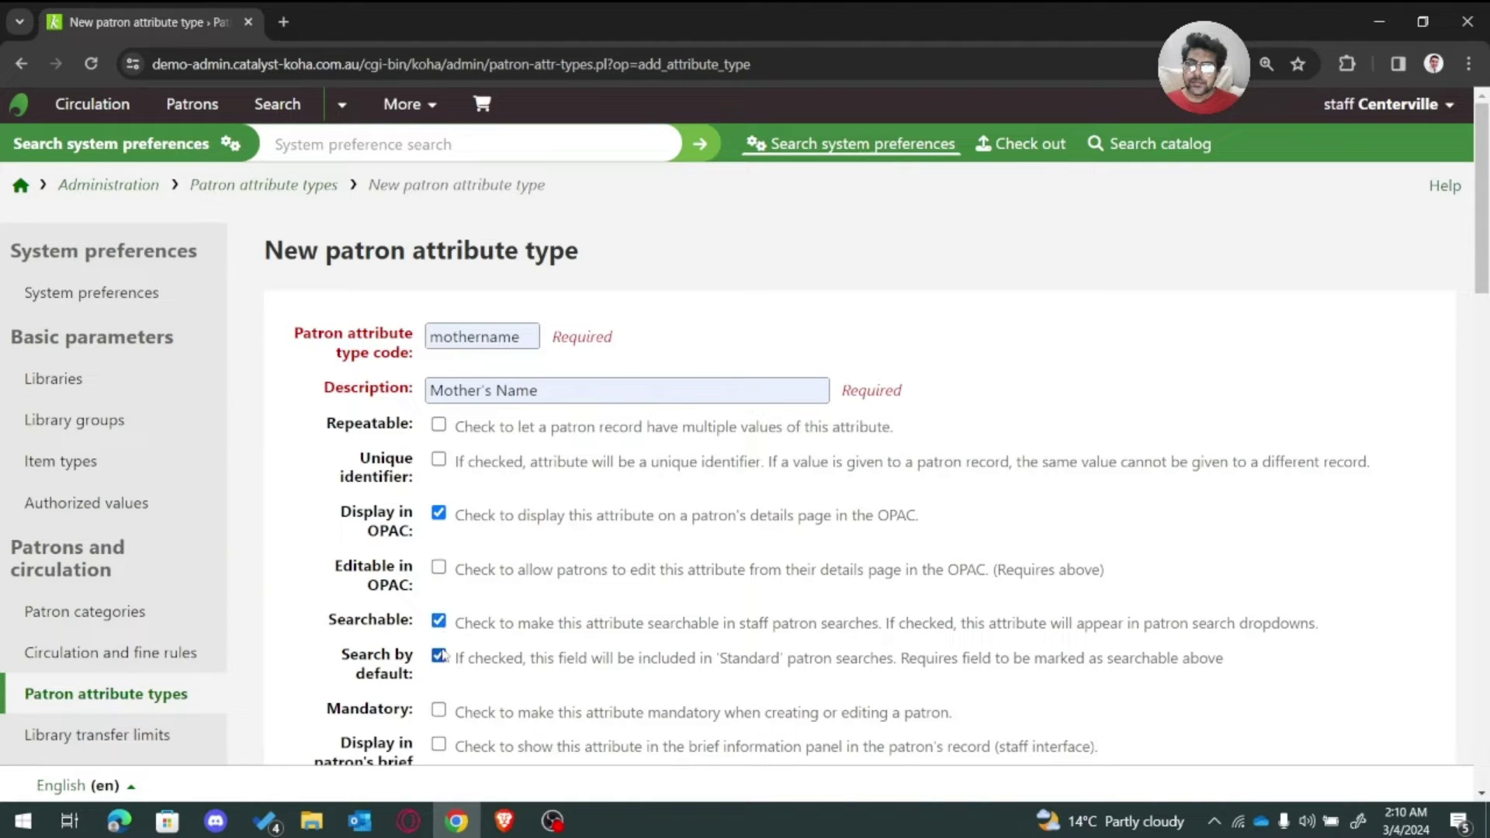
click(440, 744)
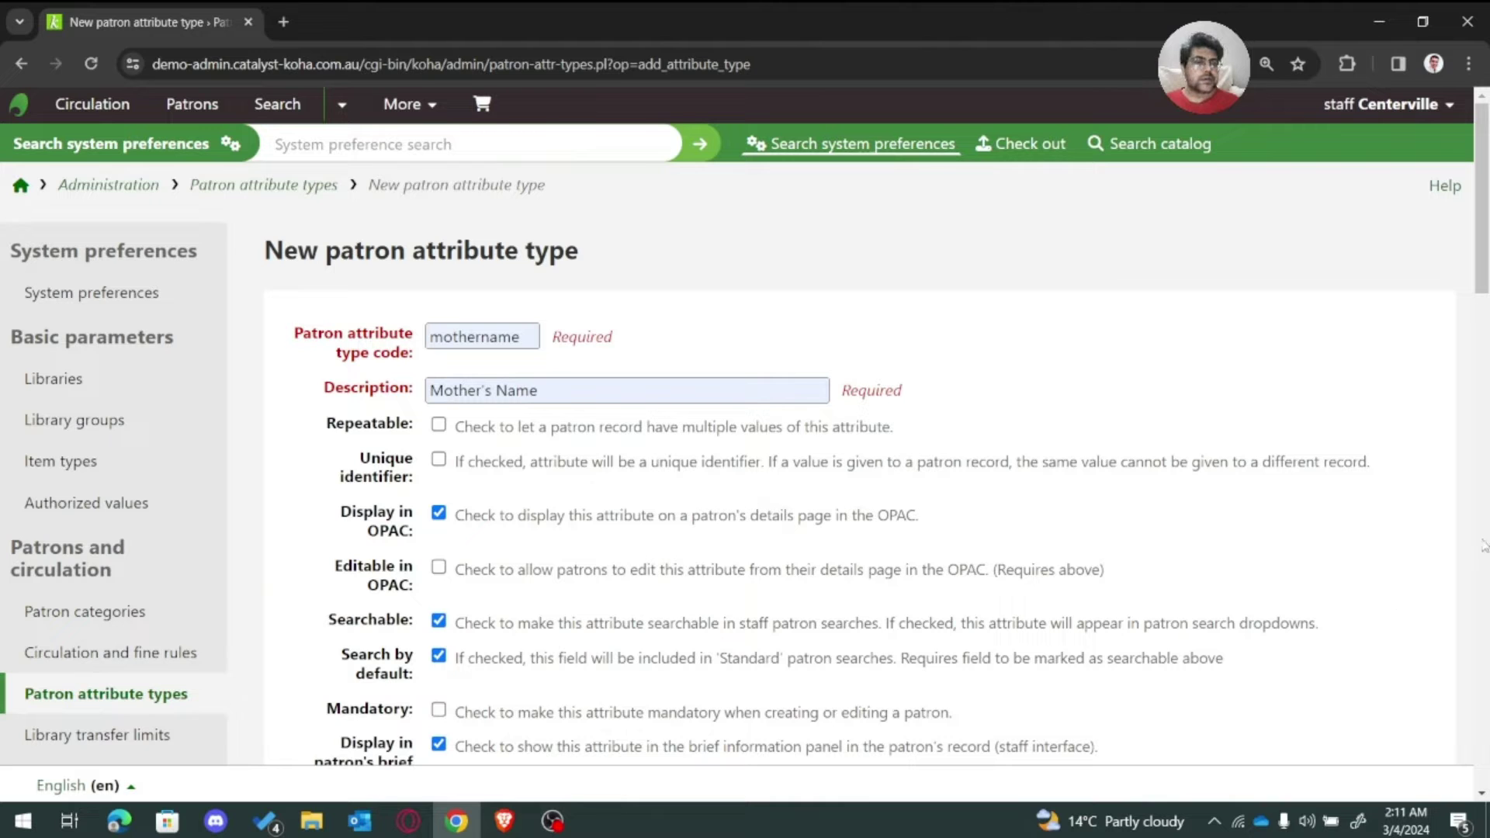
drag(1486, 240, 1469, 439)
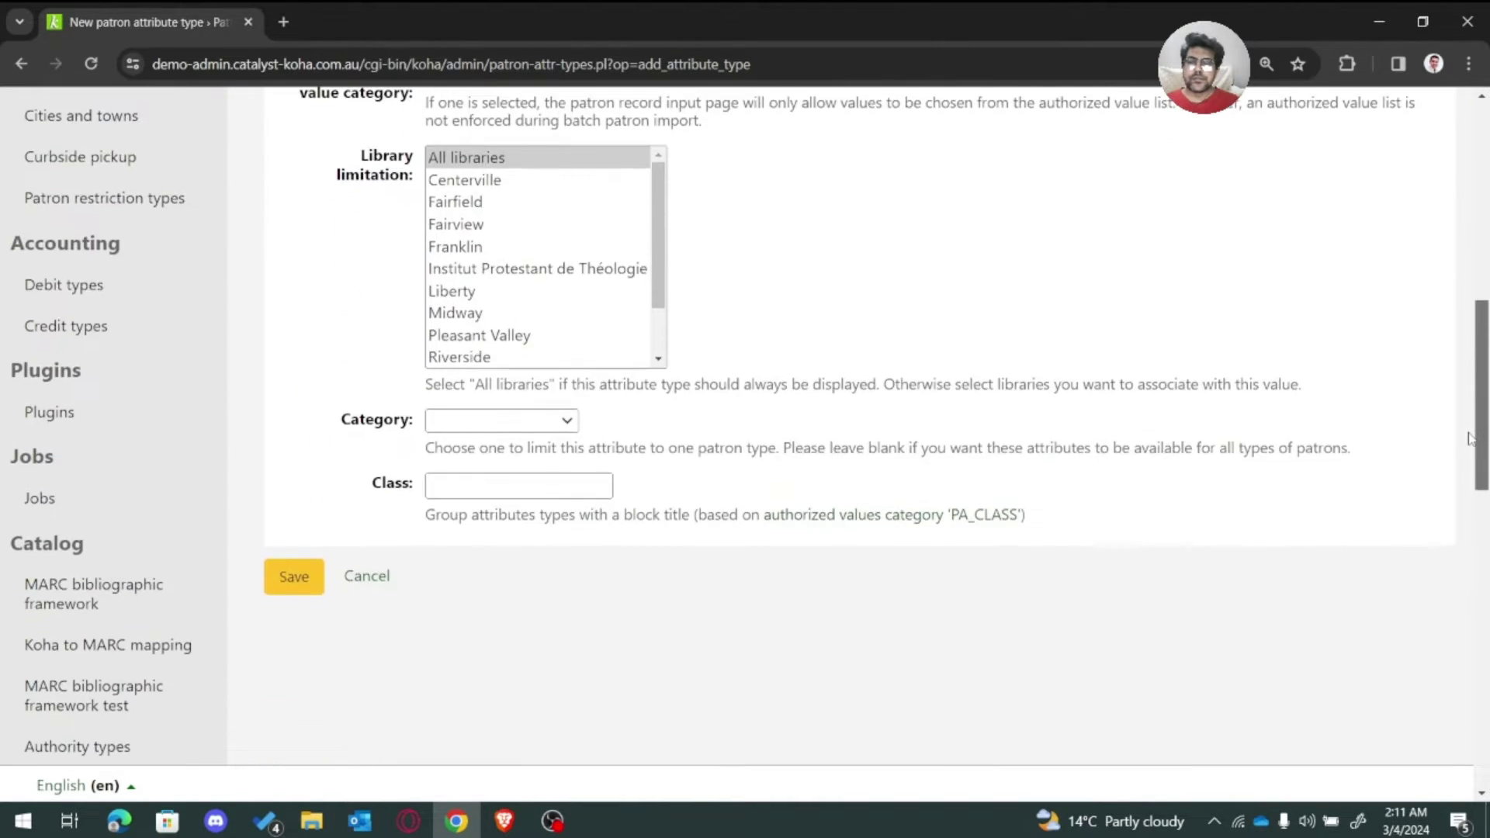
click(303, 579)
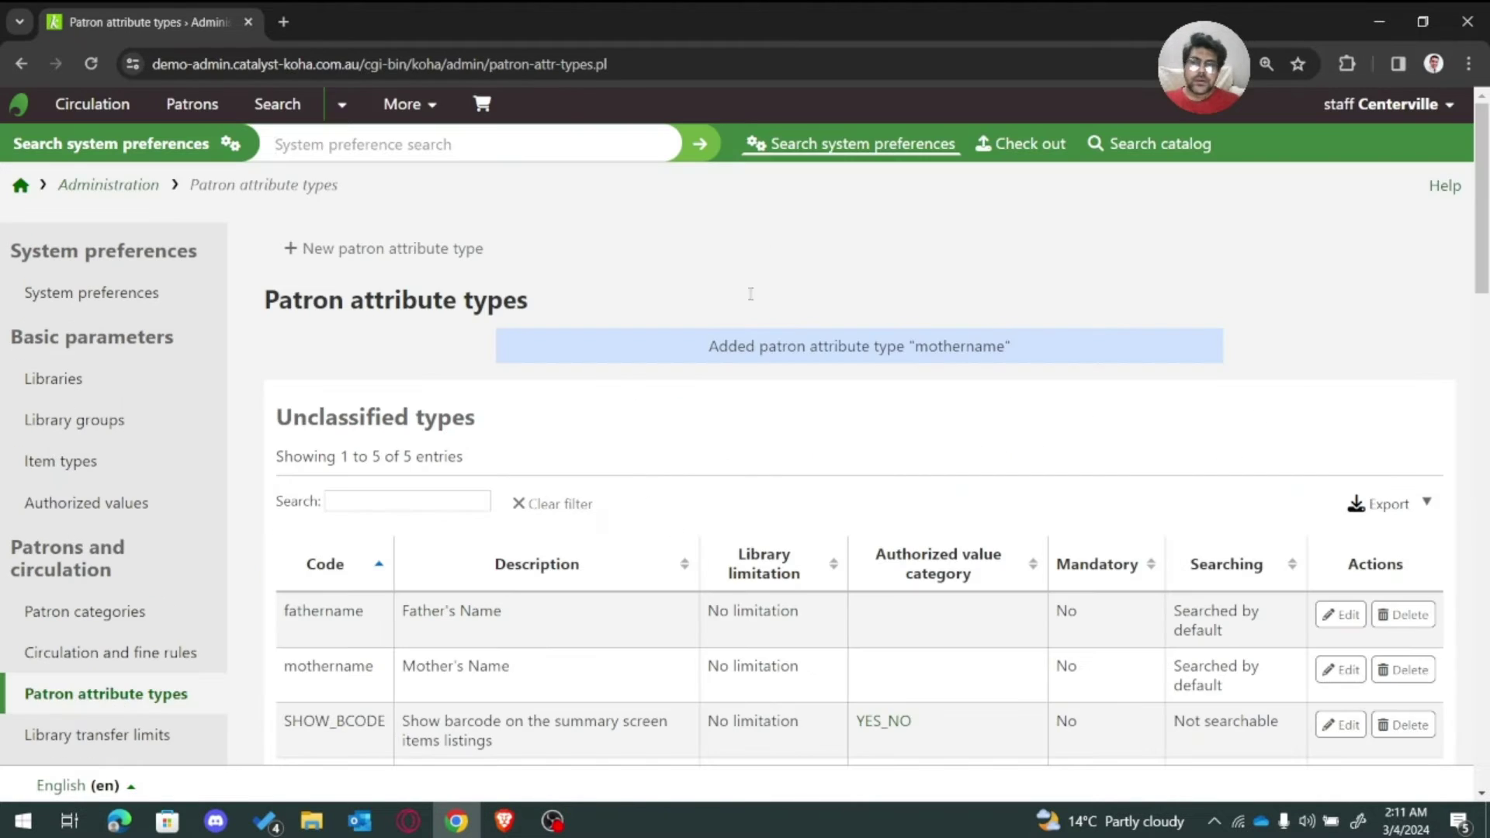
Start a new patron in the Student category from the Patrons page.
click(194, 103)
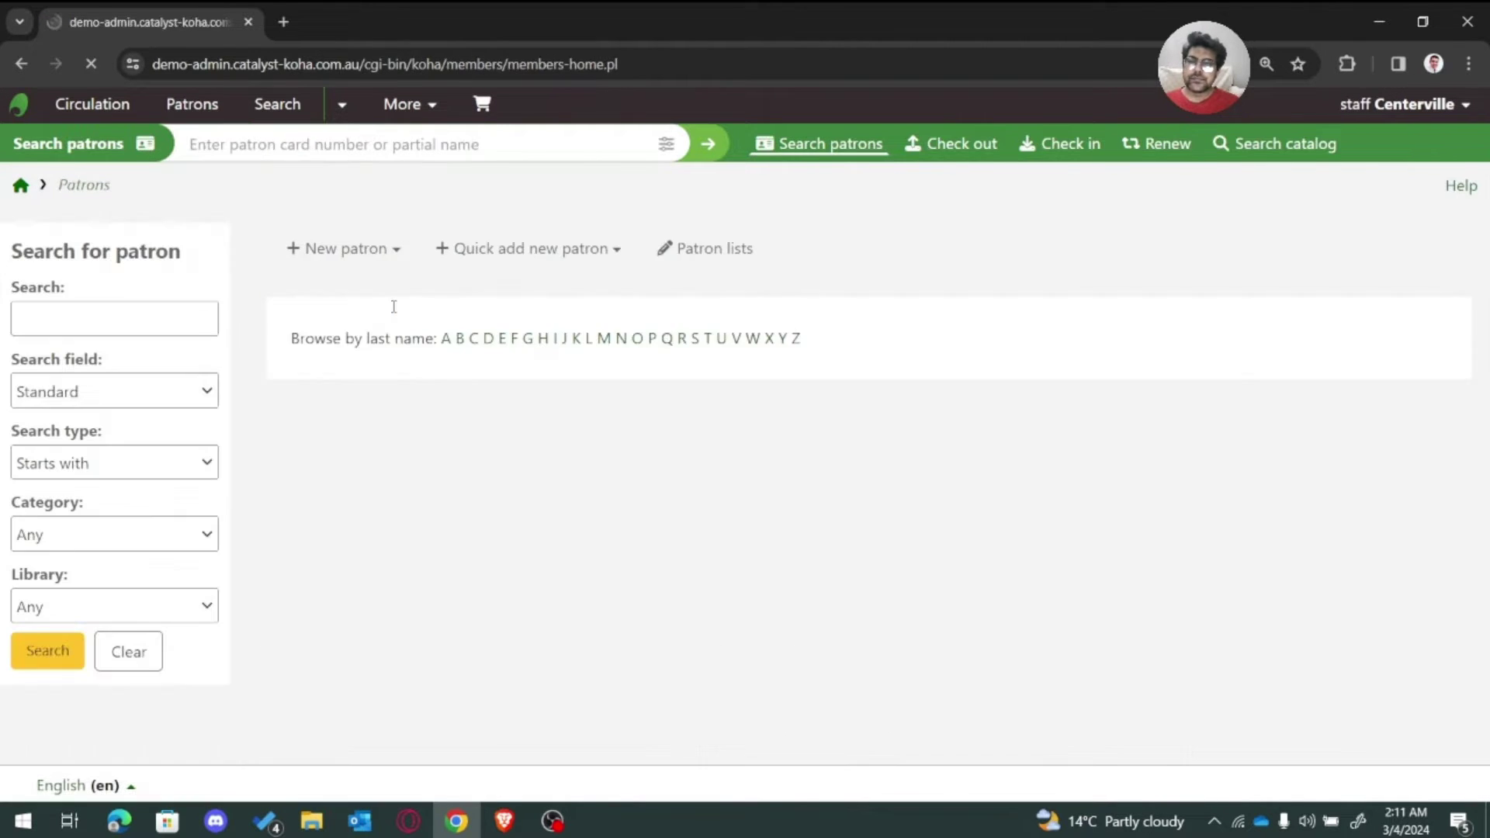
click(355, 250)
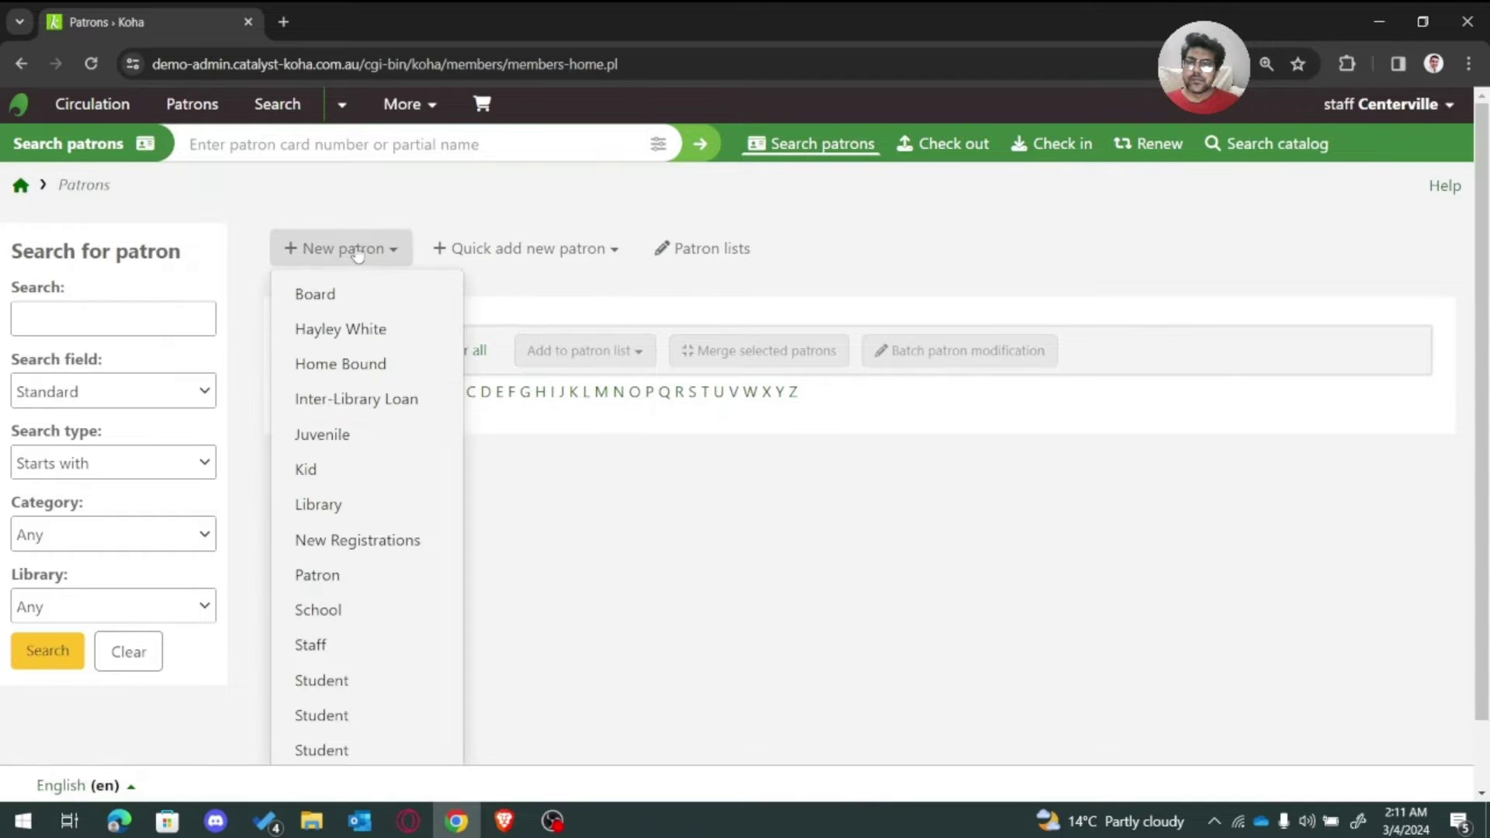
click(362, 682)
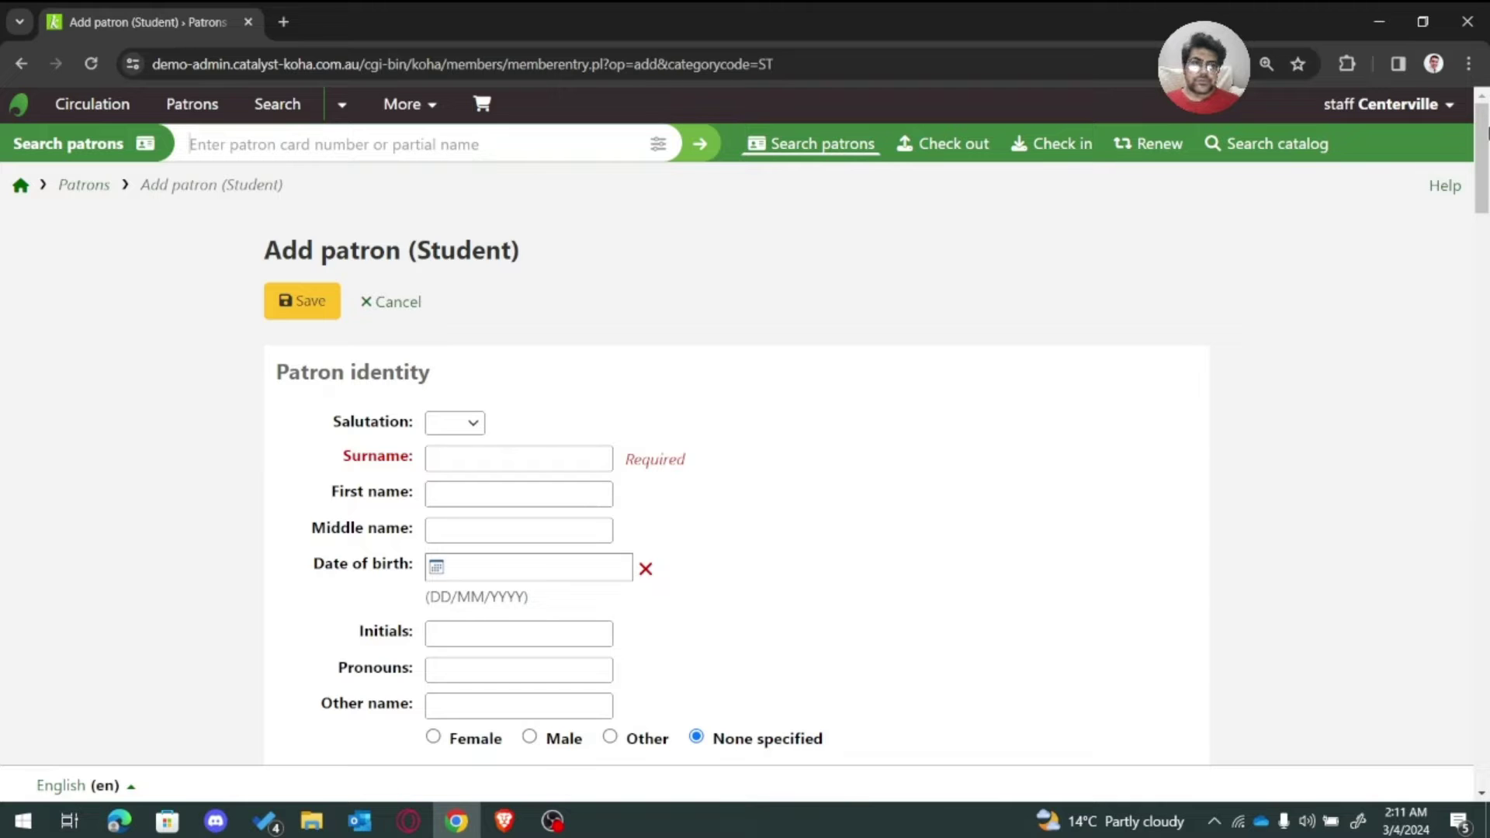
drag(1486, 138, 1459, 685)
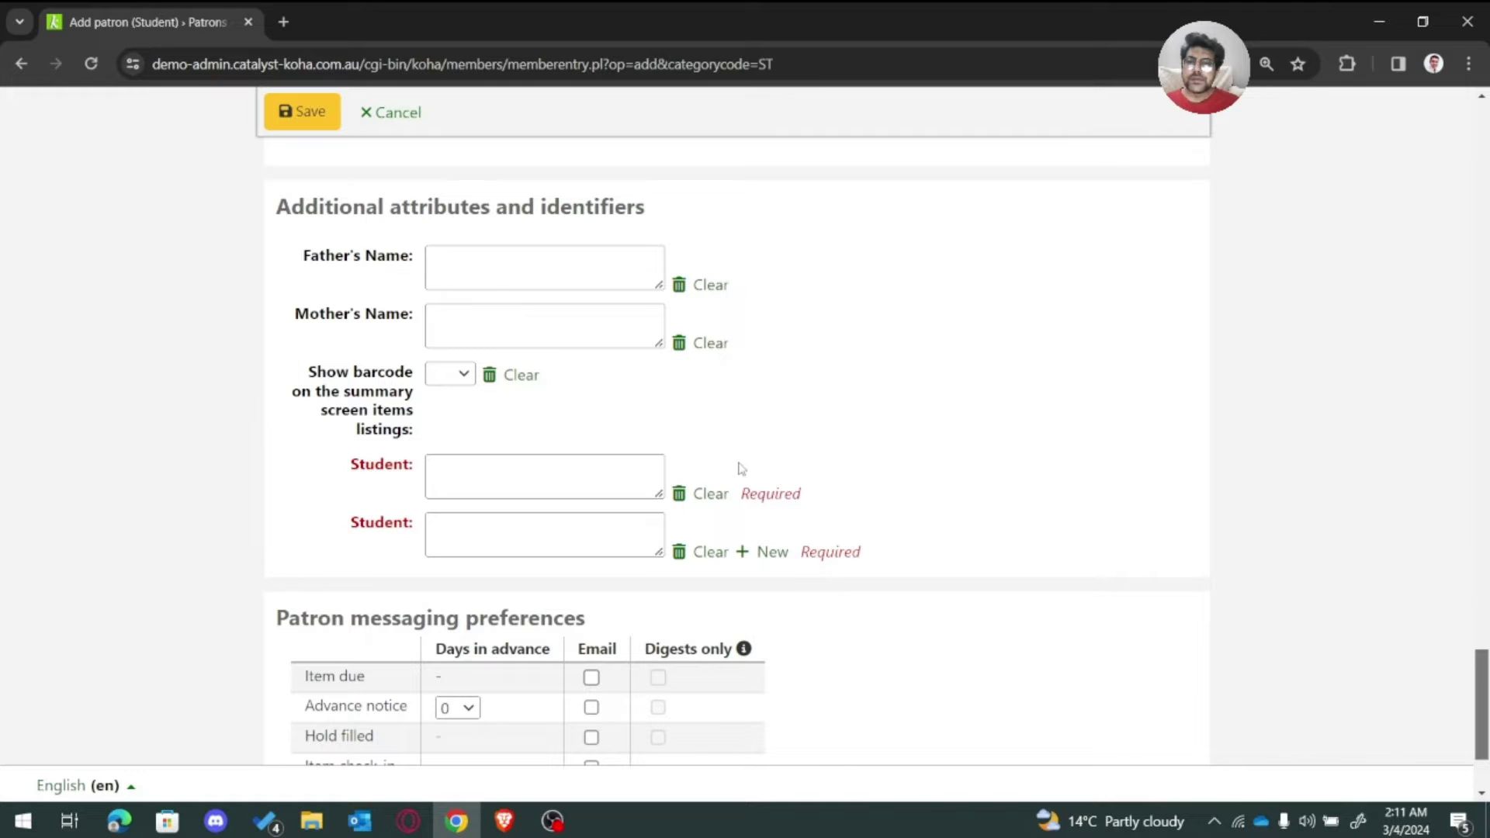
click(504, 253)
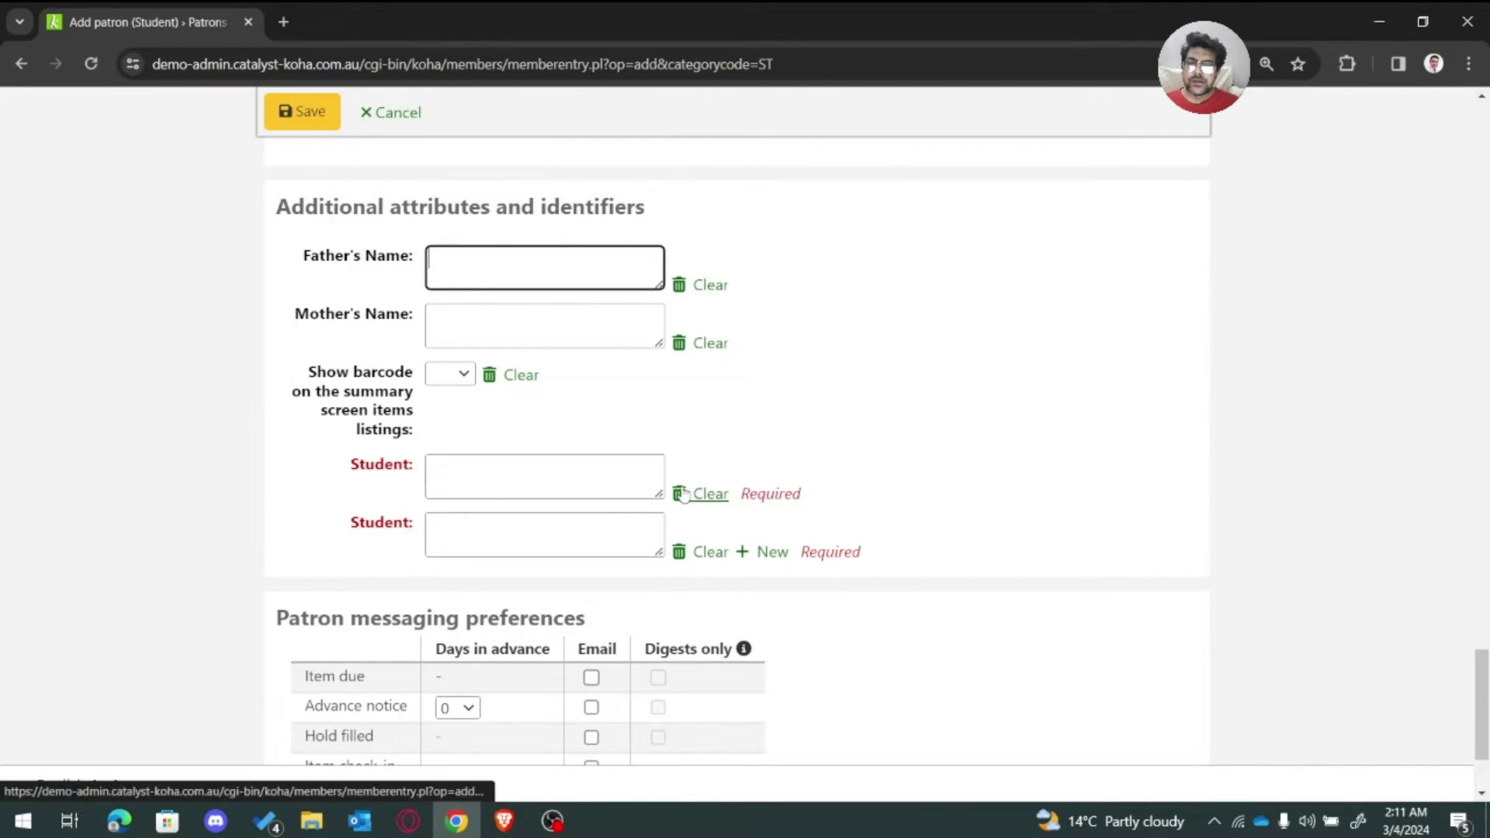
click(479, 491)
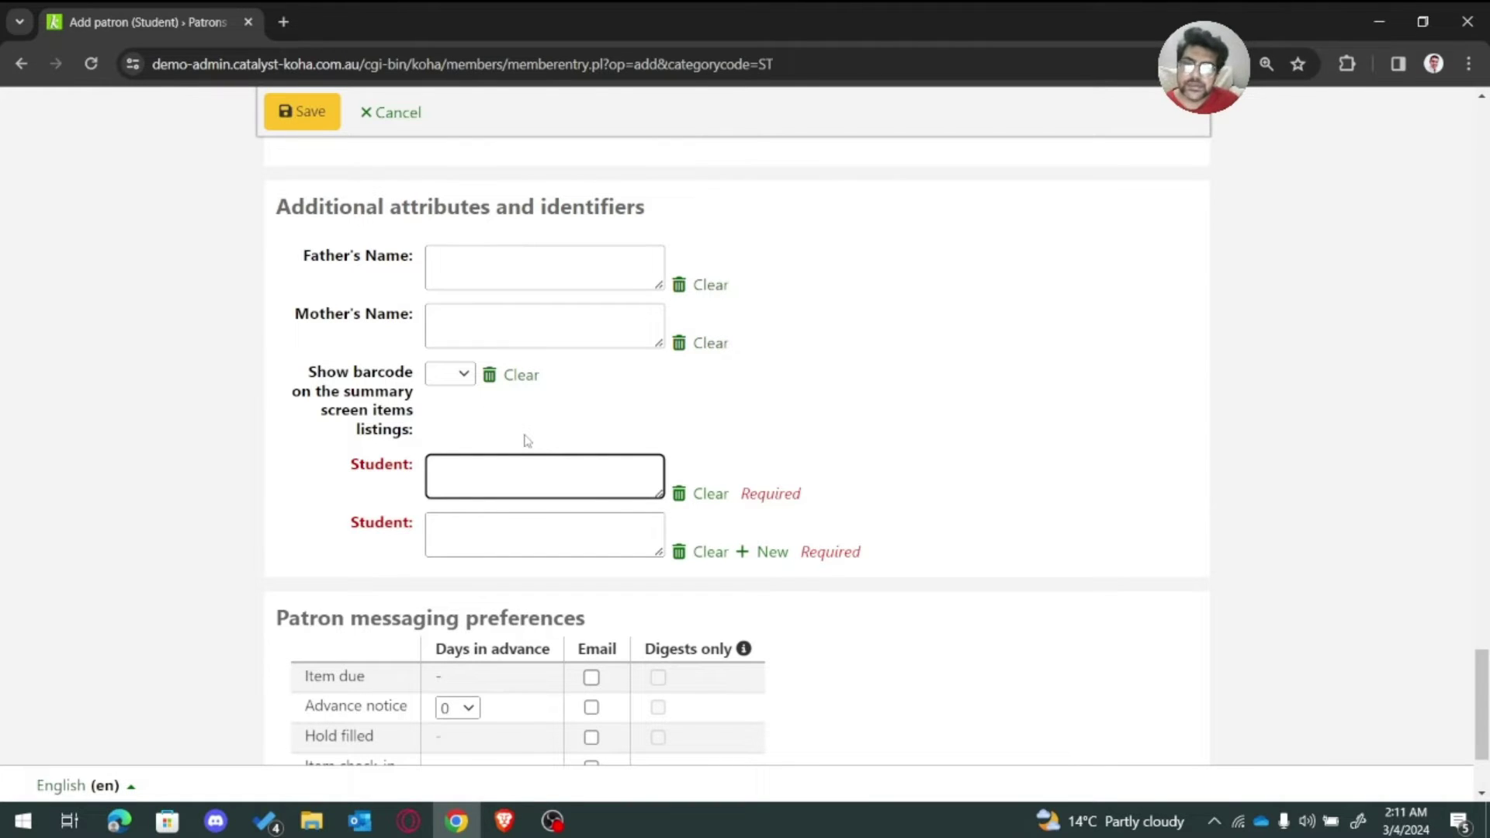
click(532, 268)
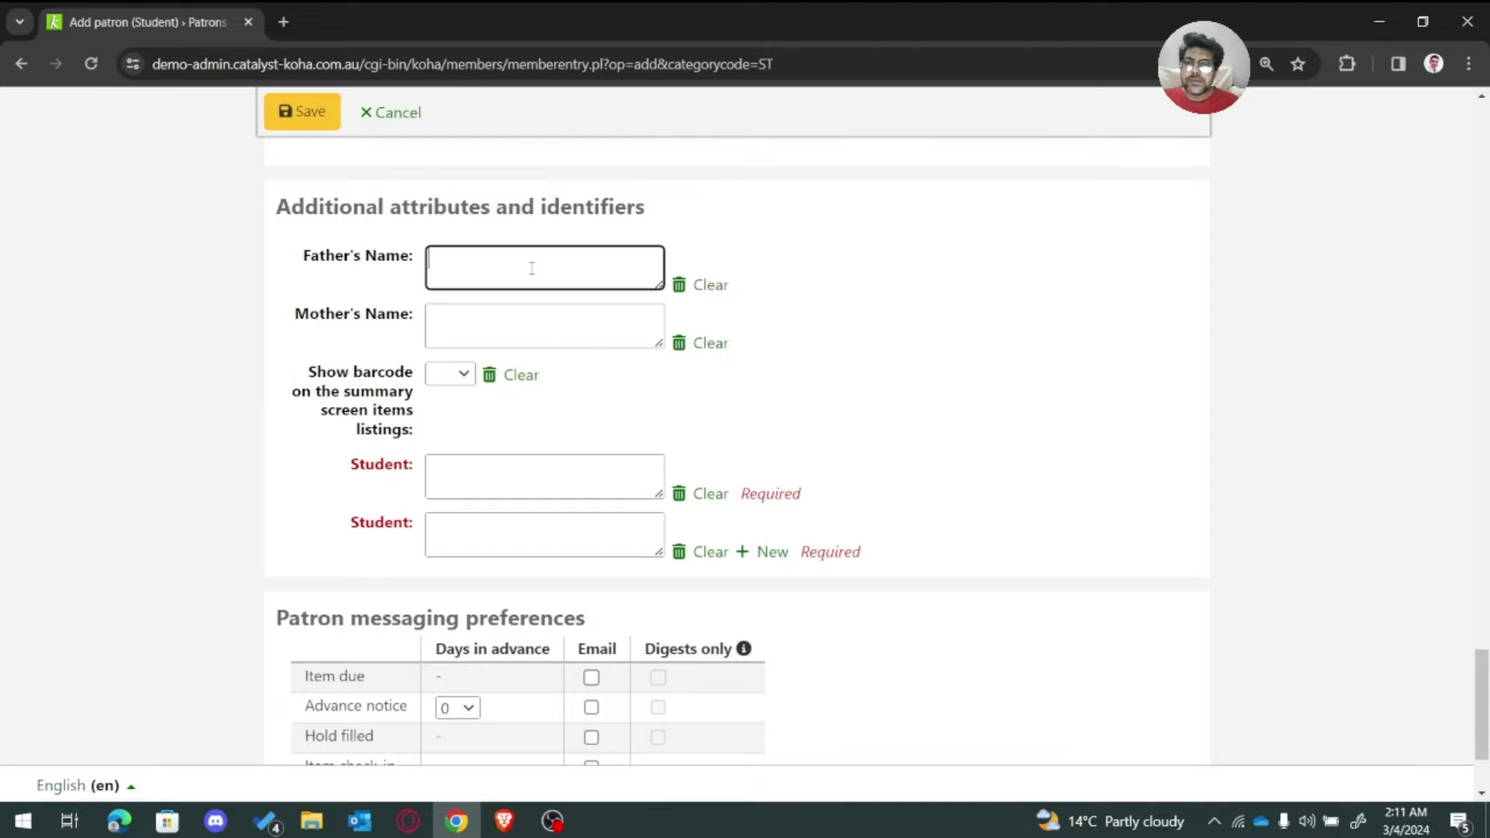
click(494, 318)
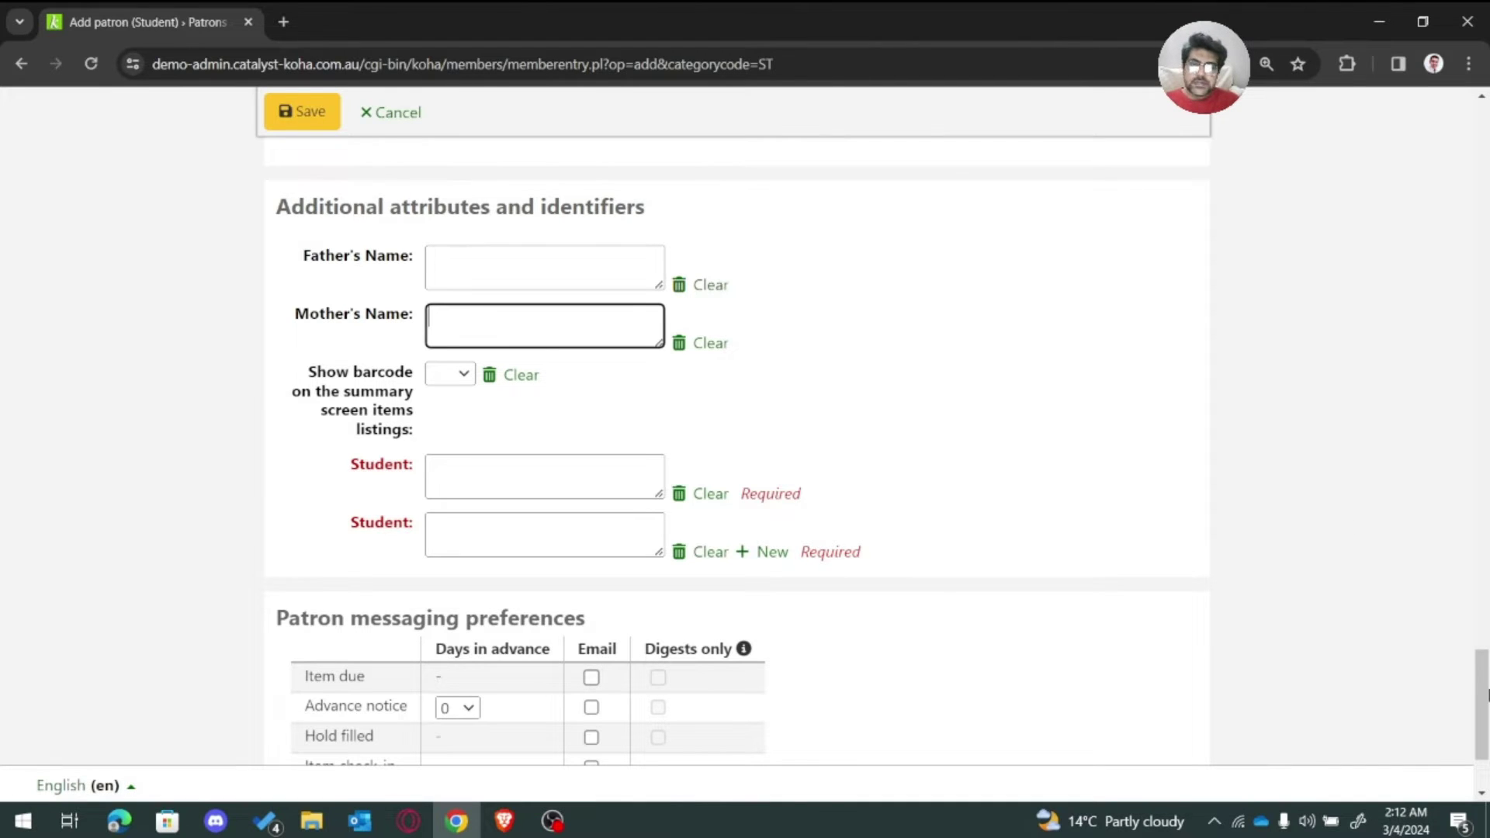
scroll(737, 427, up, 10)
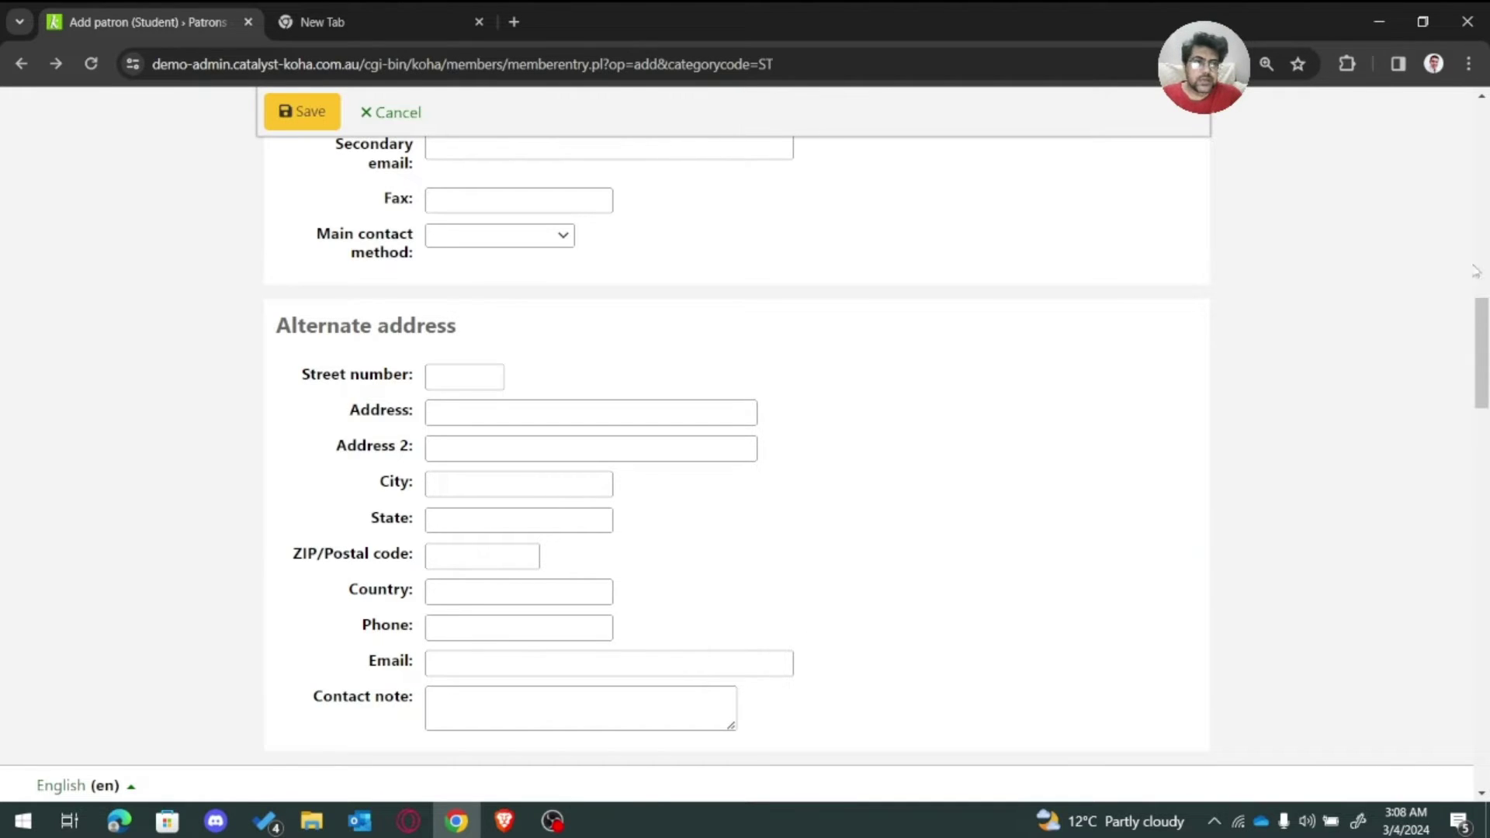
scroll(1485, 318, up, 15)
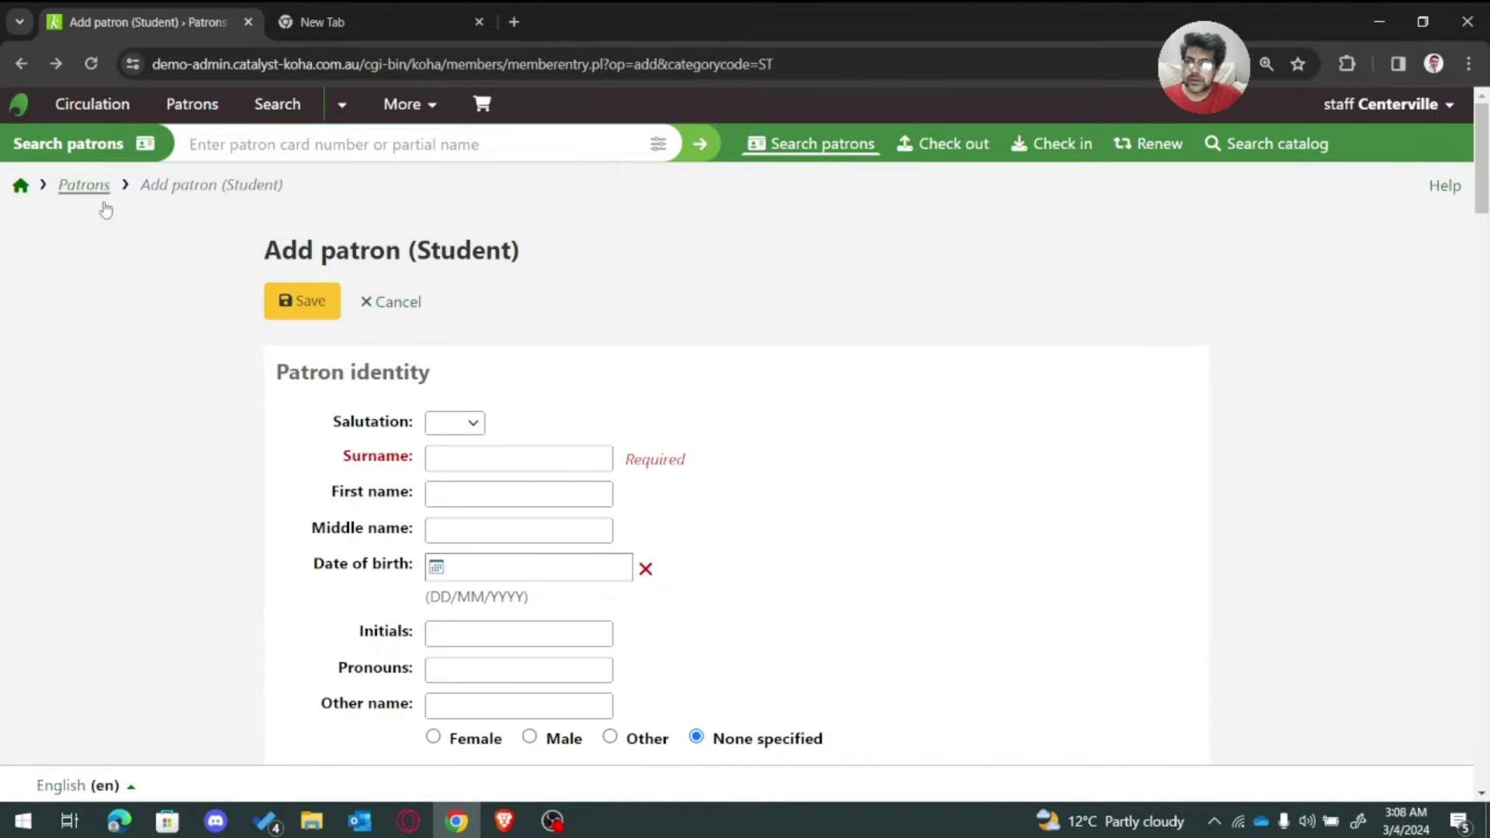
Go to Tools via More, get the starter patron import CSV and open it.
click(409, 107)
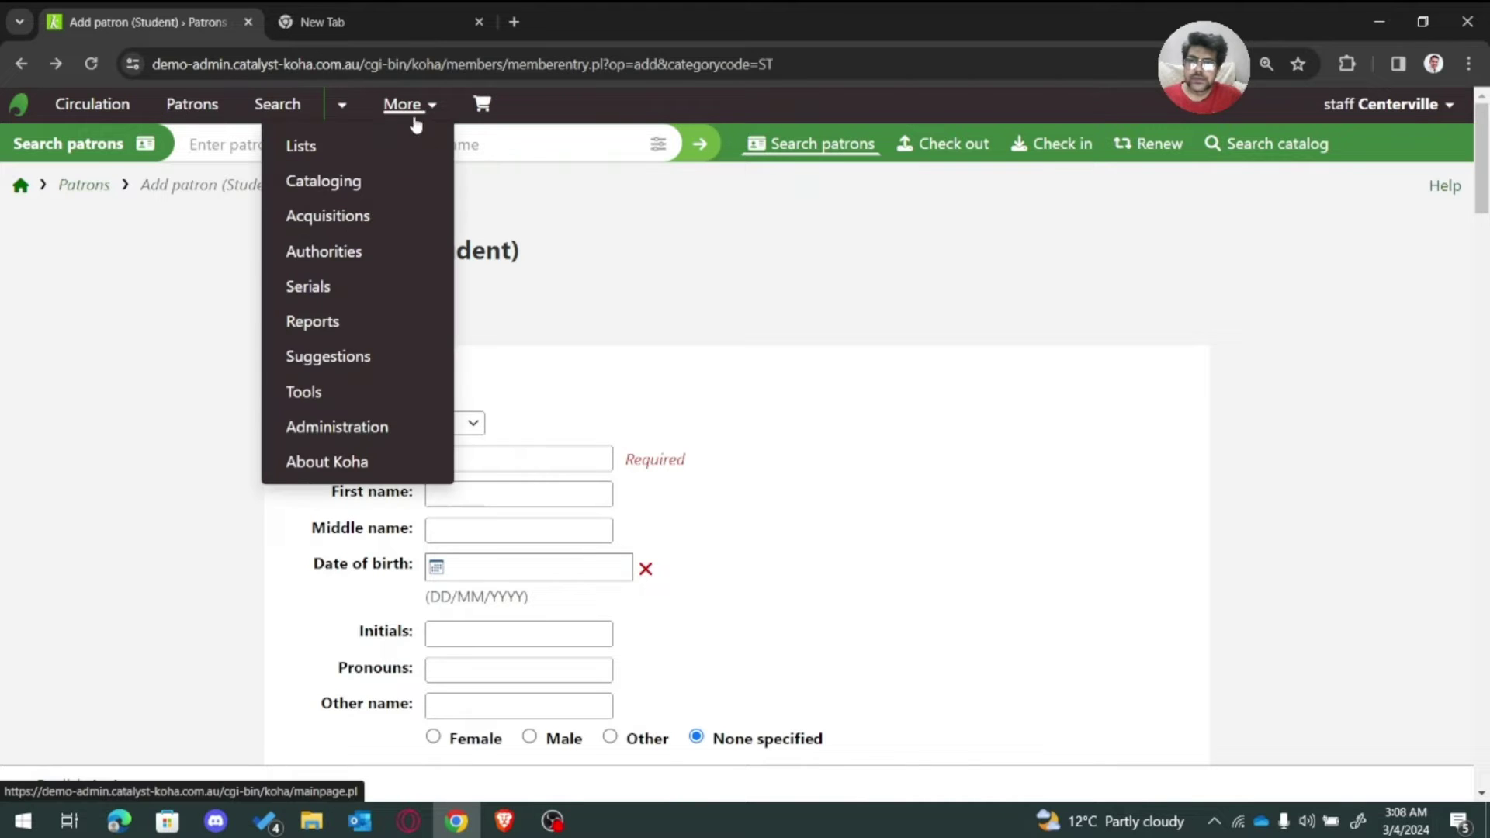
click(342, 357)
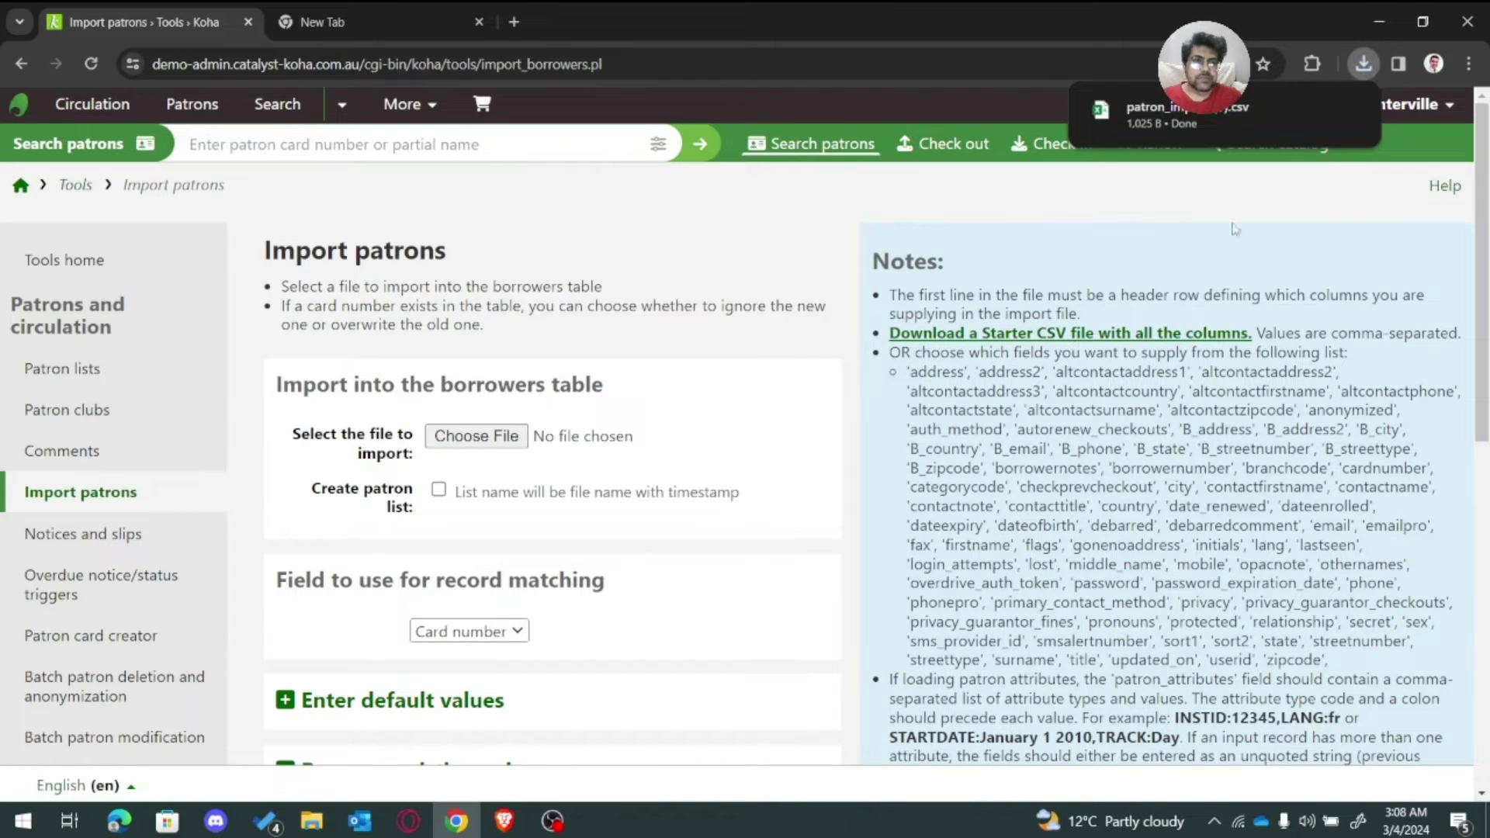
click(1235, 114)
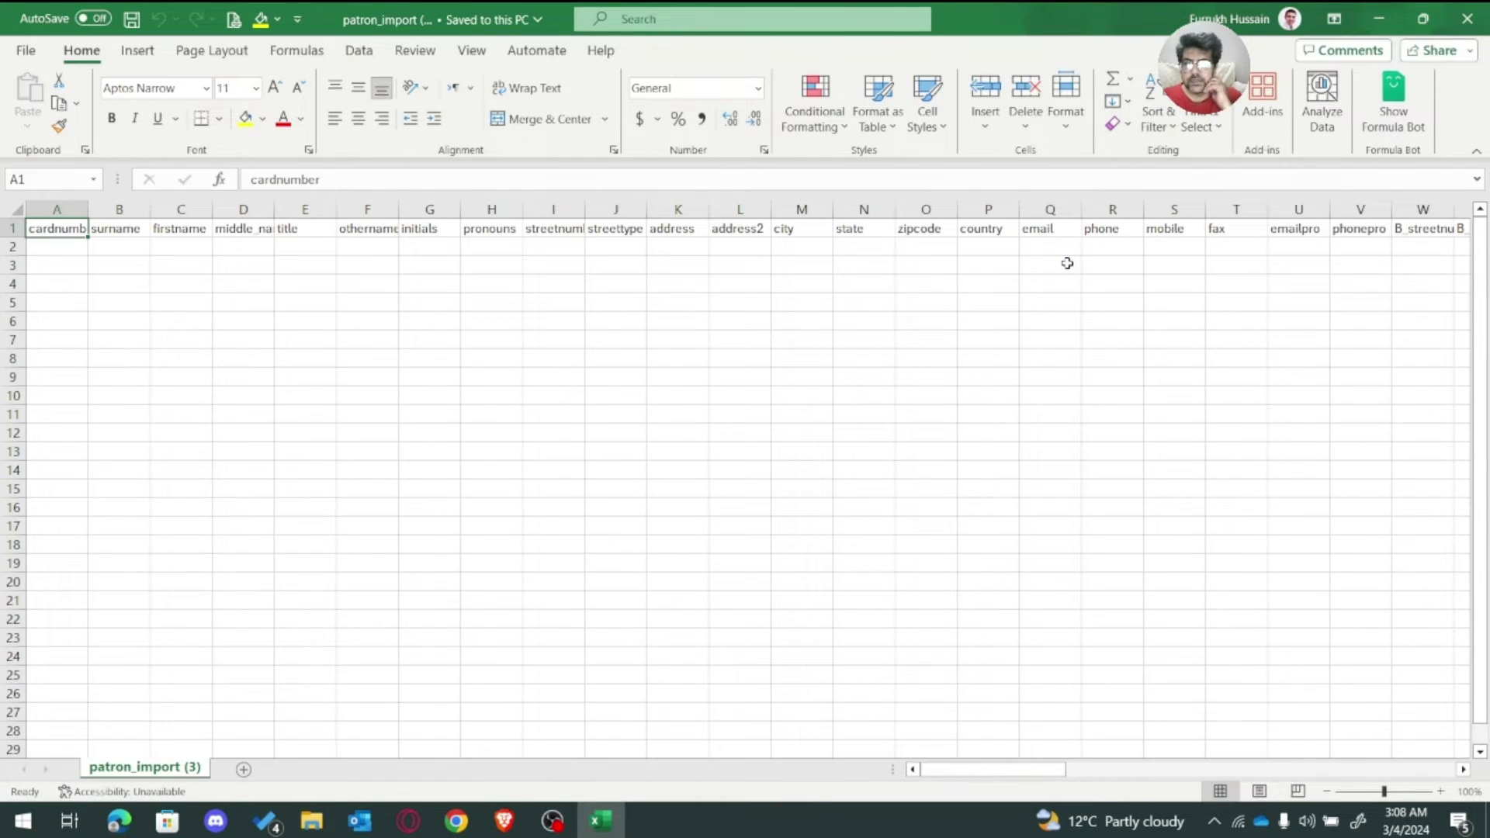
Move right along row 1 to review the patron_import column headers.
key(Right)
key(Right)
key(Right)
key(Right)
key(Right)
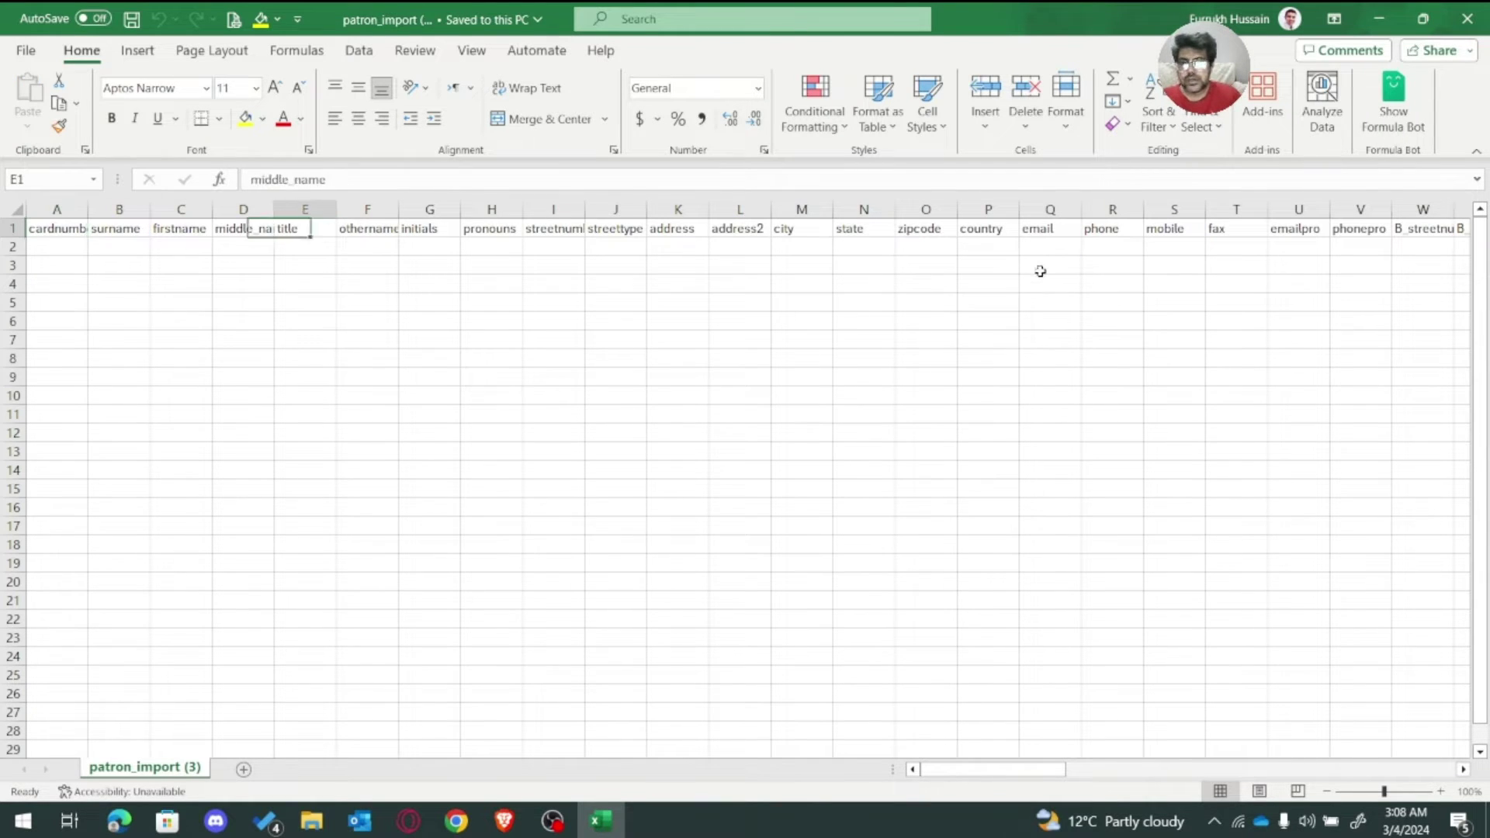
key(Right)
key(Right)
key(Right)
key(Right)
key(Right)
key(Right)
key(Right)
key(Right)
key(Right)
key(Right)
key(Right)
key(Right)
key(Right)
key(Right)
key(Right)
key(Right)
key(Right)
key(Right)
key(Right)
key(Right)
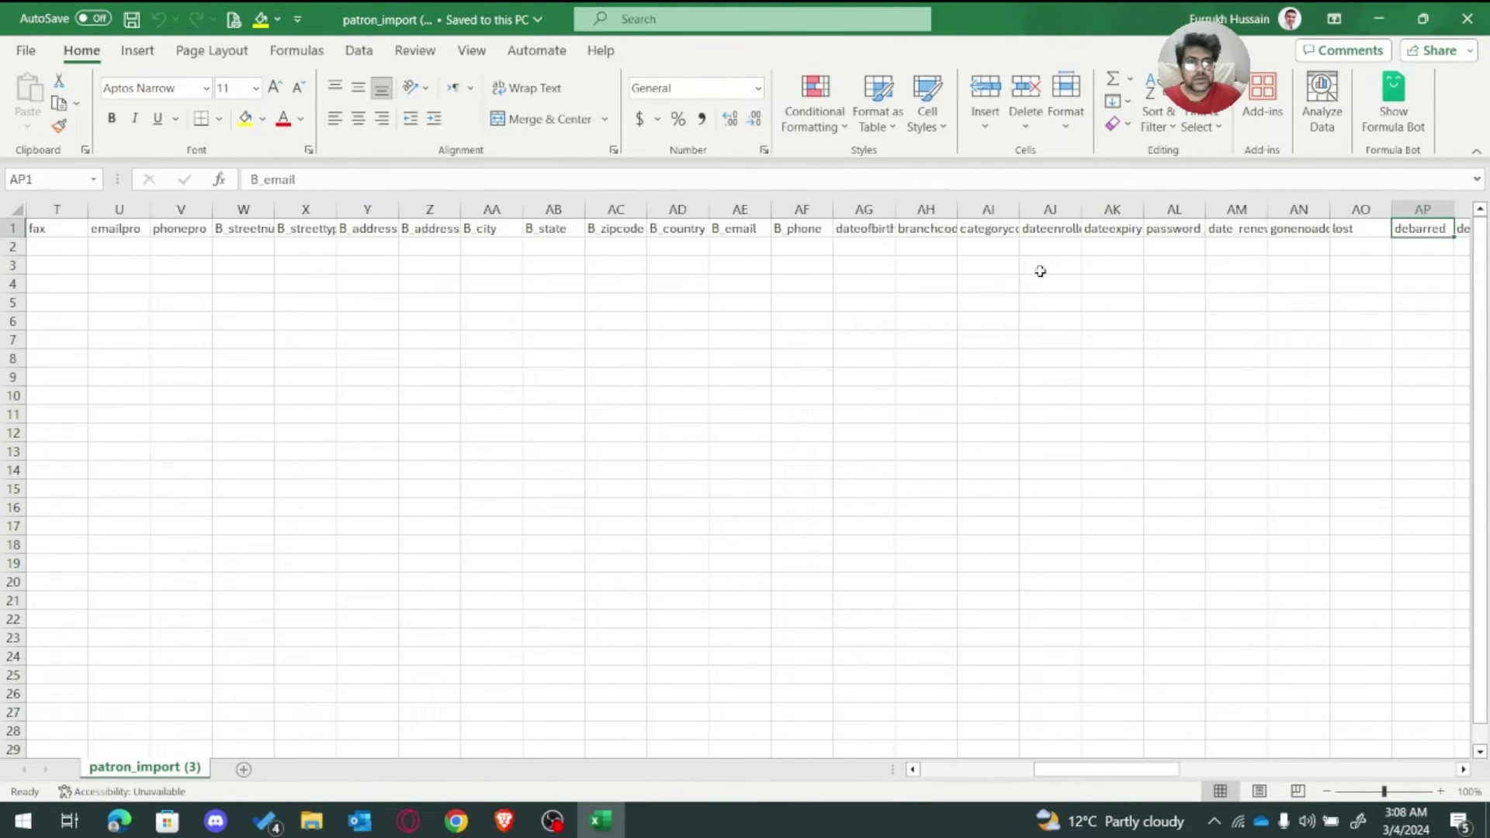
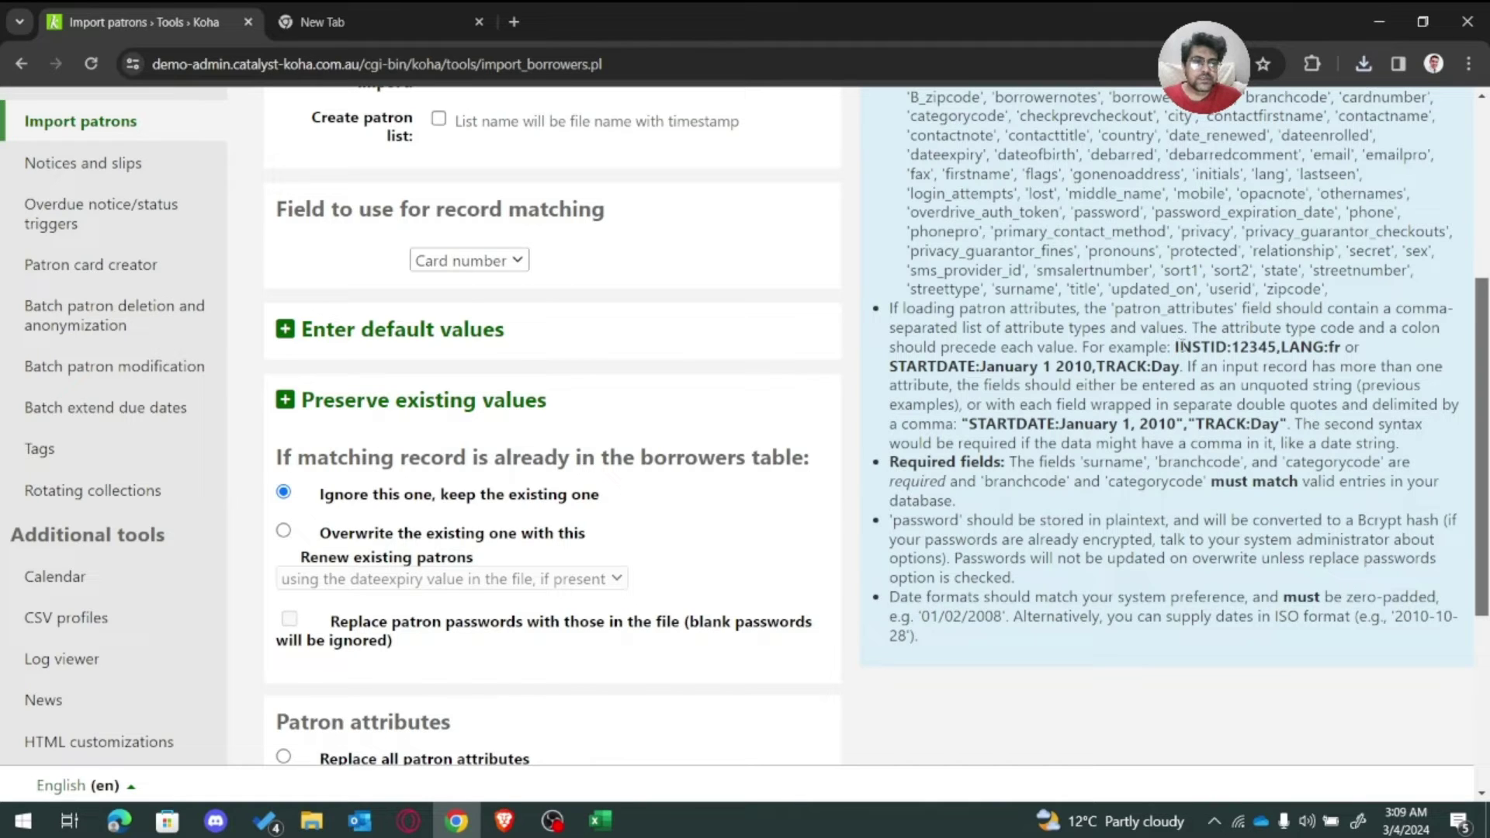
Copy the 'patron_attributes' field name from Koha's import help notes and return to the Excel workbook.
drag(1174, 347, 1228, 347)
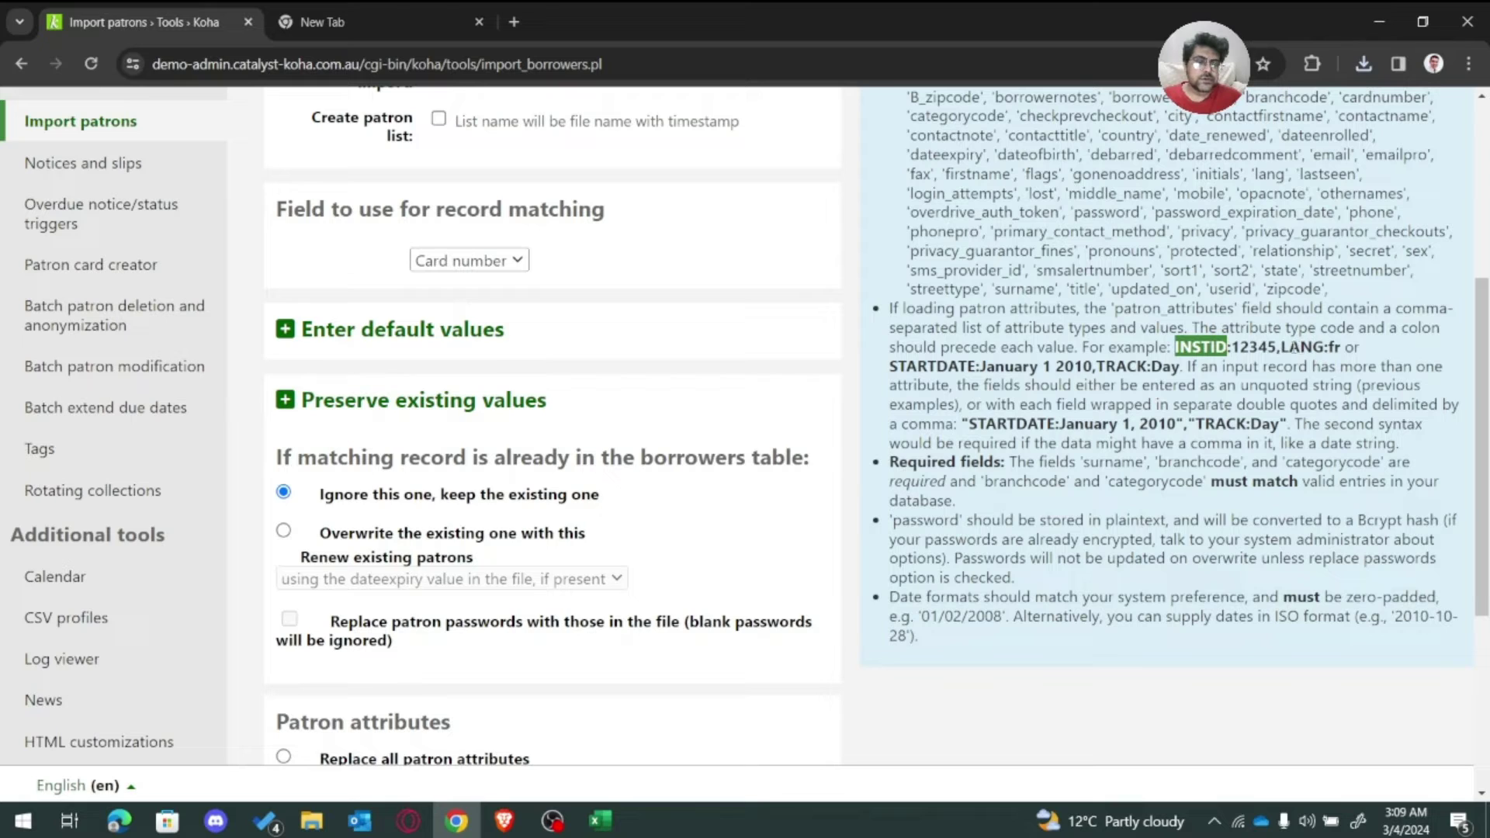
drag(1285, 347, 1329, 347)
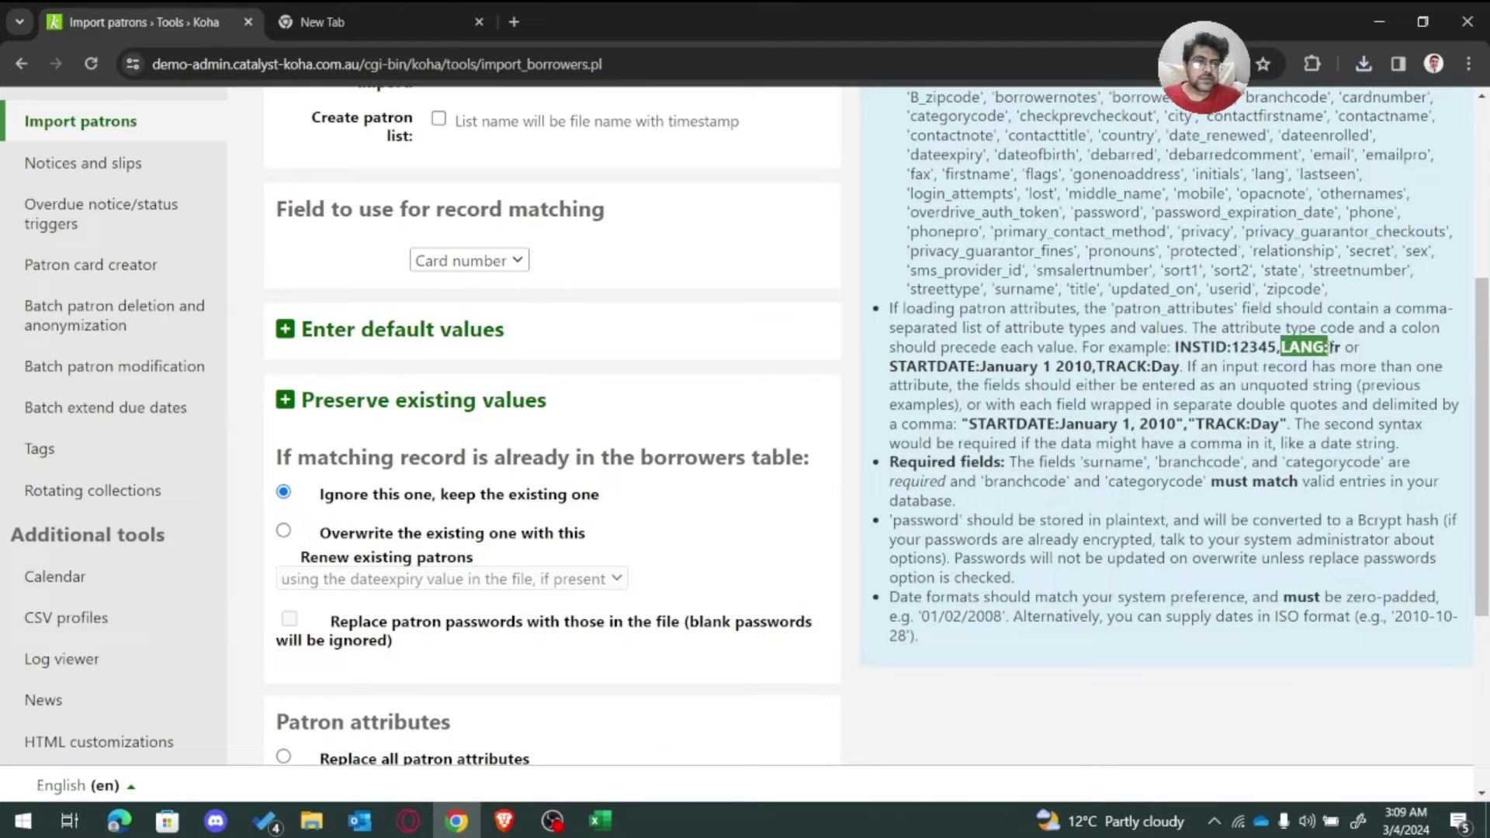
click(1340, 347)
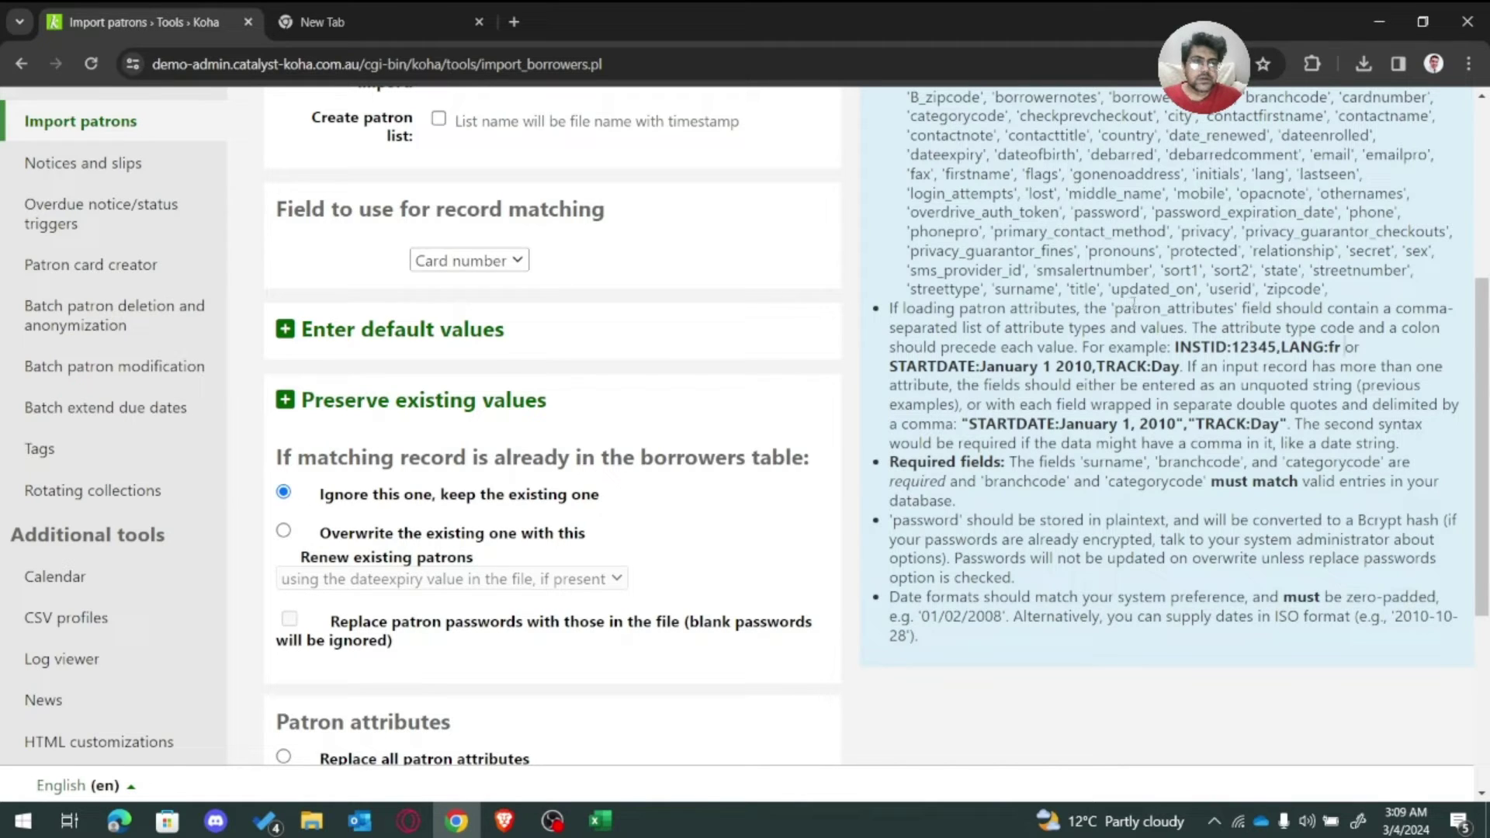
drag(1118, 308, 1232, 304)
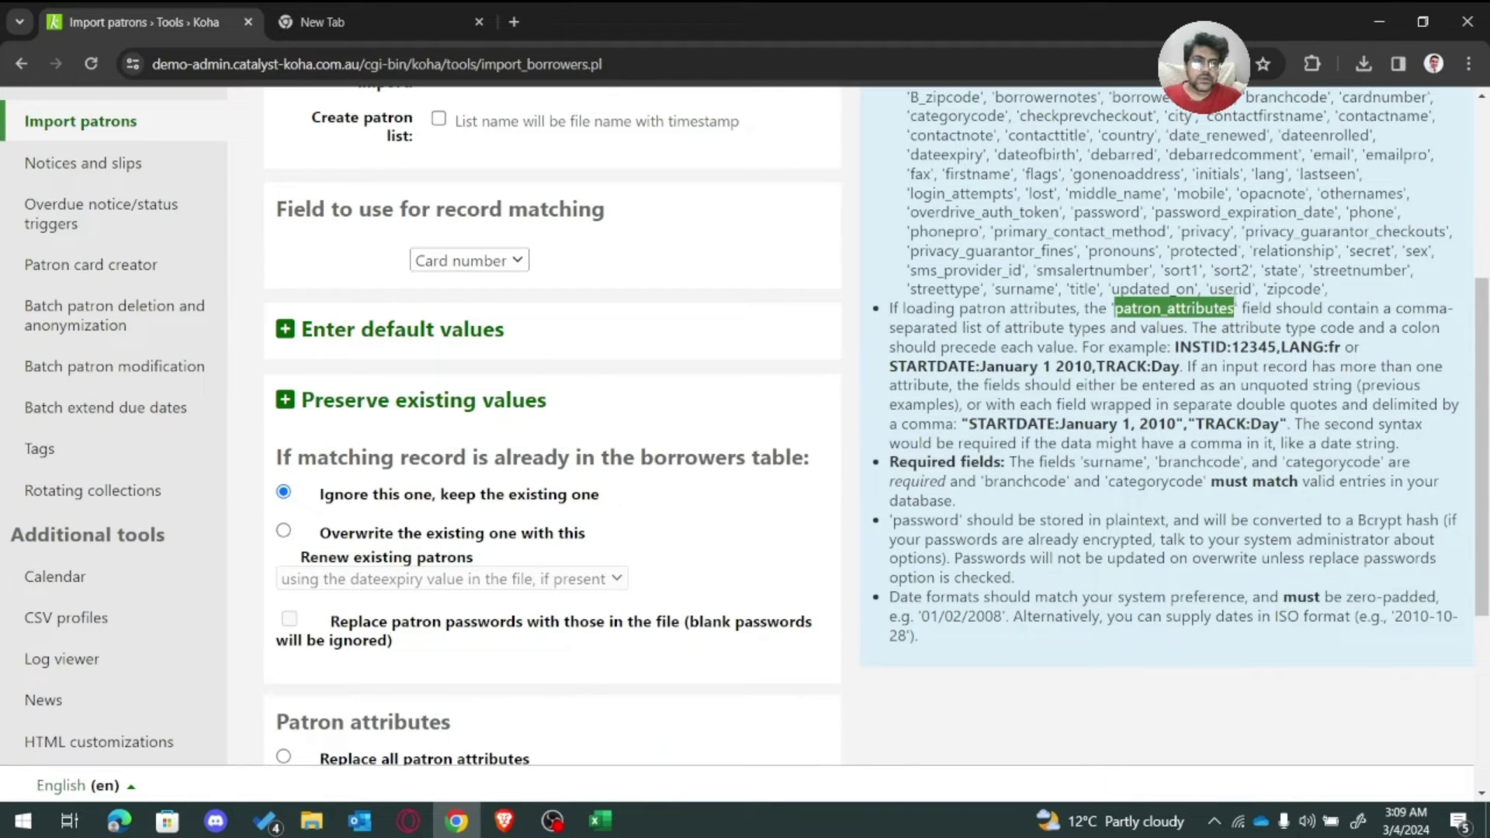
key(alt+Tab)
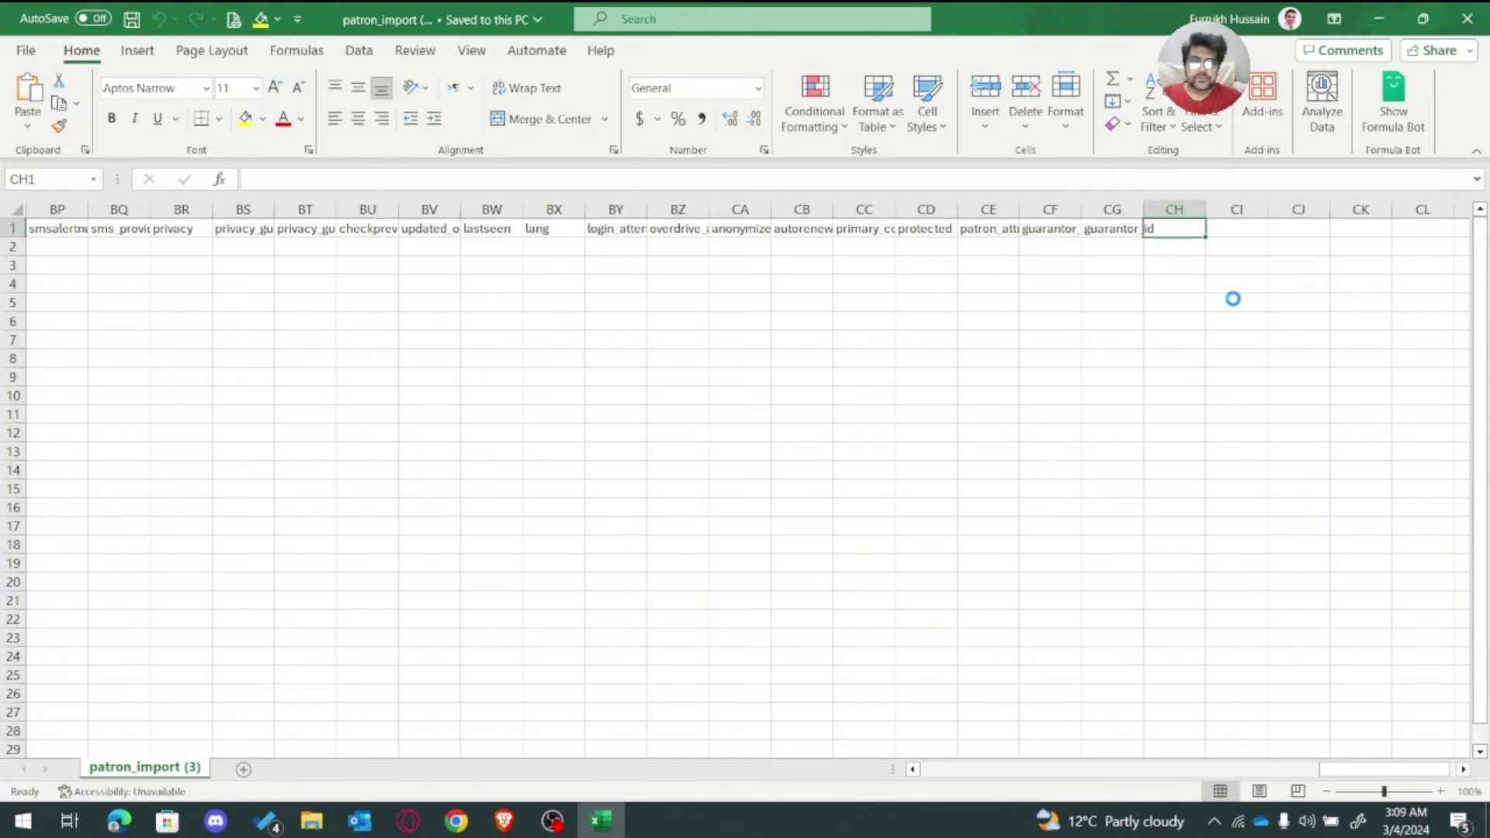
Paste 'patron_attributes' as the CH1 column heading and widen column CH to fit it.
text(patron_attributes)
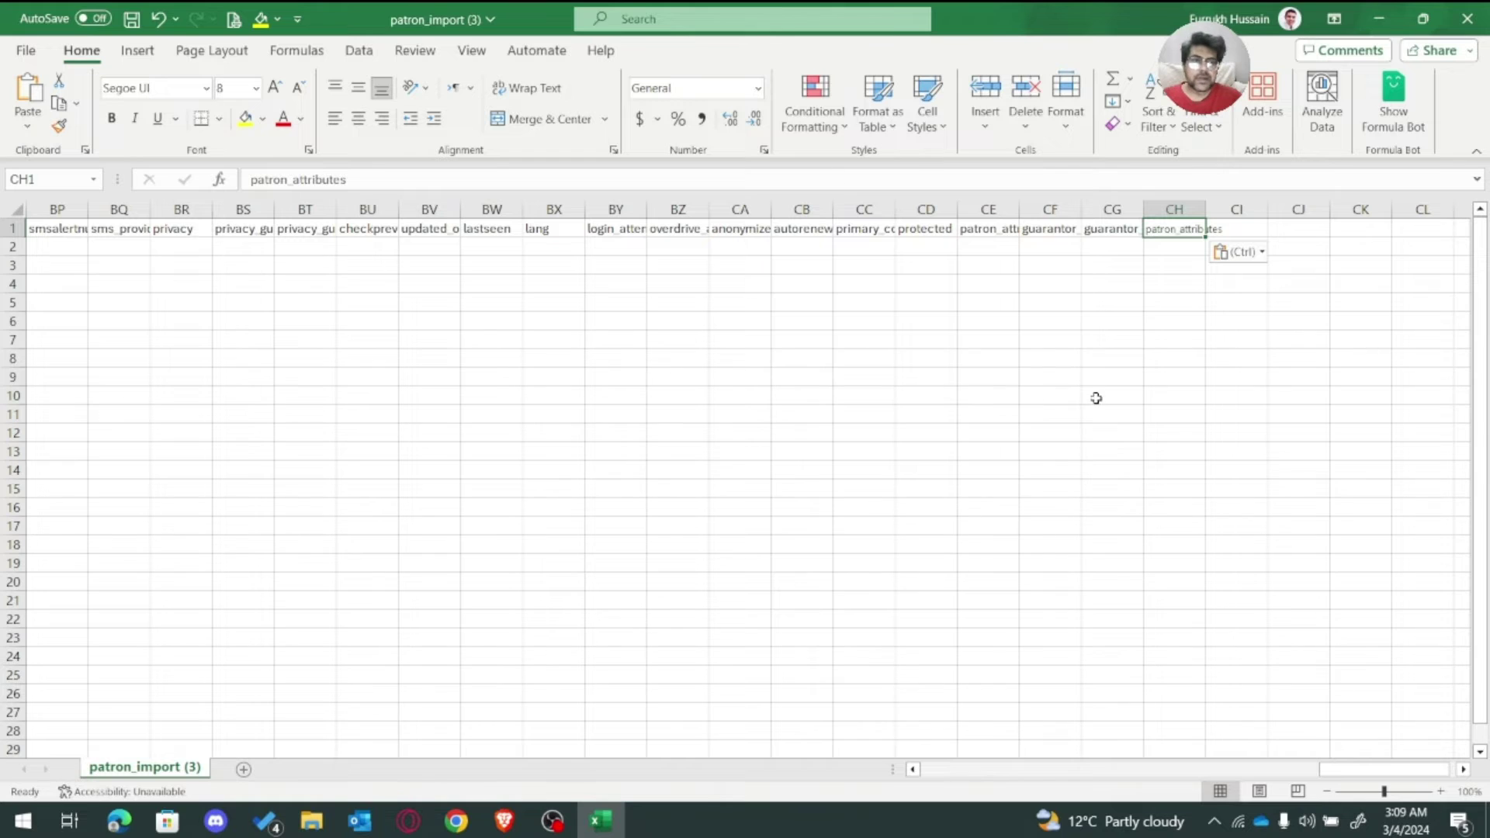
click(1403, 793)
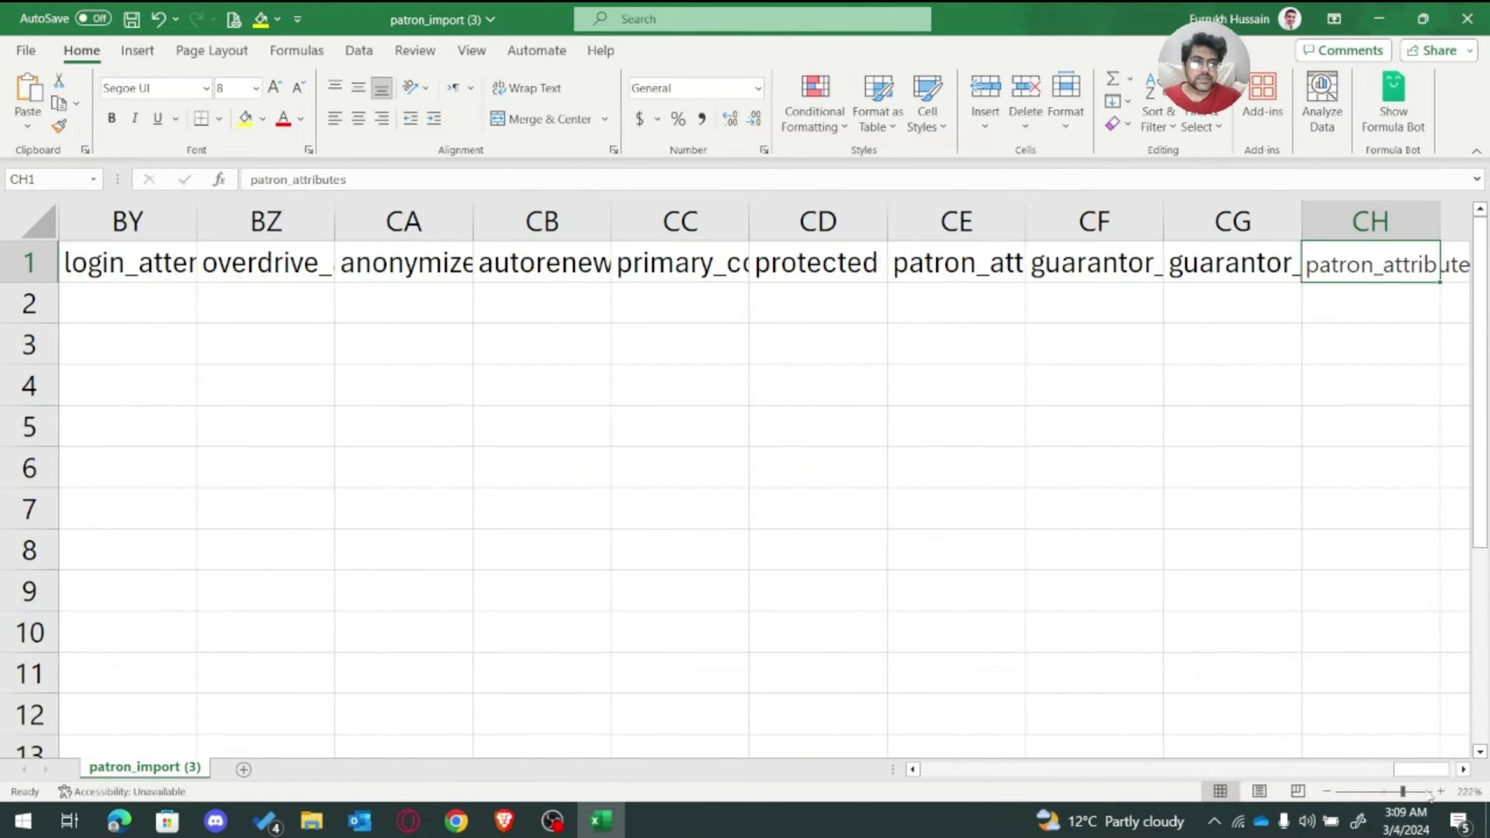
drag(1406, 774, 1445, 774)
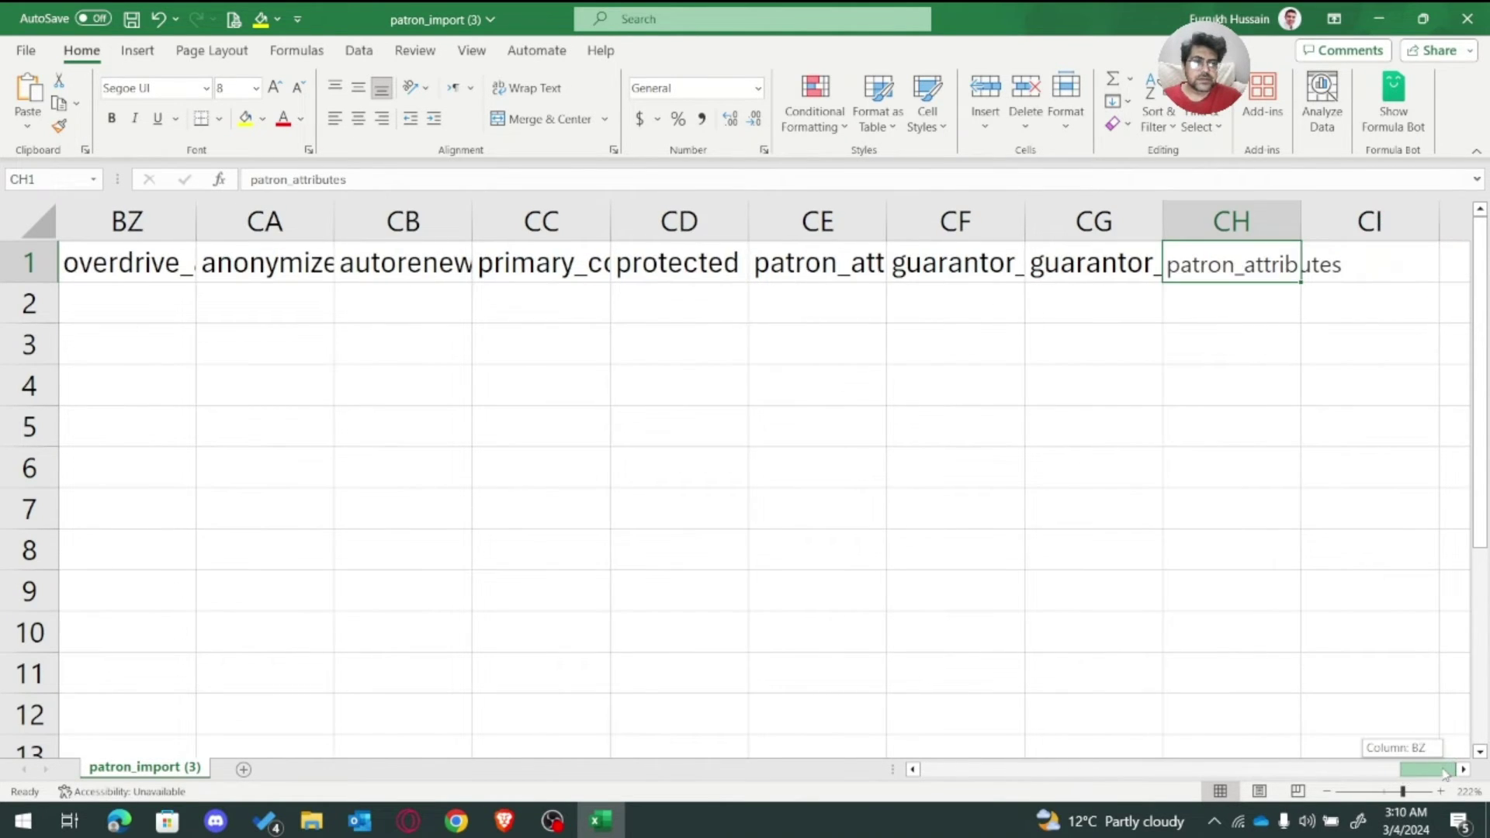
click(1214, 345)
double_click(1302, 225)
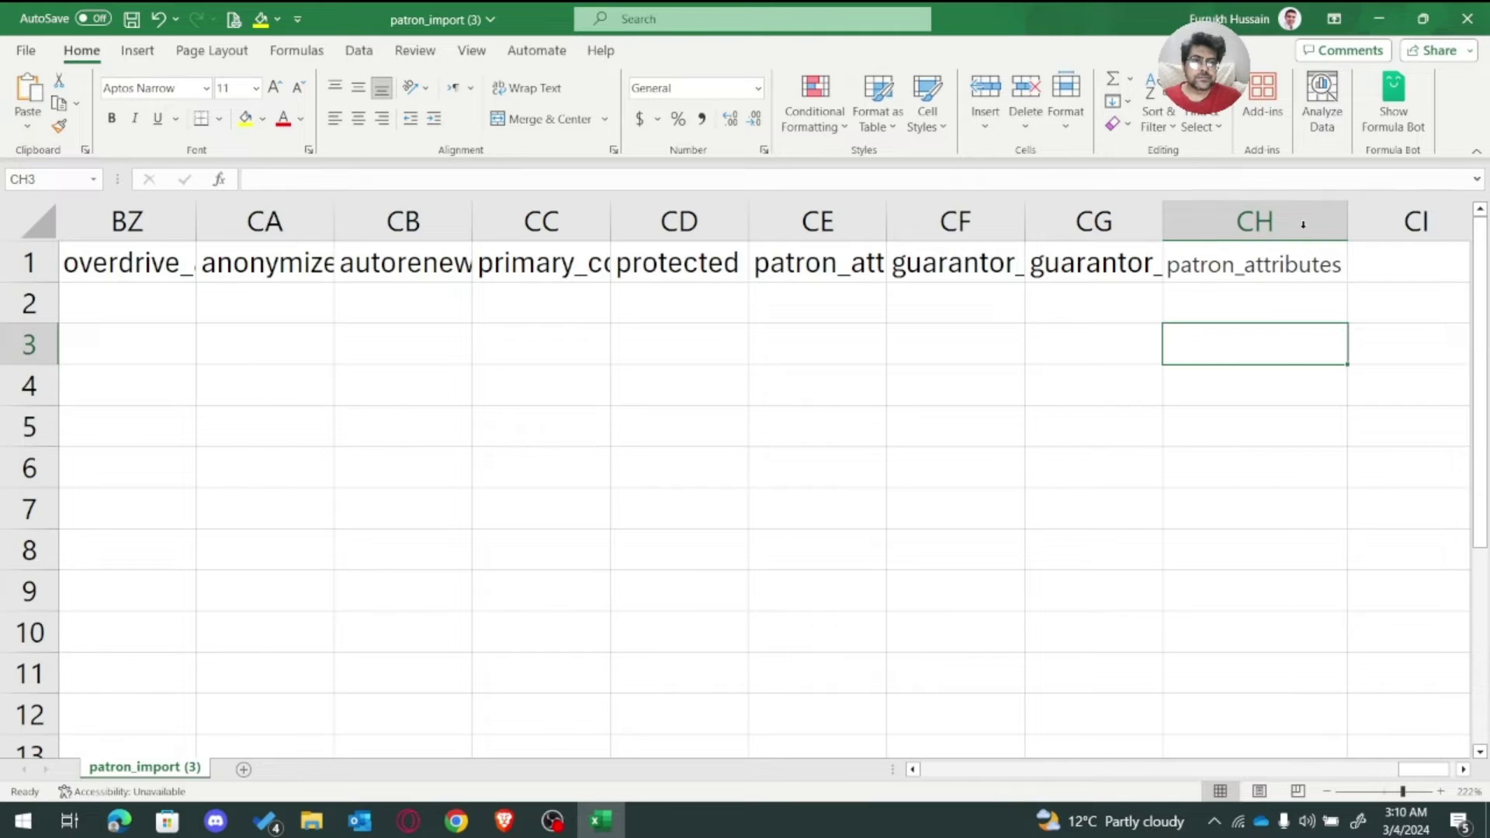
click(1234, 285)
click(1236, 266)
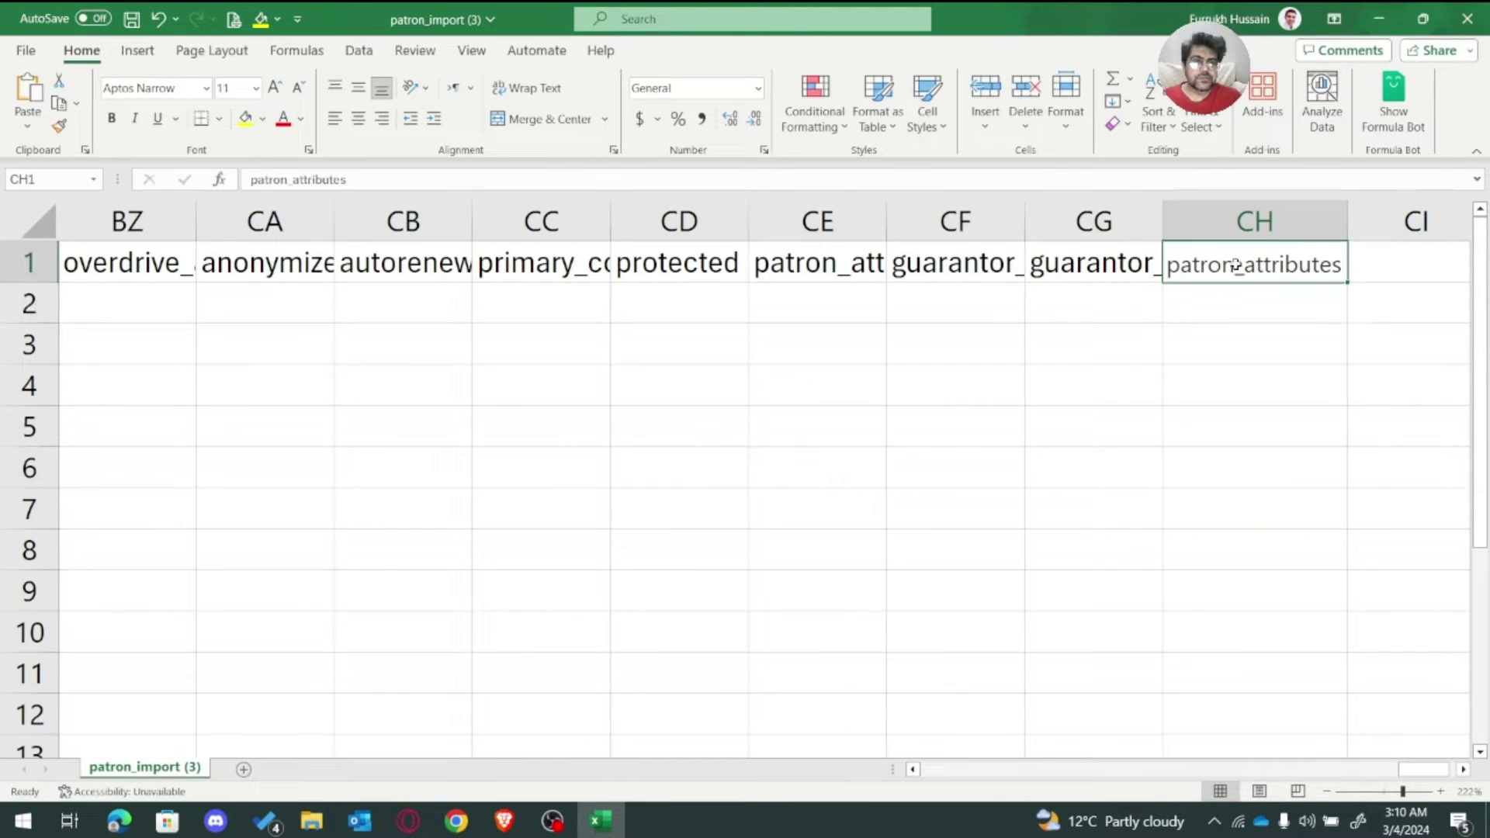
click(1222, 307)
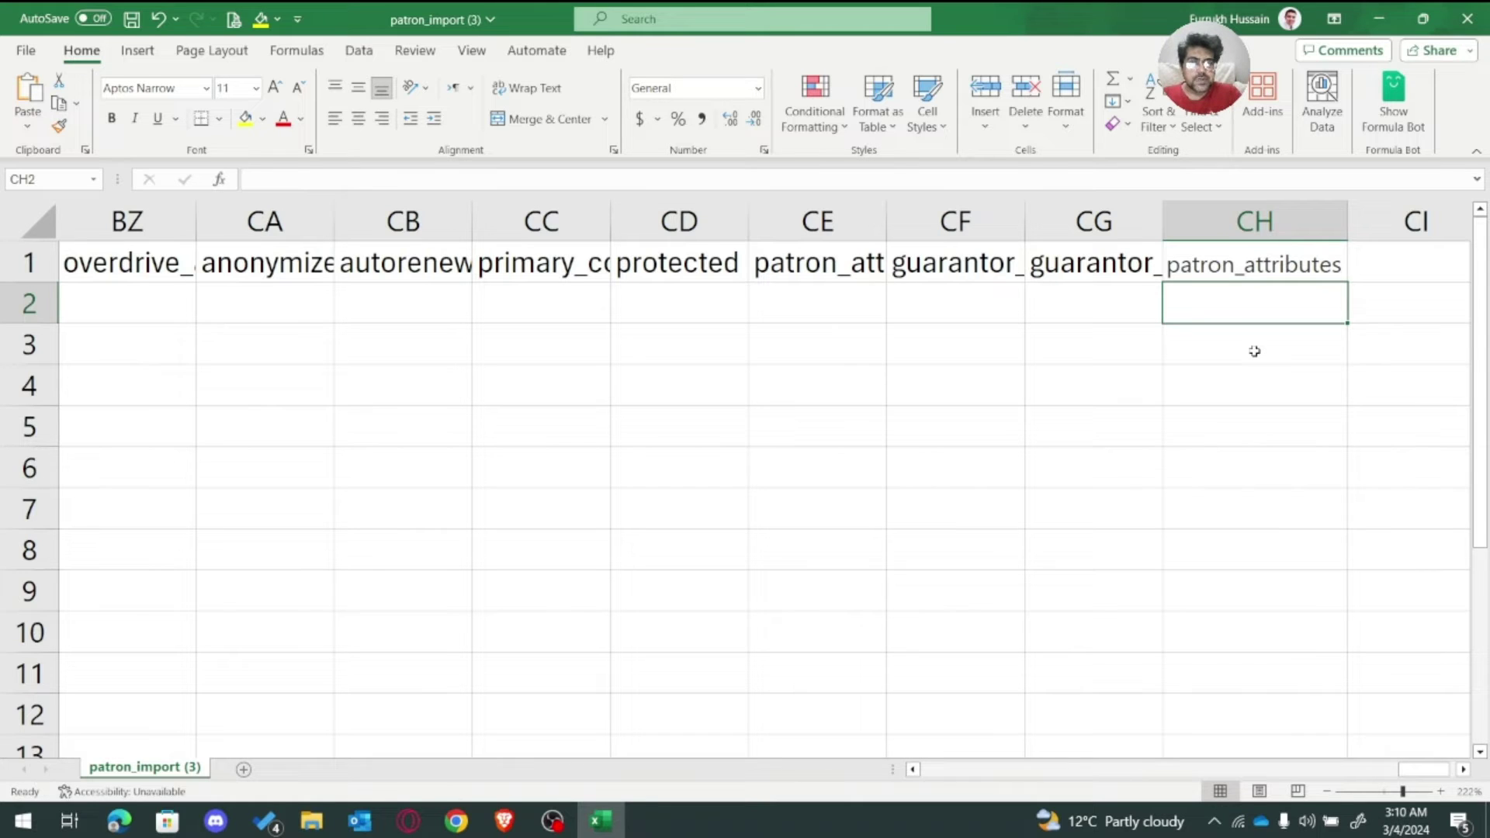
Enter the first patron's fathername and mothername attribute values in CH2, then autofit column CH.
text(father)
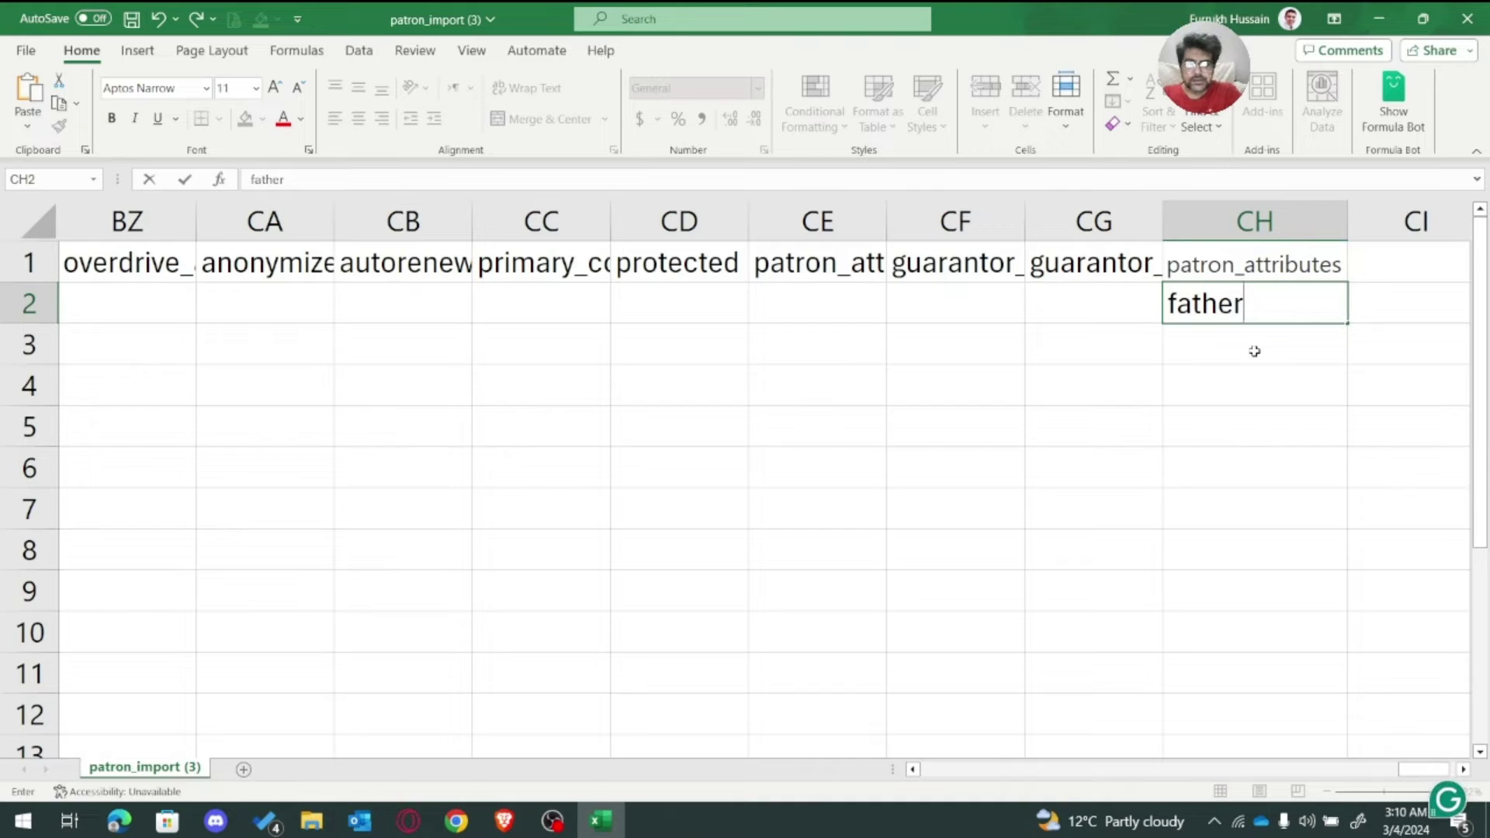
text(name)
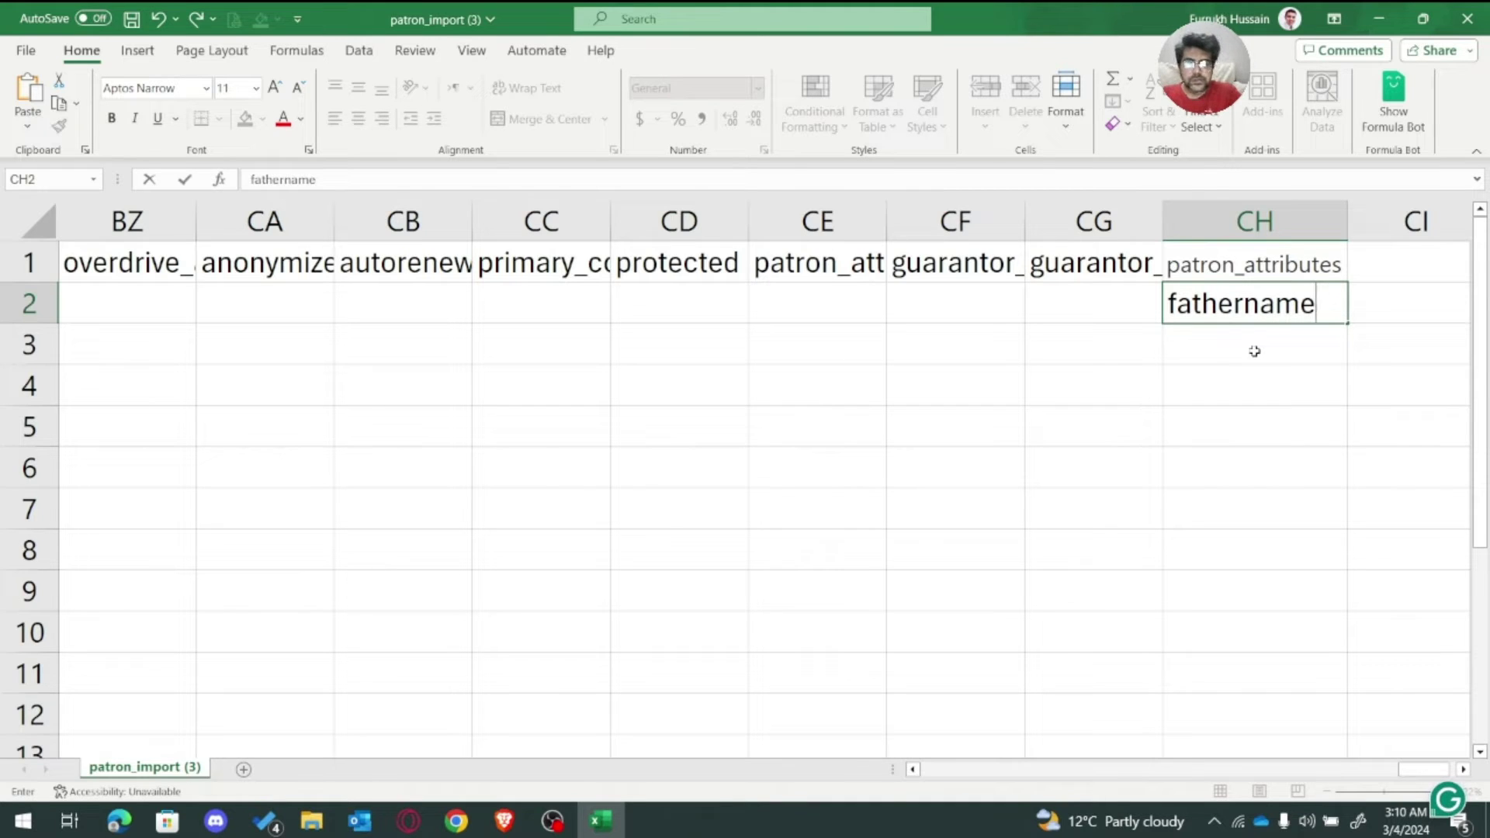
text(:)
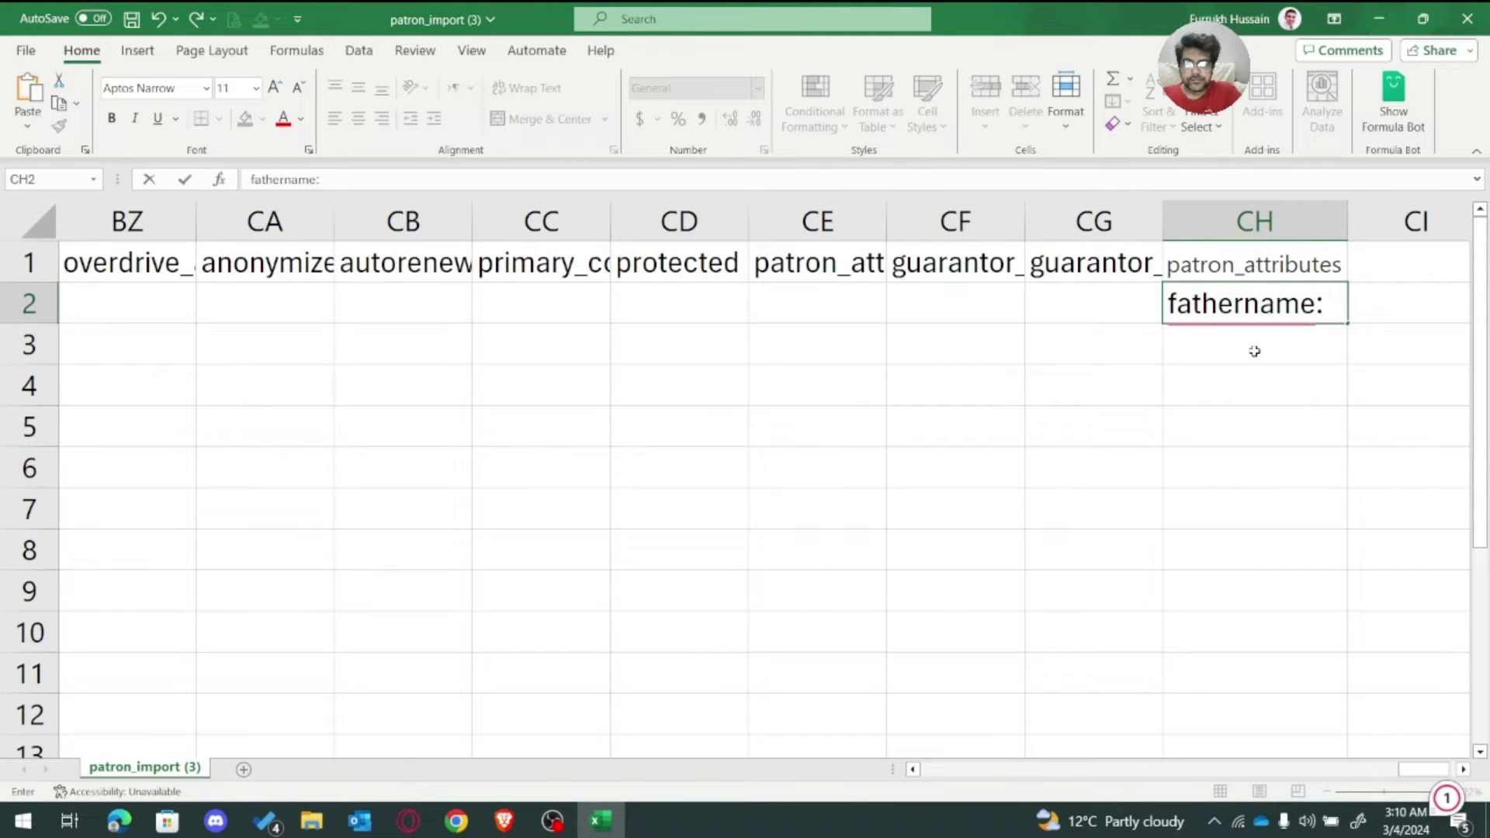
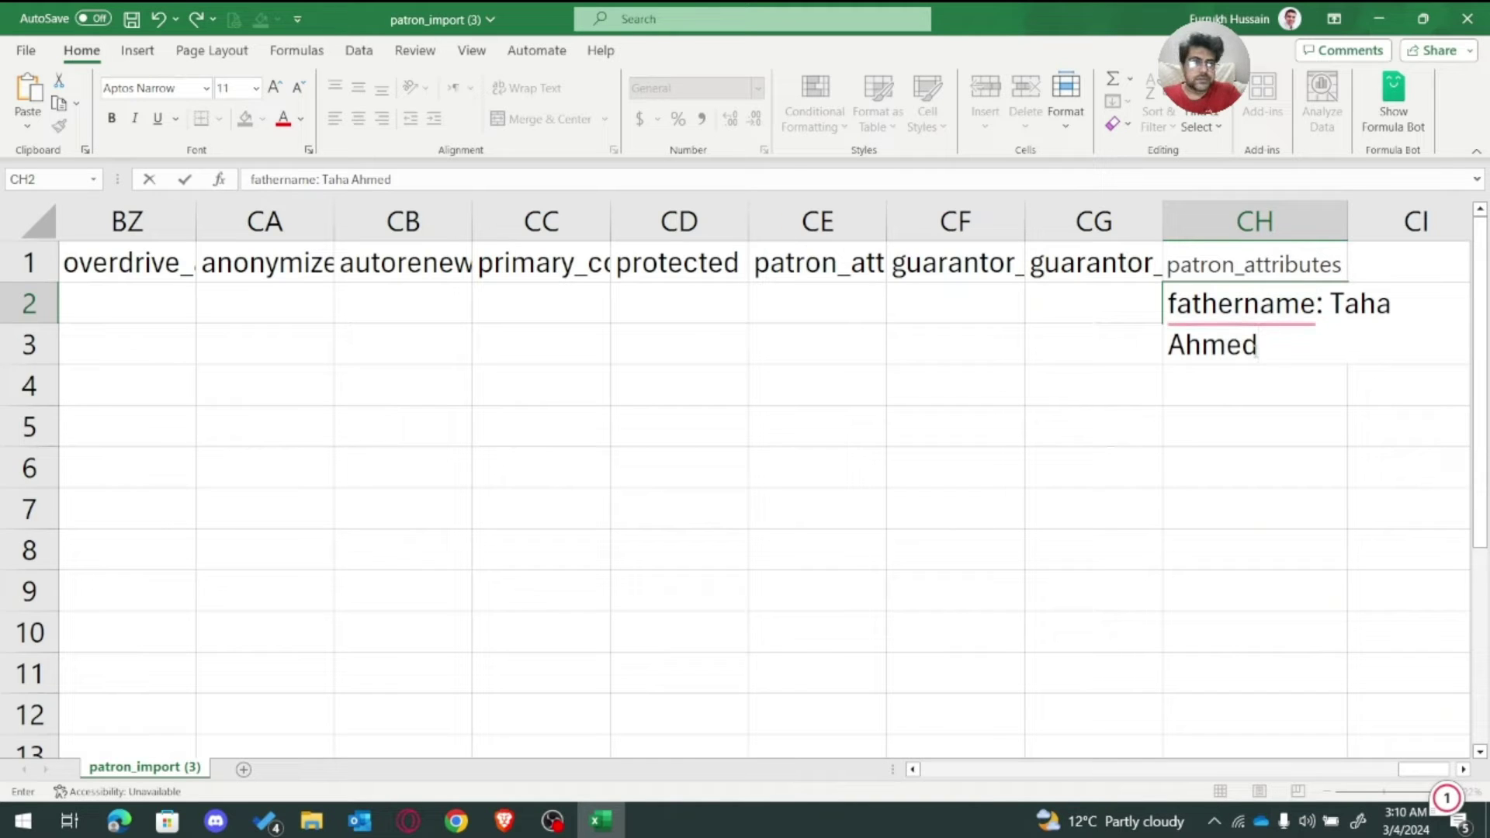
text(,)
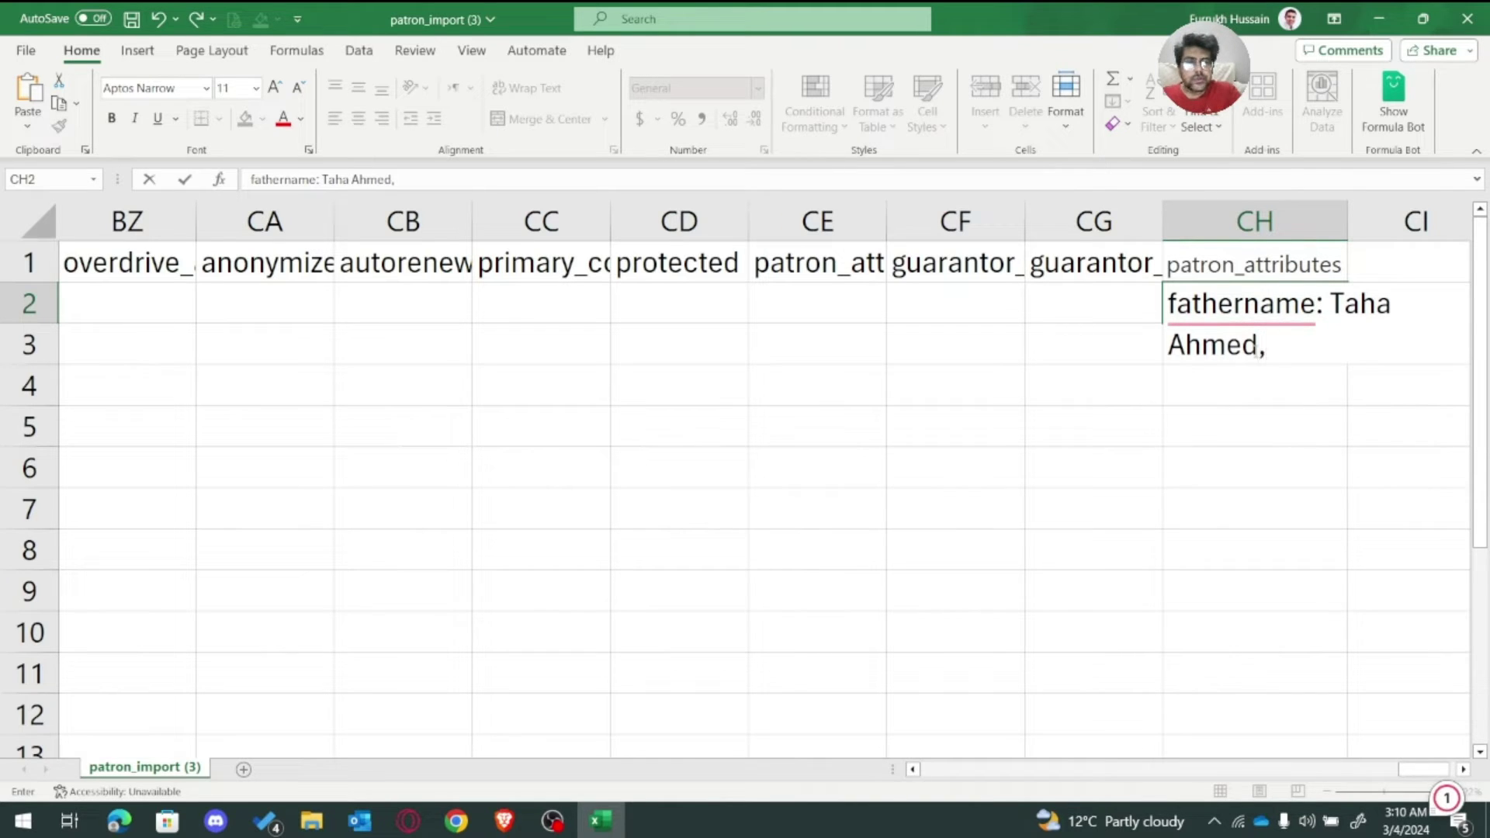
text(moth)
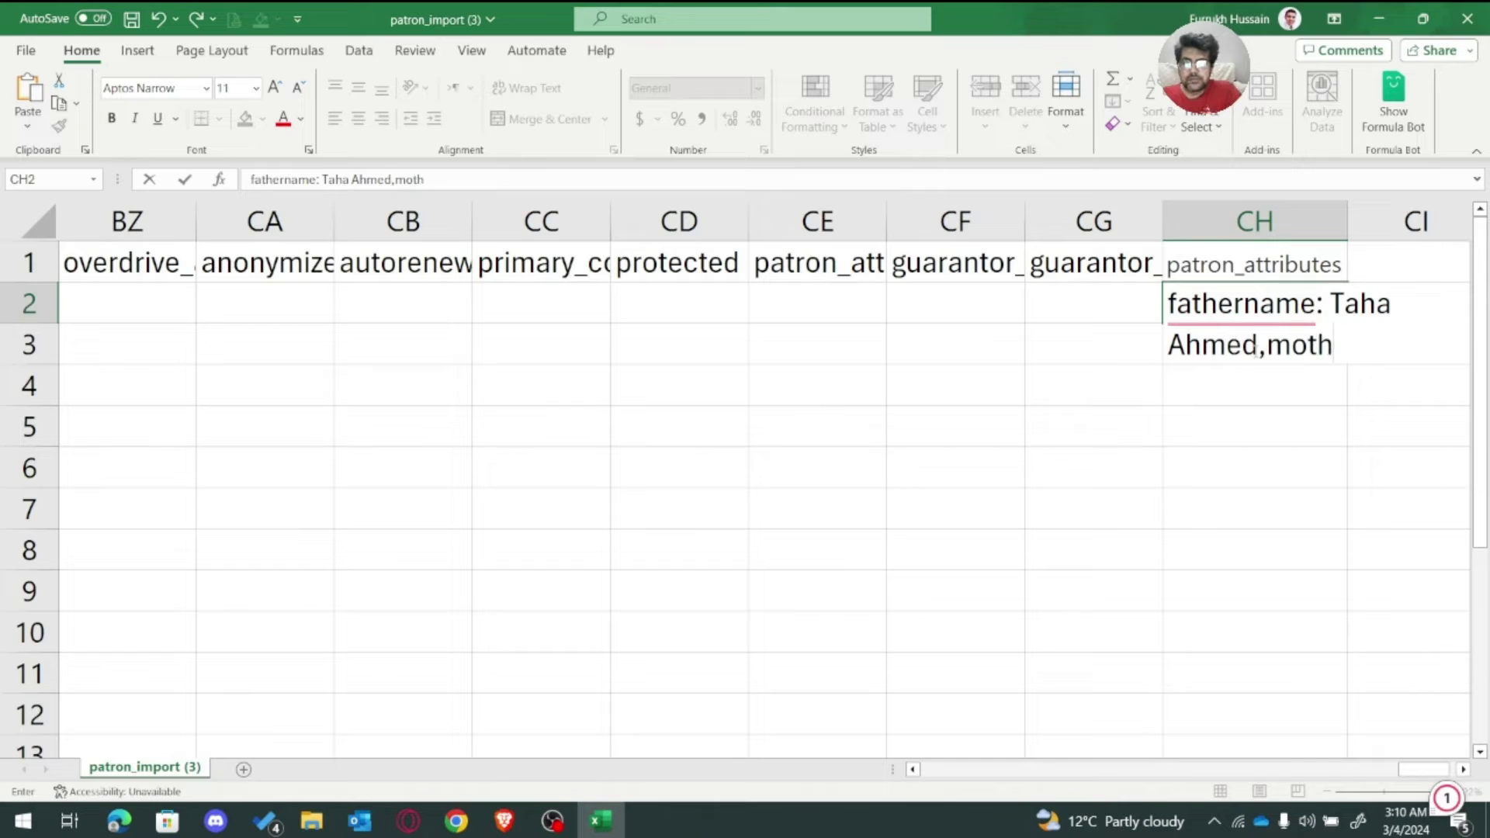
text(ername)
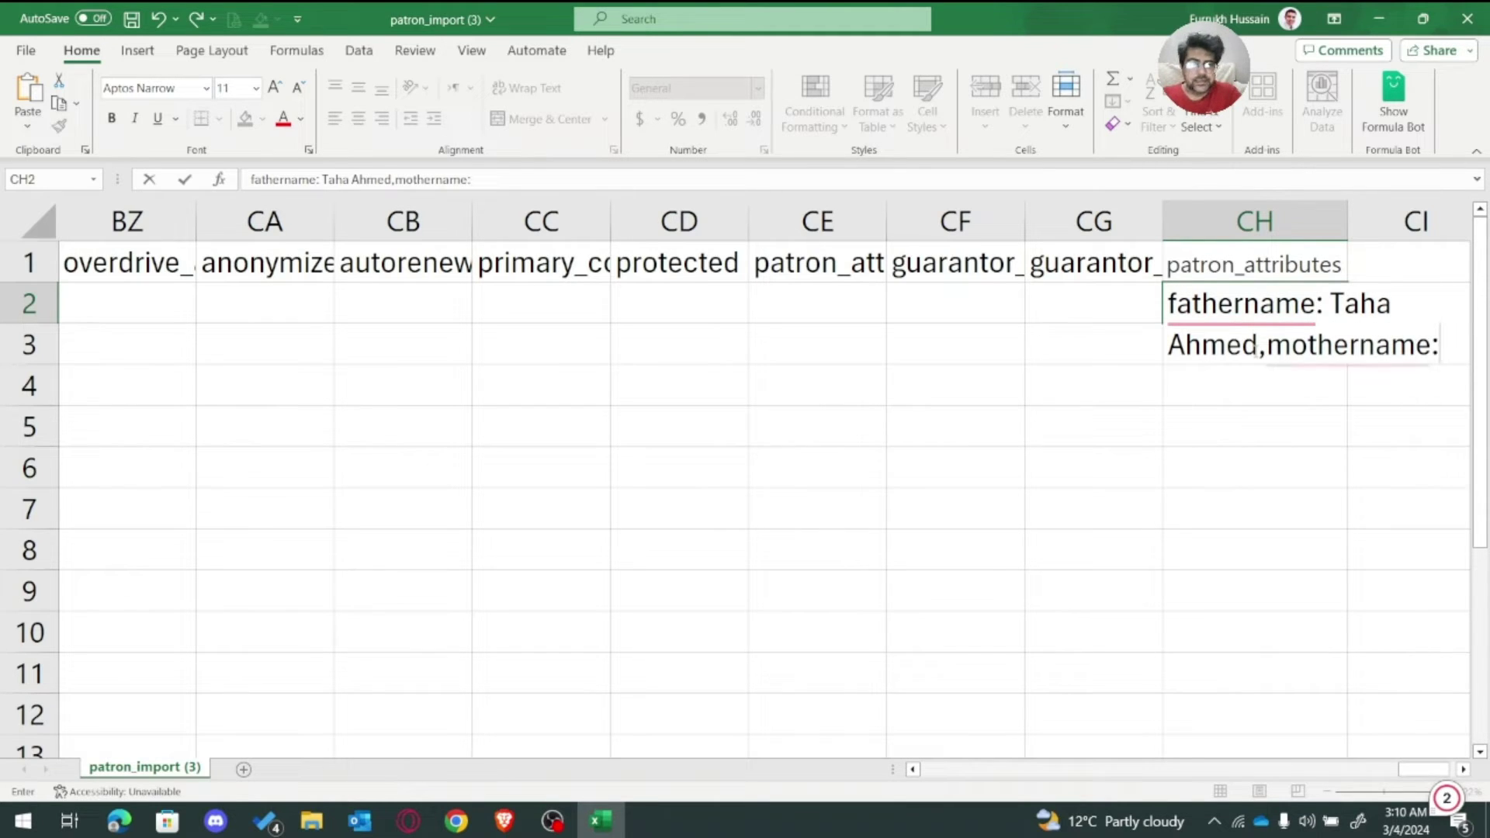
text(:Ta)
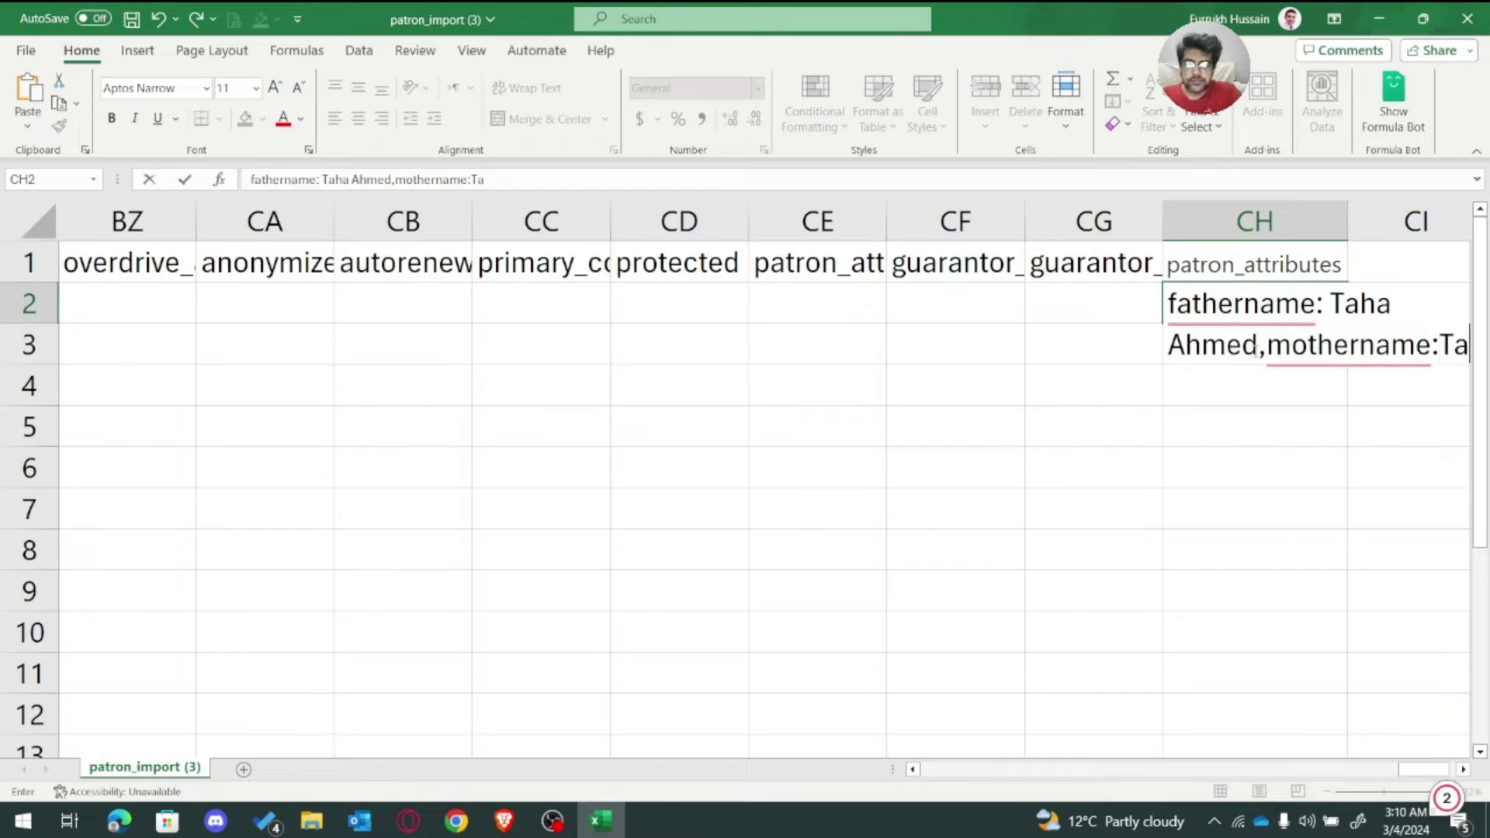
key(BackSpace)
key(BackSpace)
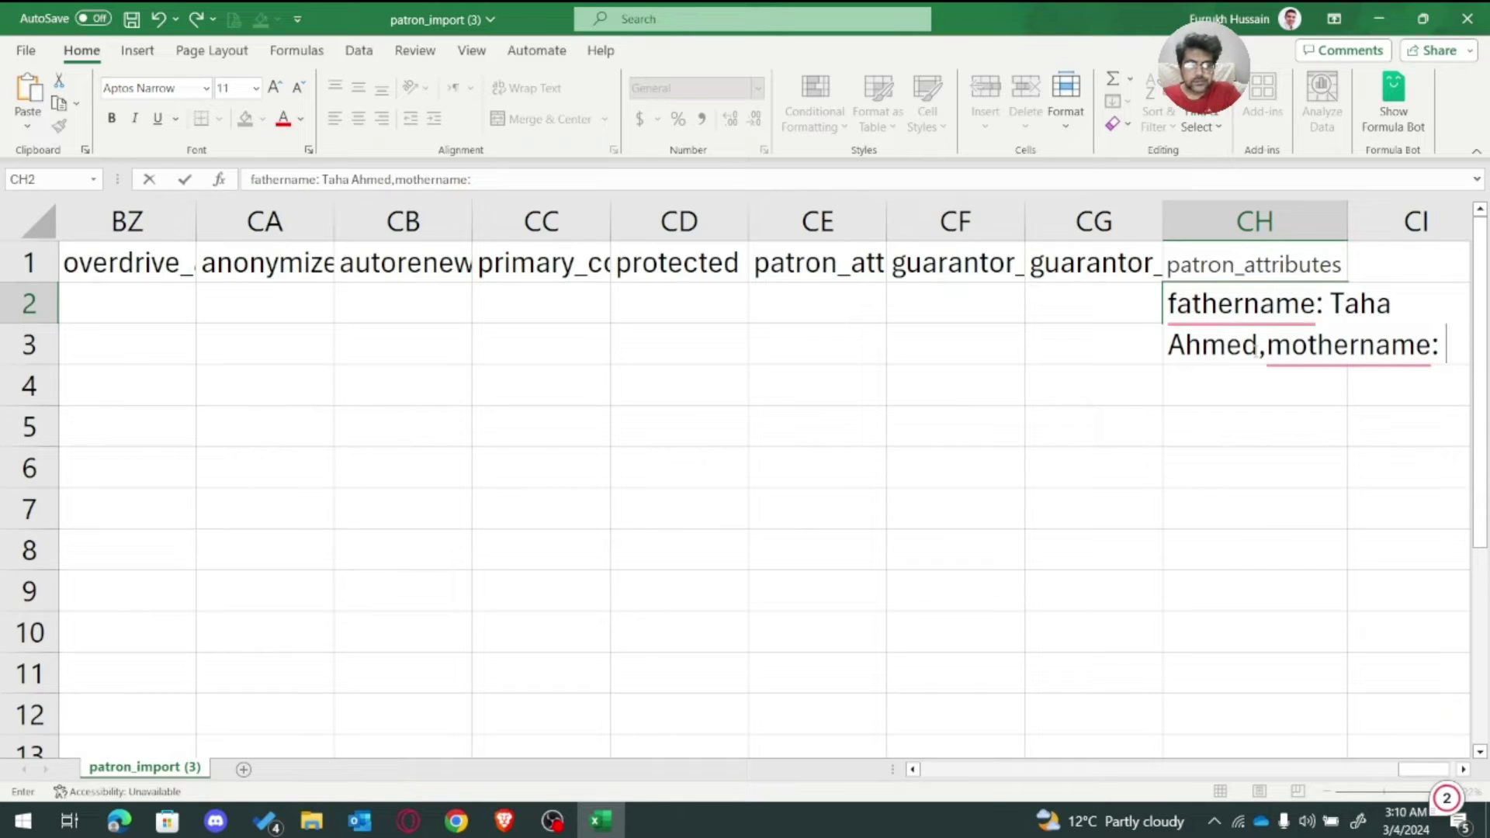
text(Taha)
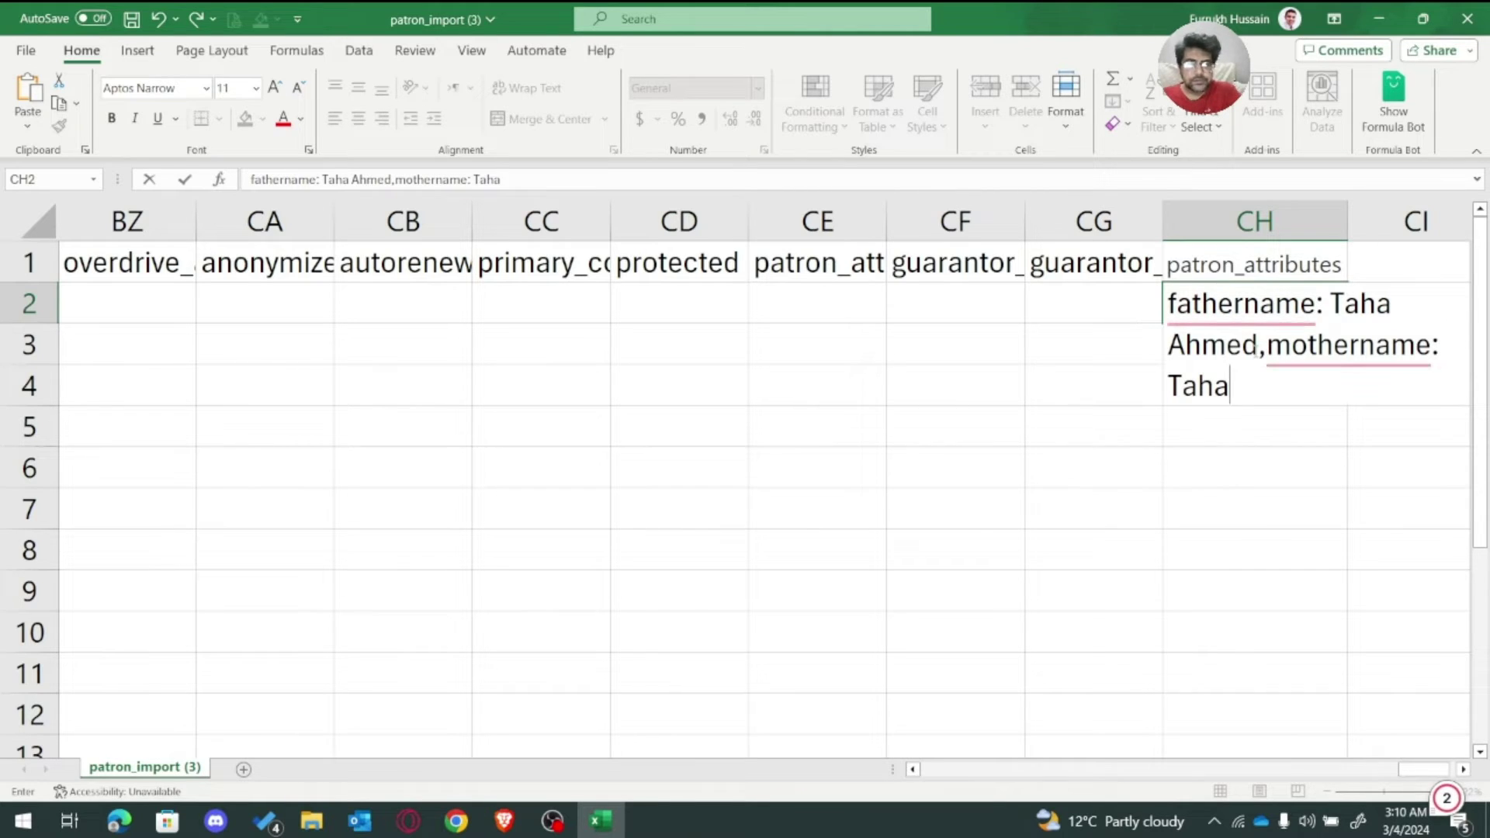
text( Mother)
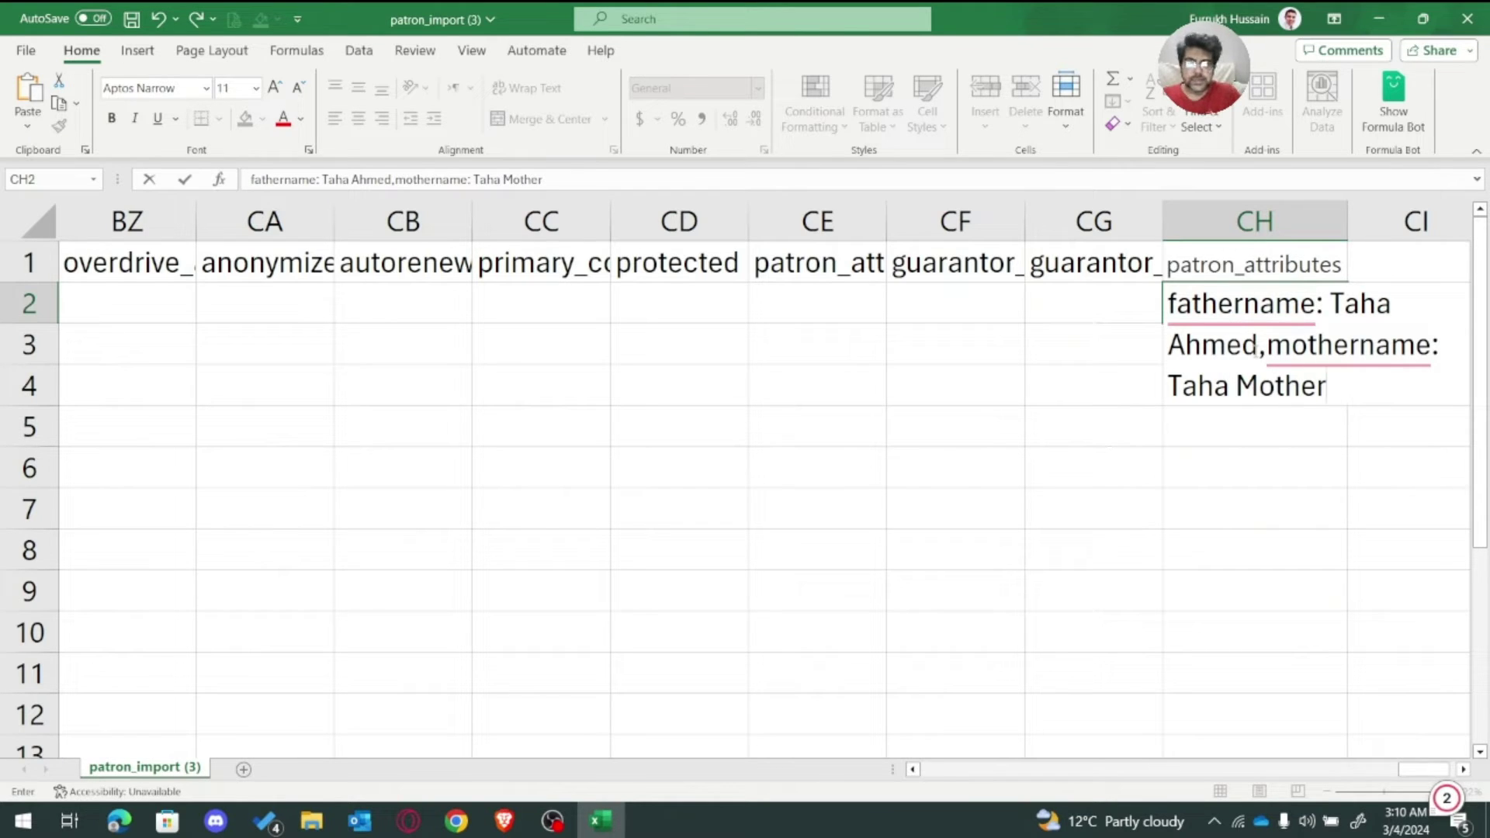
key(F2)
key(Up)
key(Up)
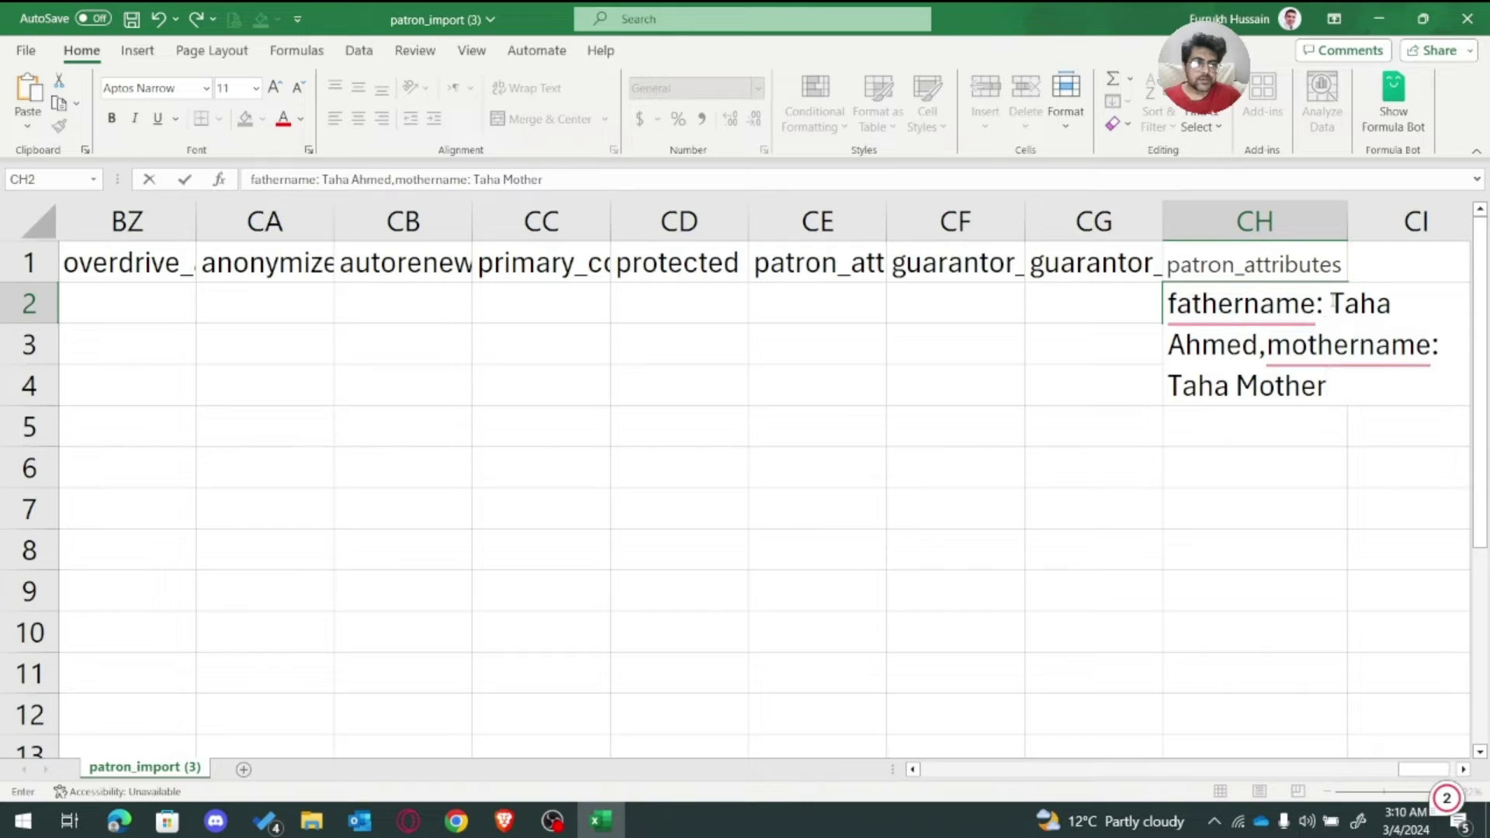
key(BackSpace)
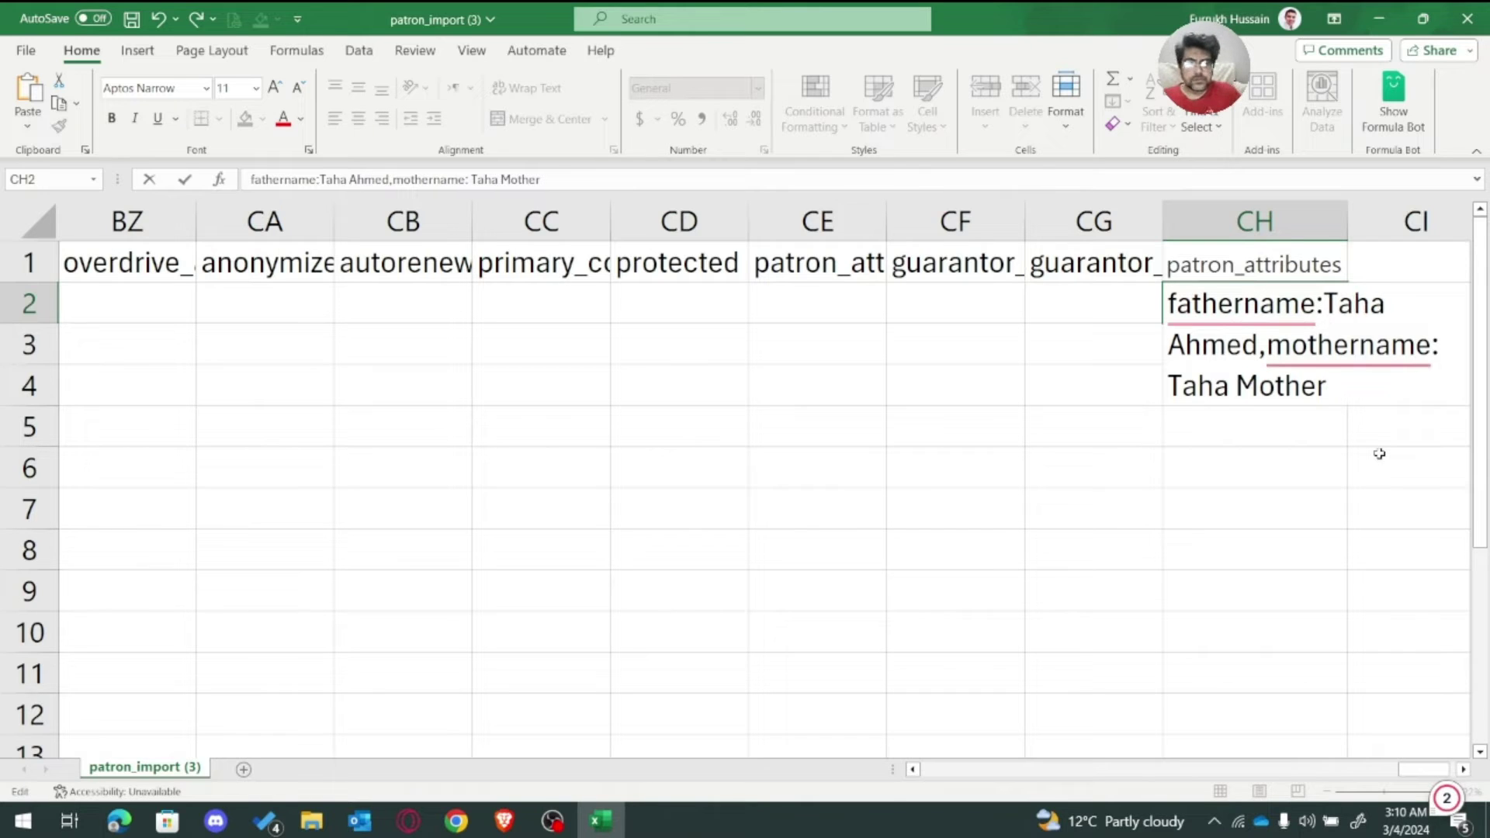
mouse_move(1373, 334)
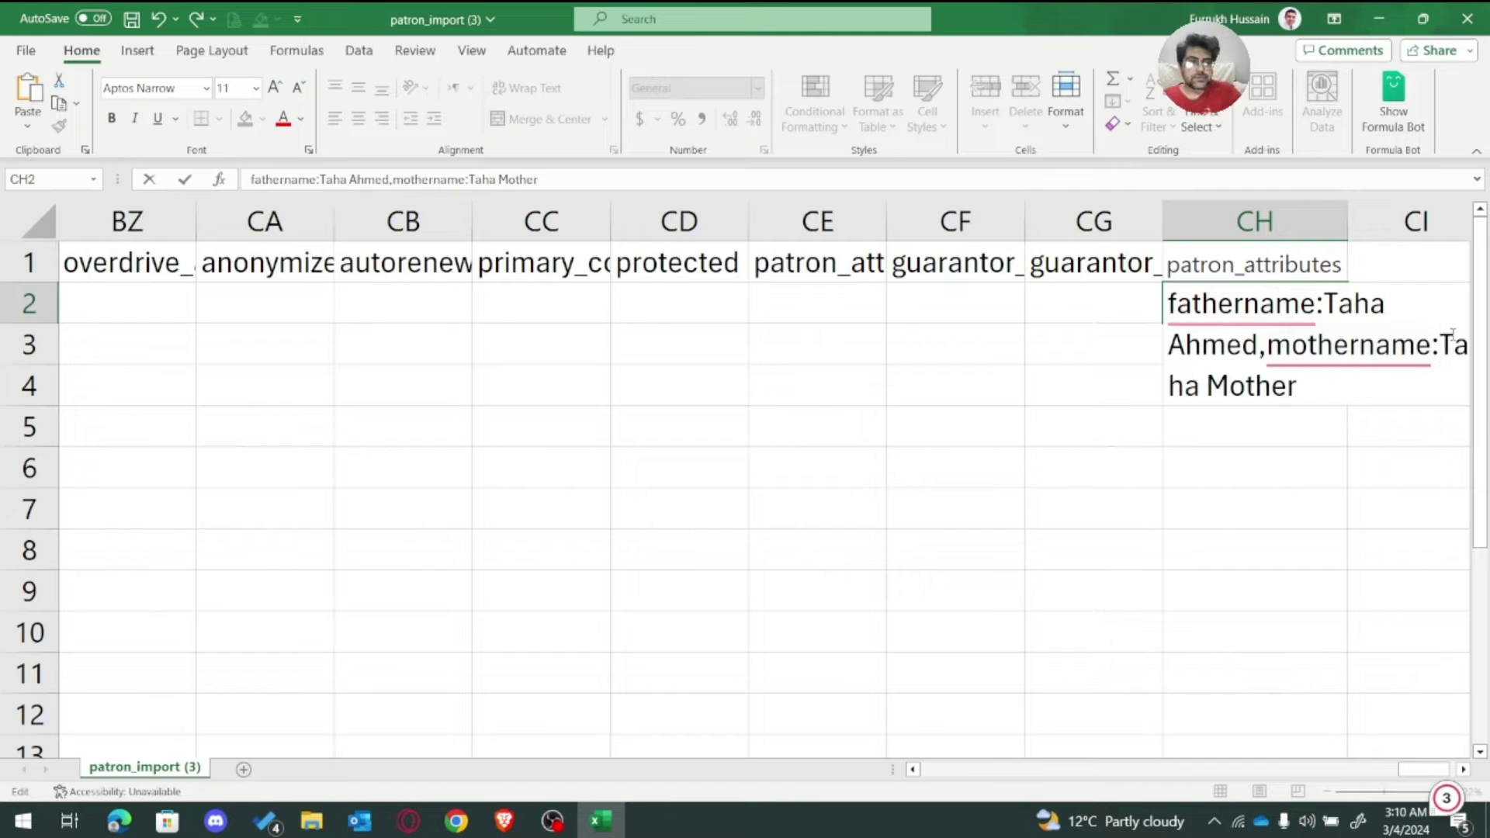
click(1231, 506)
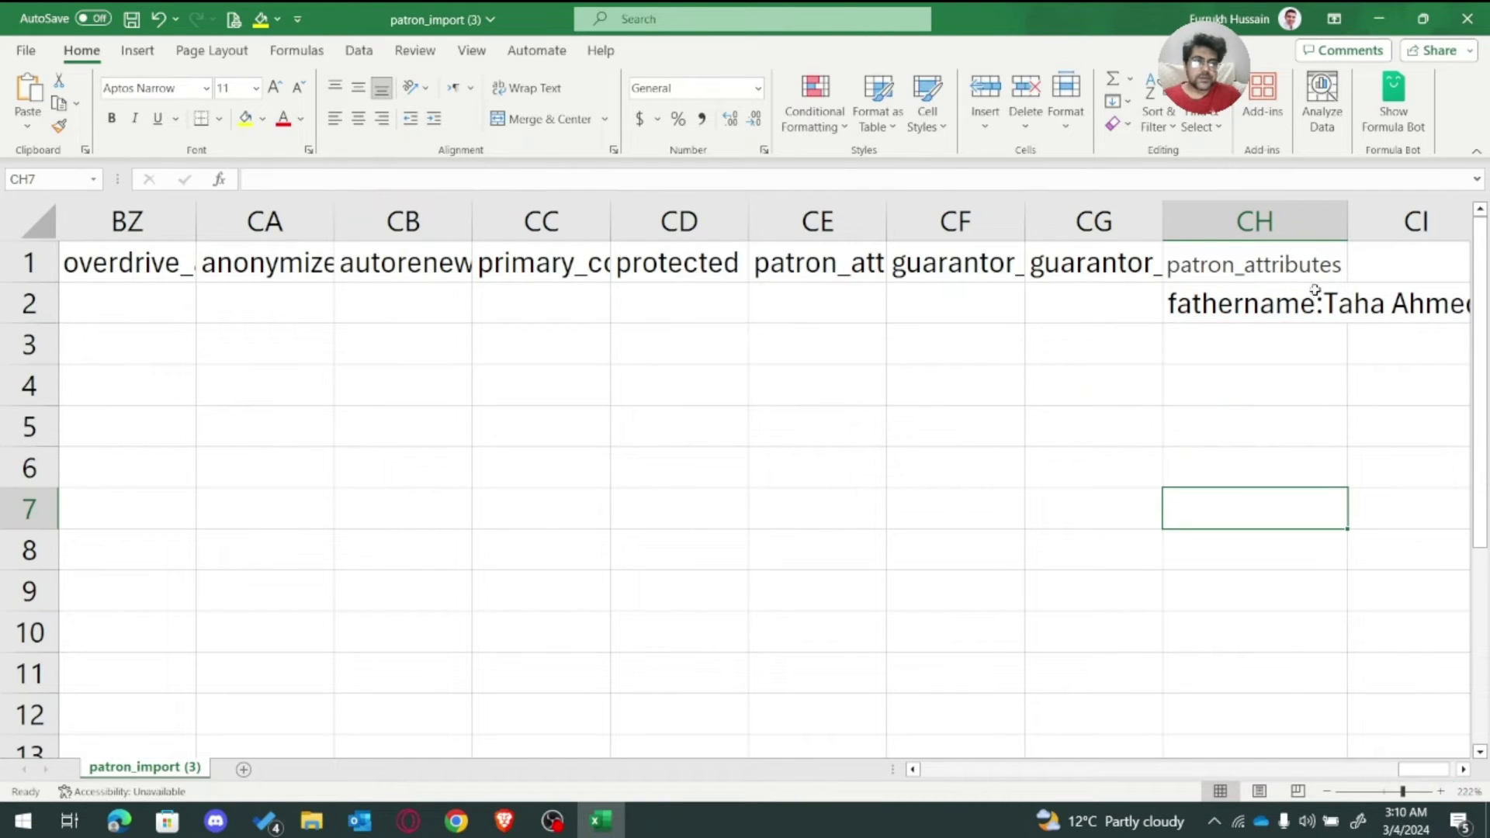
double_click(1348, 229)
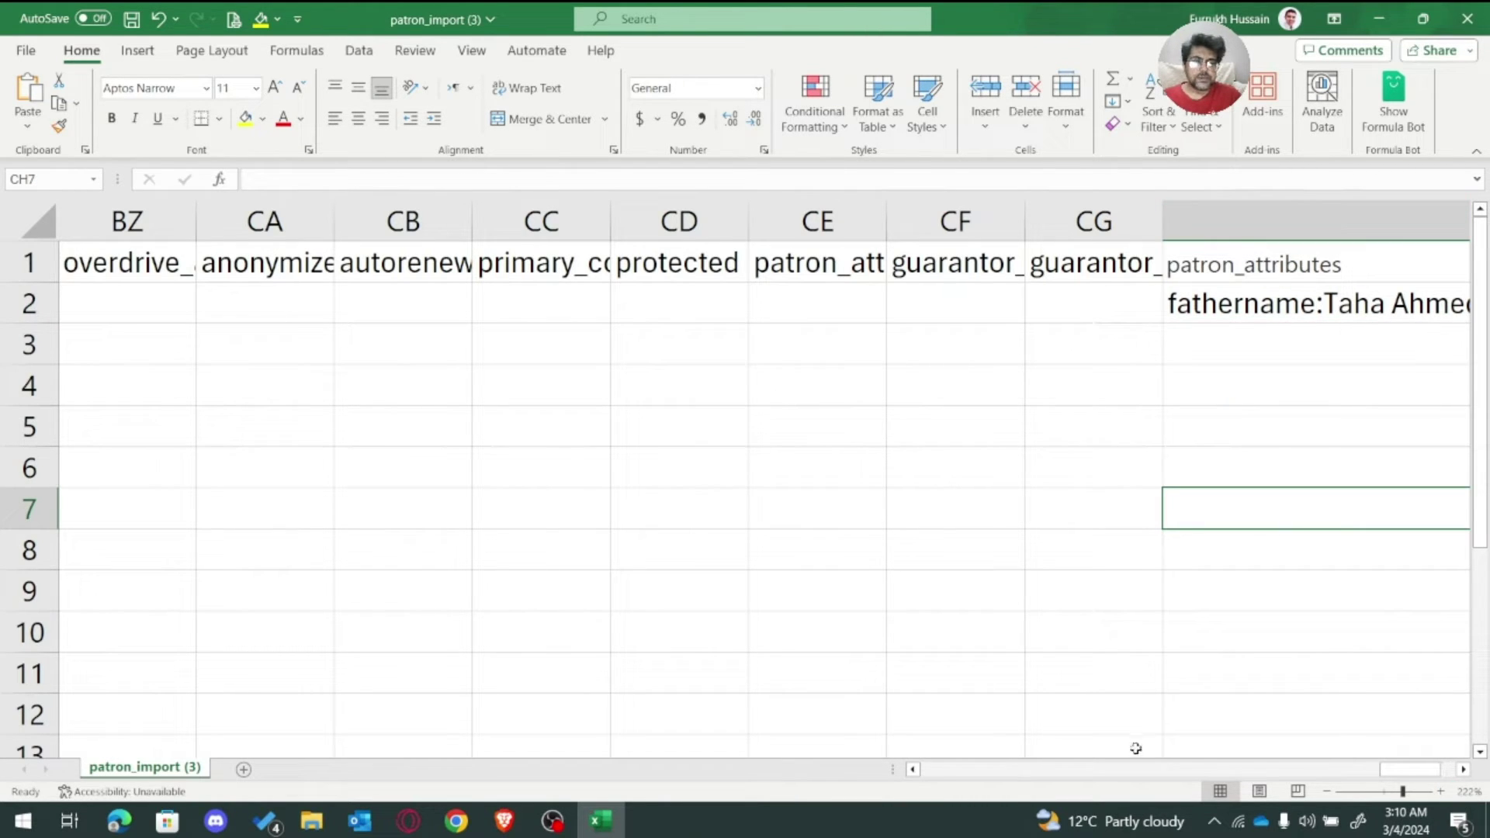
Review the attribute text in CH2 and open the File backstage view.
click(1449, 770)
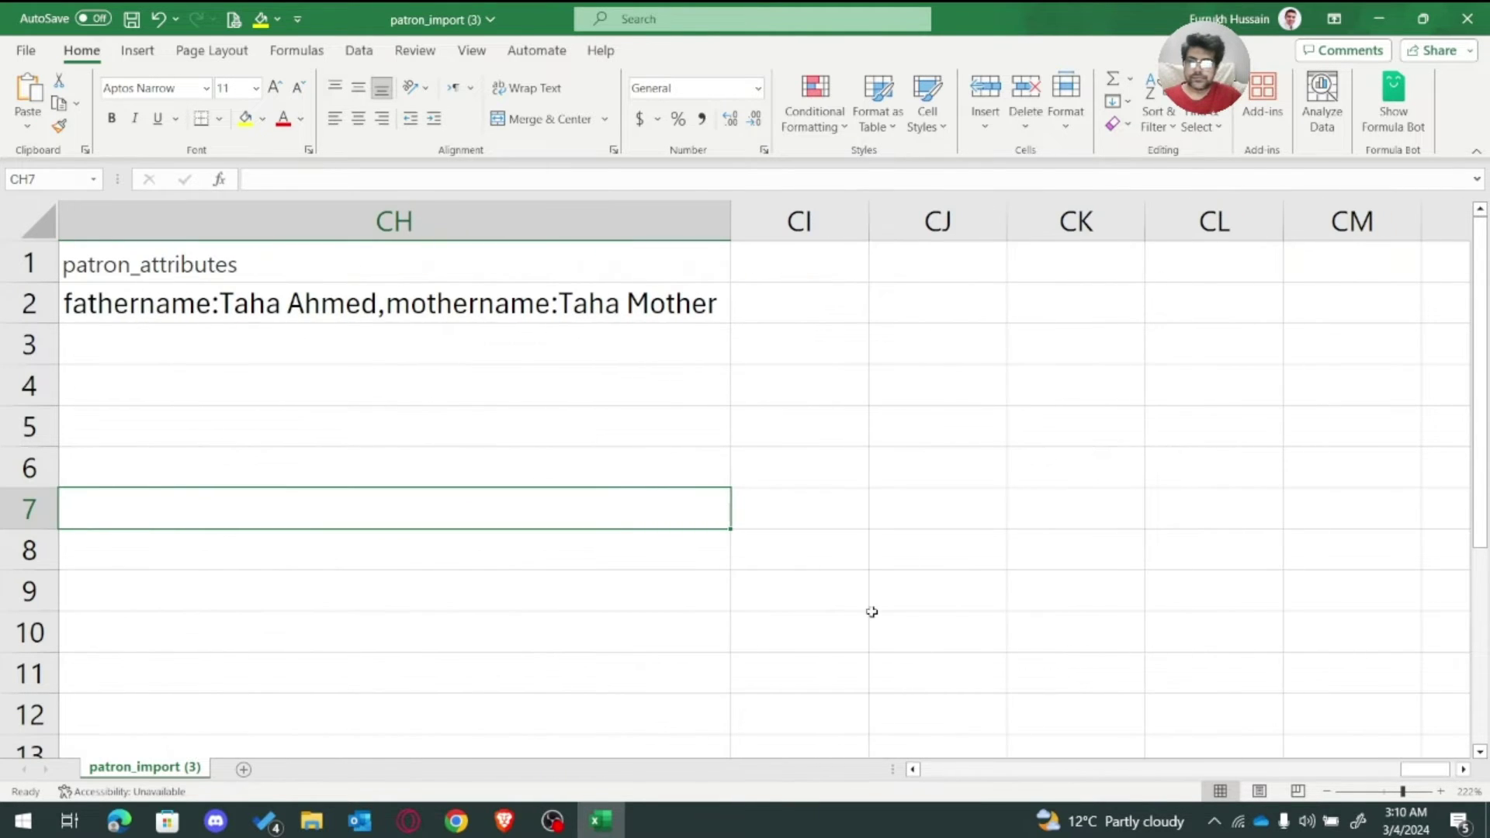
click(346, 307)
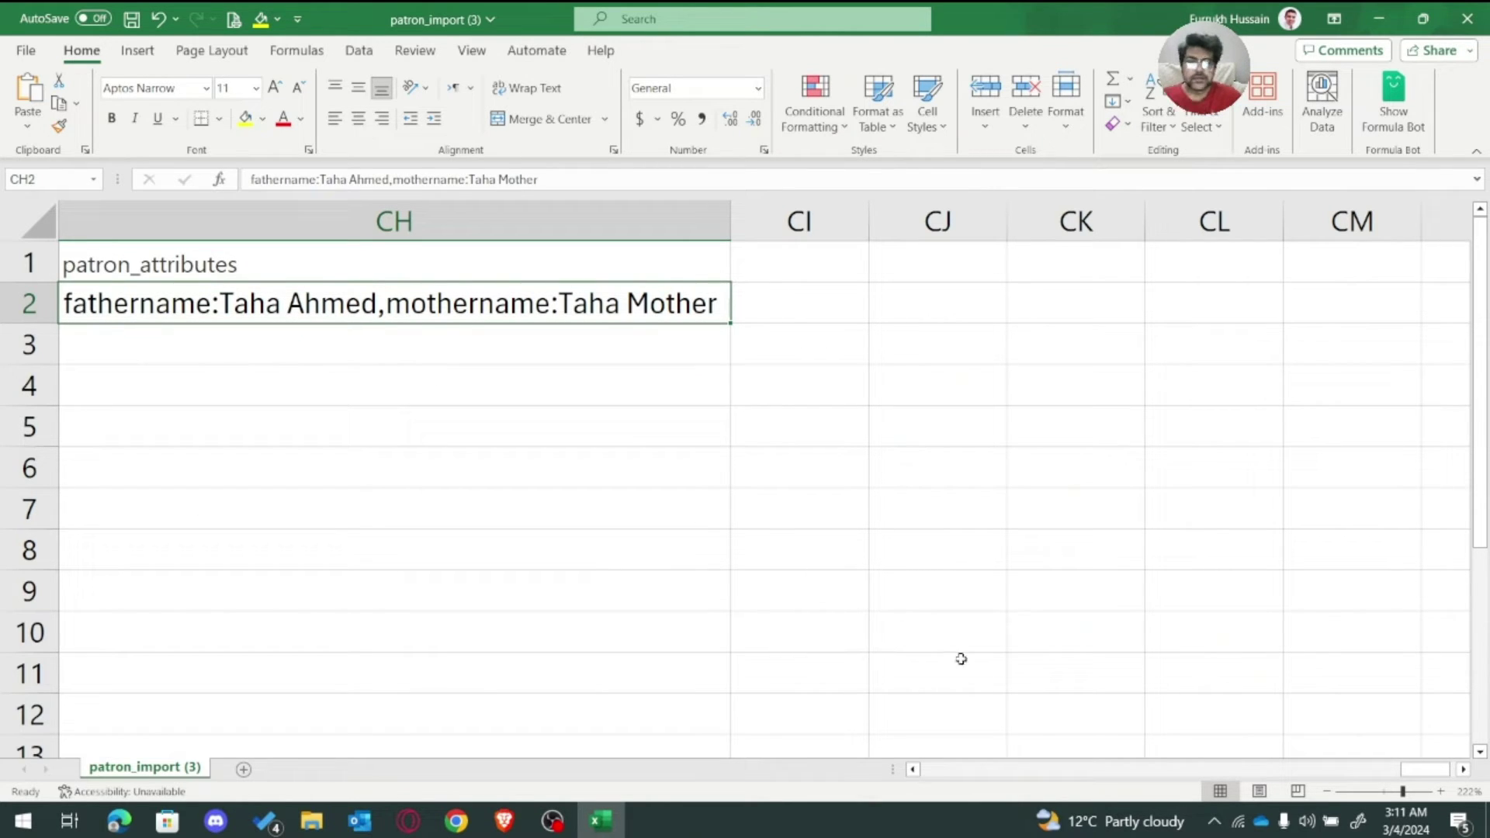
click(1209, 770)
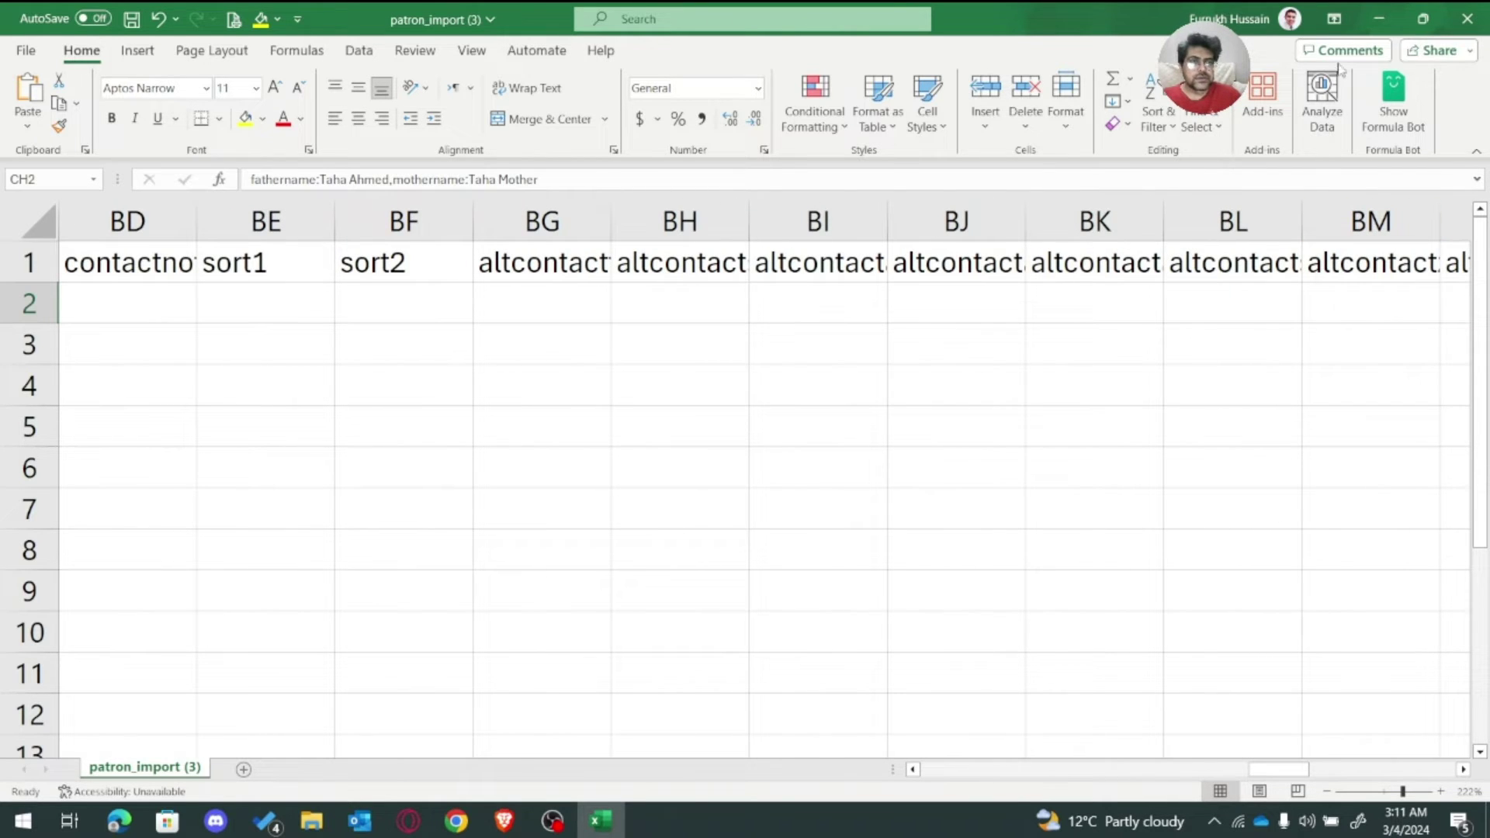
click(27, 48)
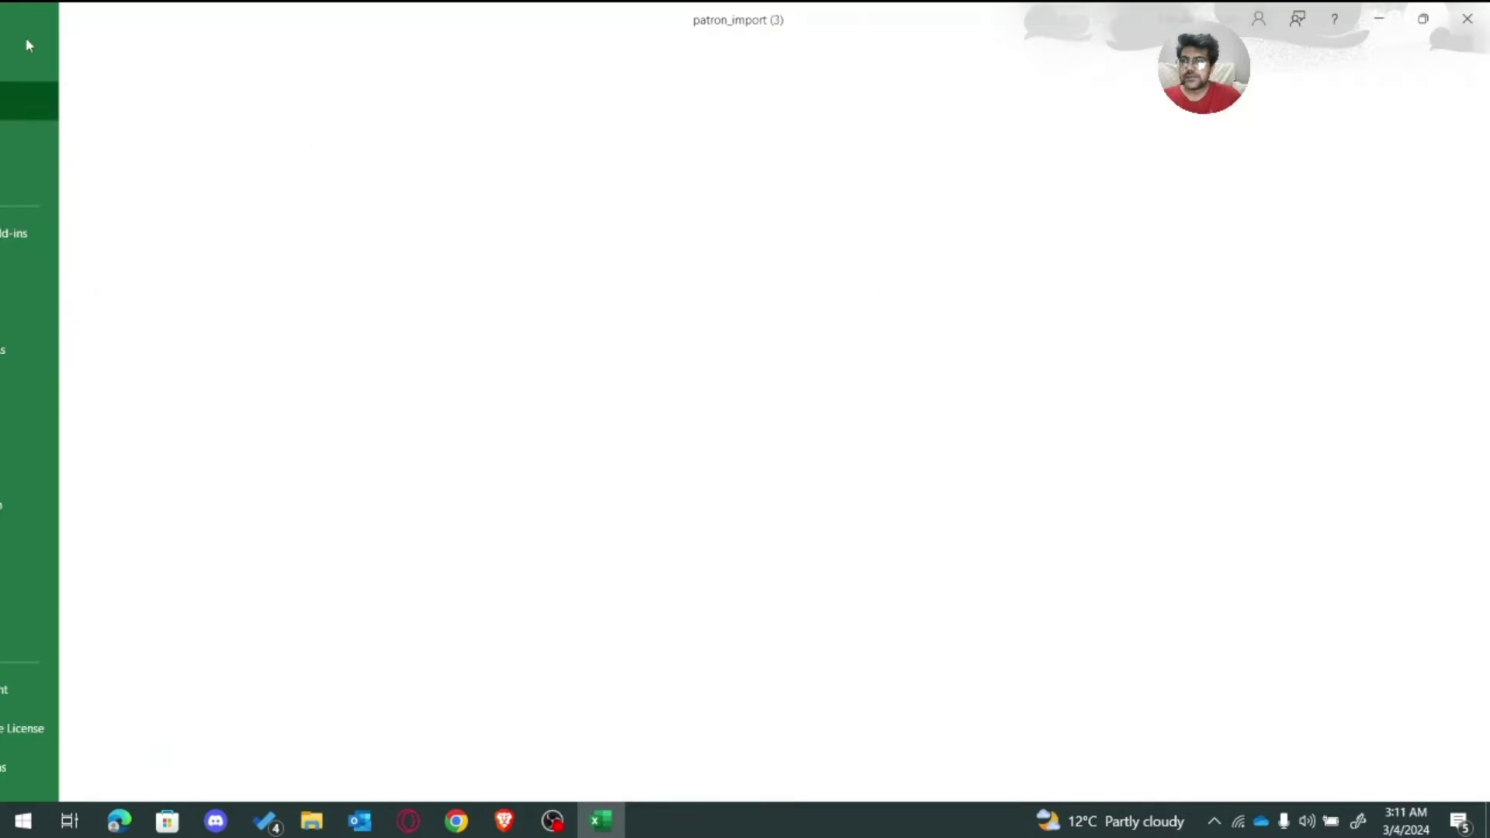
Close patron_import (3), then open patron-sample from the desktop without automatic data conversion and zoom in.
key(super+d)
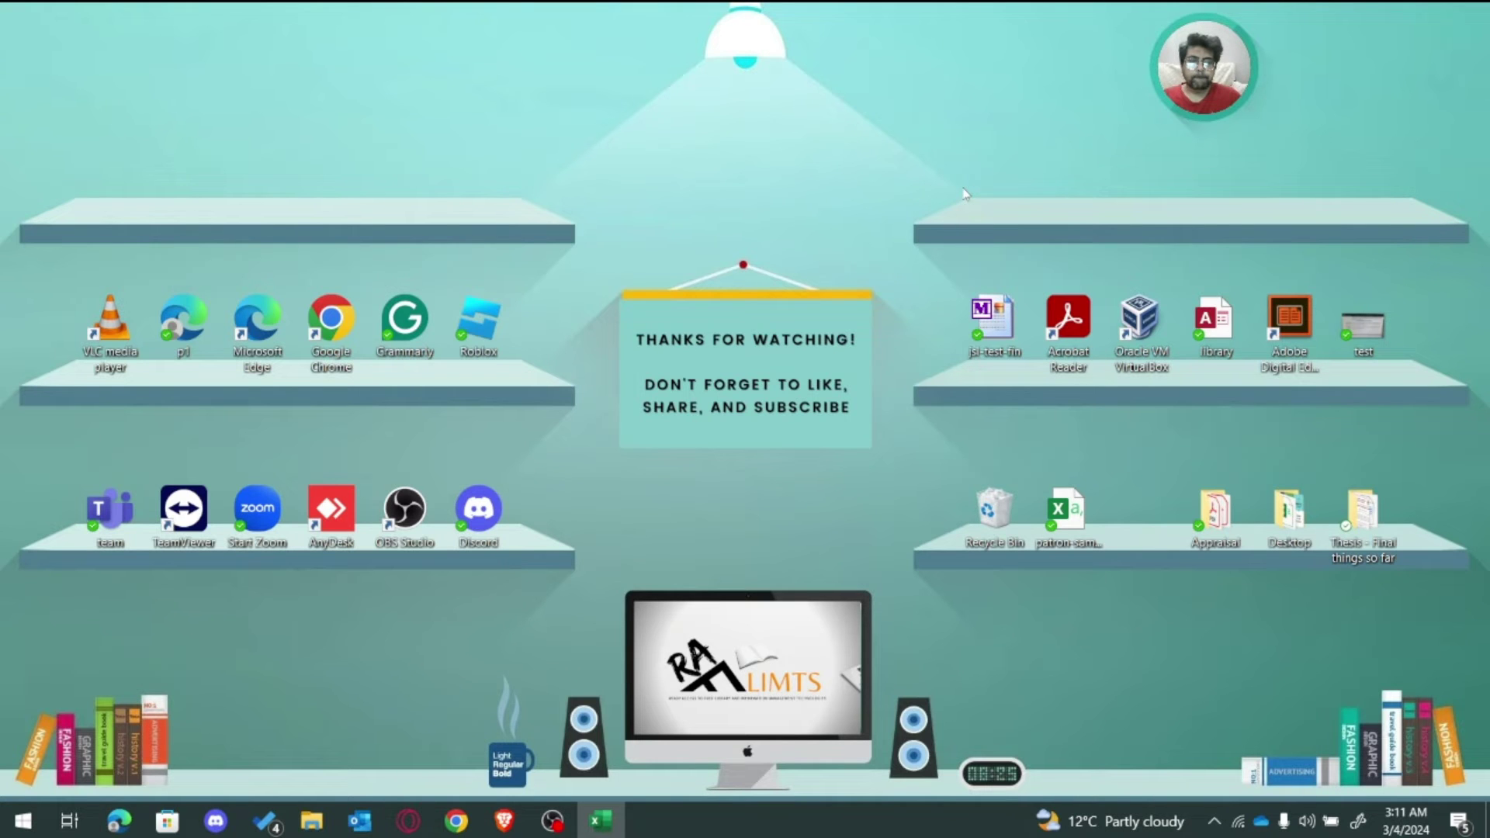
double_click(1081, 533)
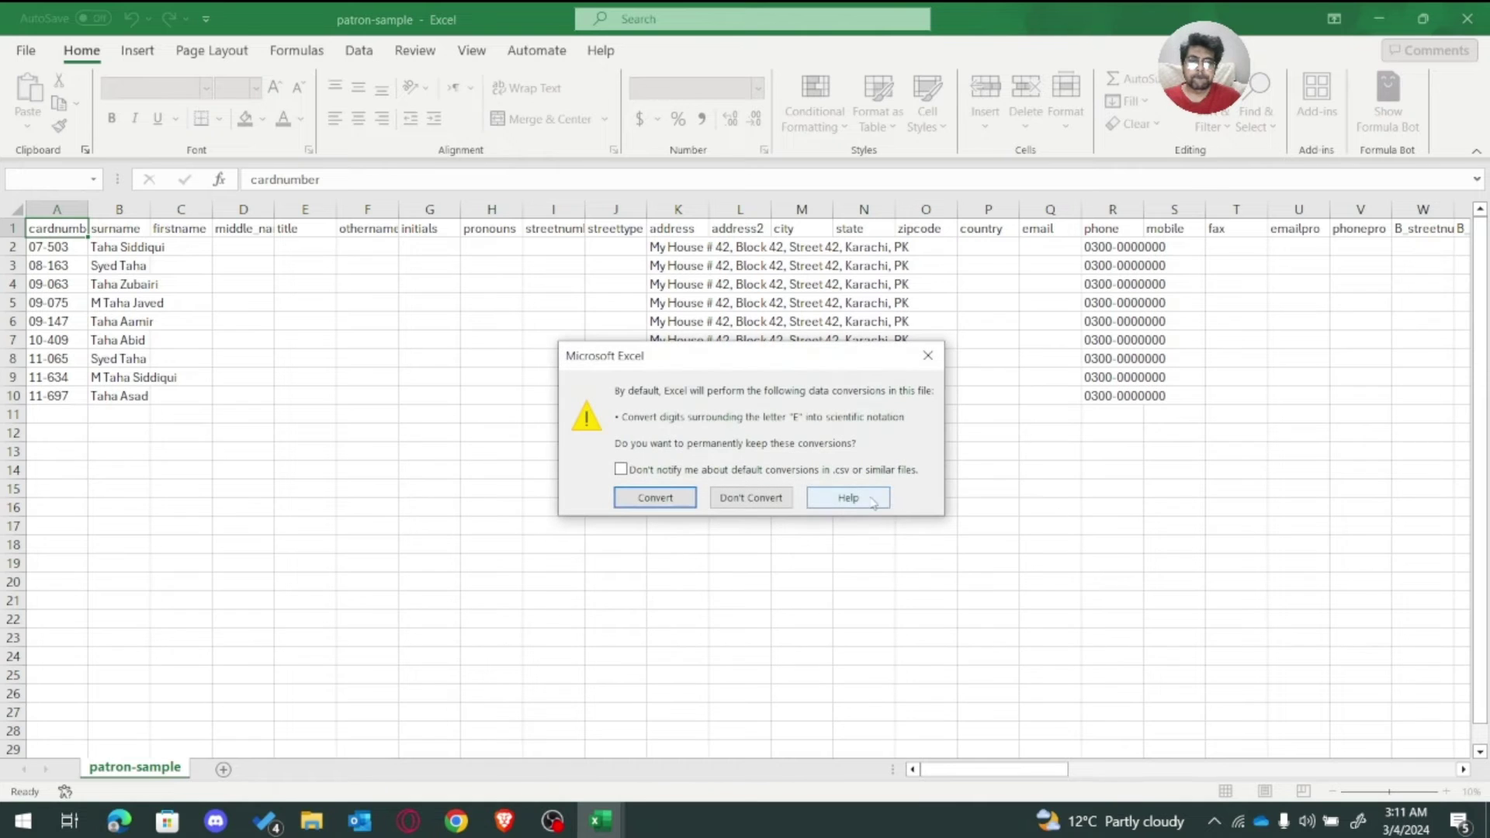
click(751, 498)
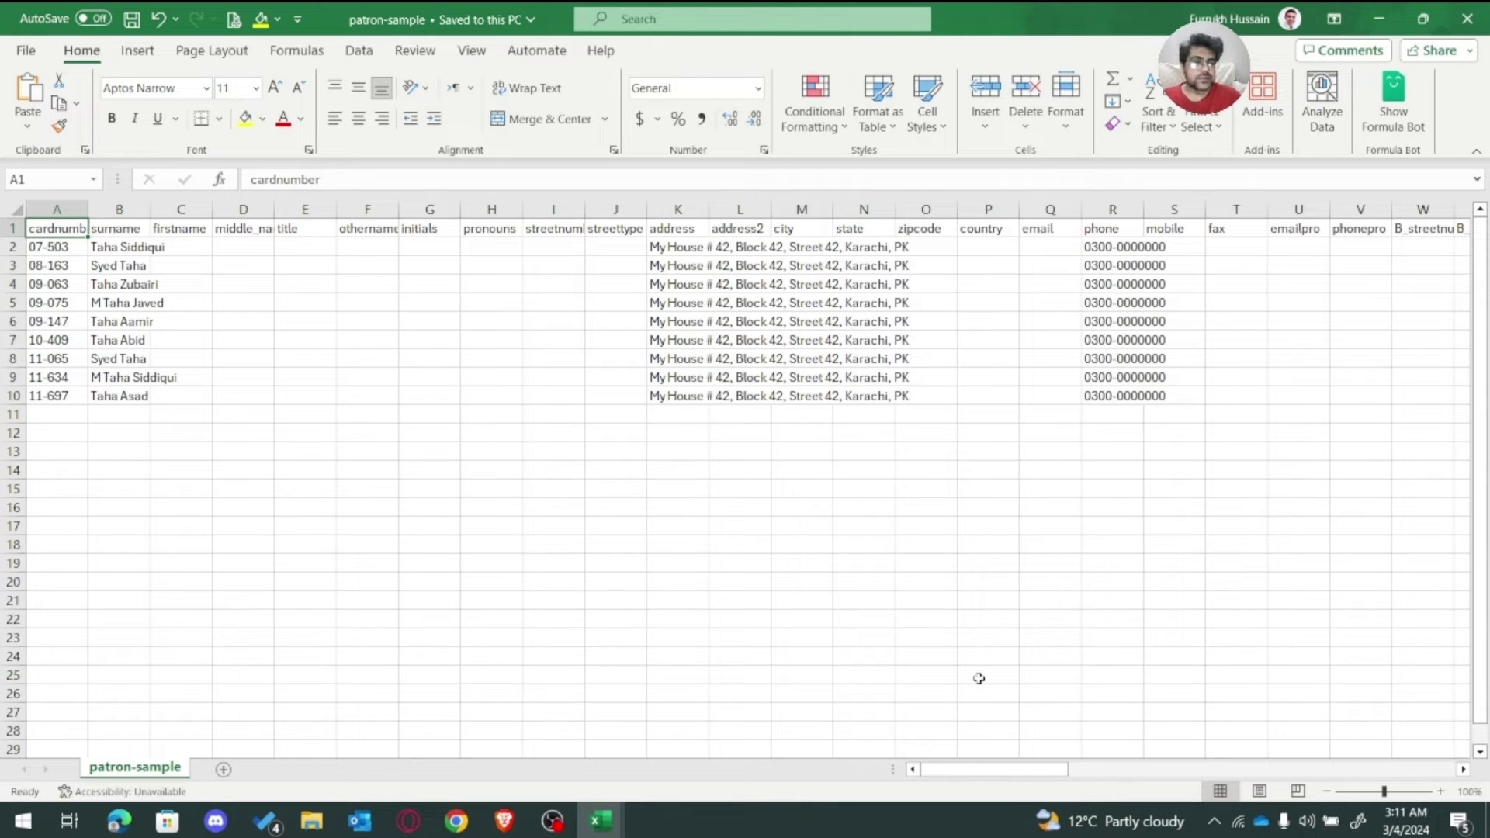
click(1399, 791)
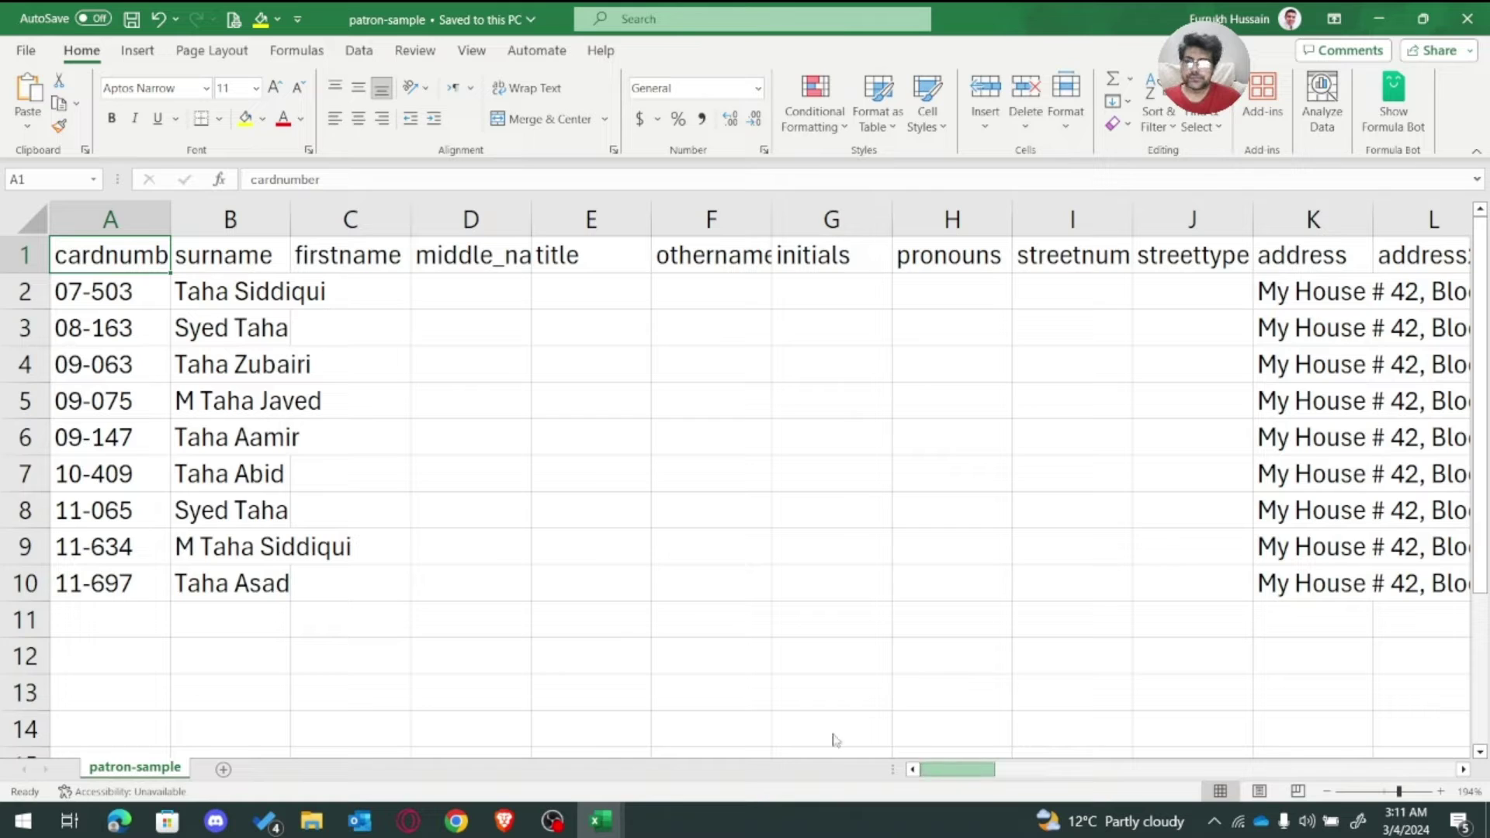
Step across the header row from cardnumber to branchcode and its first value, MAIN.
click(138, 285)
click(217, 253)
click(326, 245)
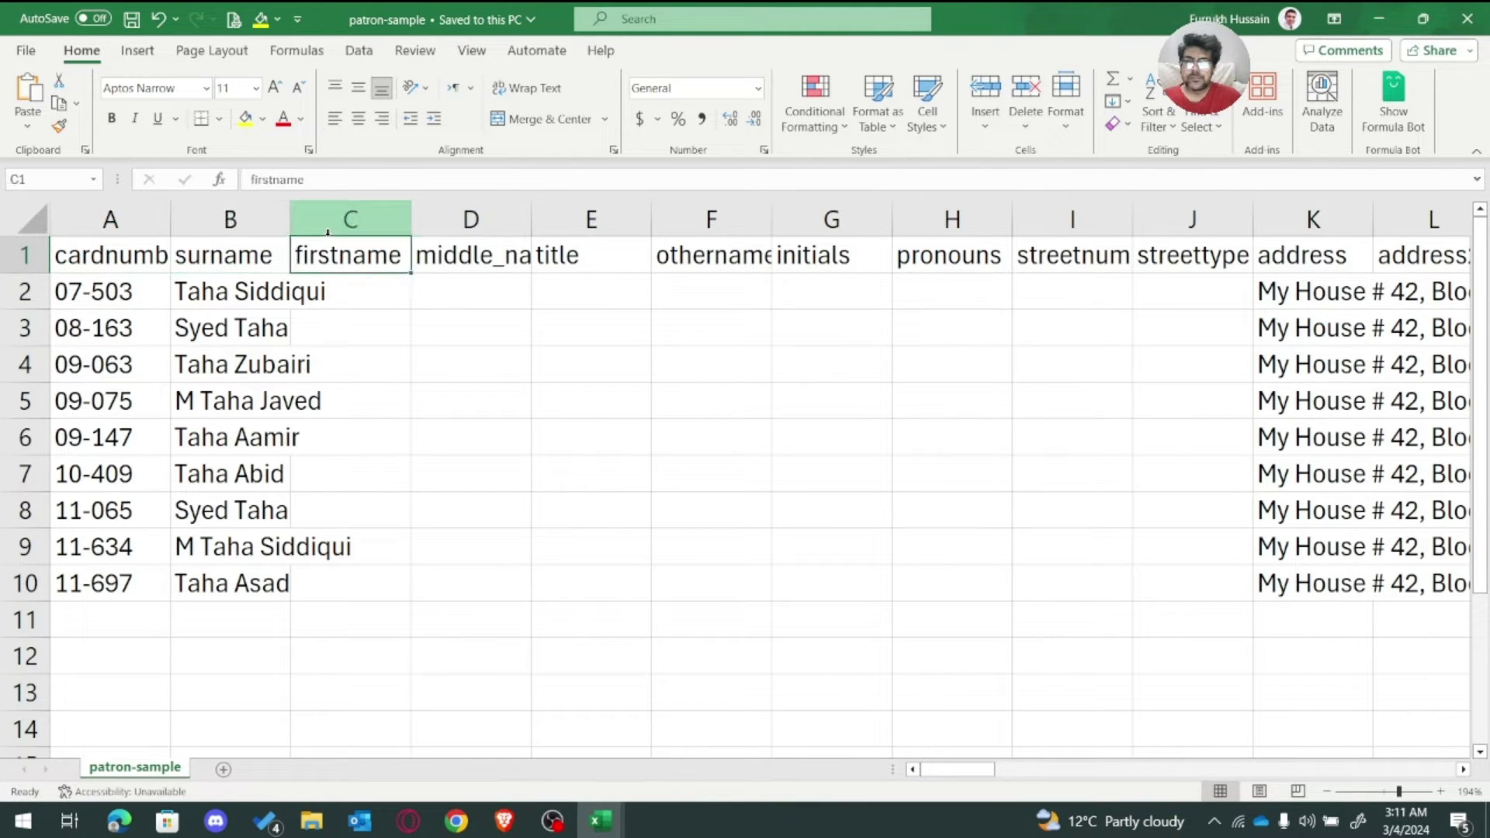
key(Down)
key(Right)
key(Left)
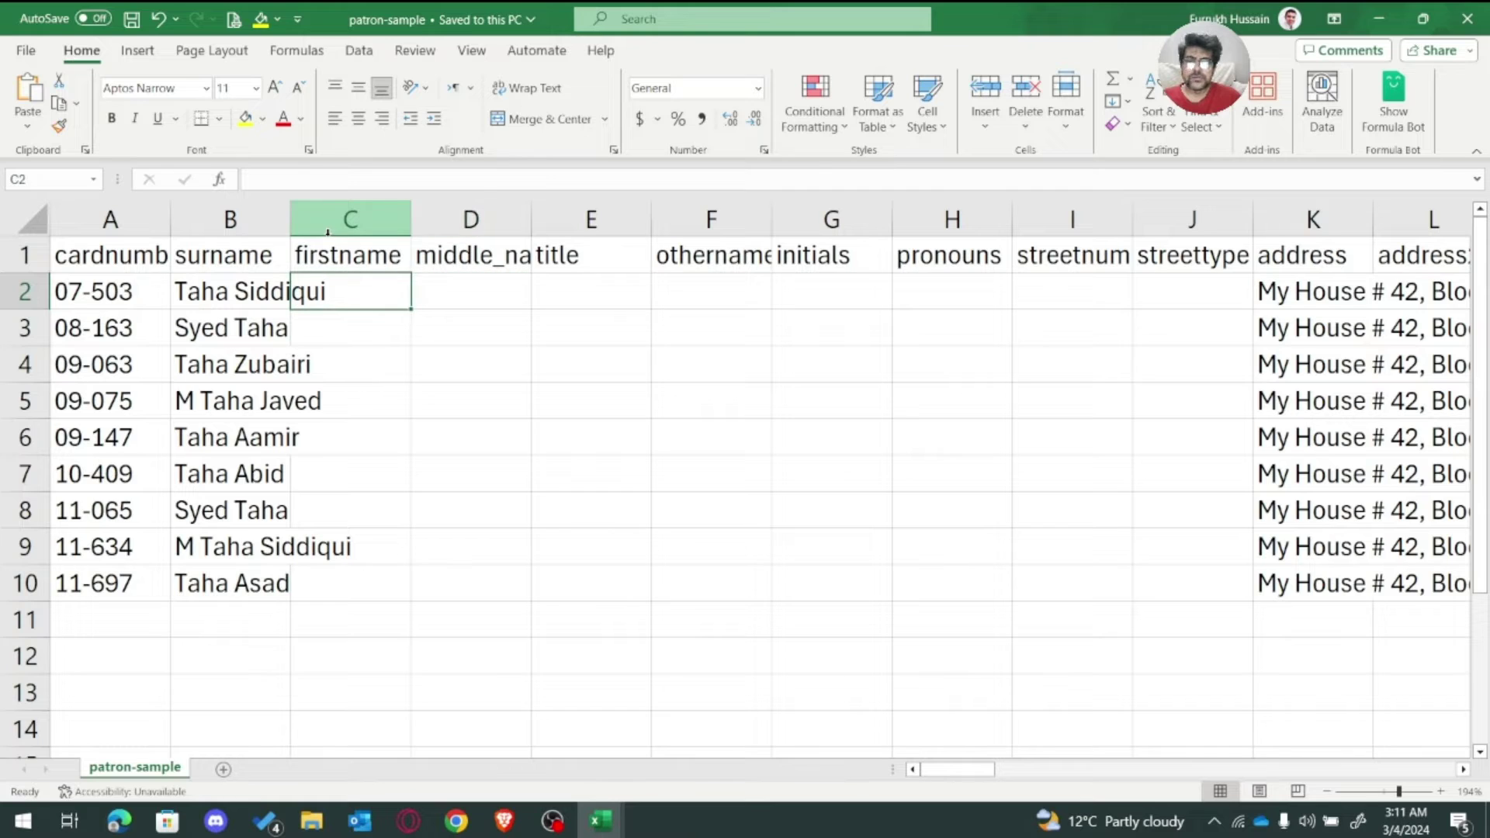
key(Up)
key(Right)
key(Right)
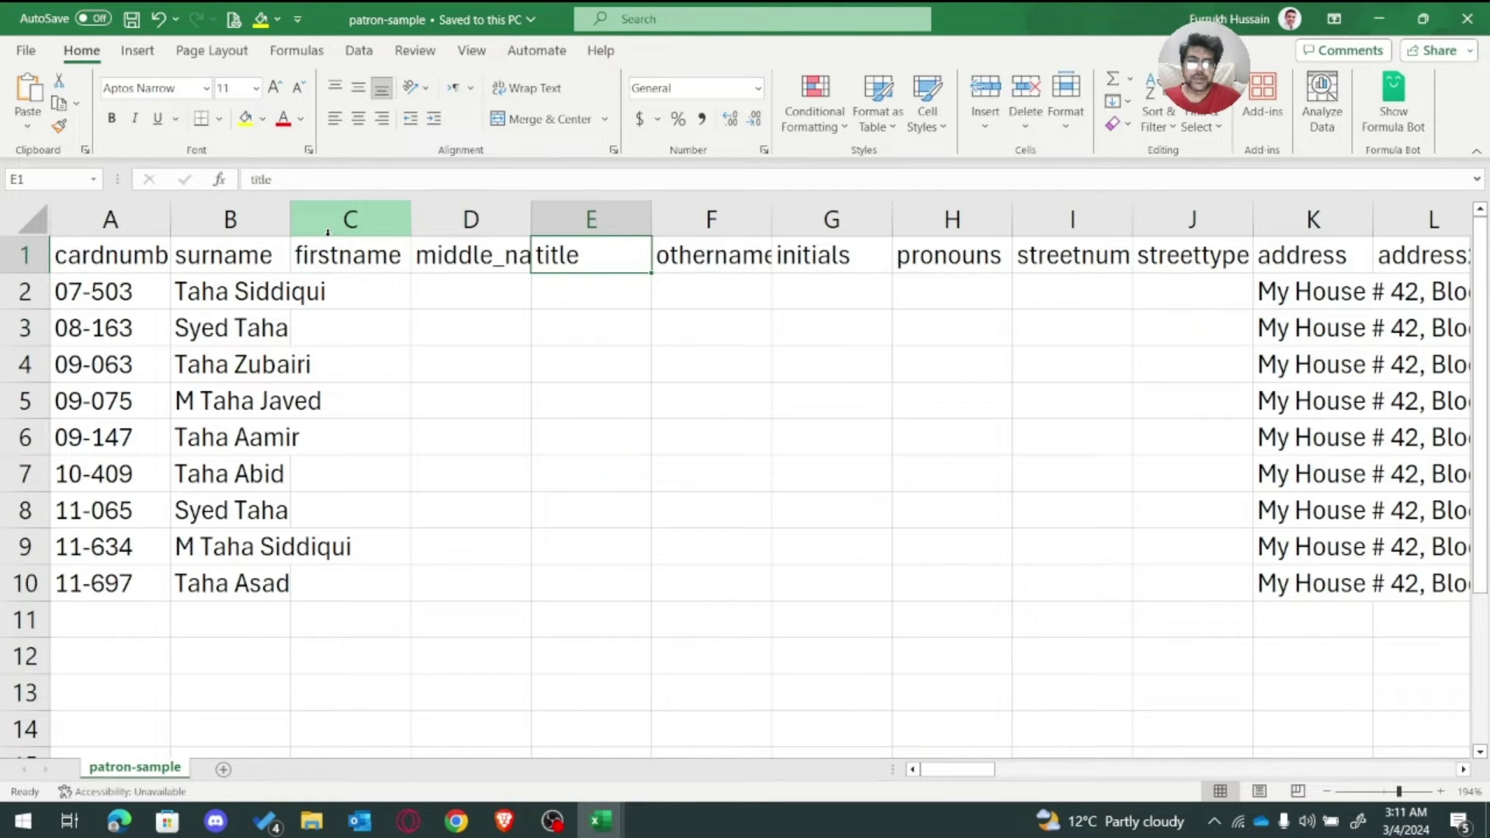
key(Right)
key(Right)
key(Right)
key(Right)
key(Right)
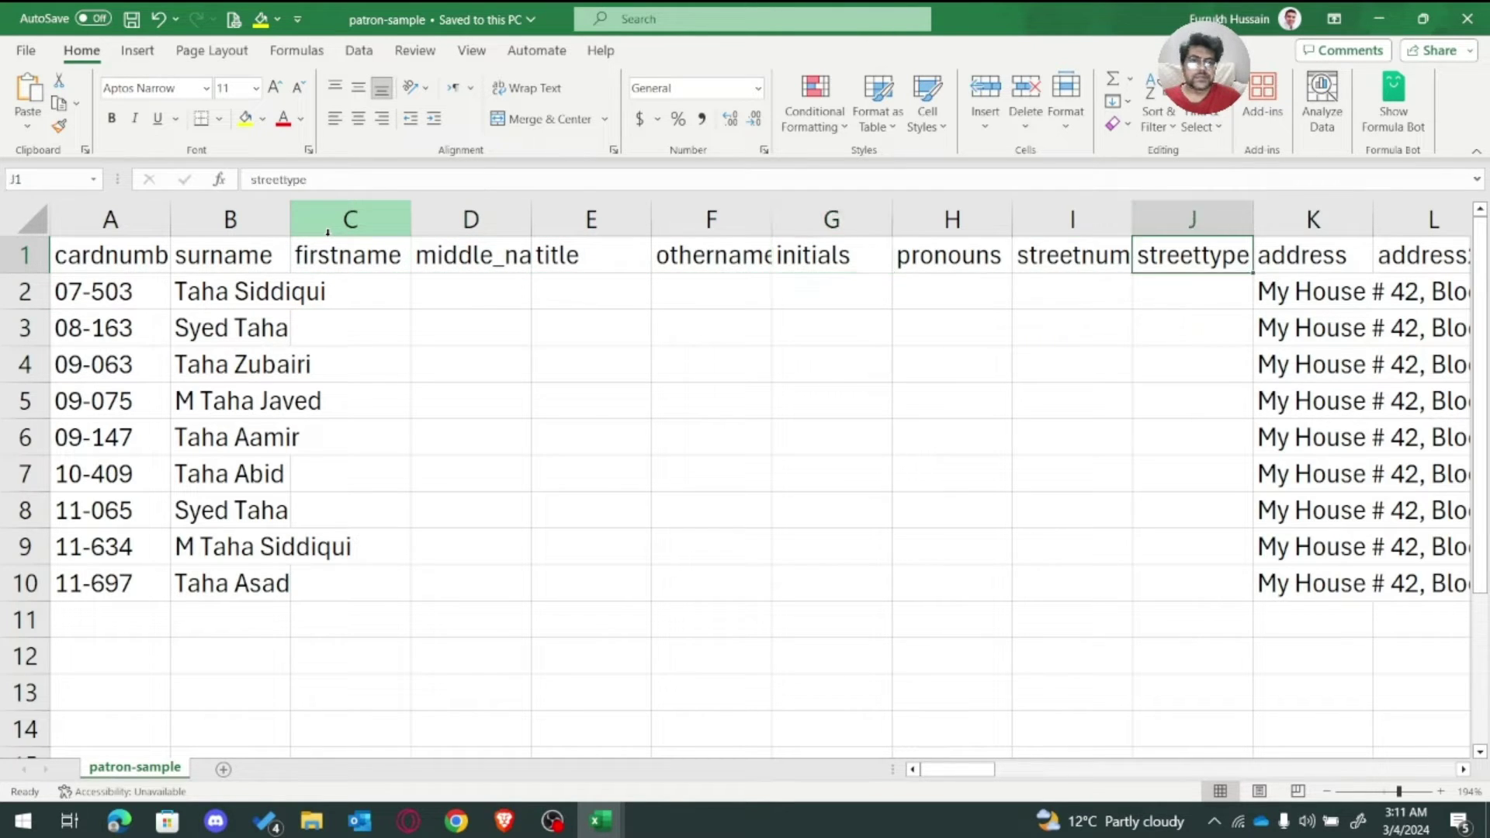
key(Right)
key(Right)
key(Left)
key(Right)
key(Right)
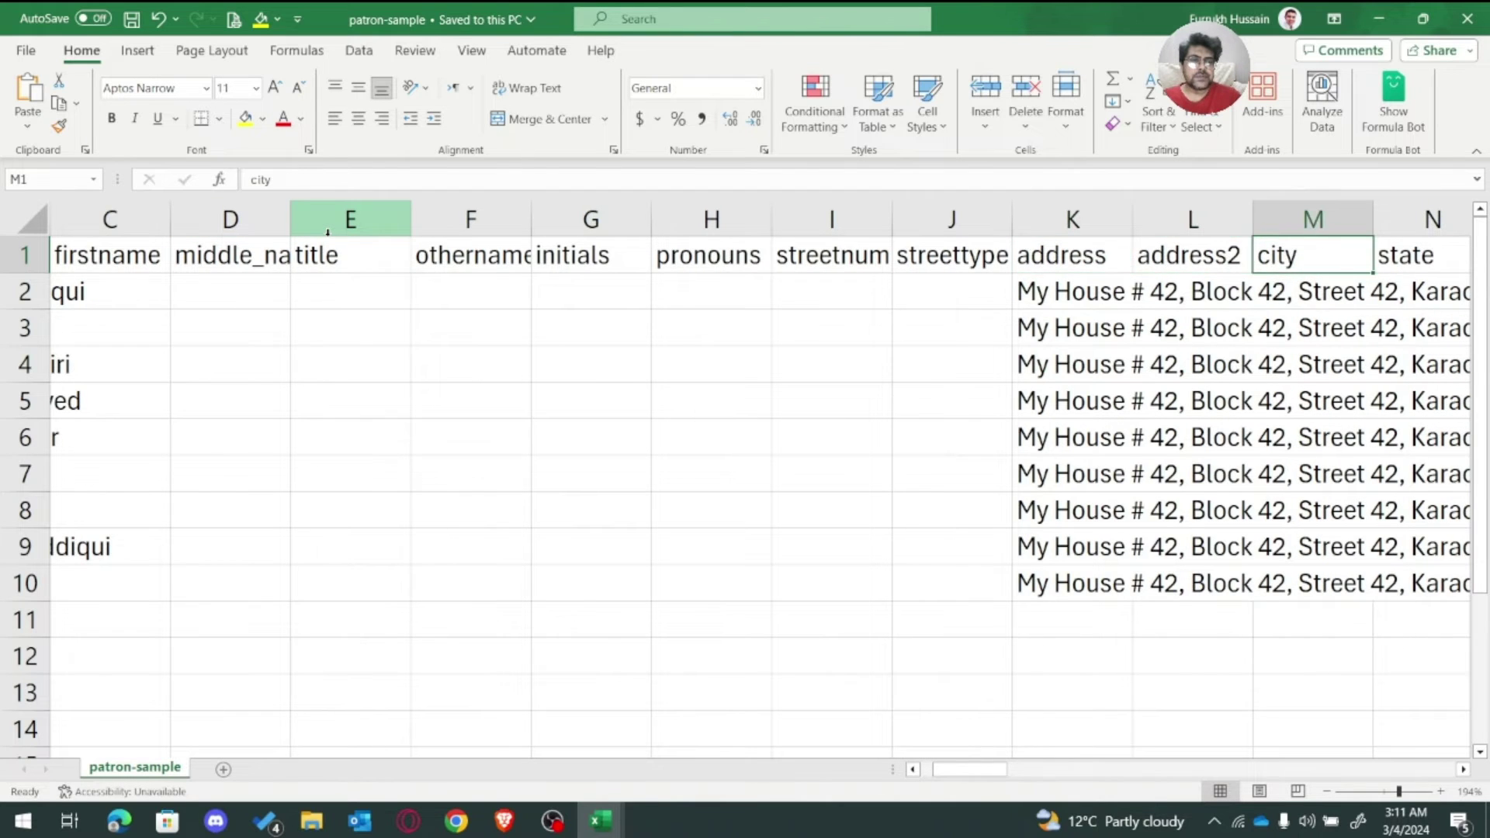
key(Right)
key(Right)
key(Right)
key(Right)
key(Right)
key(Right)
key(Left)
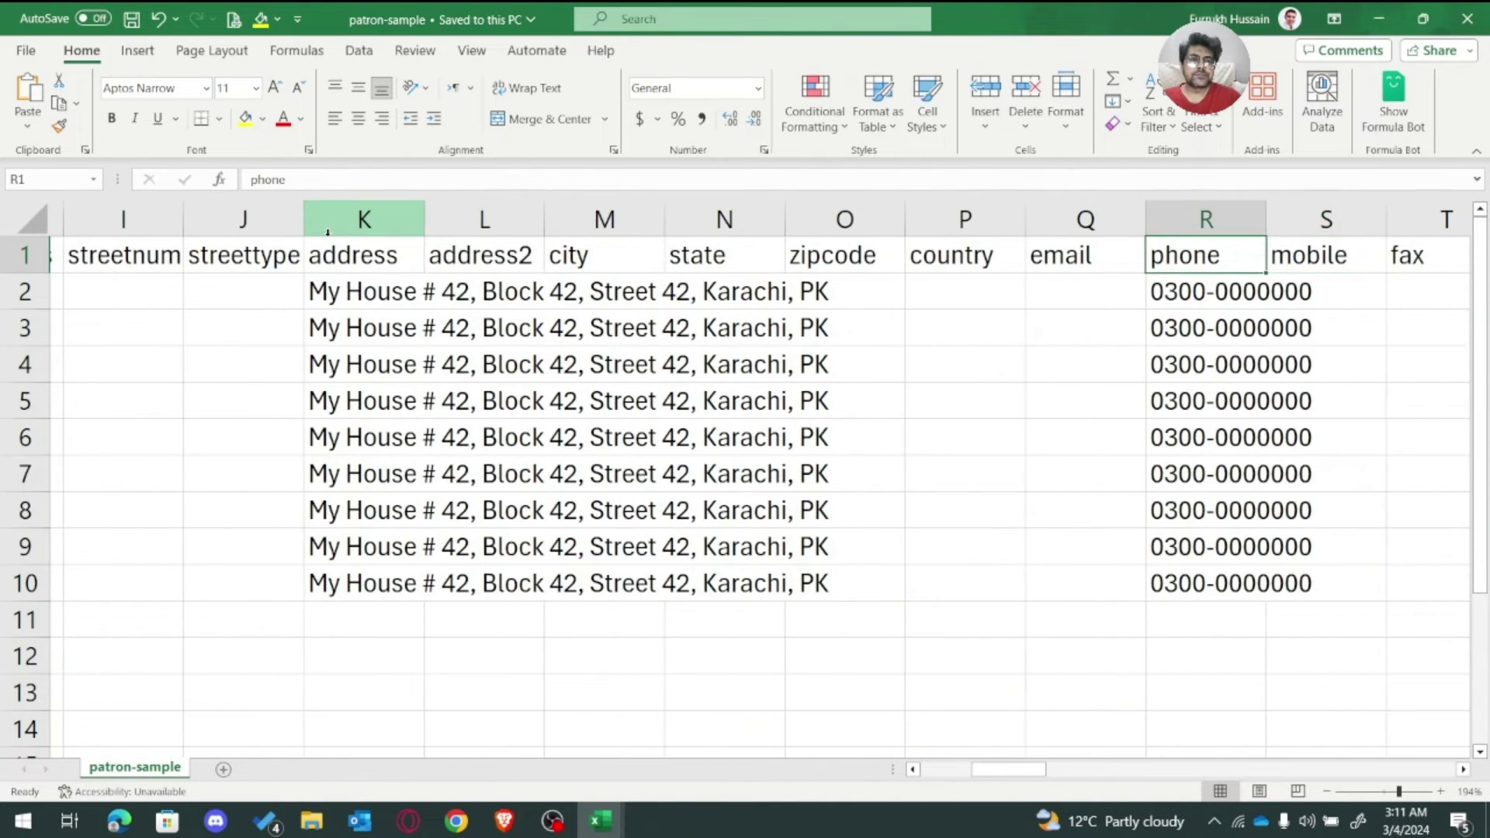
key(Right)
key(Right)
key(Right)
key(Right)
key(Right)
key(Right)
key(Right)
key(Right)
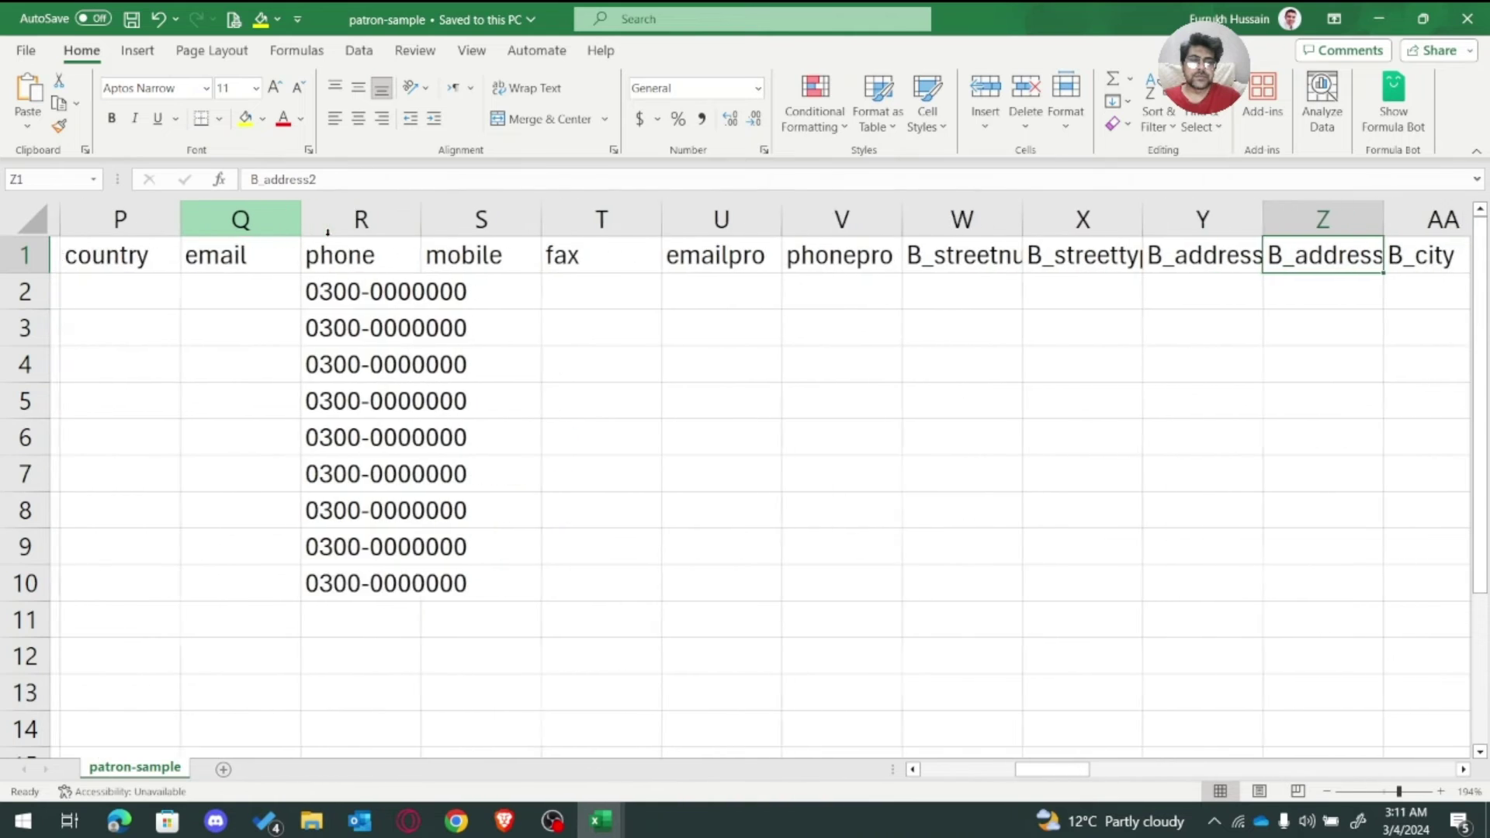
key(Right)
key(Right)
key(Right)
key(Right)
key(Right)
key(Right)
key(Right)
key(Right)
key(Right)
key(Right)
key(Right)
key(Right)
key(Right)
key(Right)
key(Right)
key(Right)
key(Right)
key(Left)
key(Left)
key(Left)
key(Left)
key(Left)
key(Left)
key(Left)
key(Left)
key(Left)
key(Left)
key(Left)
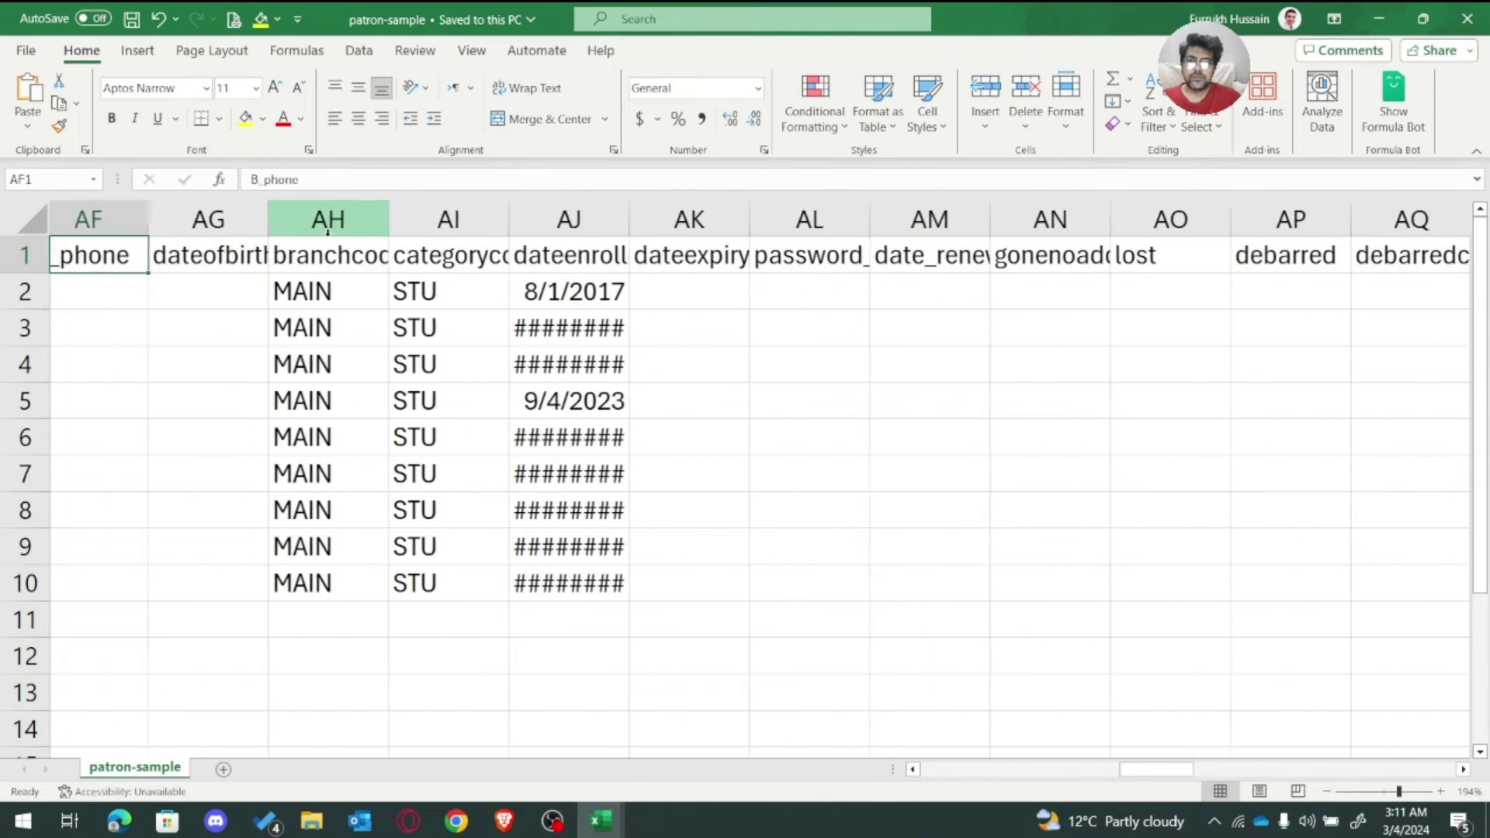
key(Right)
key(Right)
key(Down)
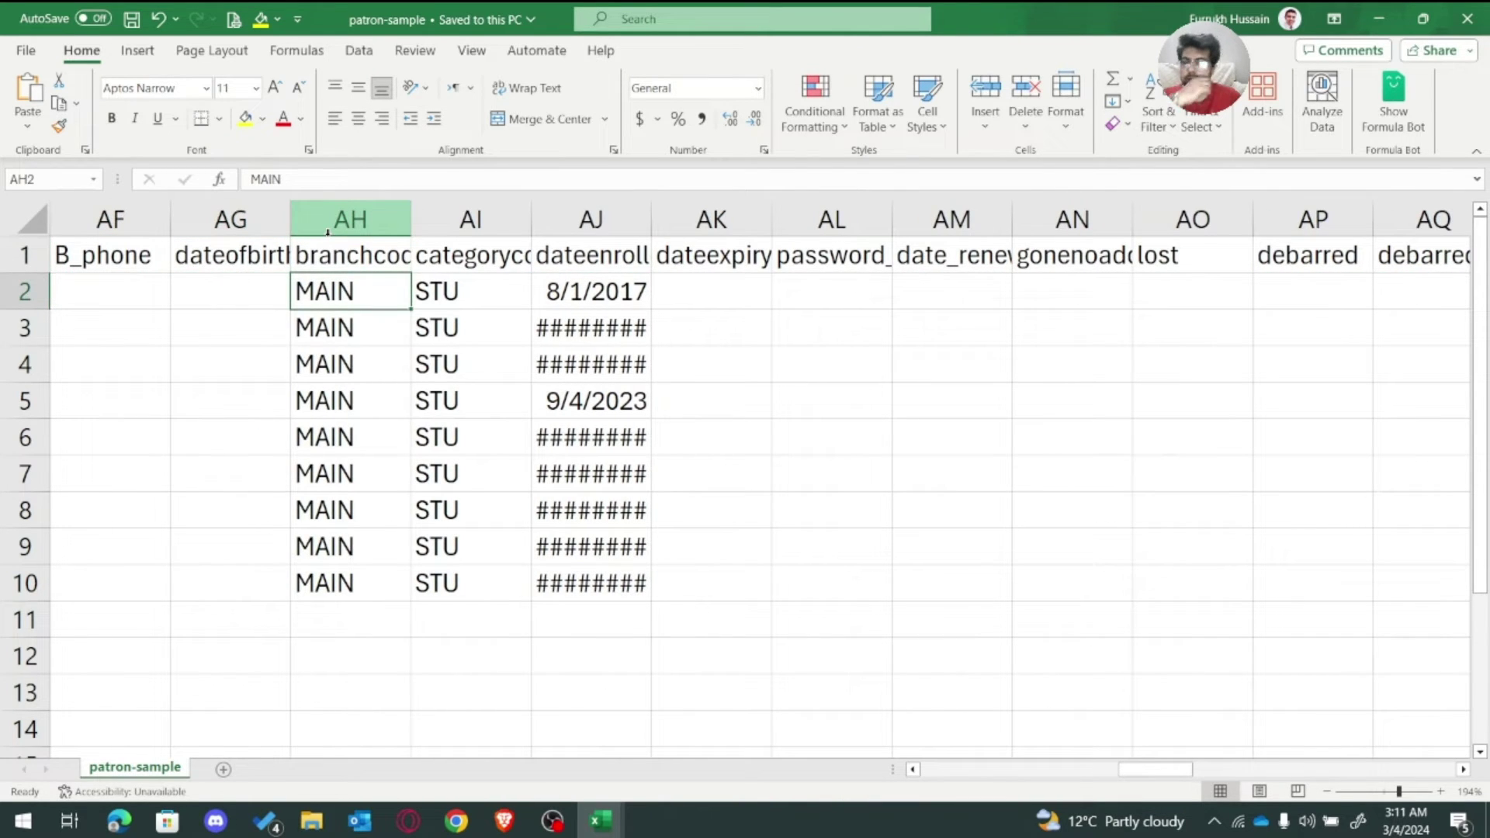
In a new Koha tab, find Centerville's library code CPL under Administration > Libraries, then return to Excel.
click(455, 823)
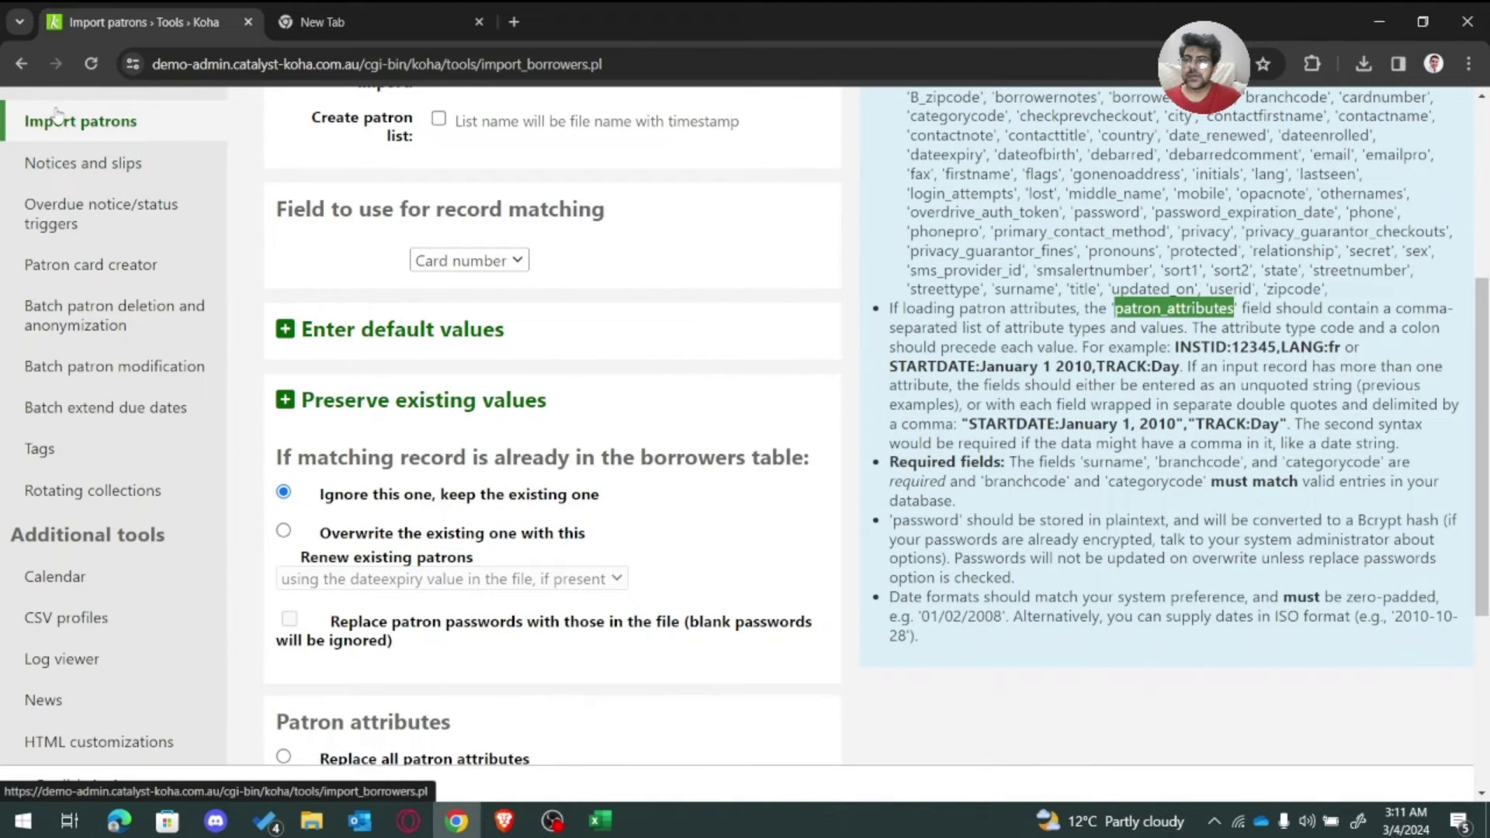
click(1484, 151)
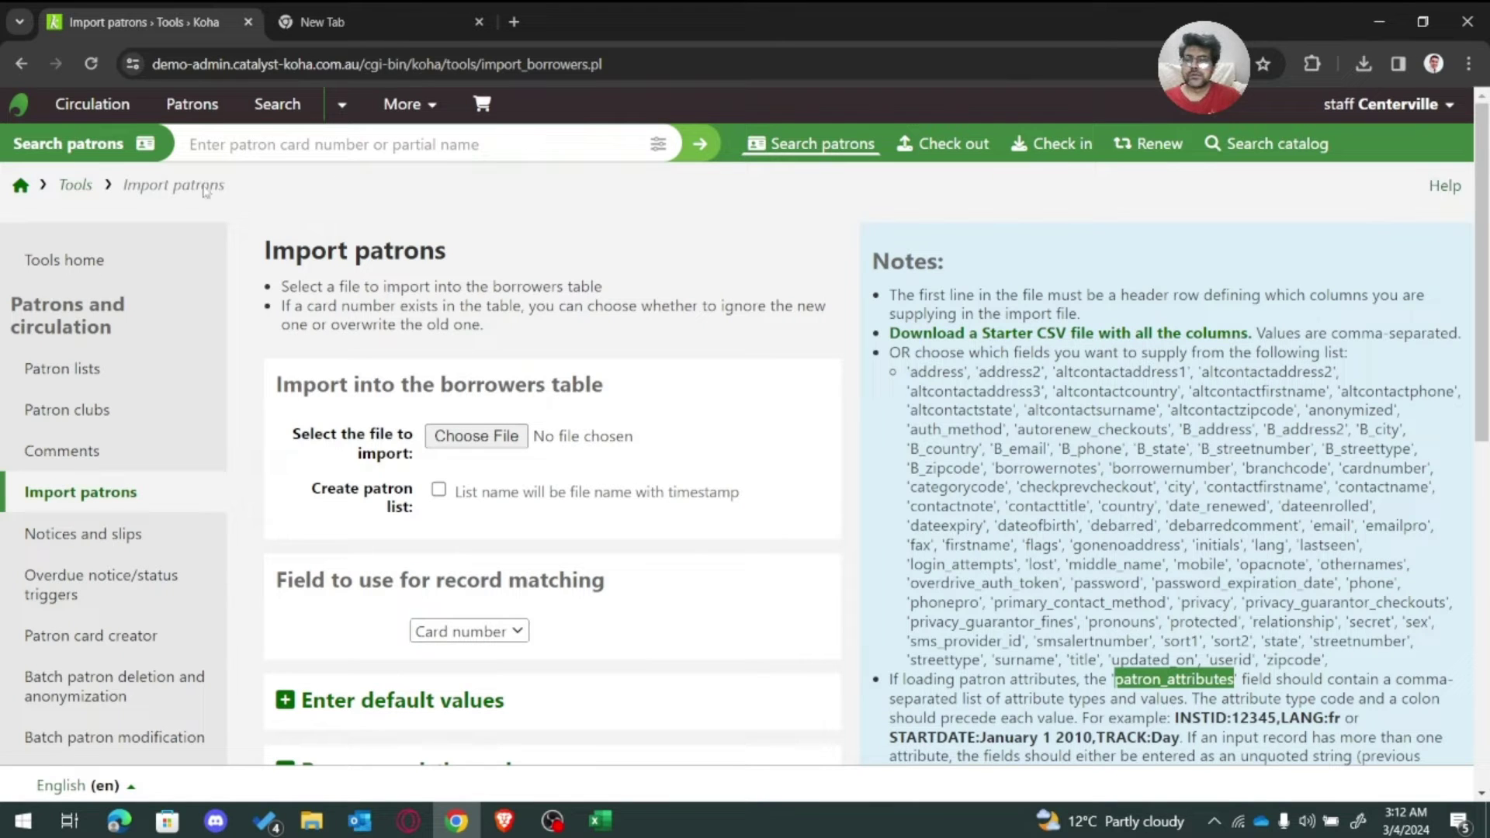
right_click(16, 196)
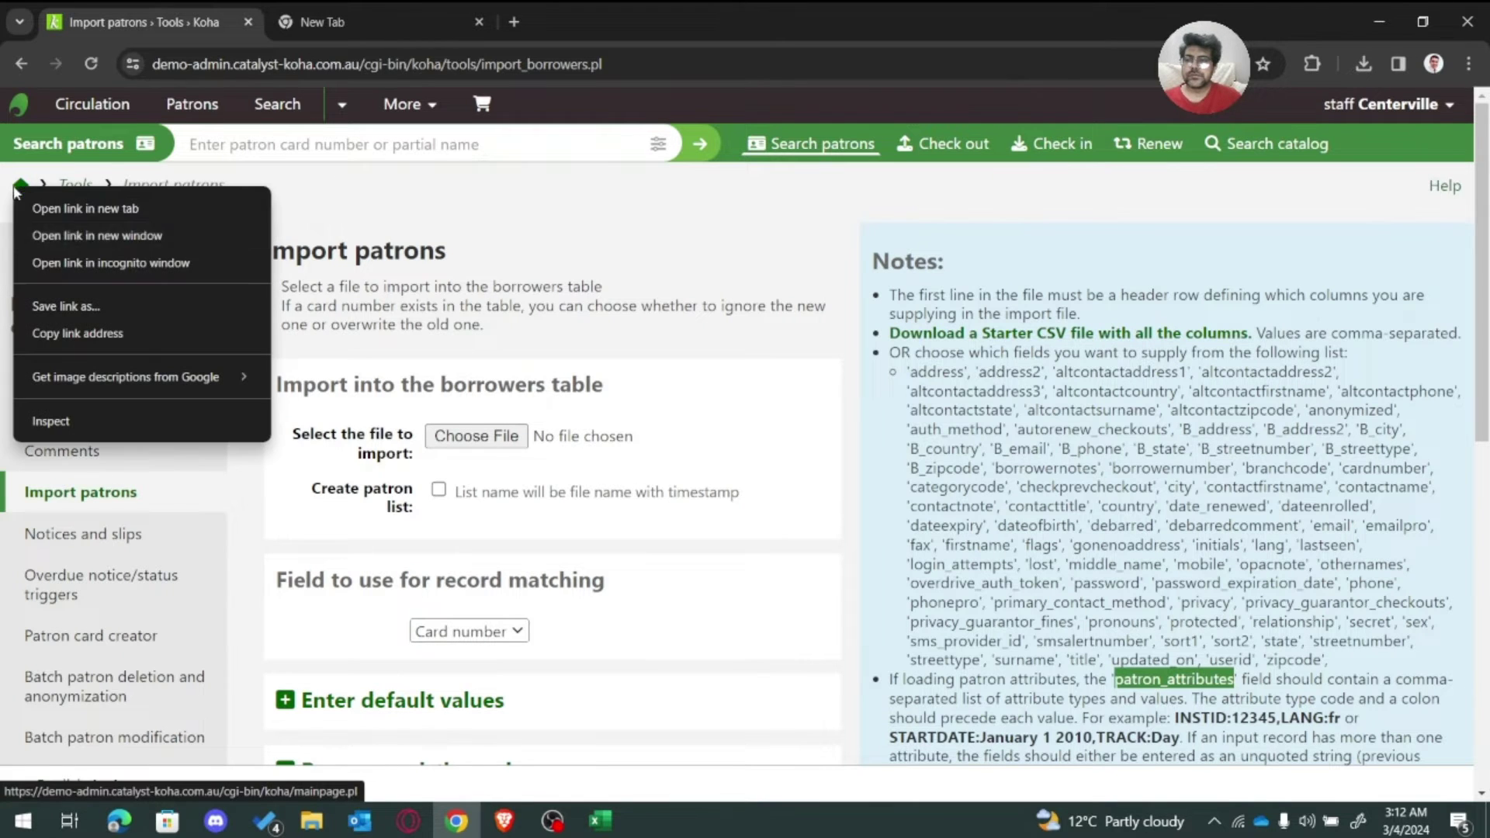
click(78, 208)
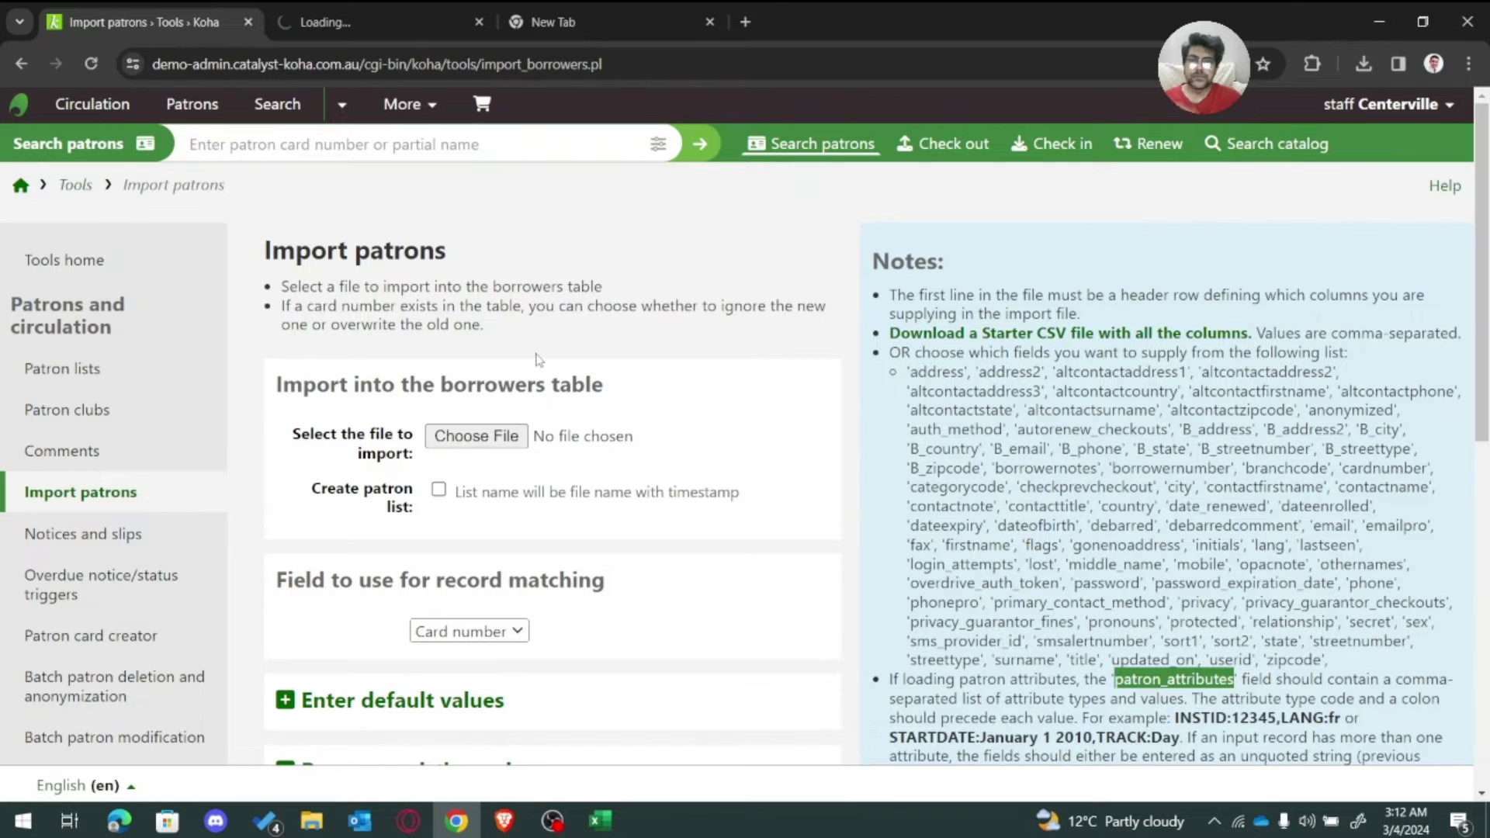
click(381, 22)
click(807, 621)
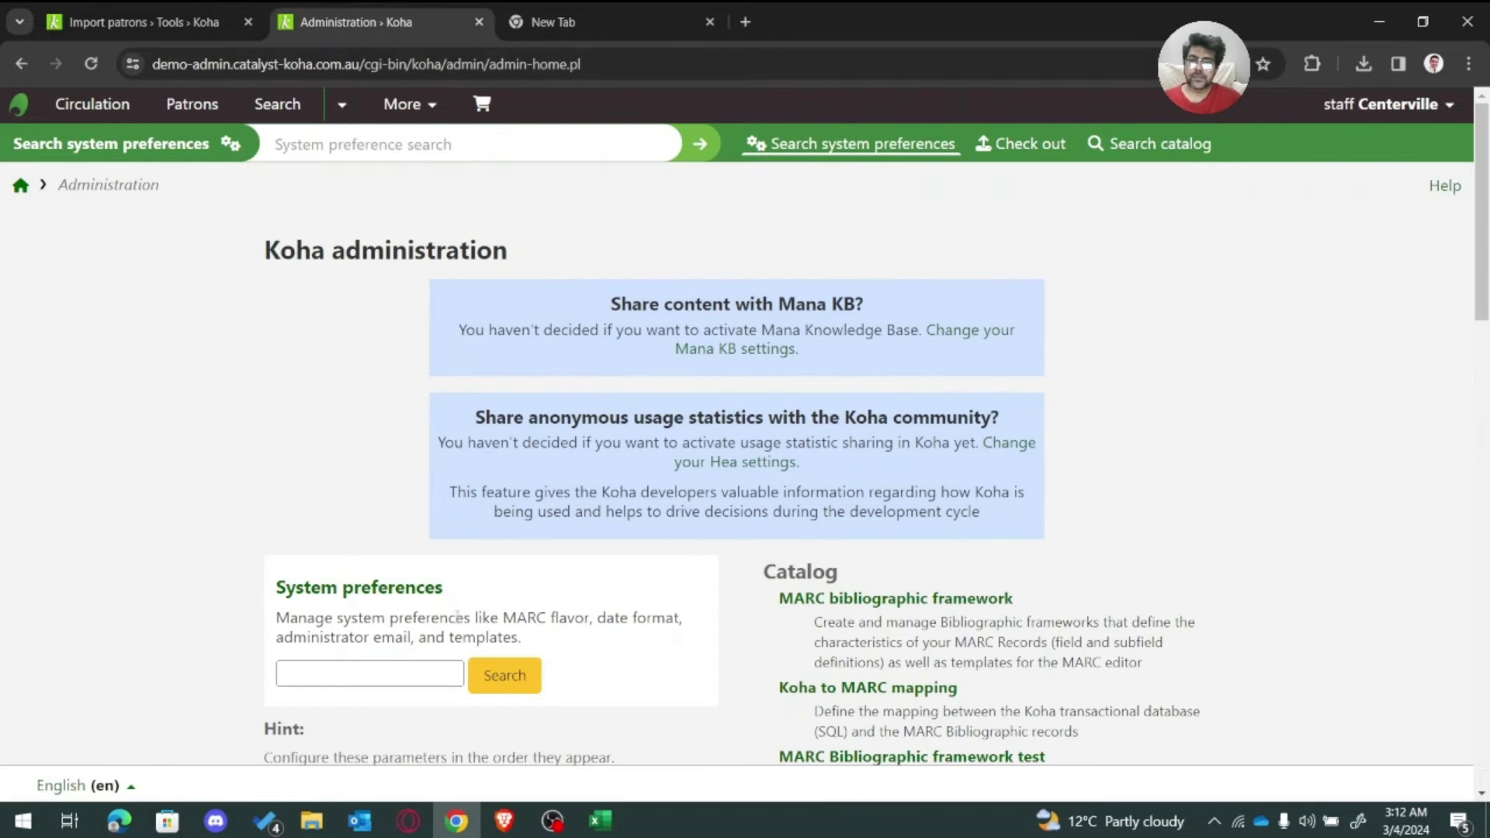
click(1486, 415)
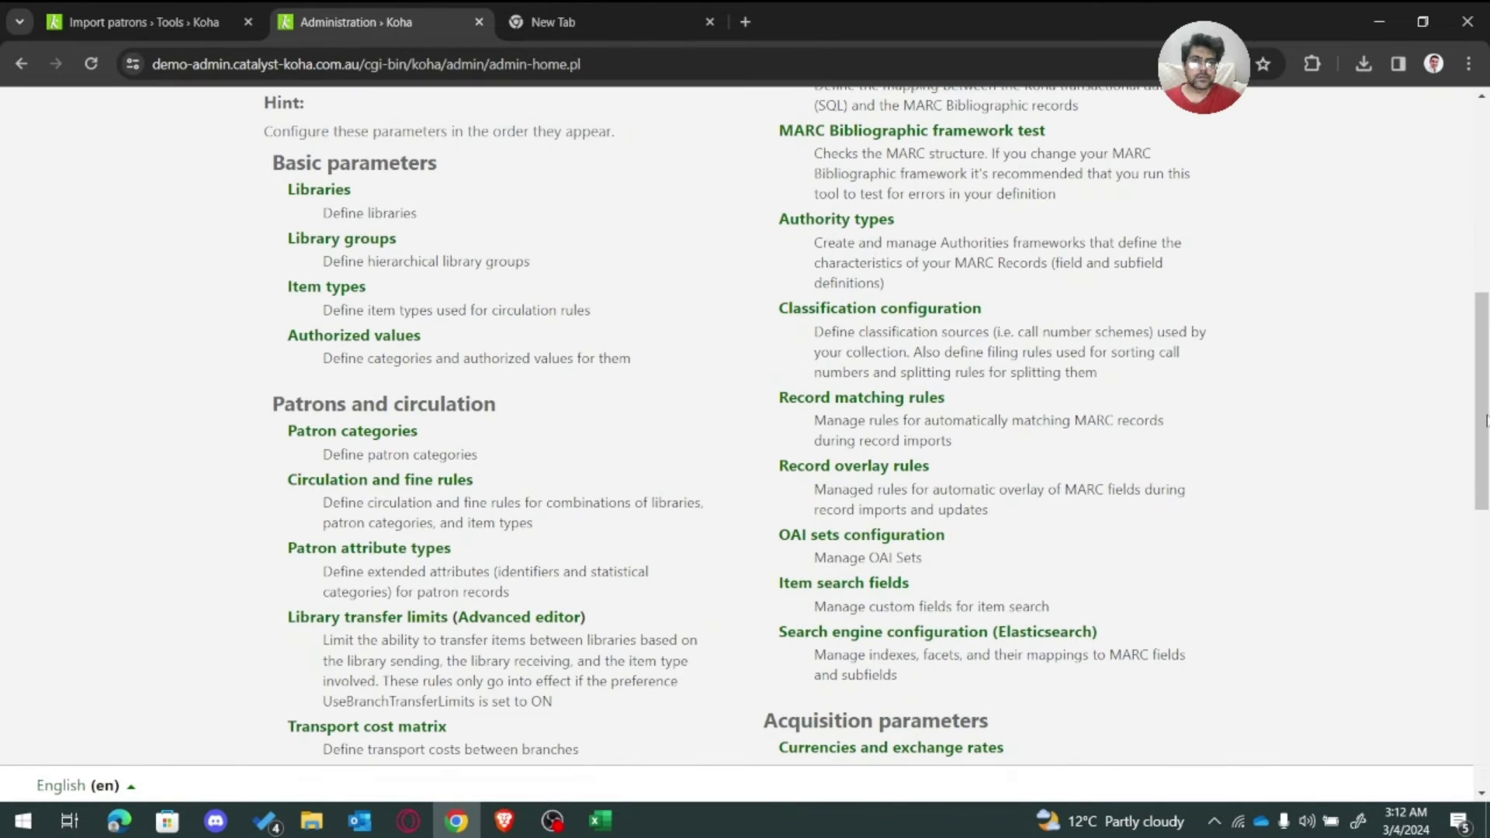
click(340, 194)
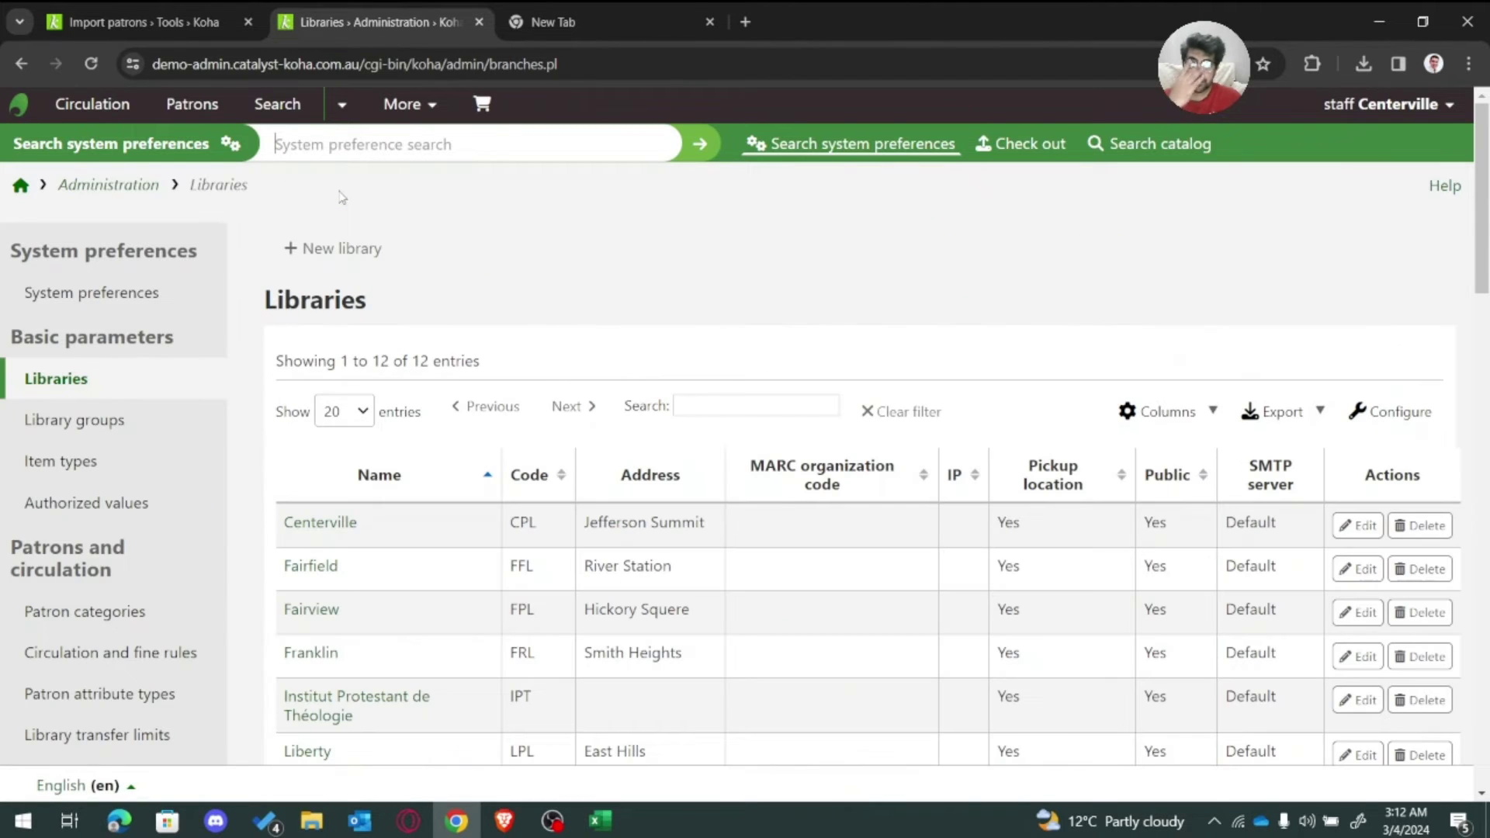
key(alt+Tab)
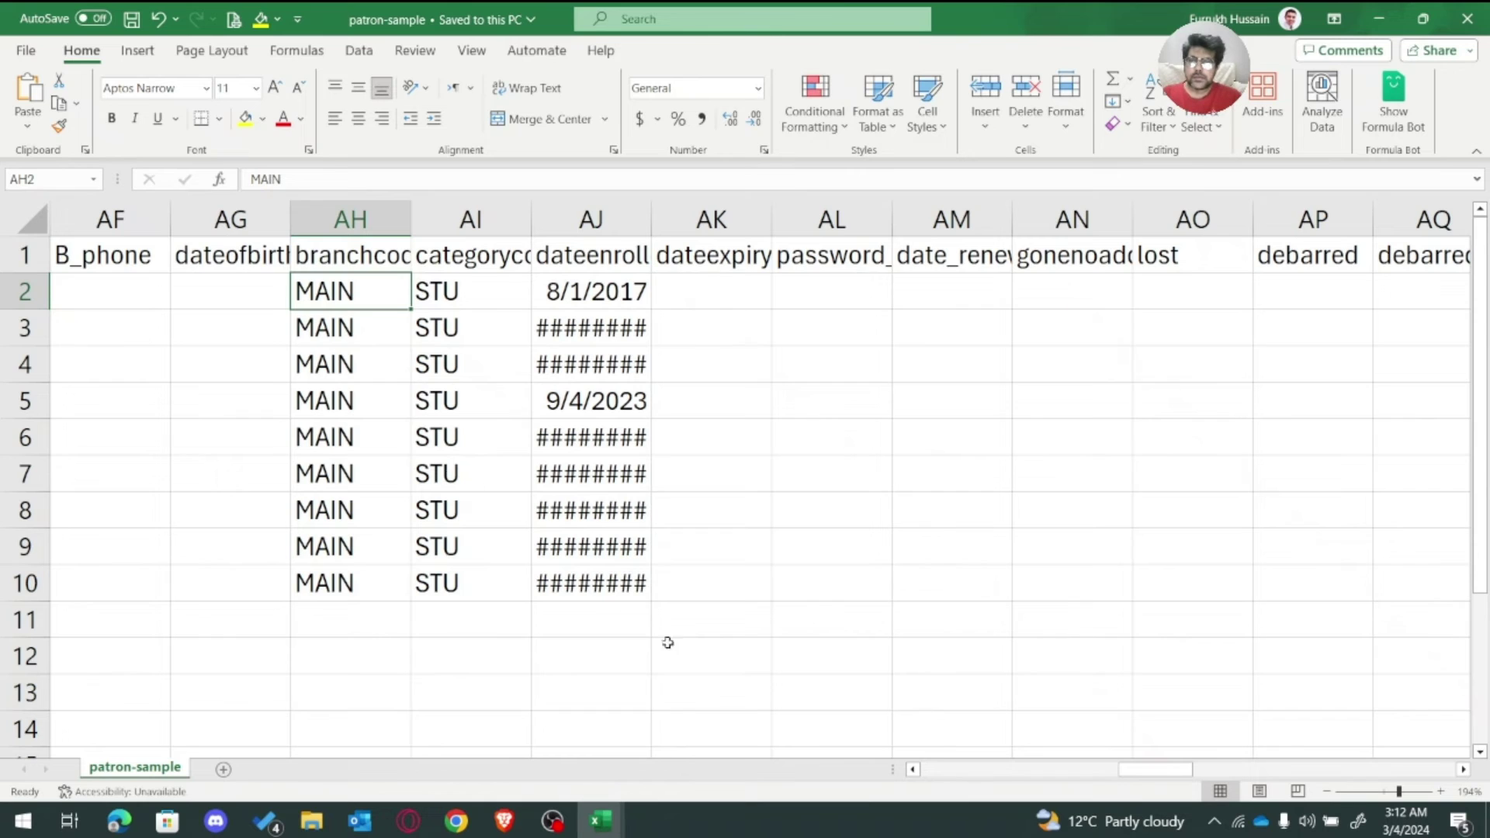
Set the branchcode to CPL for all nine patrons, rows 2 to 10.
text(CPL)
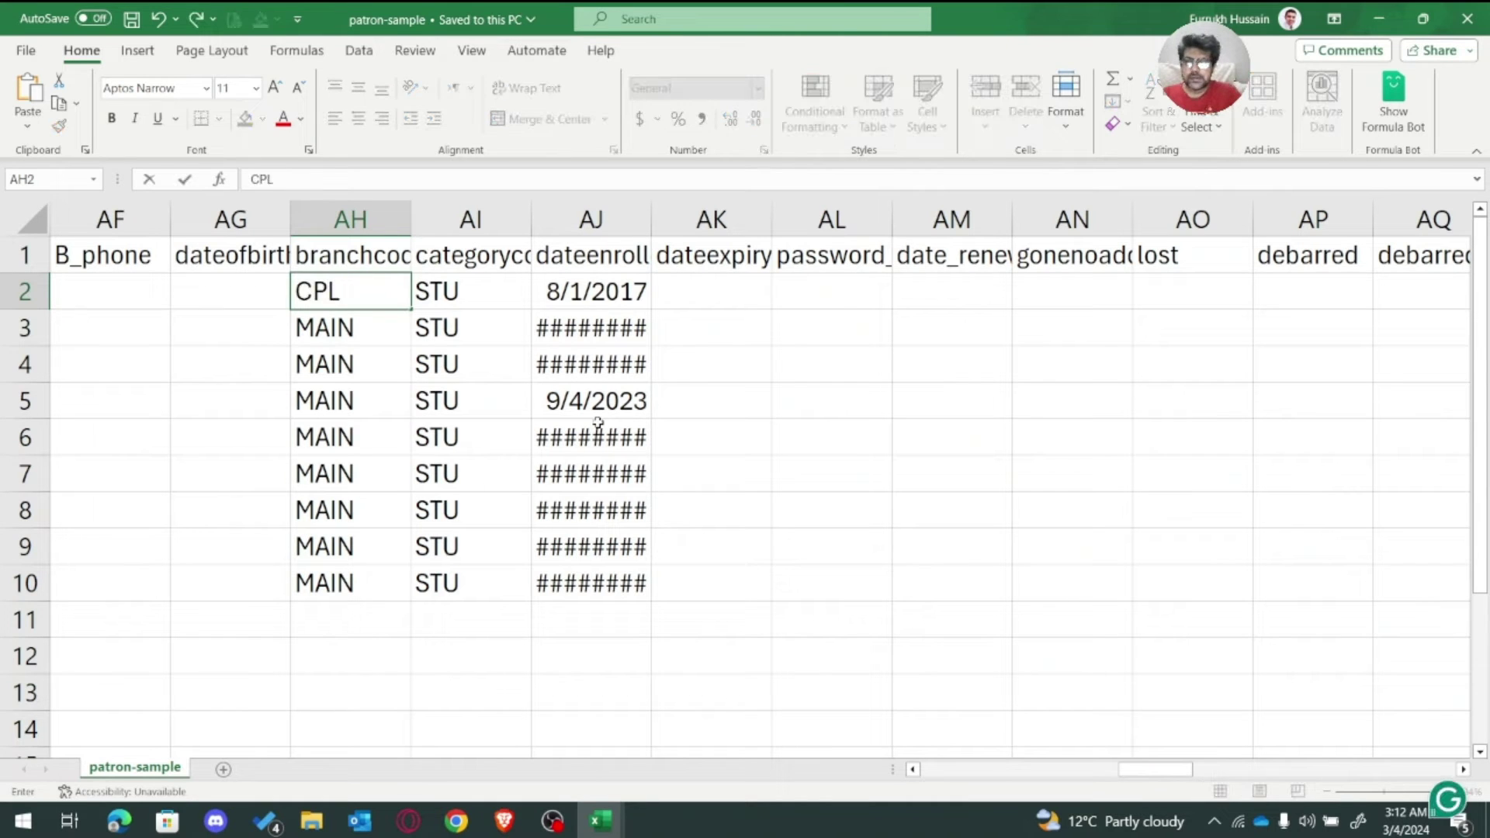
key(Return)
key(Up)
key(ctrl+c)
key(Down)
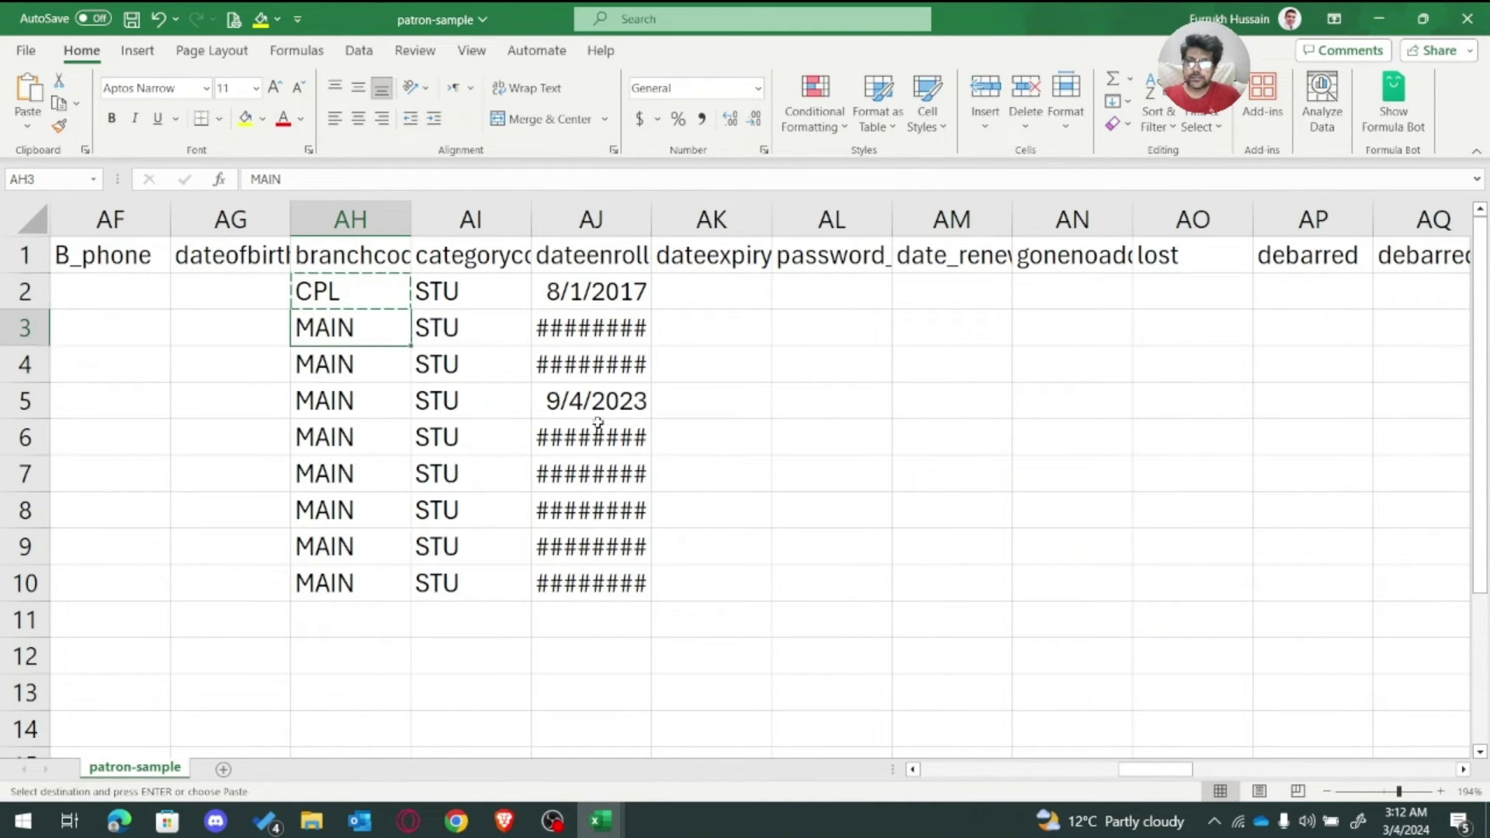
key(shift+Down)
key(shift+Down)
key(shift+Down)
key(shift+Down)
key(shift+Down)
key(shift+Down)
key(shift+Down)
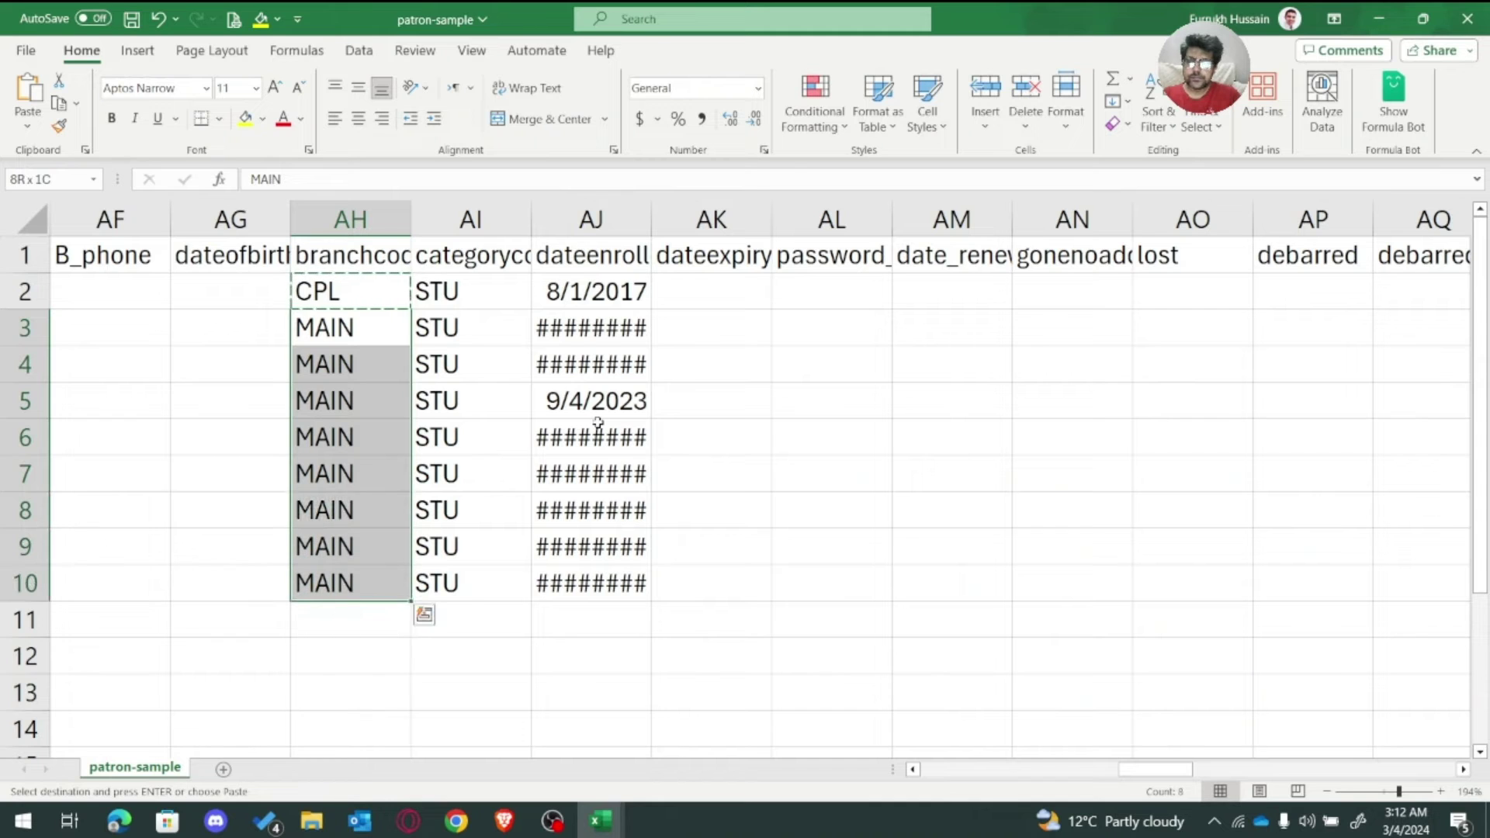
key(ctrl+v)
key(Right)
key(Up)
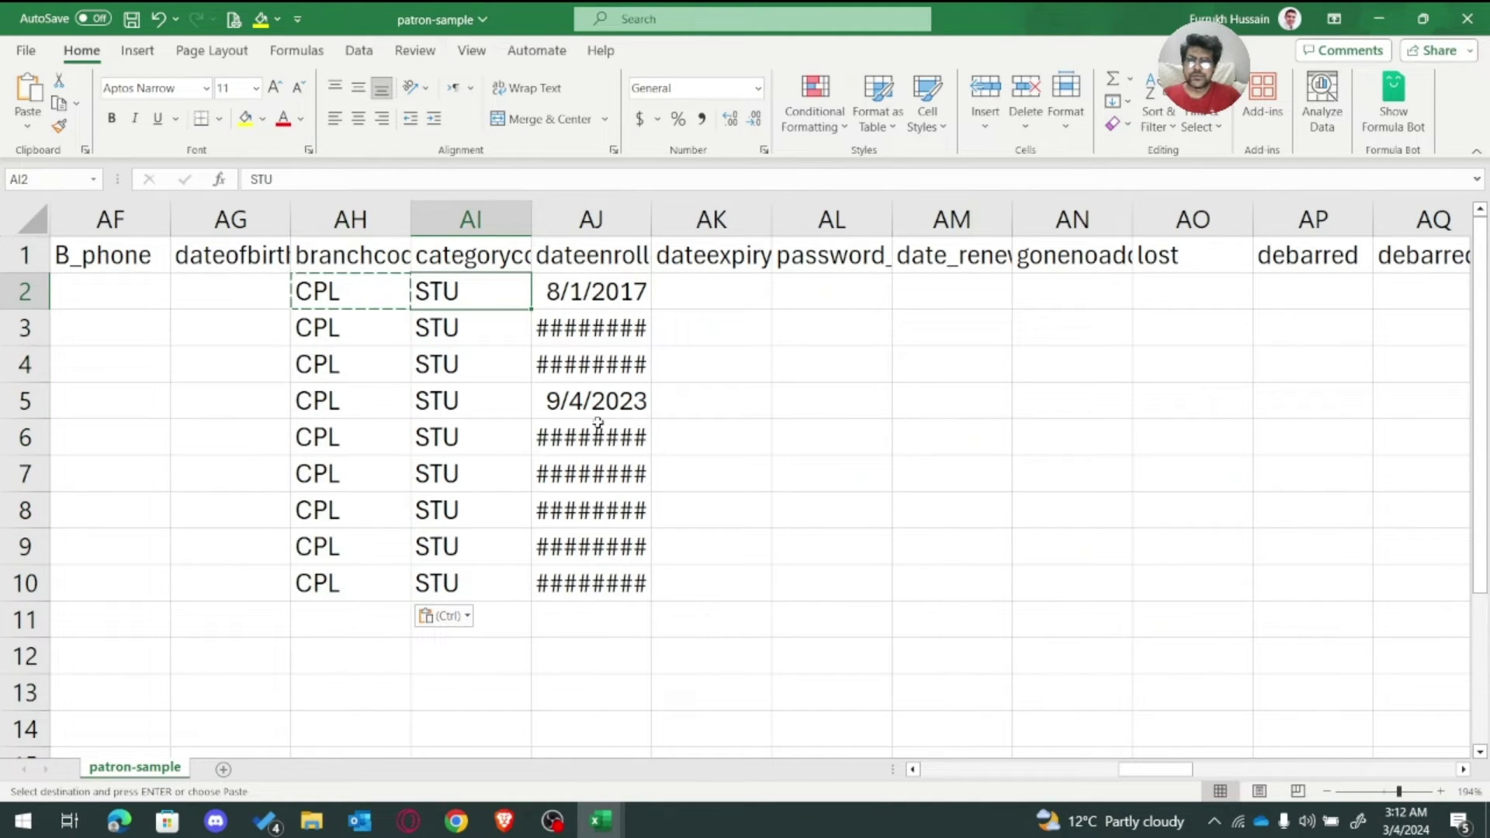
Change categorycode STU to ST for all nine patrons and autofit the dateenrolled column.
key(alt+Tab)
key(alt+Tab)
key(F2)
key(shift+Left)
key(shift+Left)
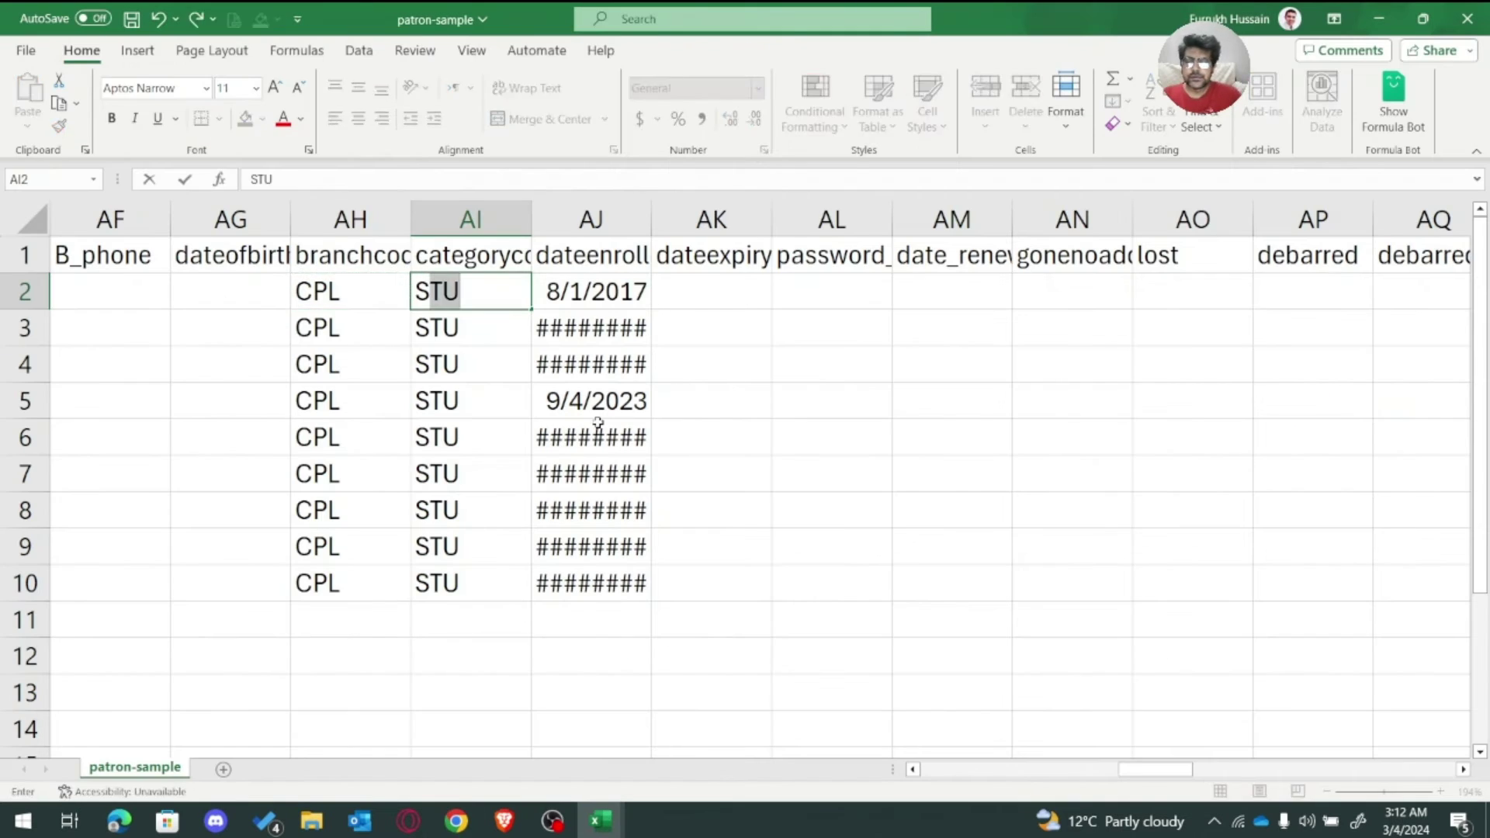
key(BackSpace)
key(Tab)
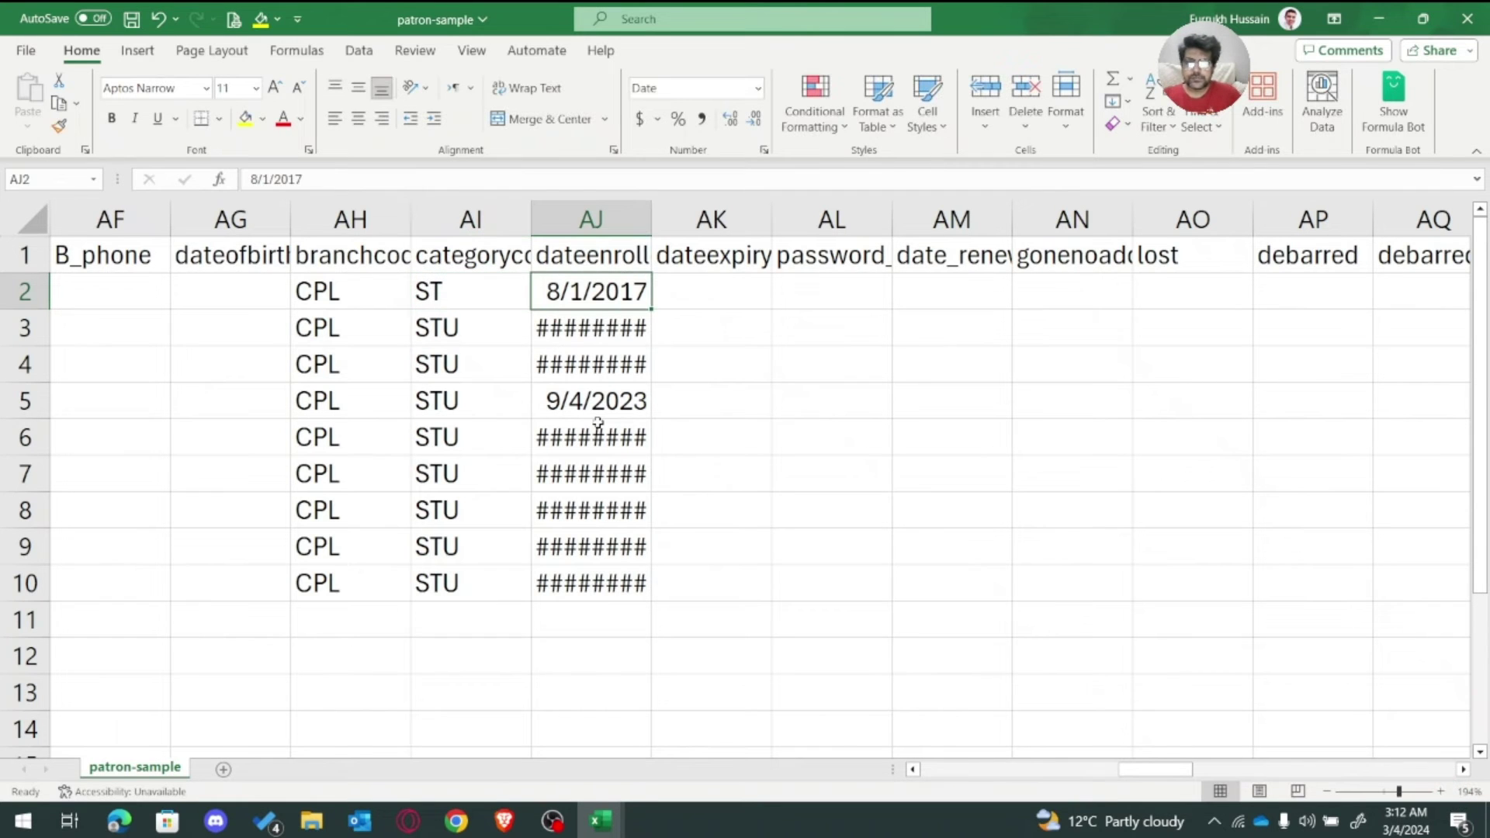
key(Left)
key(ctrl+c)
key(Down)
key(shift+Down)
key(shift+Down)
key(shift+Down)
key(shift+Down)
key(shift+Down)
key(shift+Down)
key(shift+Down)
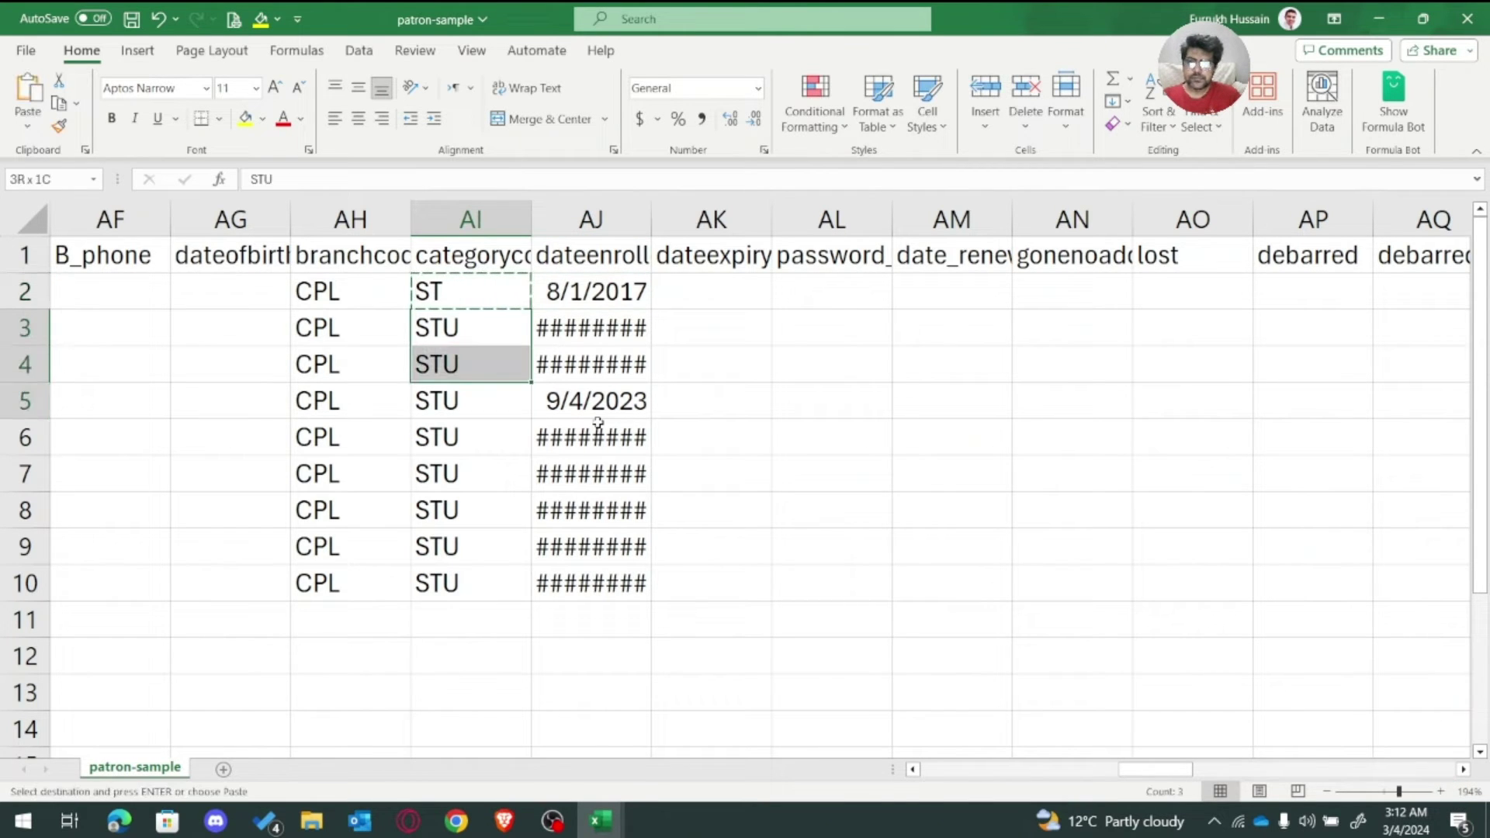
key(ctrl+v)
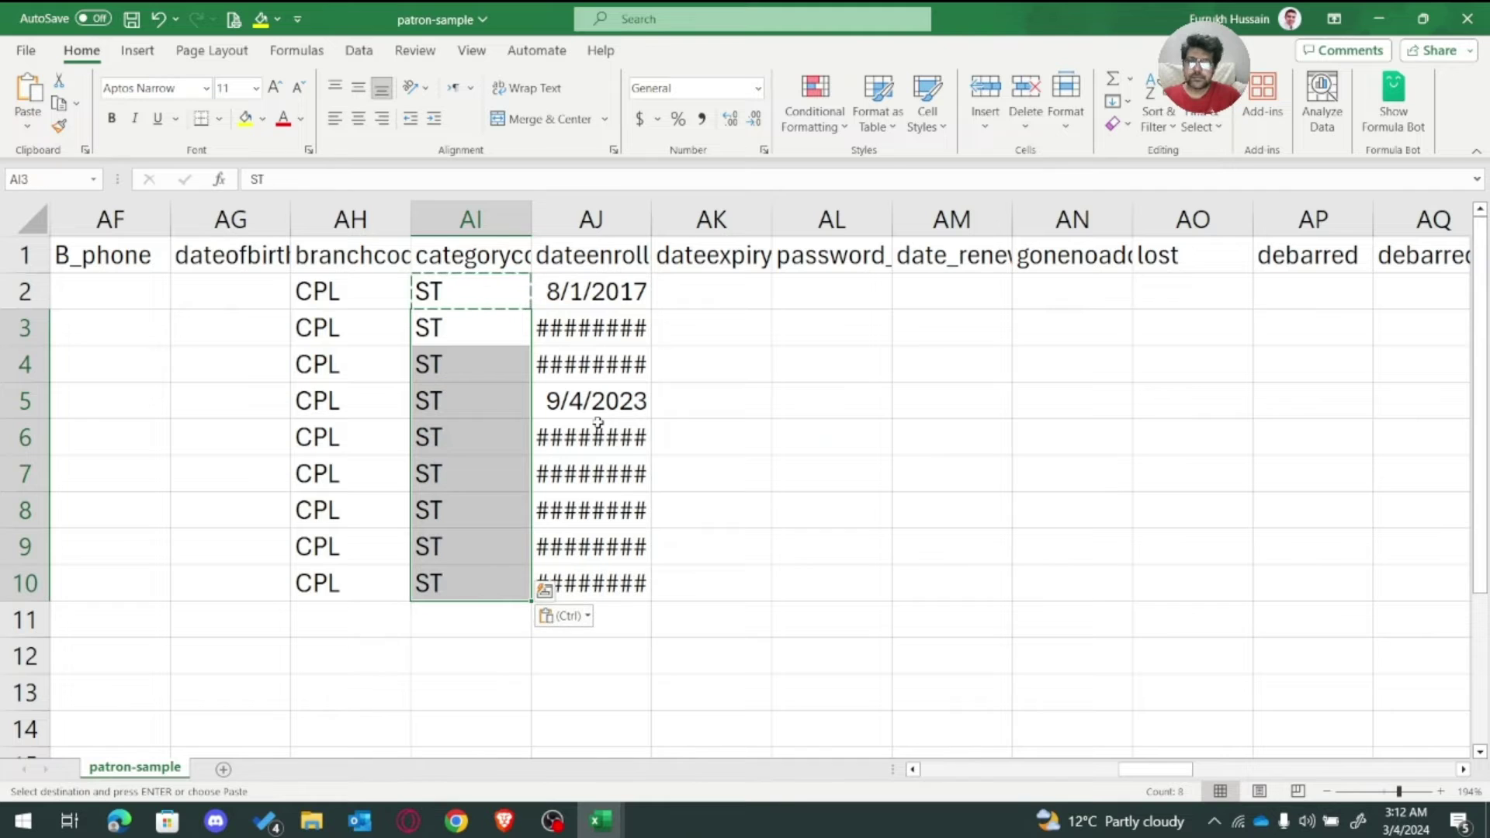
double_click(650, 221)
Format the dateenrolled column AJ with the 2012-03-14 (yyyy-mm-dd) date type.
click(625, 220)
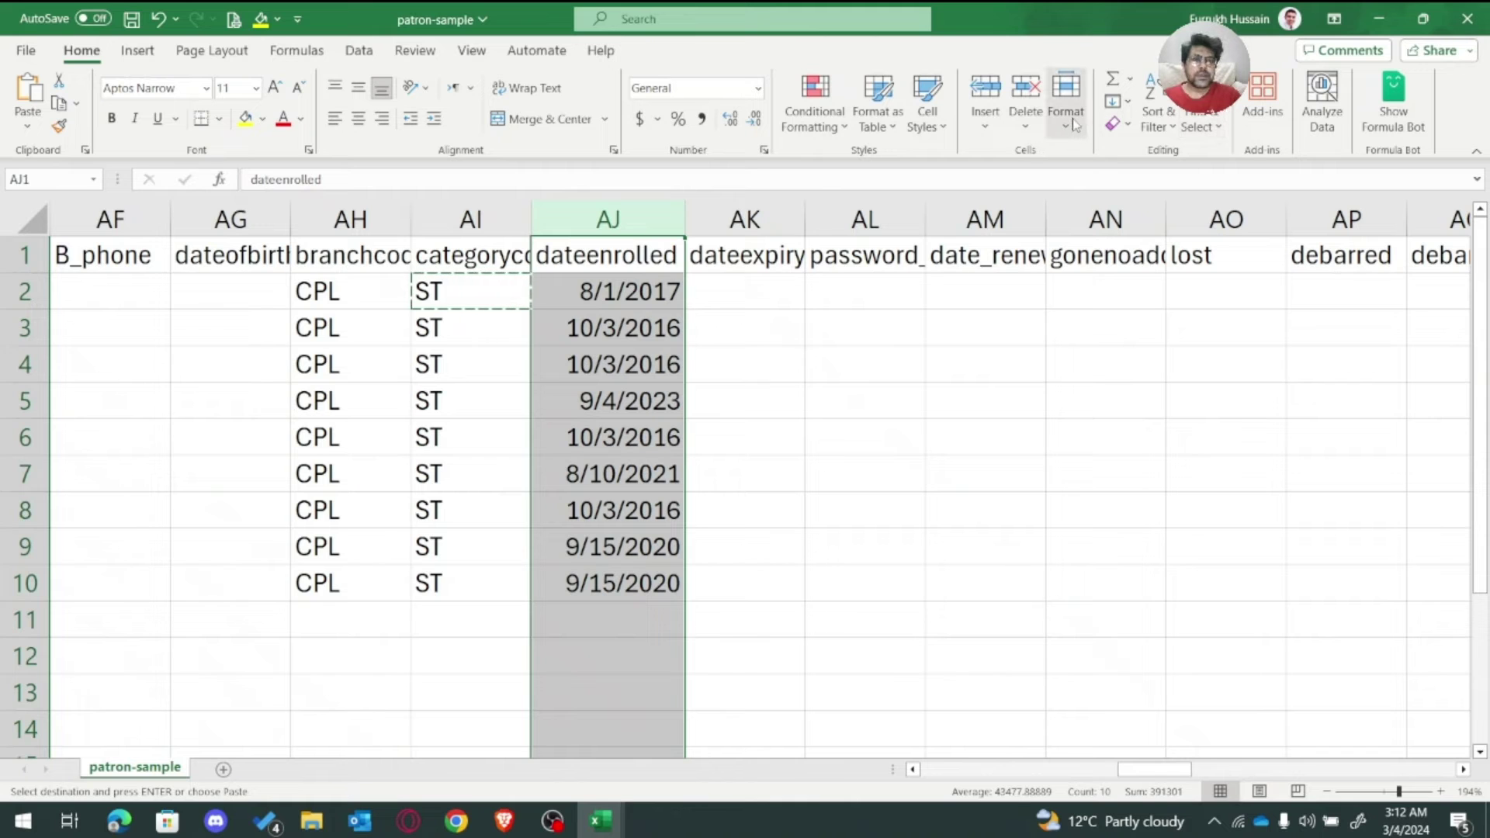
click(1066, 112)
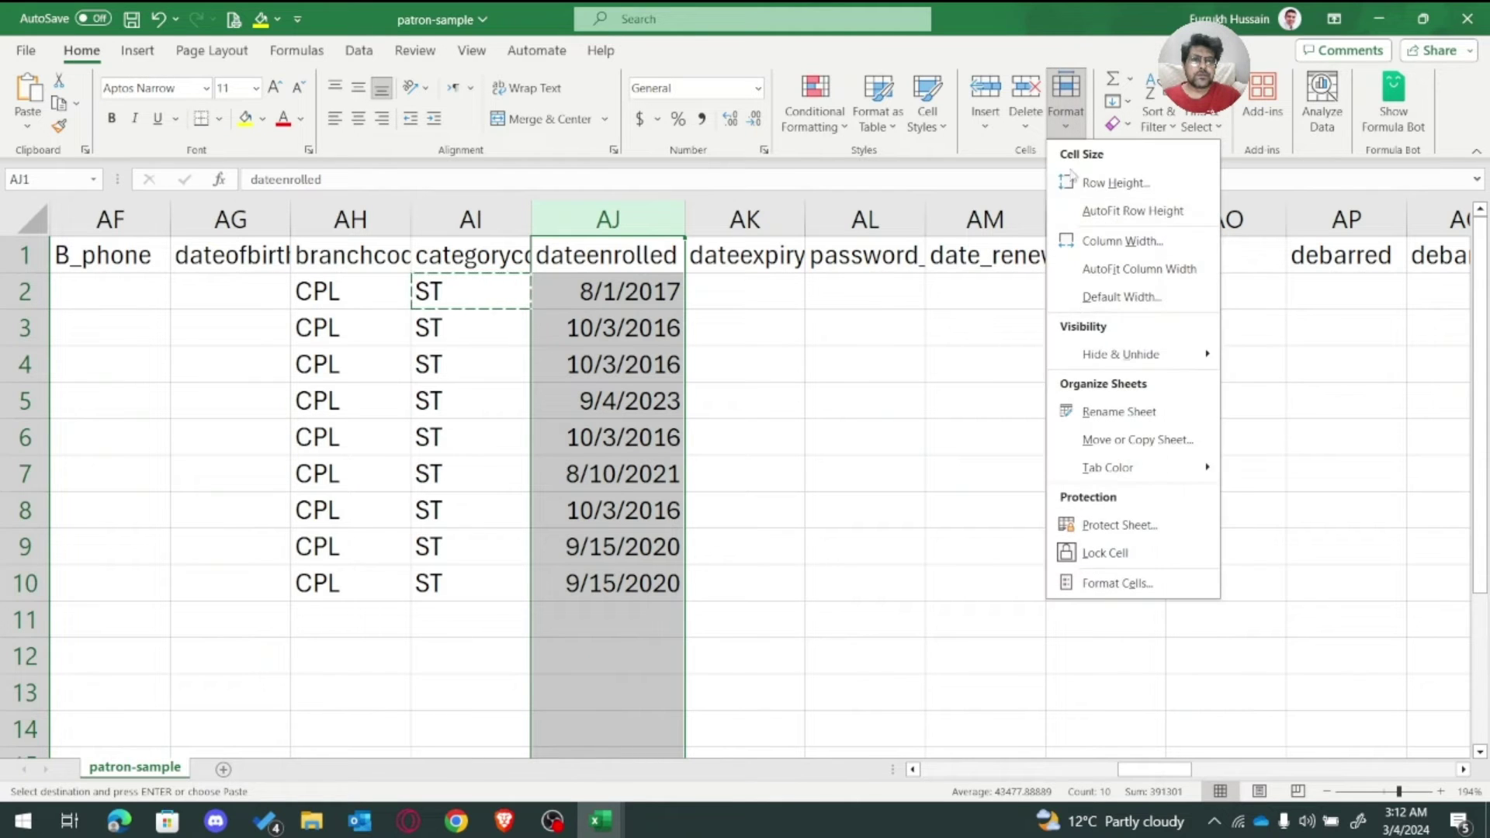
click(1108, 582)
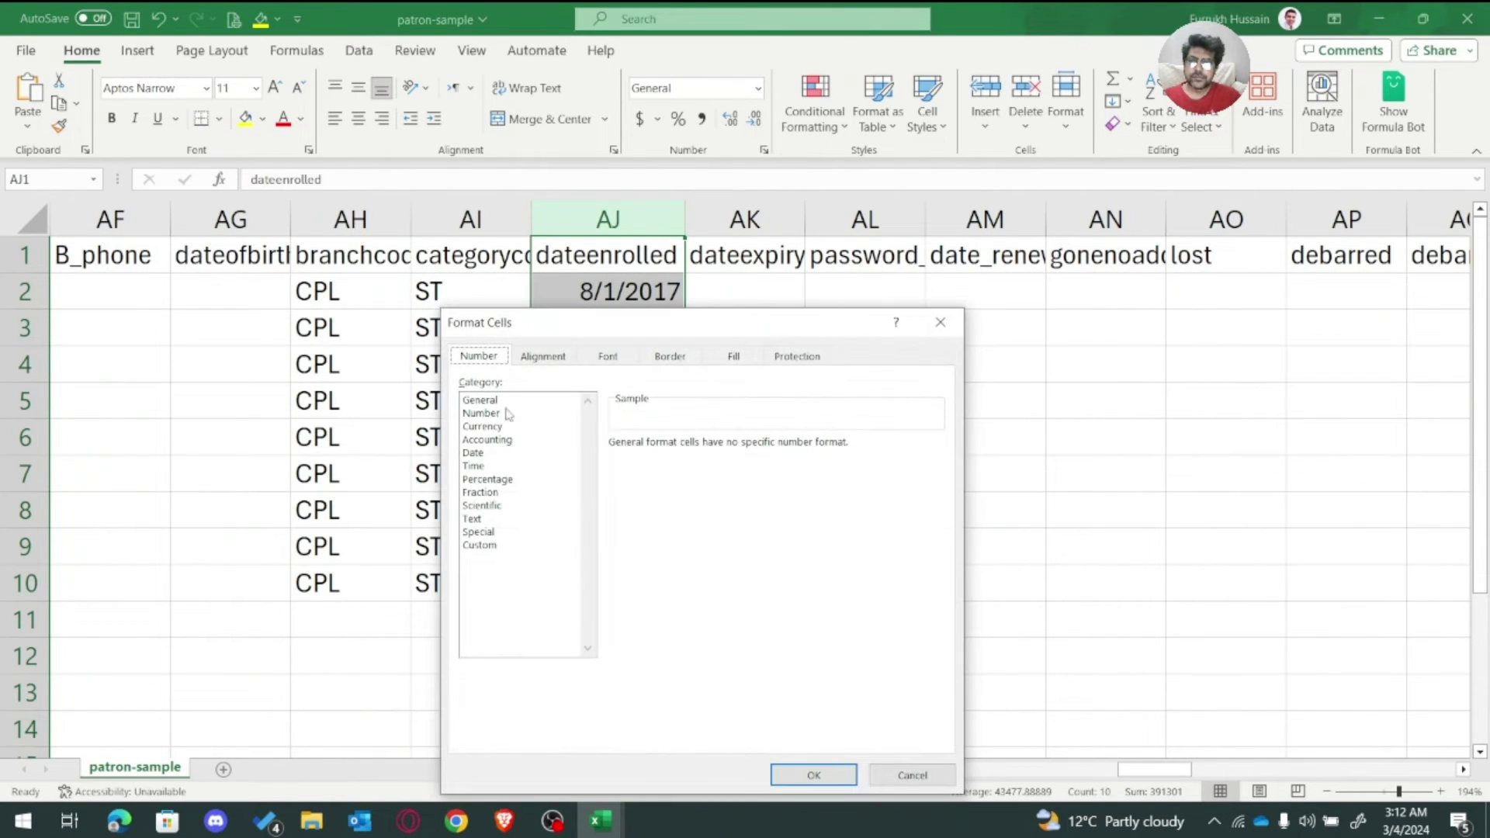
click(475, 453)
click(672, 486)
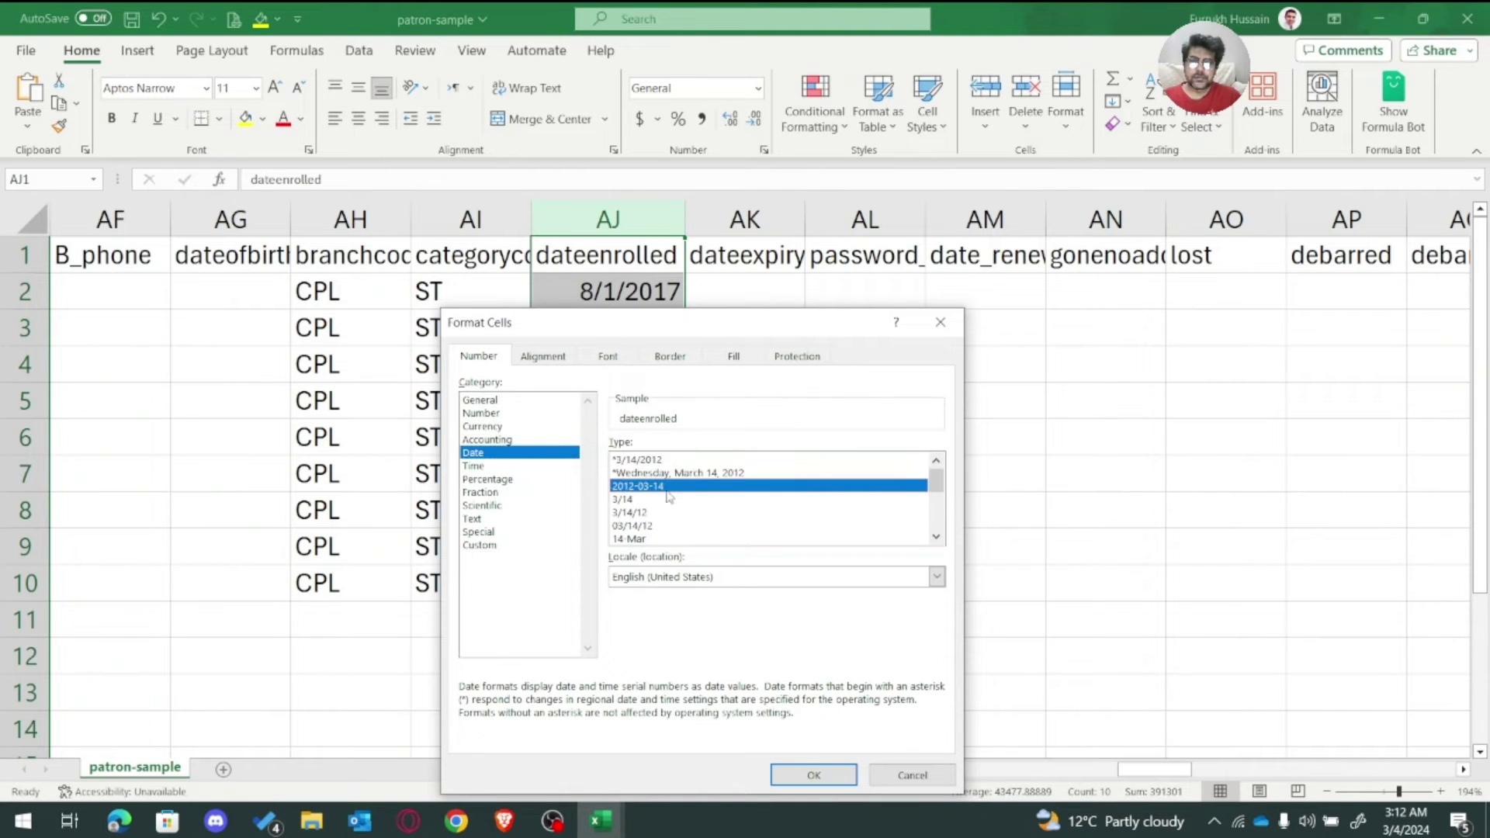
click(823, 777)
click(799, 512)
click(745, 266)
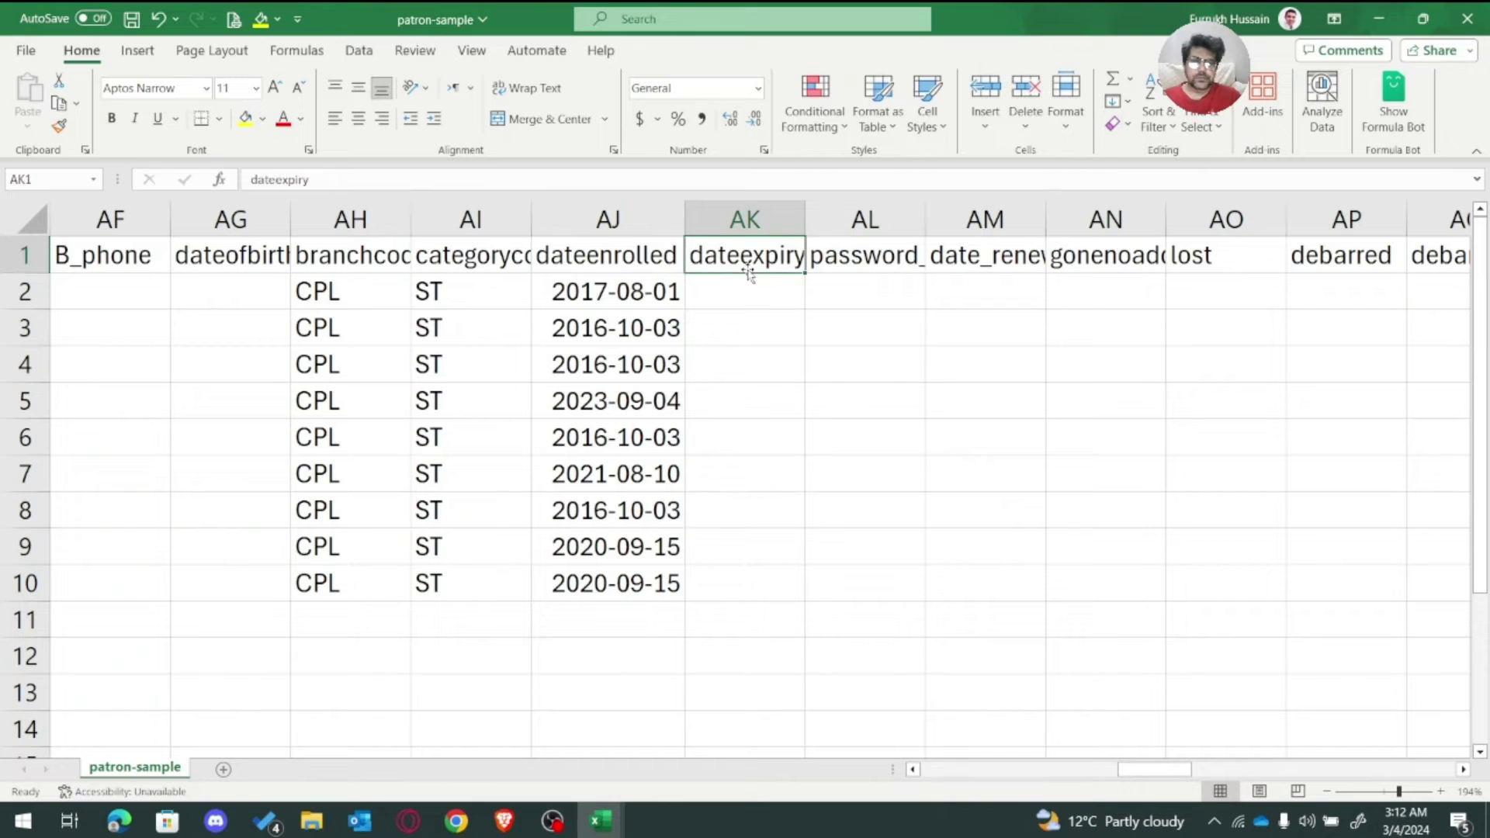
click(745, 277)
key(Left)
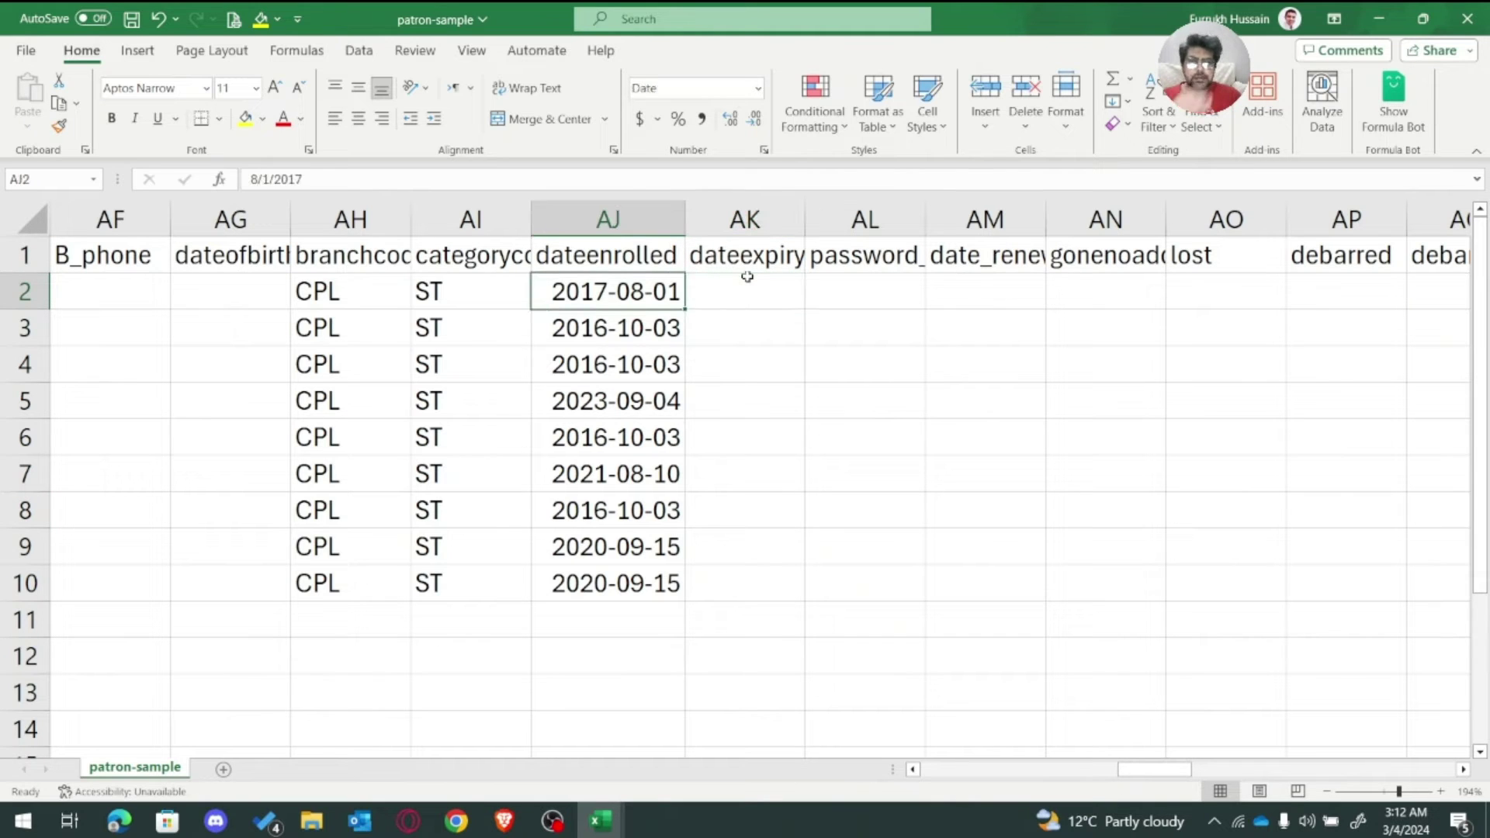
click(747, 277)
key(Left)
click(747, 277)
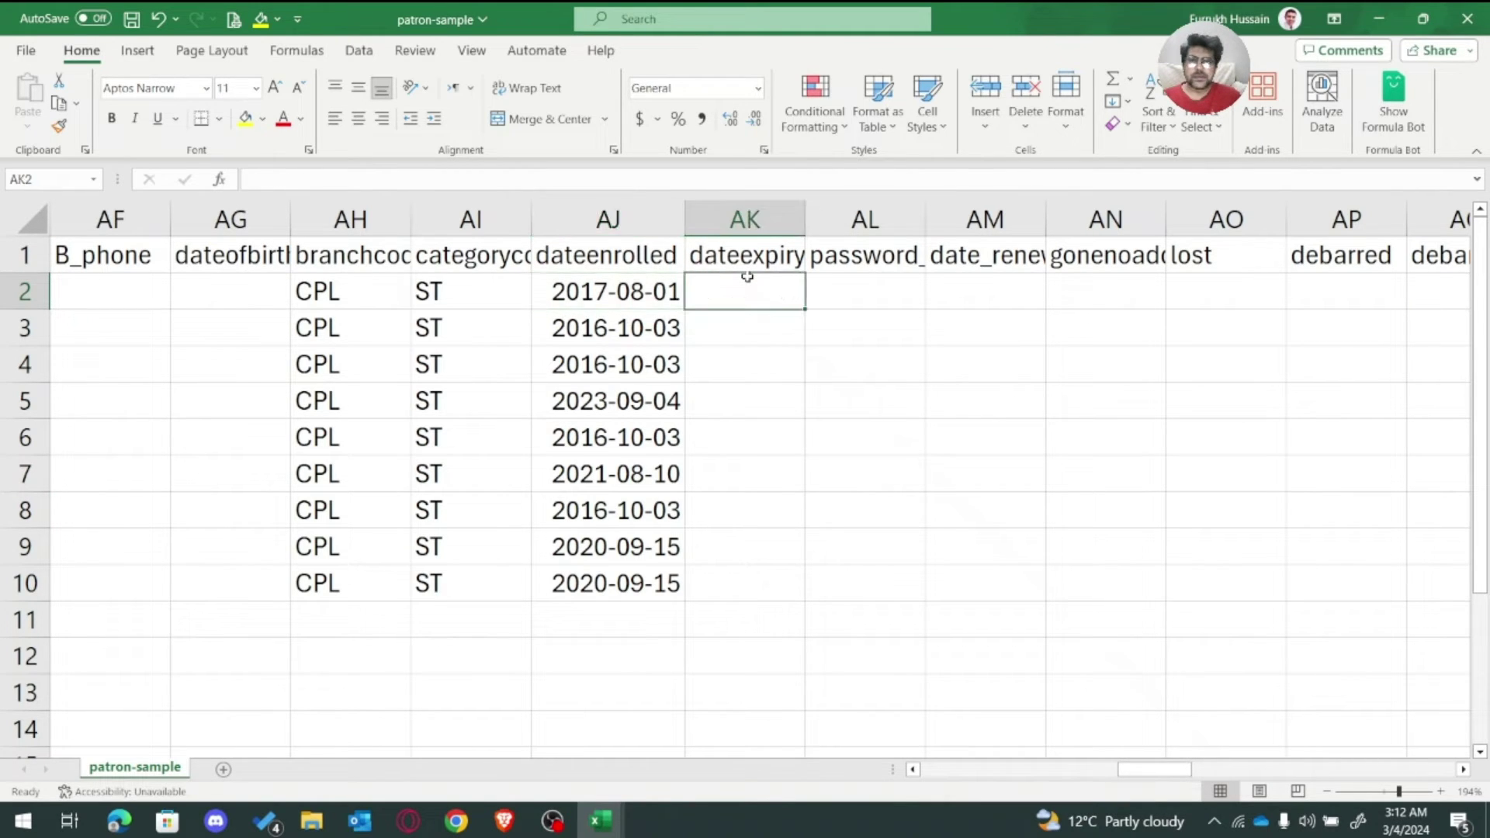
key(Left)
click(747, 277)
key(Left)
key(Down)
key(Down)
key(Down)
key(Down)
key(Down)
key(Down)
key(Down)
key(Down)
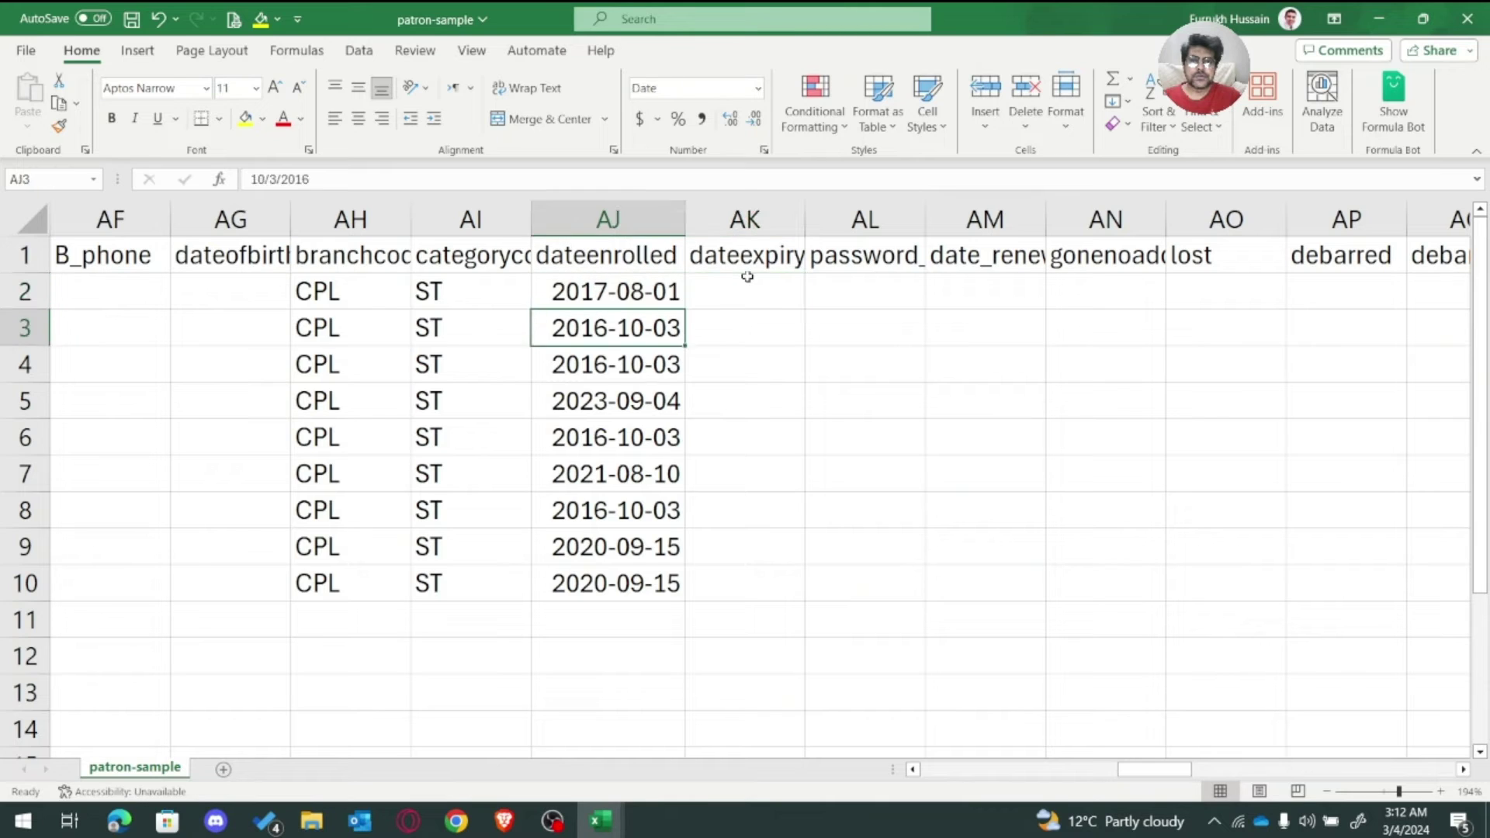
key(Up)
key(Up)
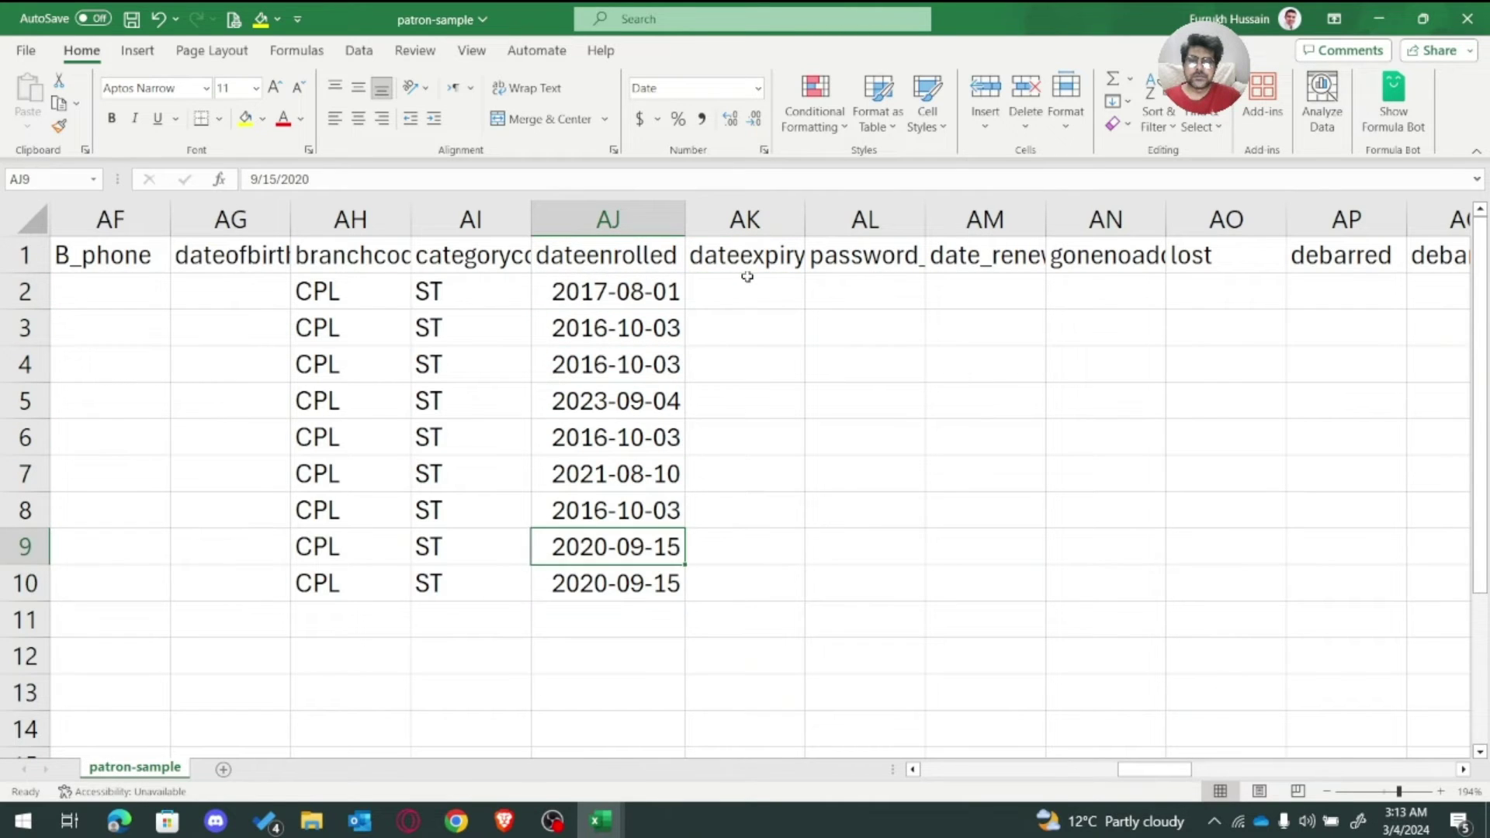
key(Right)
key(Up)
key(Up)
key(Up)
key(Up)
key(Up)
key(Up)
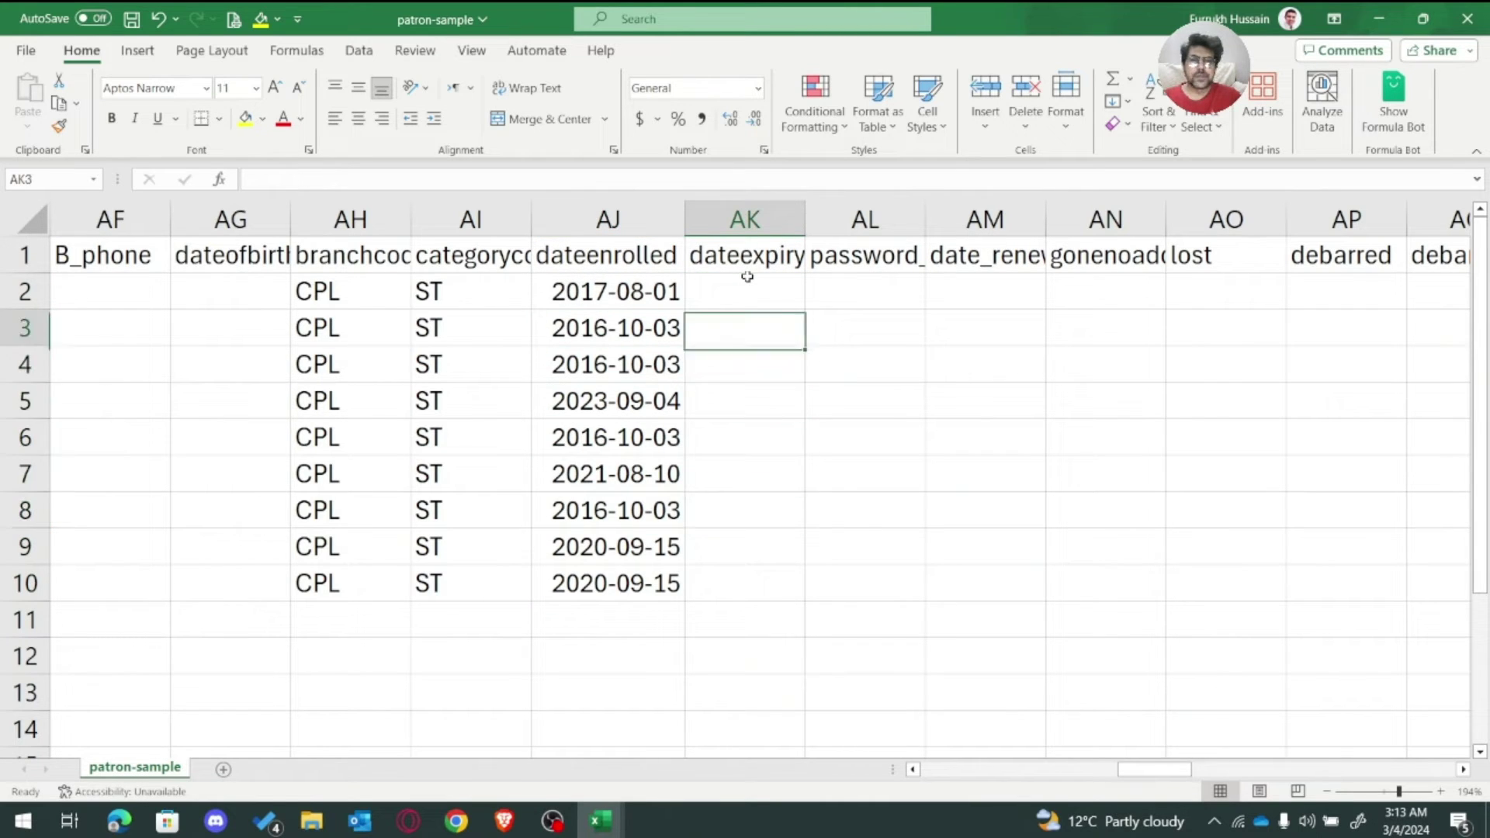
key(Right)
key(Right)
key(Right)
key(Right)
key(Right)
key(Right)
key(Right)
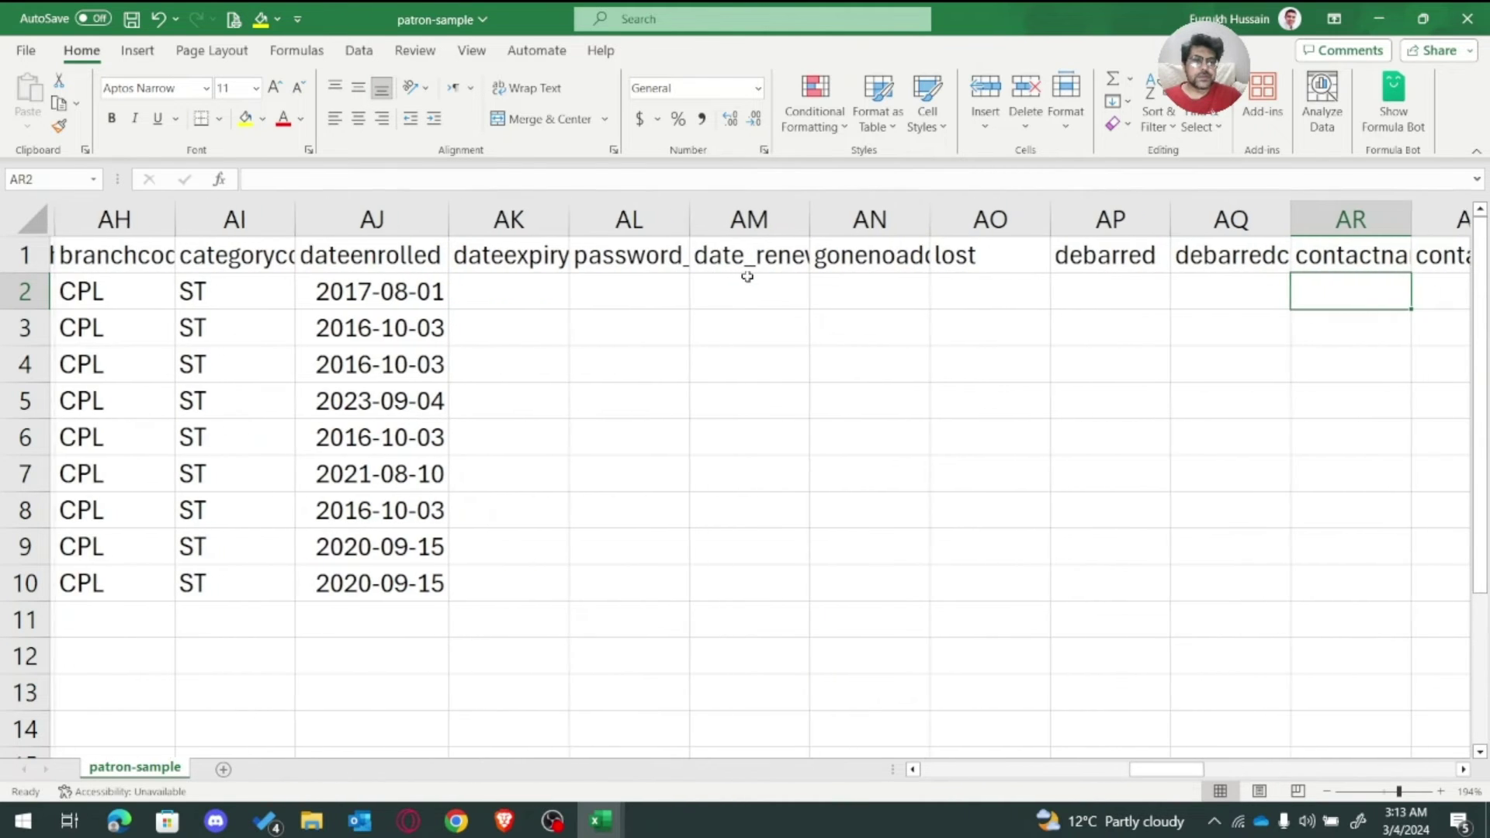
key(Right)
key(Right)
key(Right)
key(Right)
key(Right)
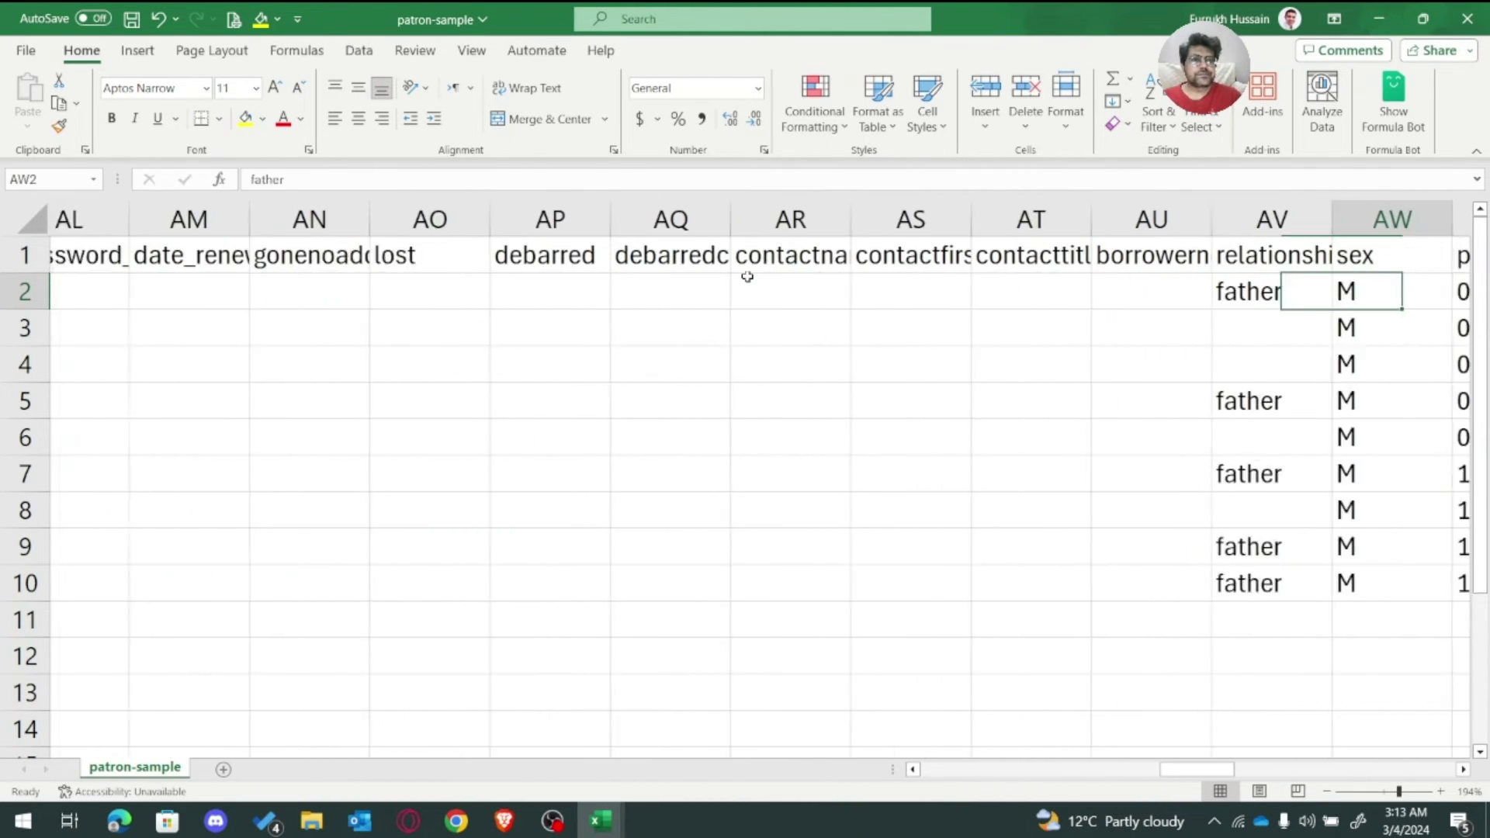
key(Left)
key(Up)
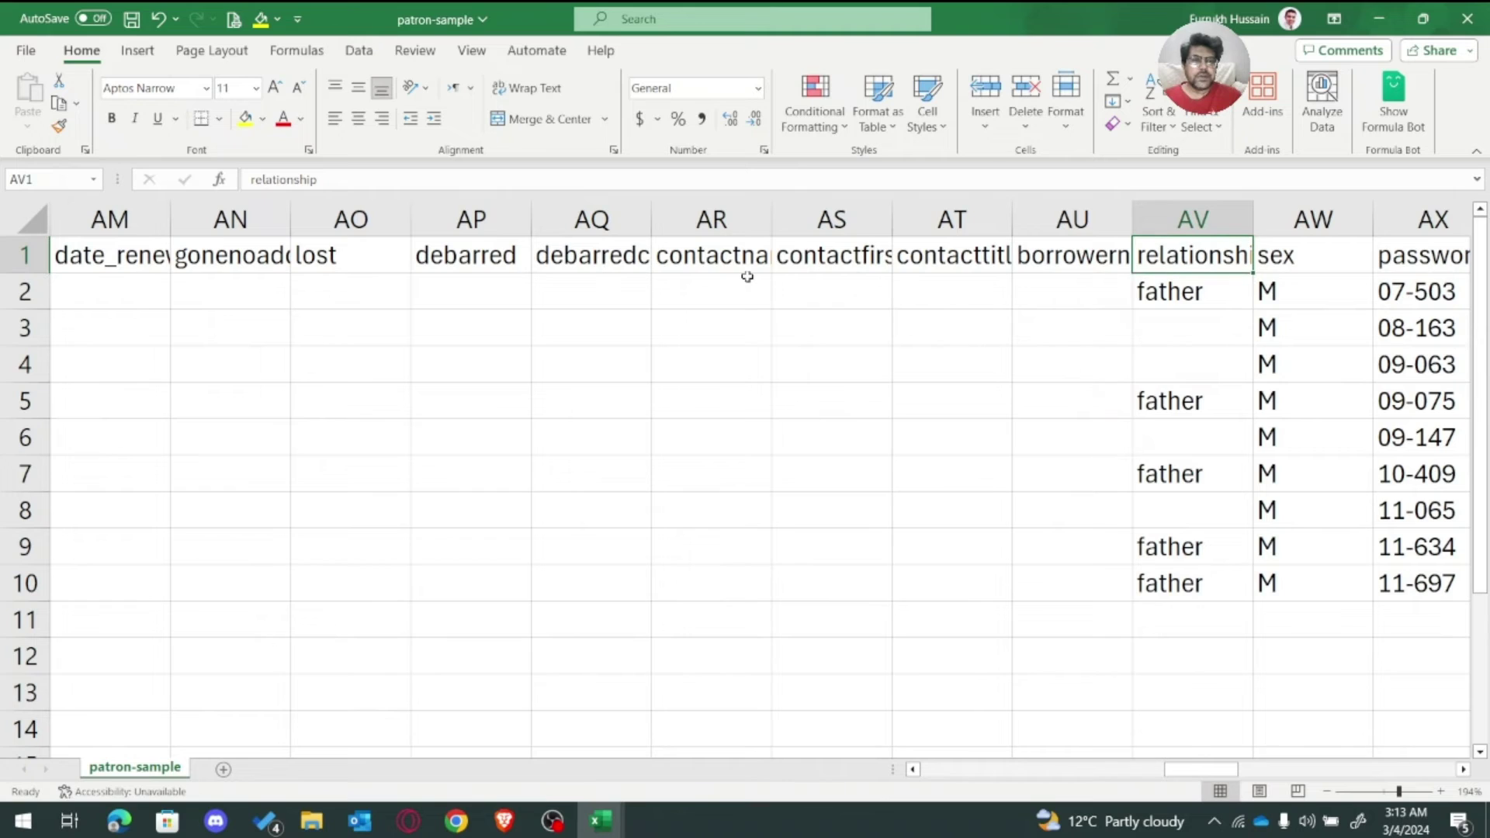
key(Down)
key(Down)
key(Down)
key(Down)
key(Down)
key(Down)
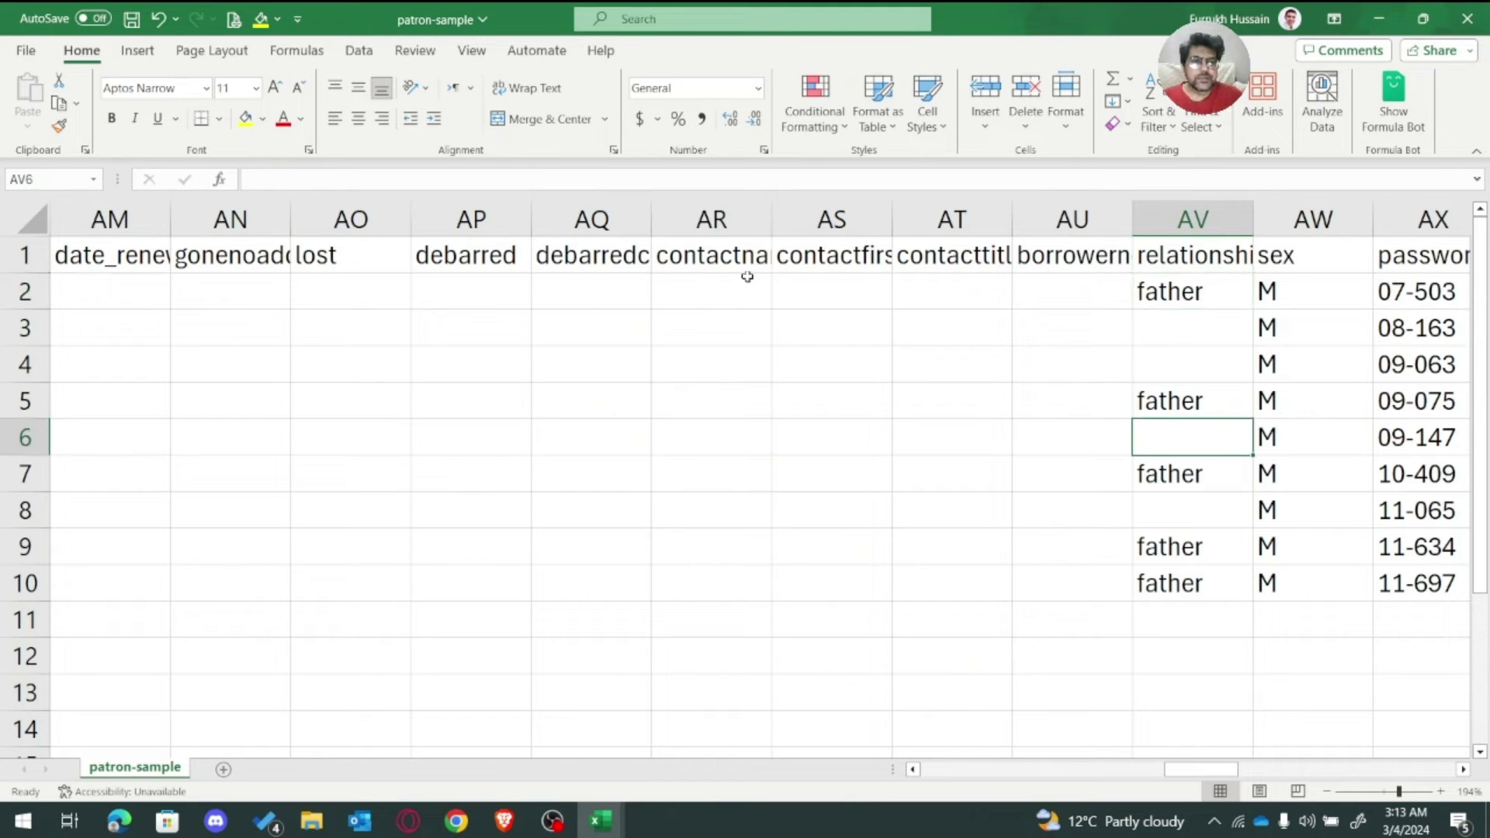
key(Right)
key(Up)
key(Up)
key(Up)
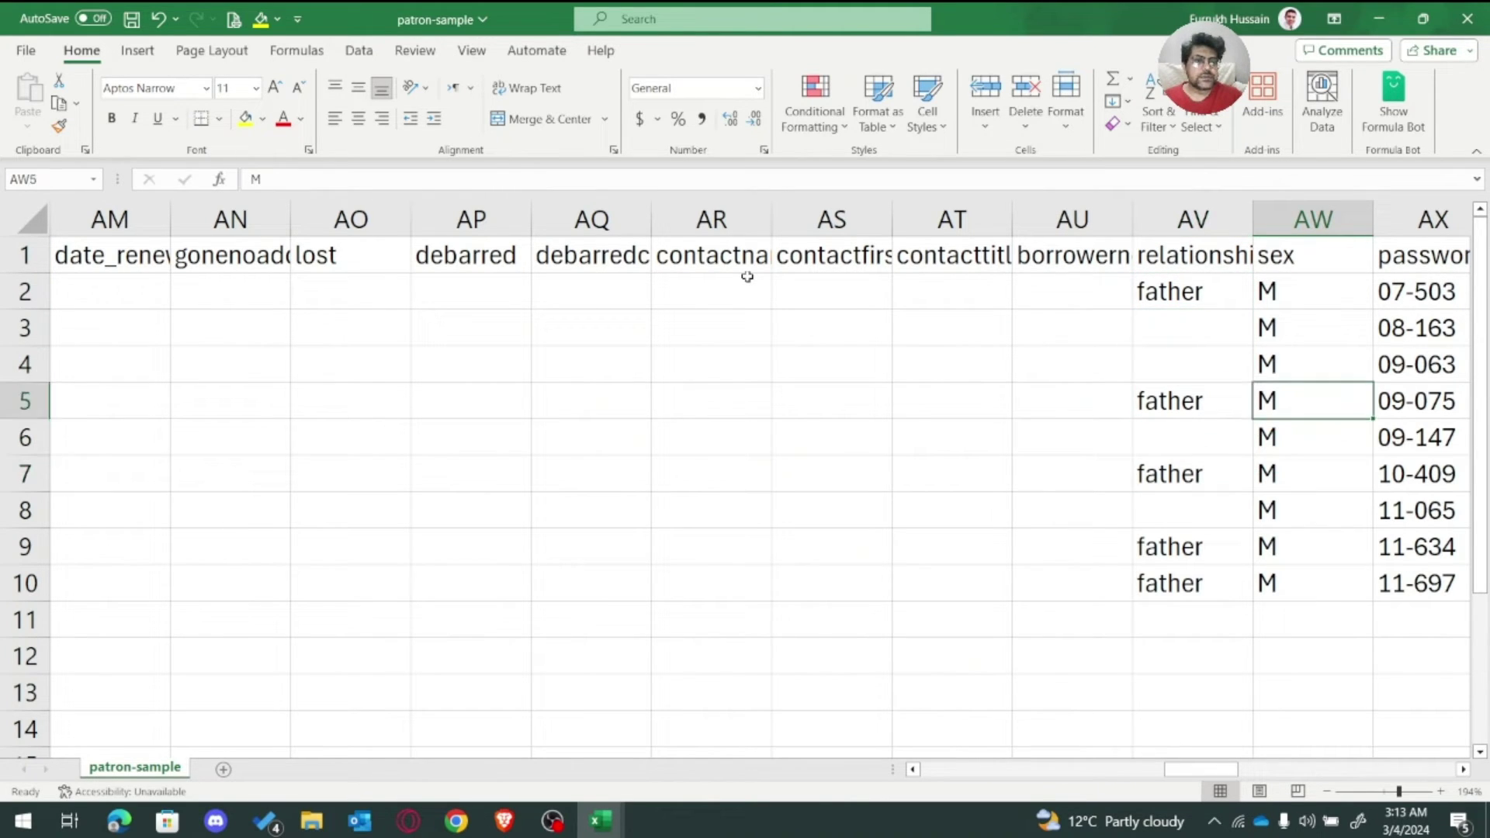
key(ctrl+Up)
key(Right)
key(Left)
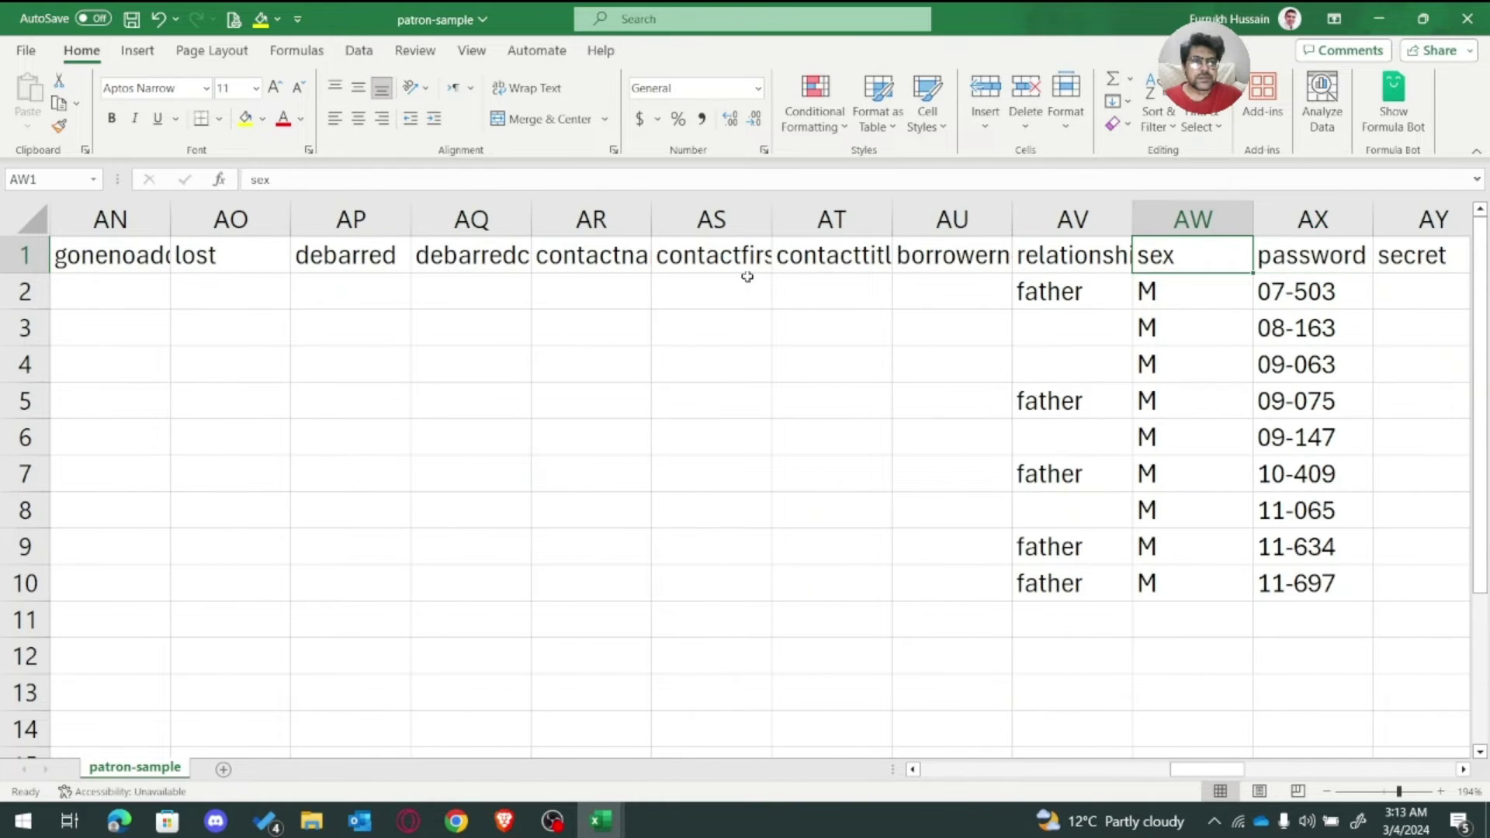
key(Right)
key(Right)
key(Left)
key(Right)
key(Down)
key(Up)
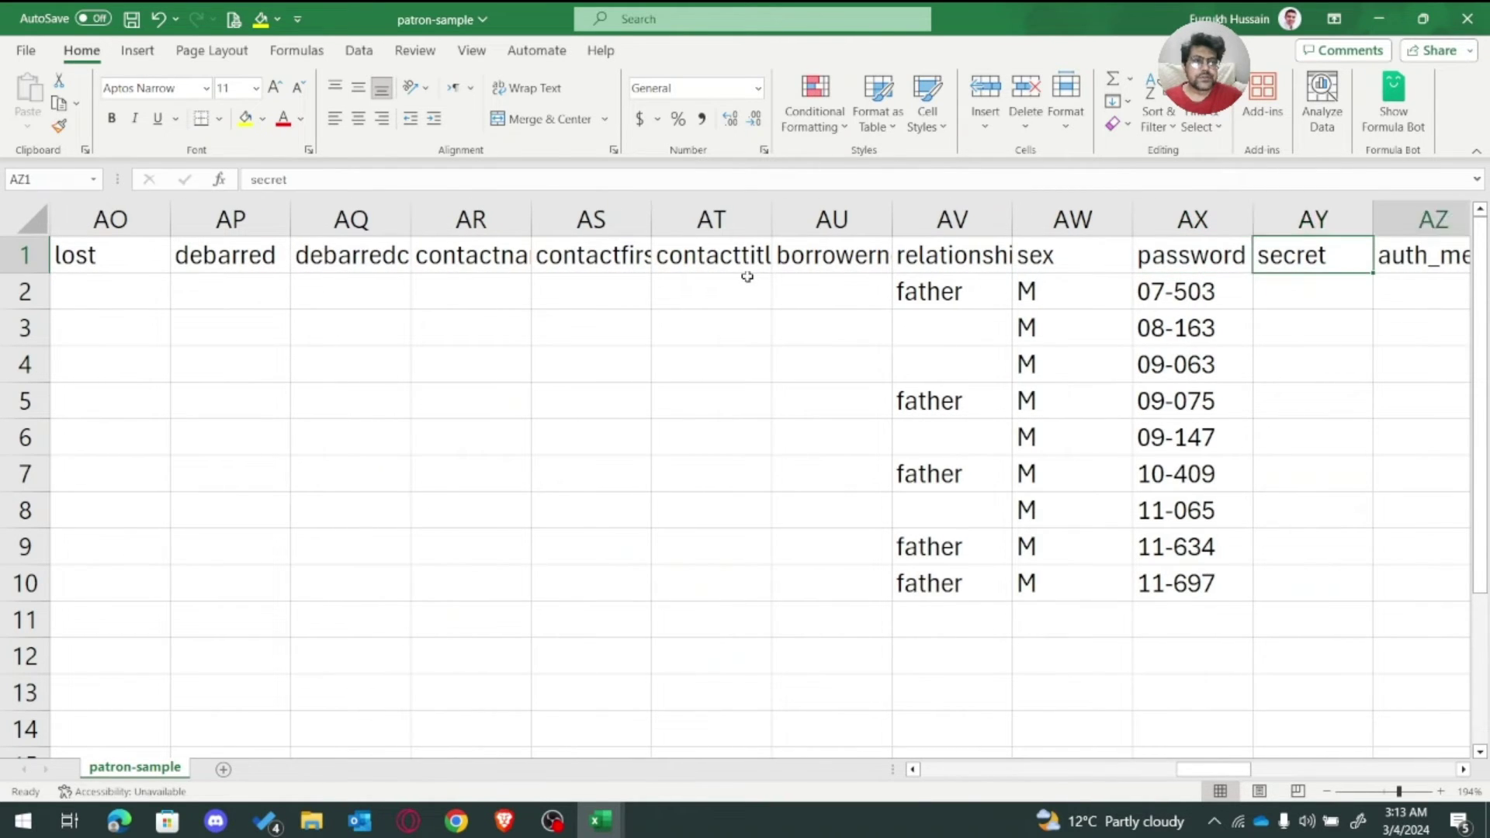
key(Right)
key(Right)
key(Right)
key(Right)
key(Right)
key(Right)
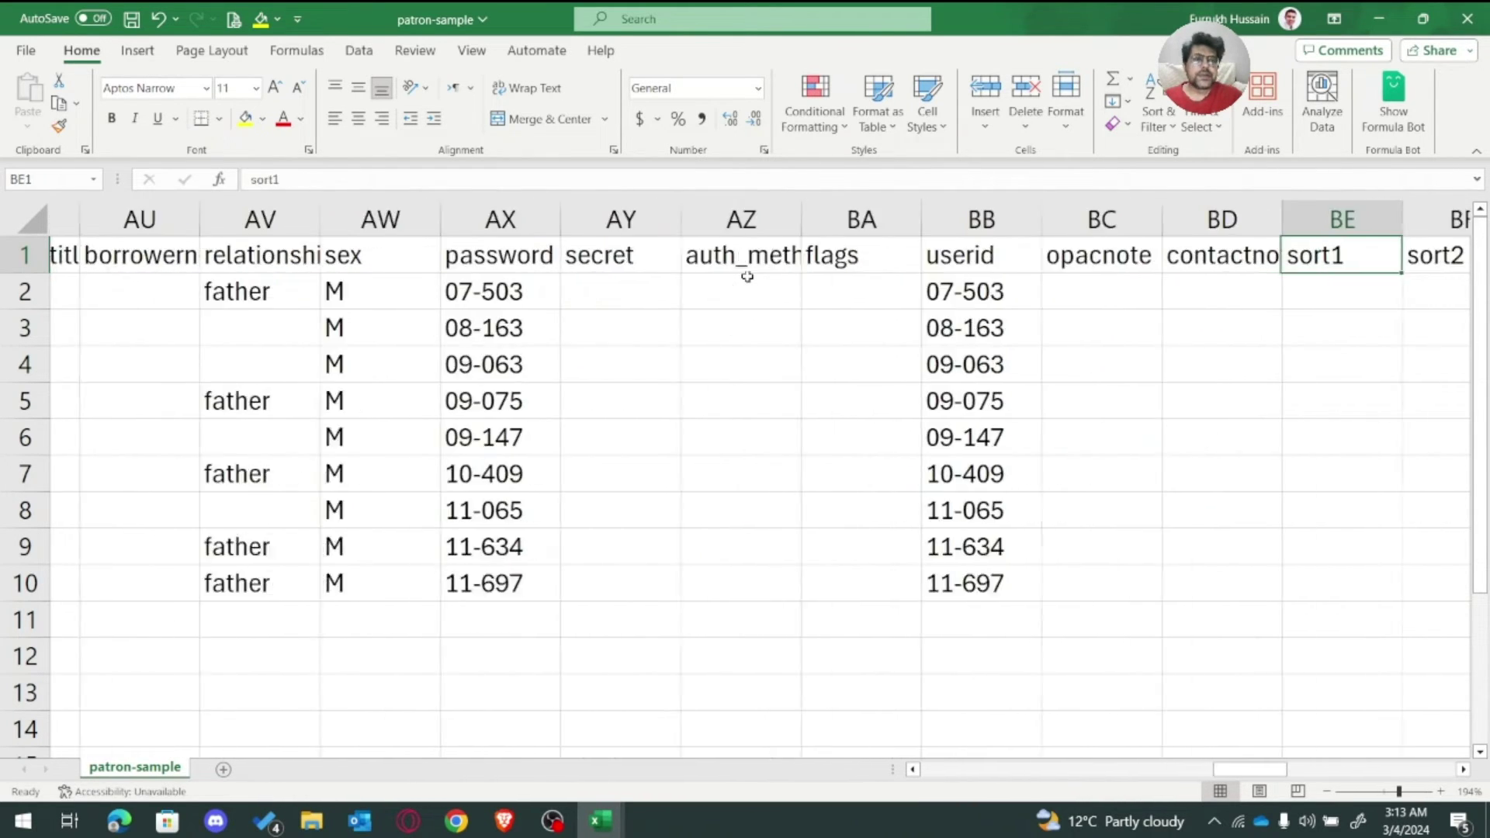
key(Left)
key(Left)
key(Down)
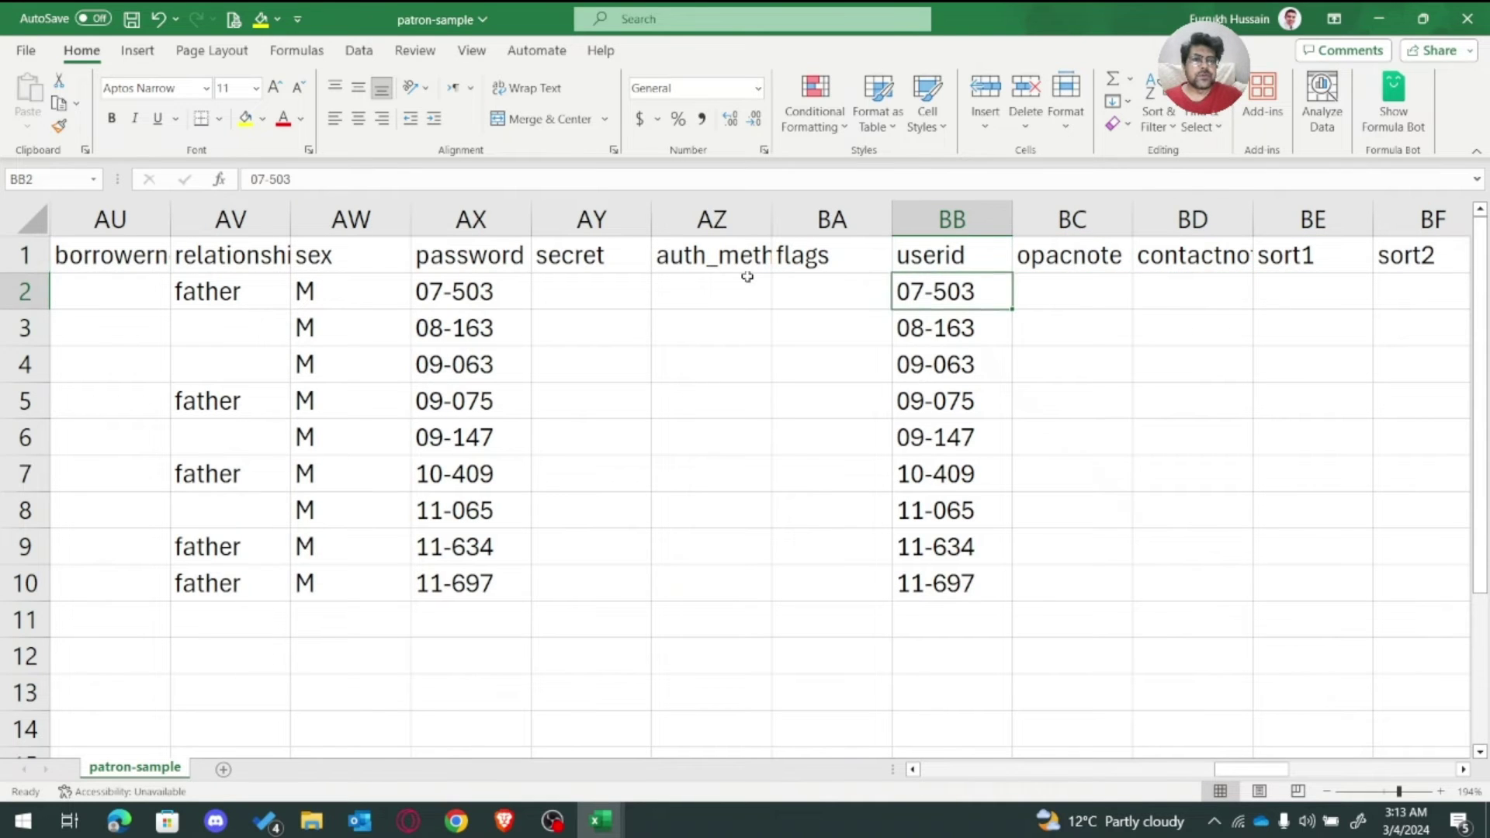
key(Right)
key(Right)
key(Left)
key(Right)
key(Right)
key(Up)
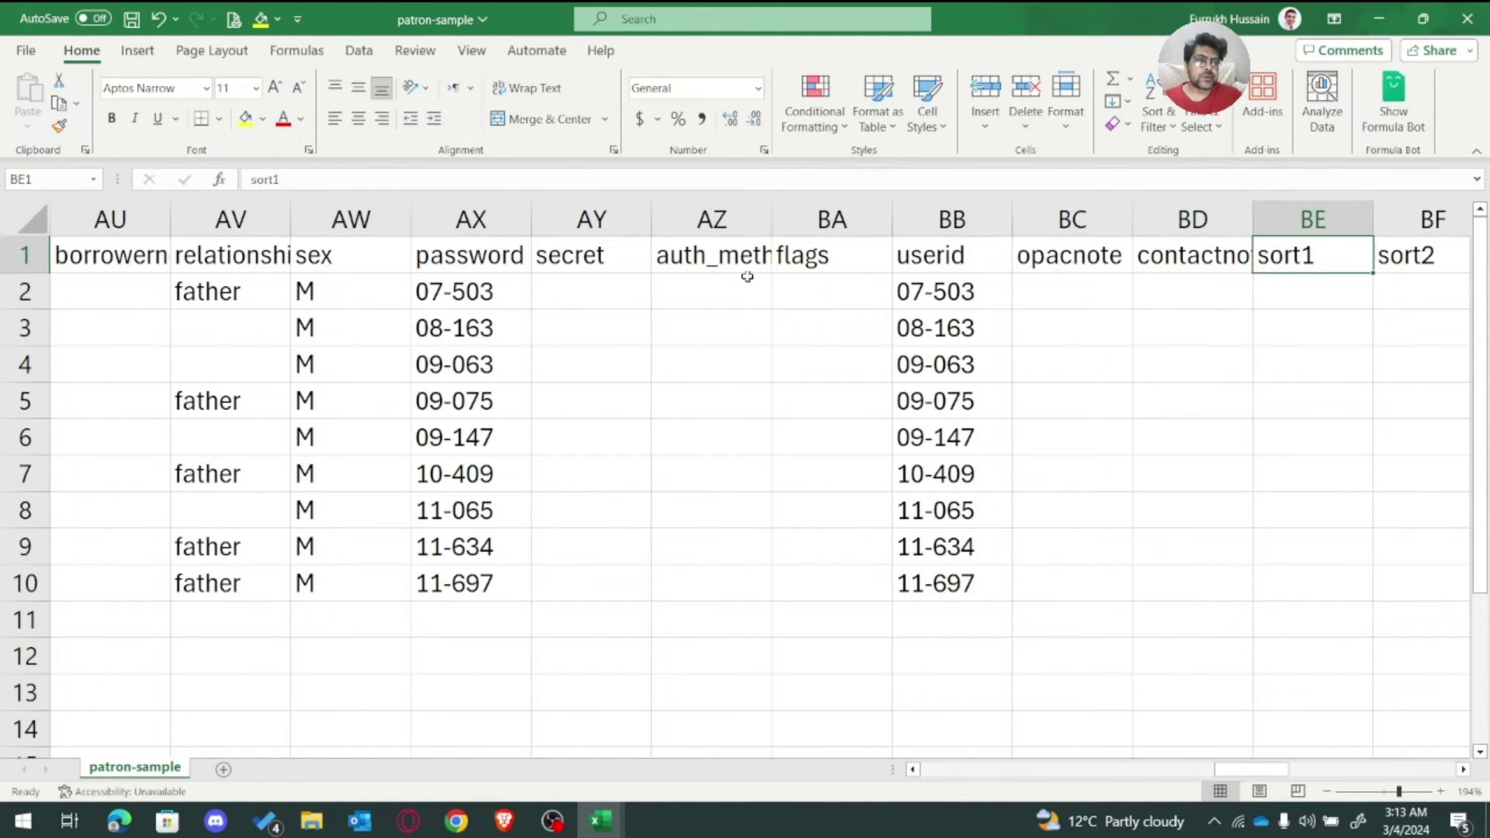
key(Right)
key(Right)
key(Right)
key(Right)
key(Right)
key(Right)
key(Right)
key(Right)
key(Right)
key(Right)
key(Right)
key(Right)
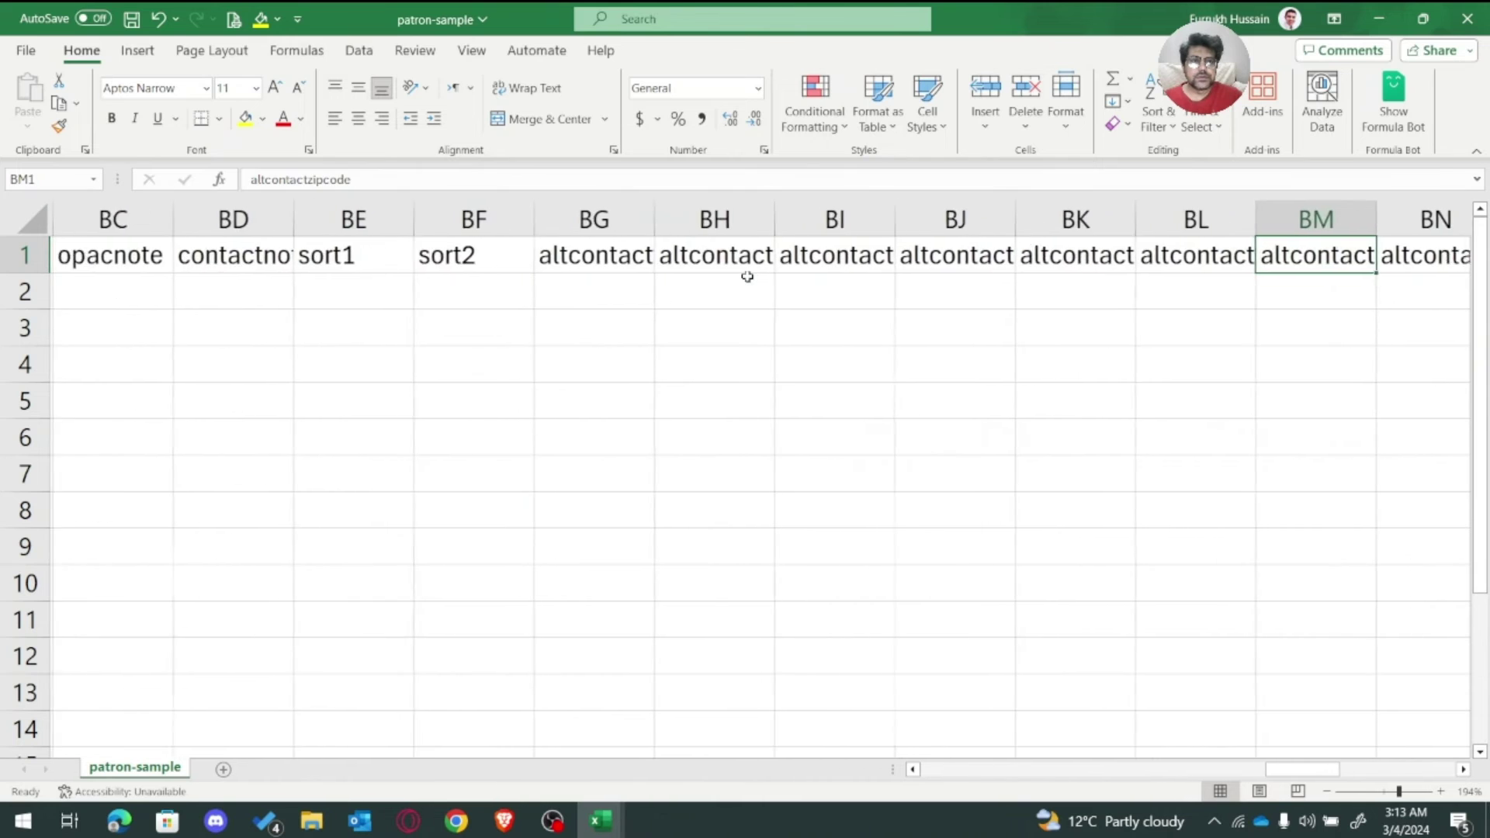
key(Right)
key(Left)
key(Left)
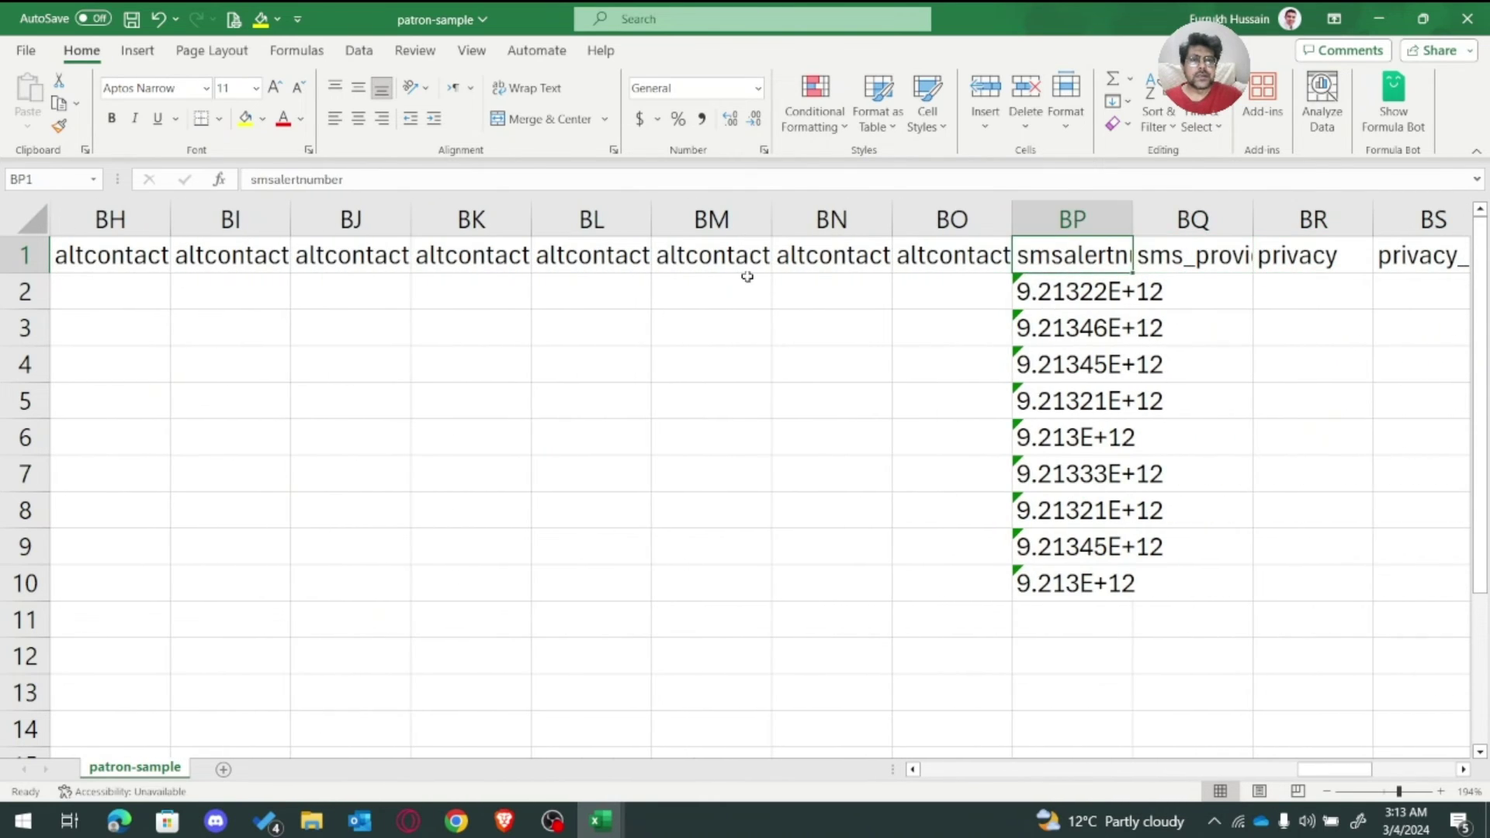
key(Down)
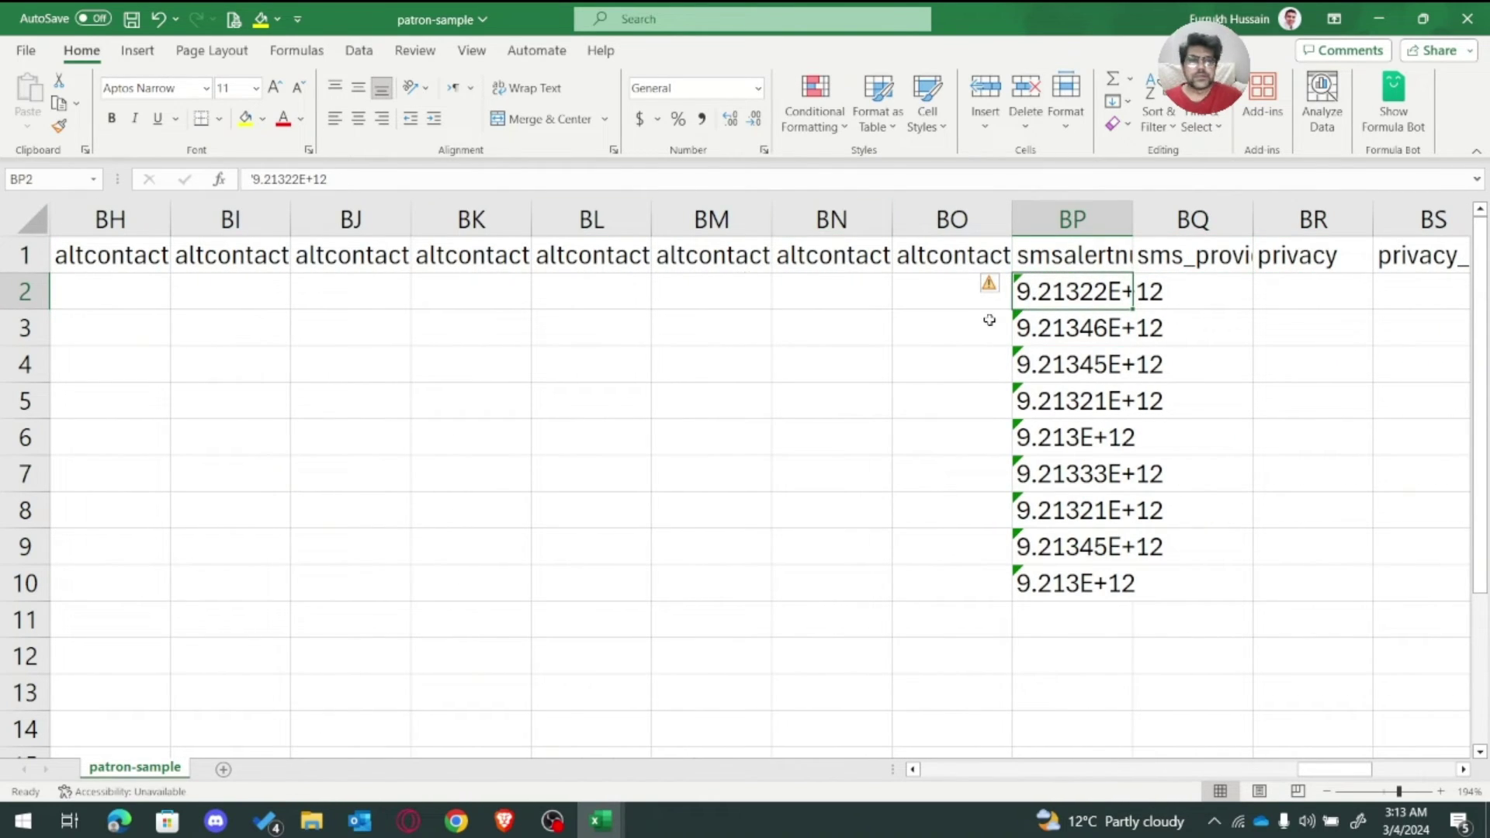
Give the smsalertnumber column BP a Number format with 0 decimal places and autofit it.
click(1071, 220)
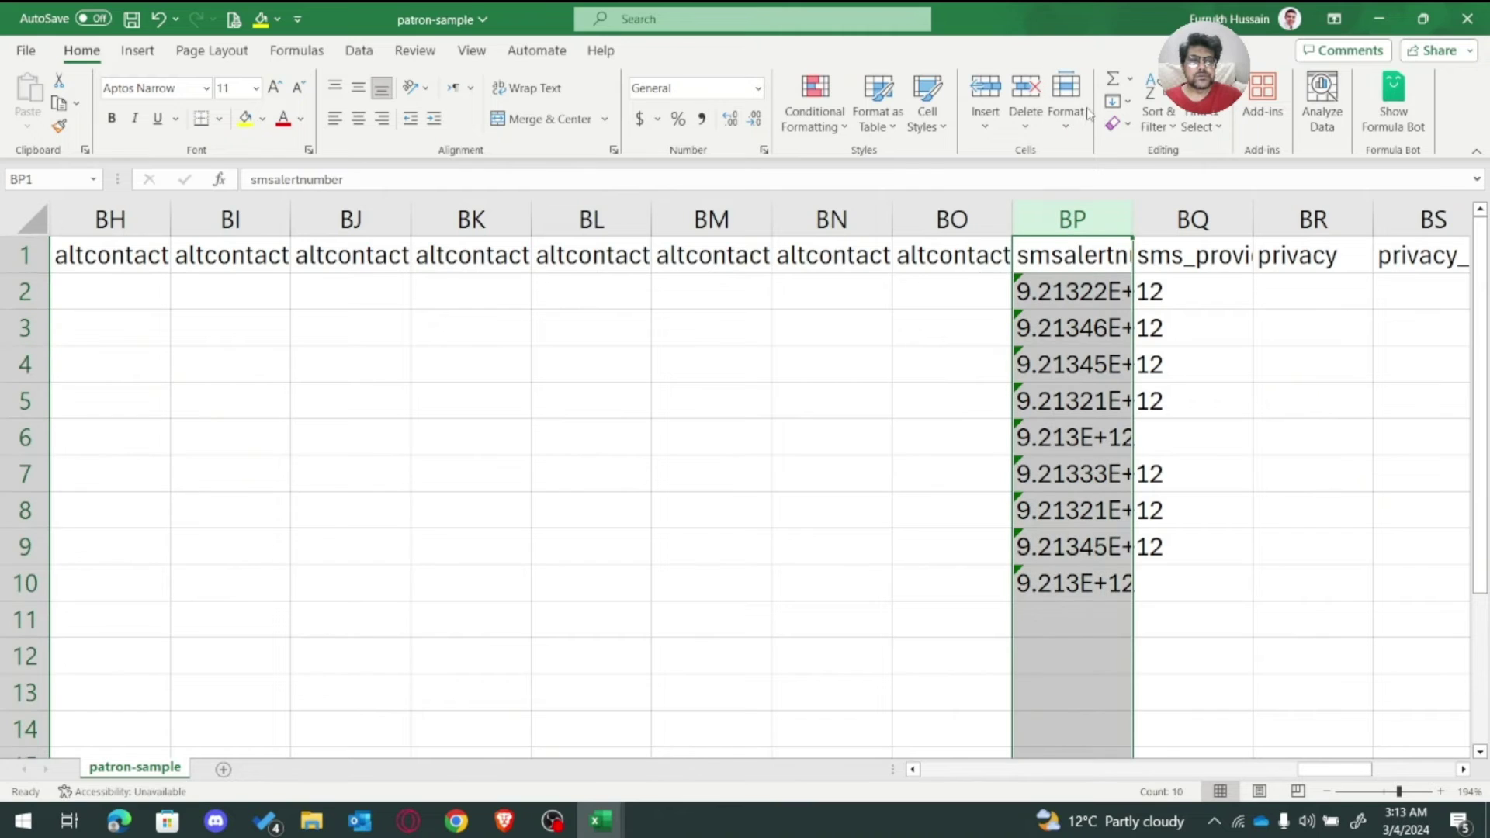
click(1077, 115)
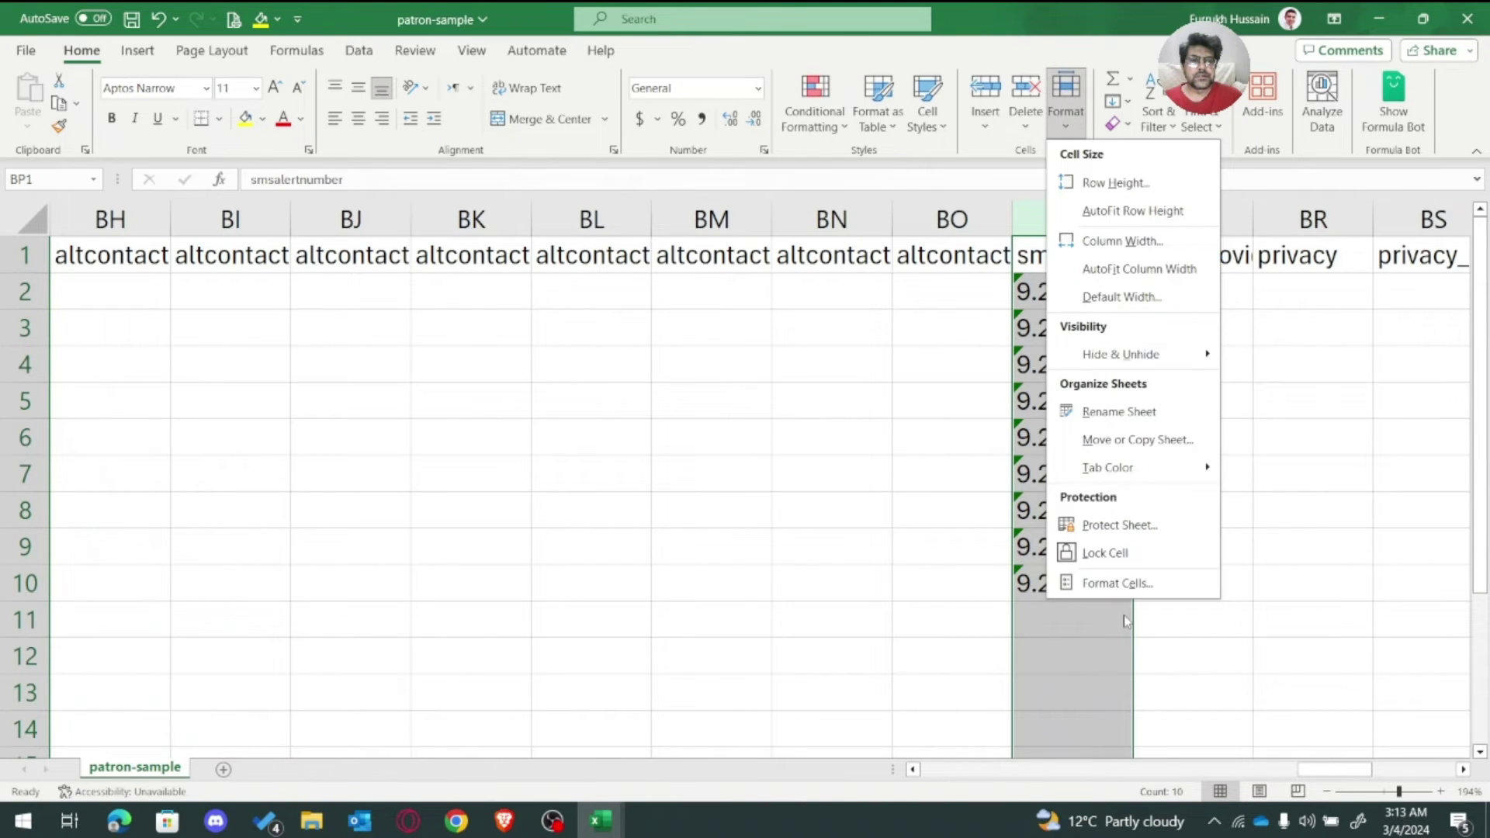
click(1133, 581)
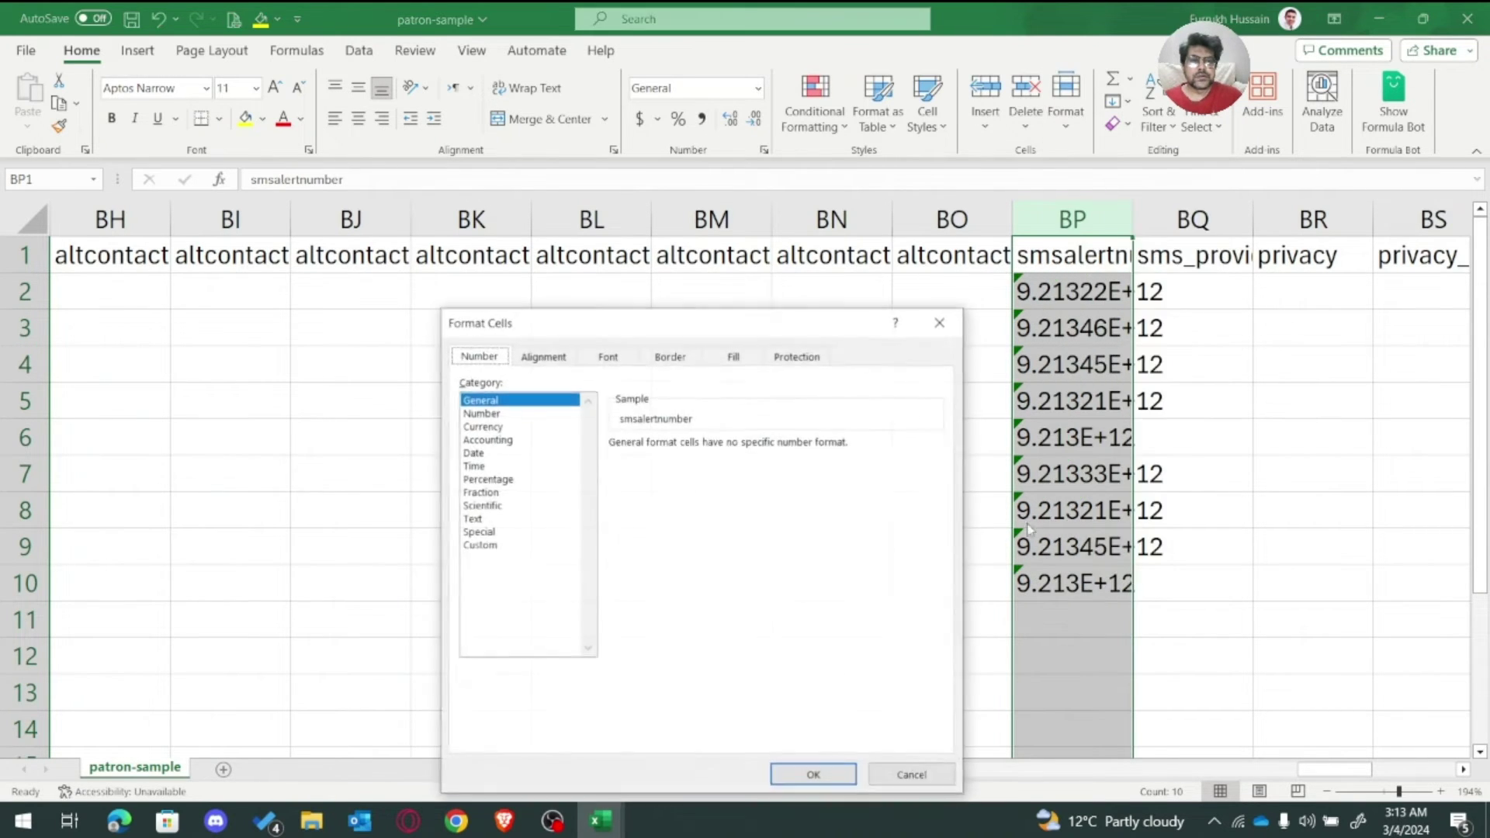
click(475, 412)
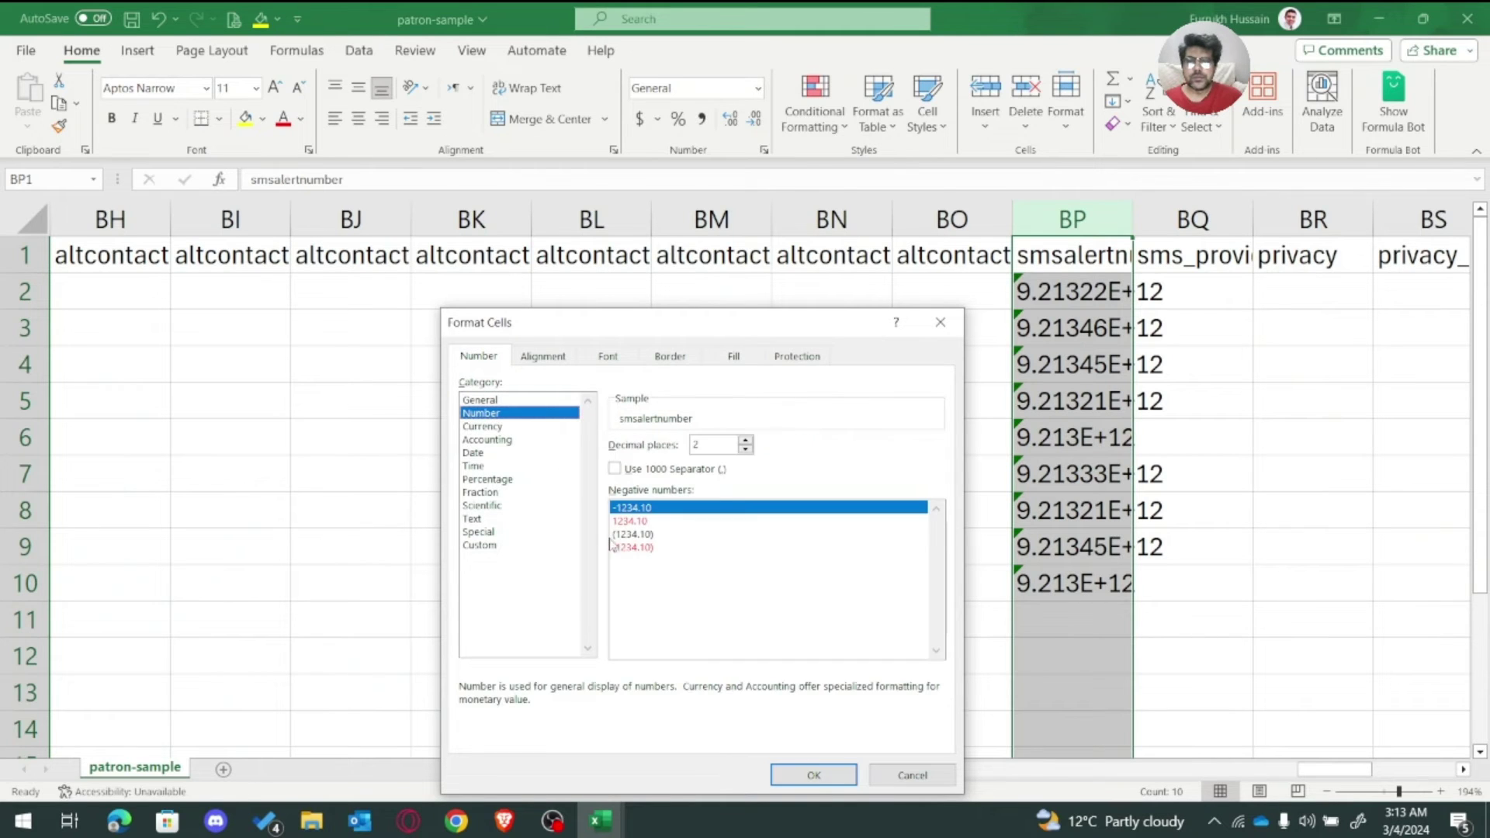
click(744, 450)
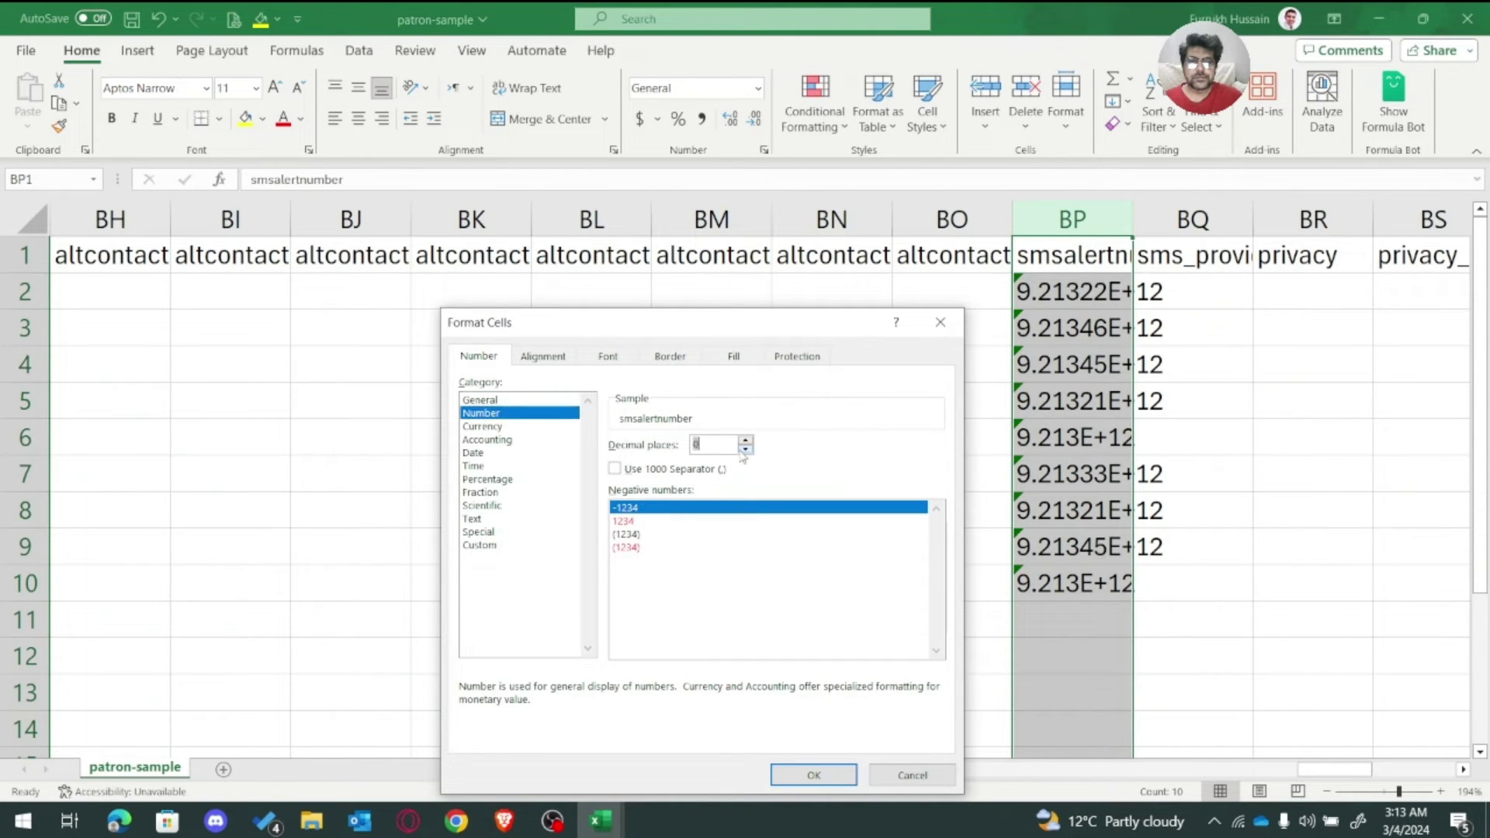
click(807, 776)
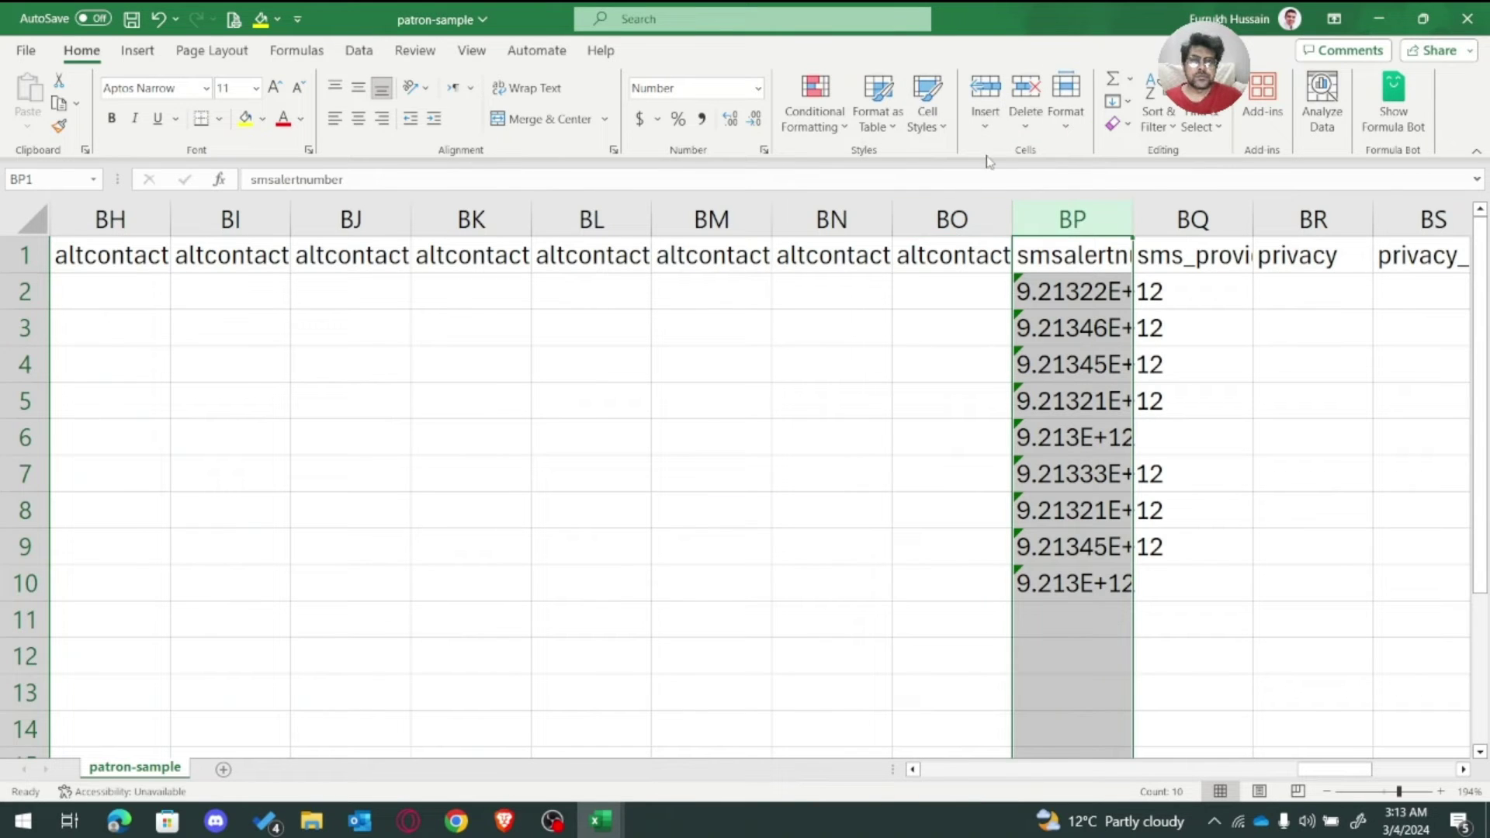
double_click(1133, 225)
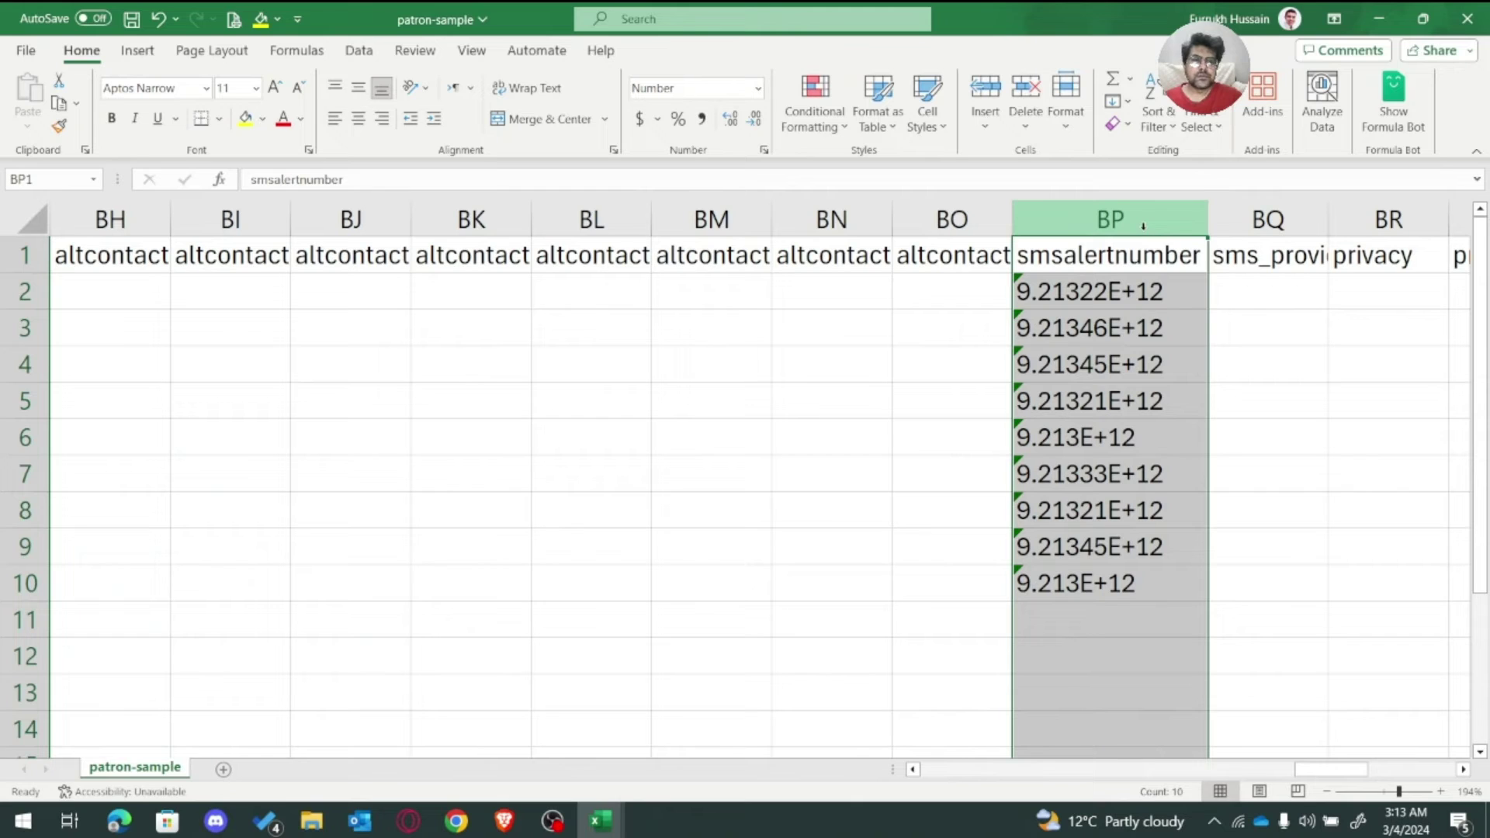
Recheck column BP's cell format, confirming the Number category, and return to cell BP2.
right_click(1106, 277)
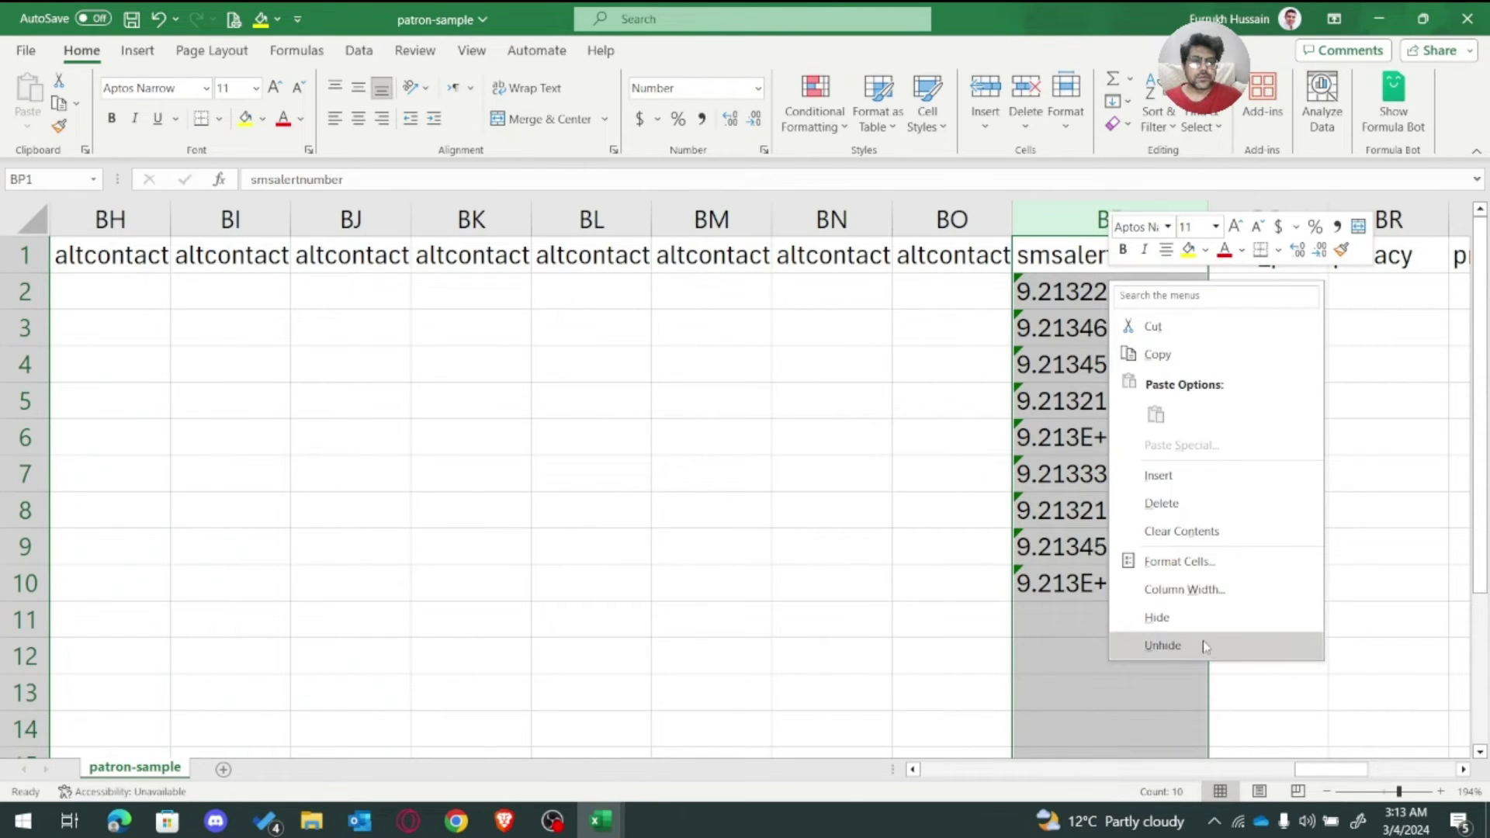
click(1207, 563)
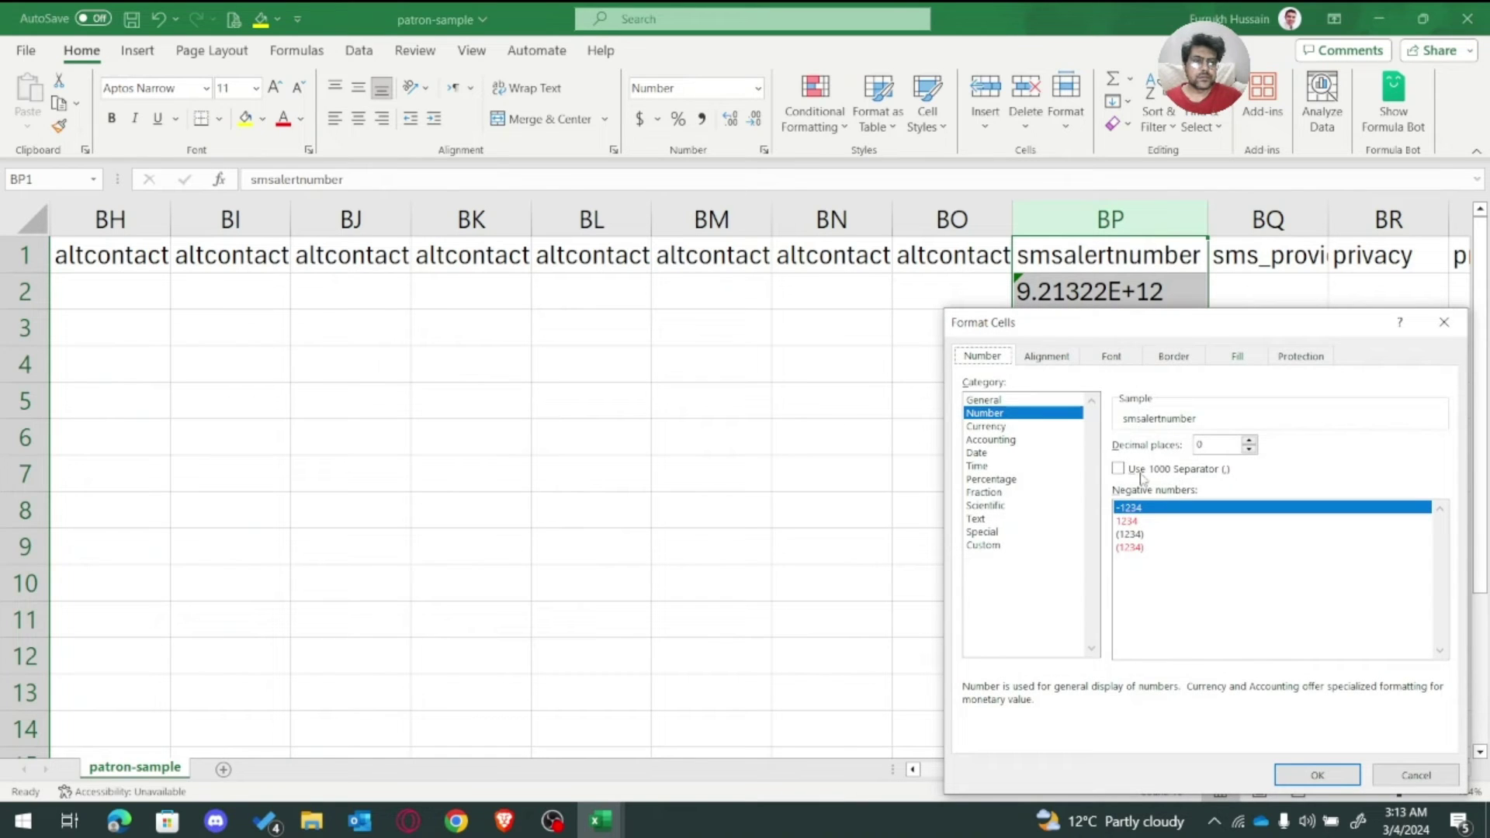
click(986, 426)
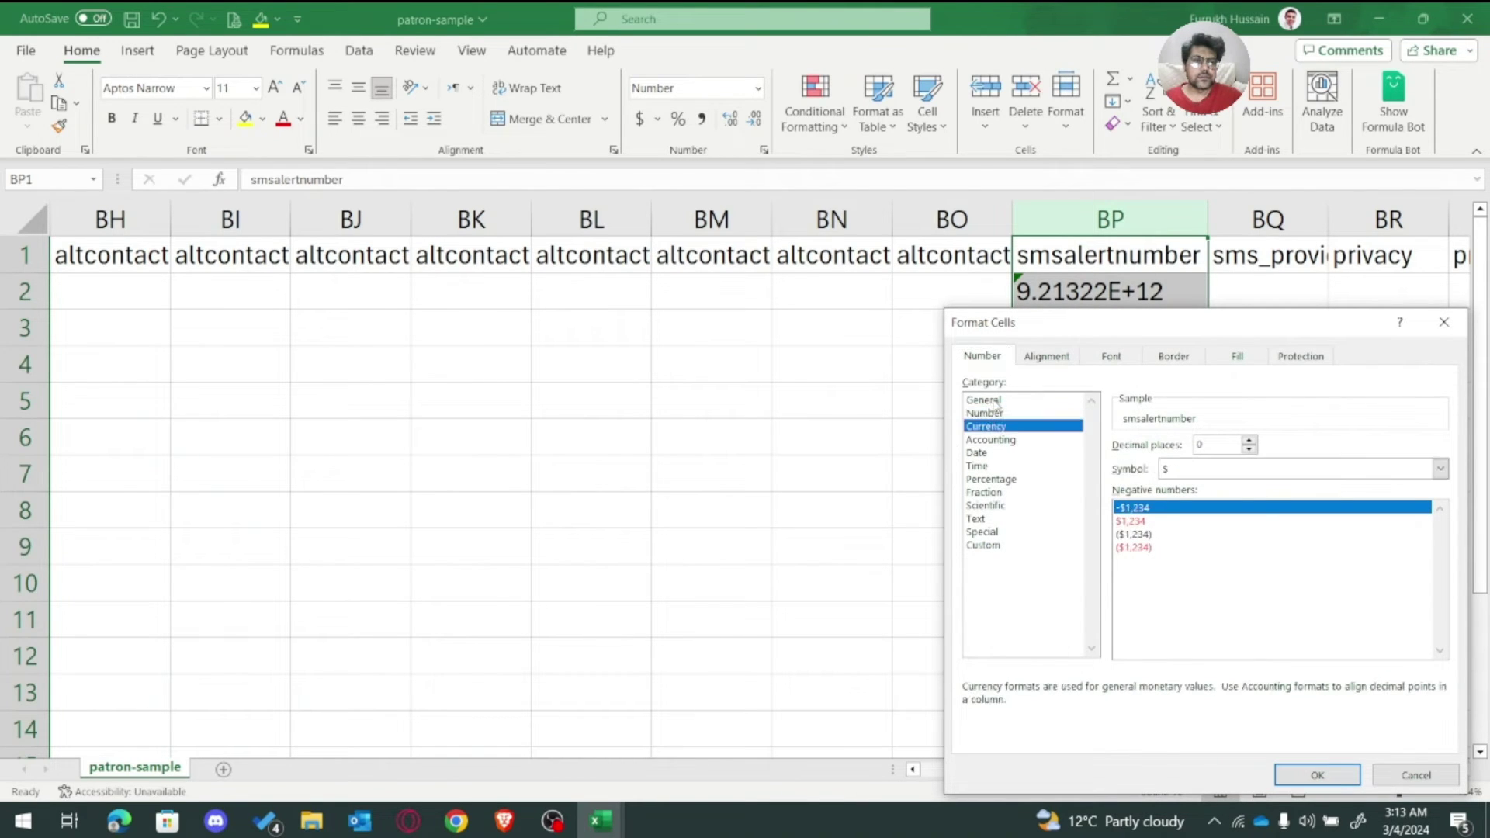
click(995, 401)
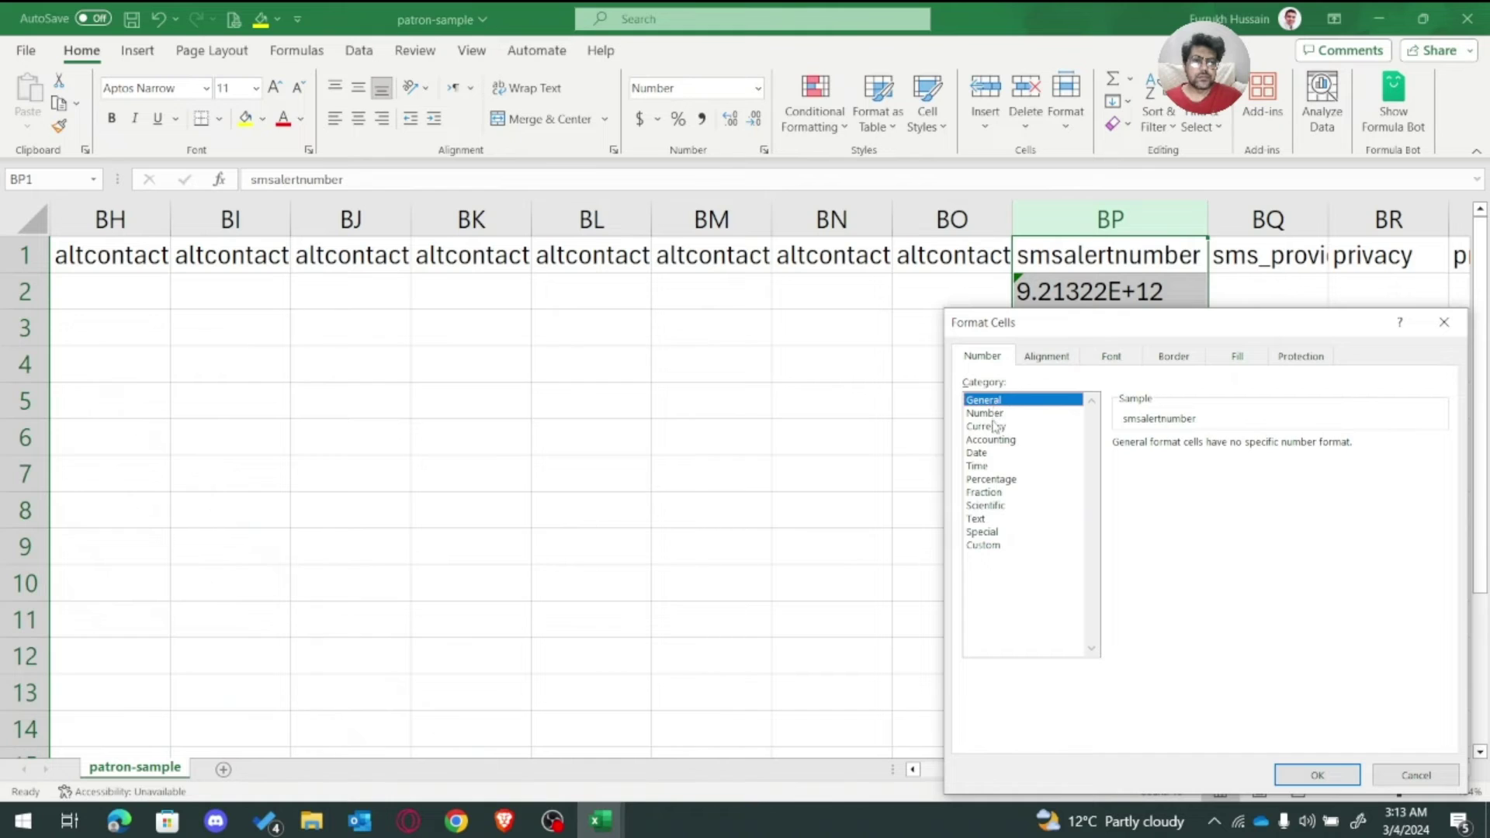
click(994, 426)
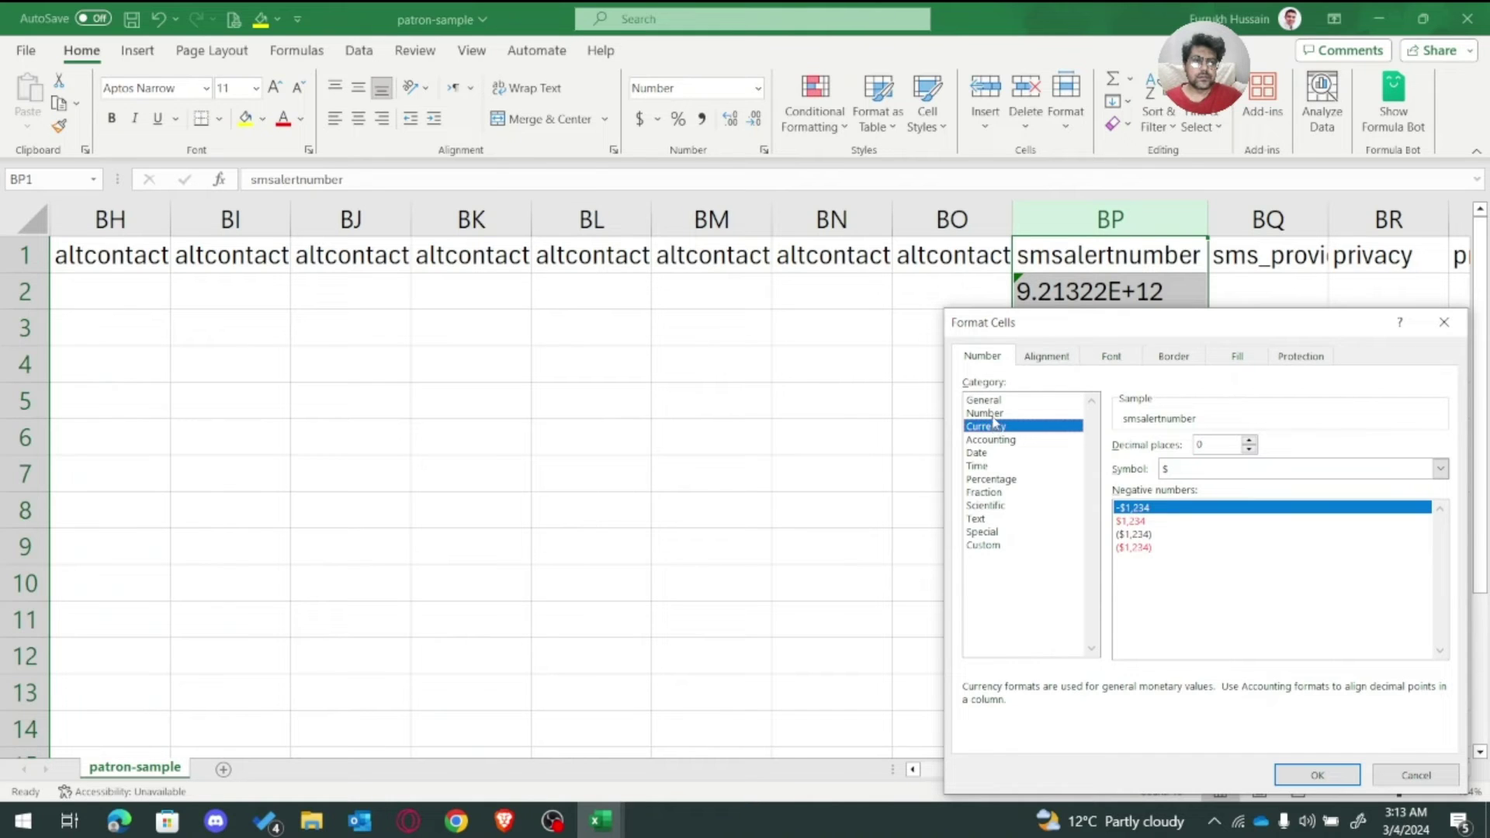
click(985, 414)
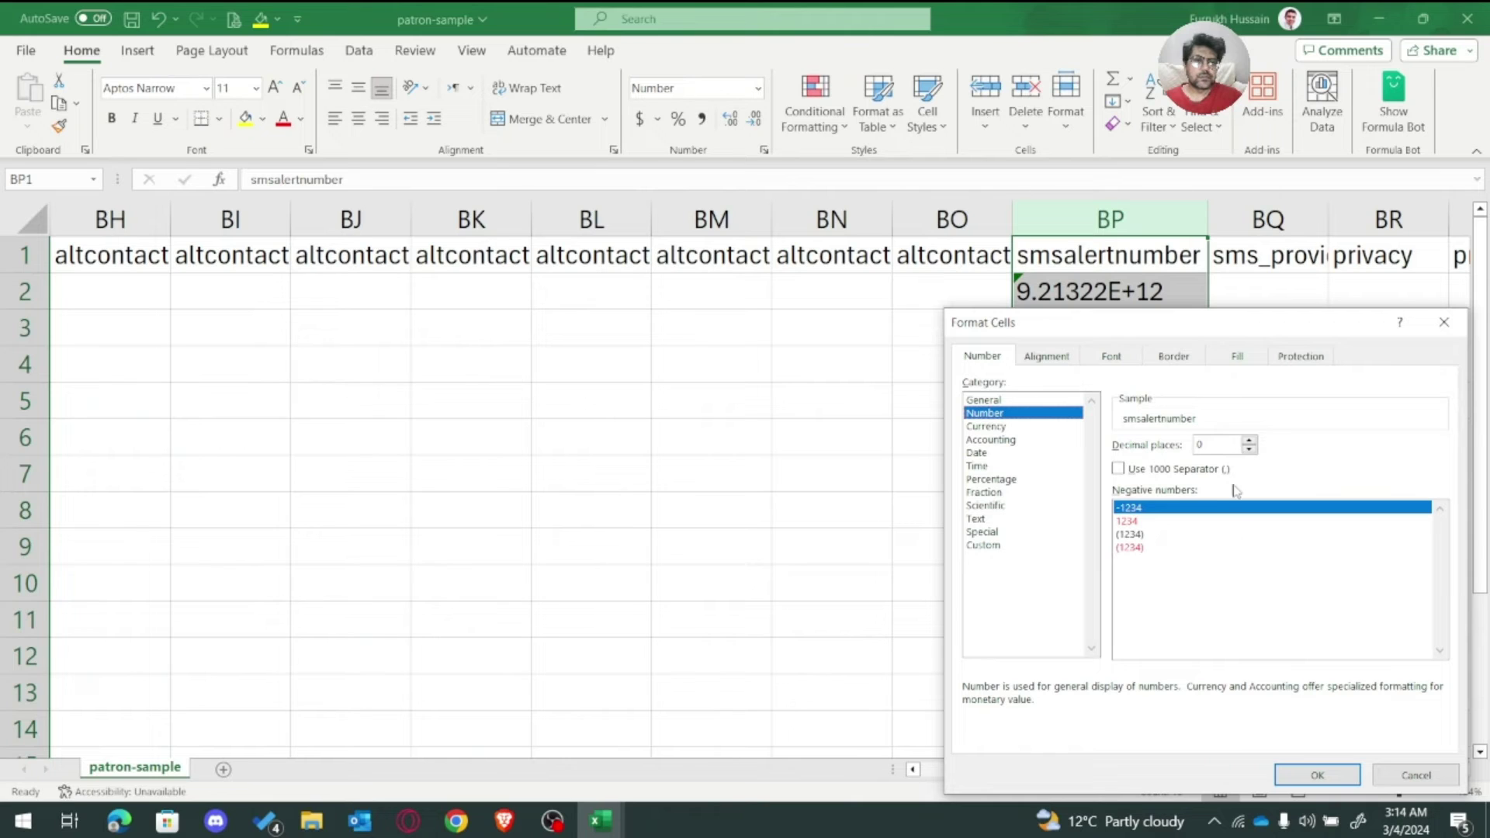
click(1298, 777)
click(1188, 475)
click(1130, 267)
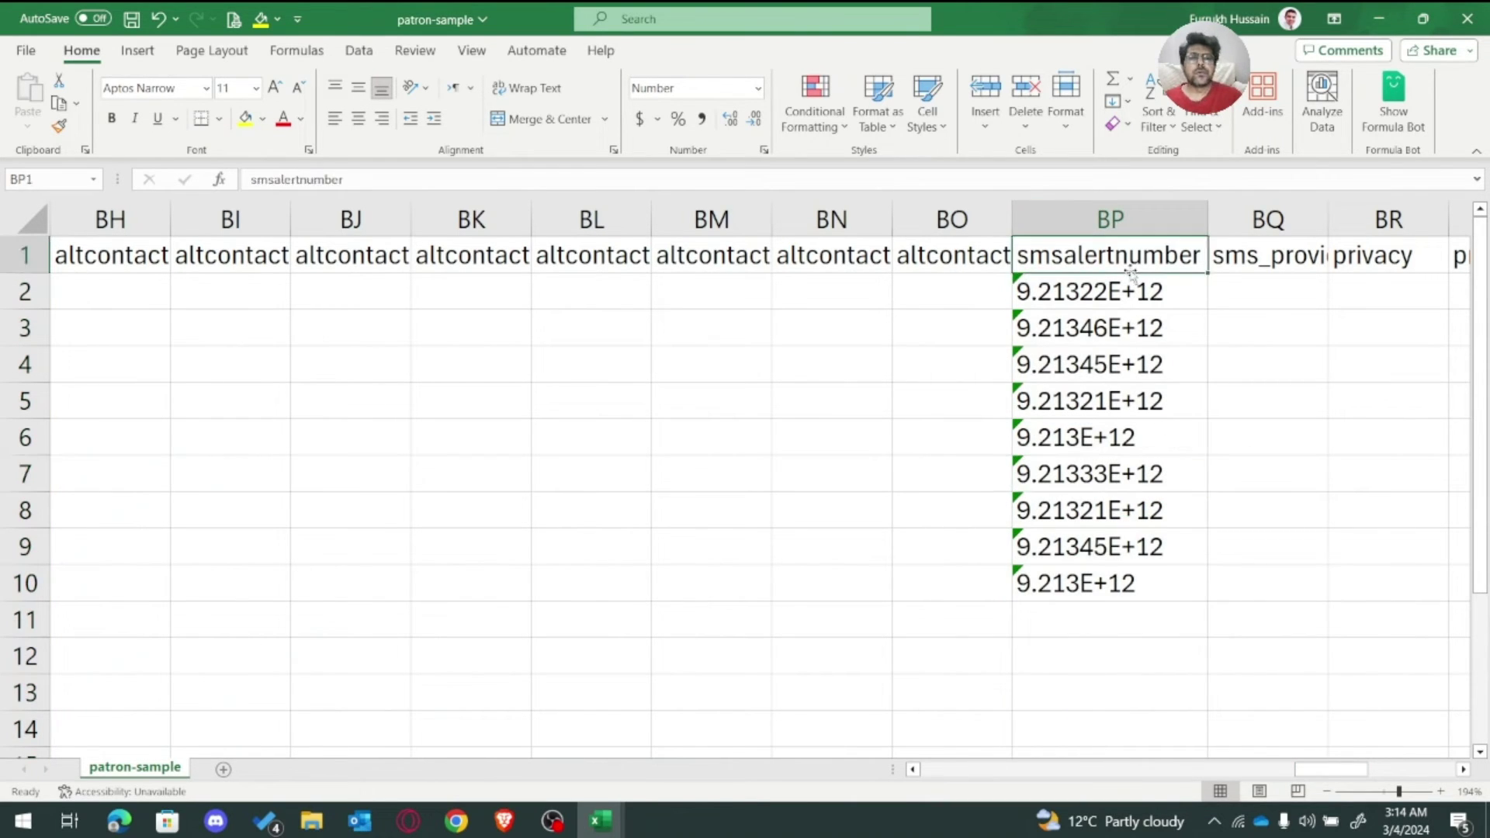
Copy the nine phone numbers in R2:R10 of the phone column.
double_click(1132, 283)
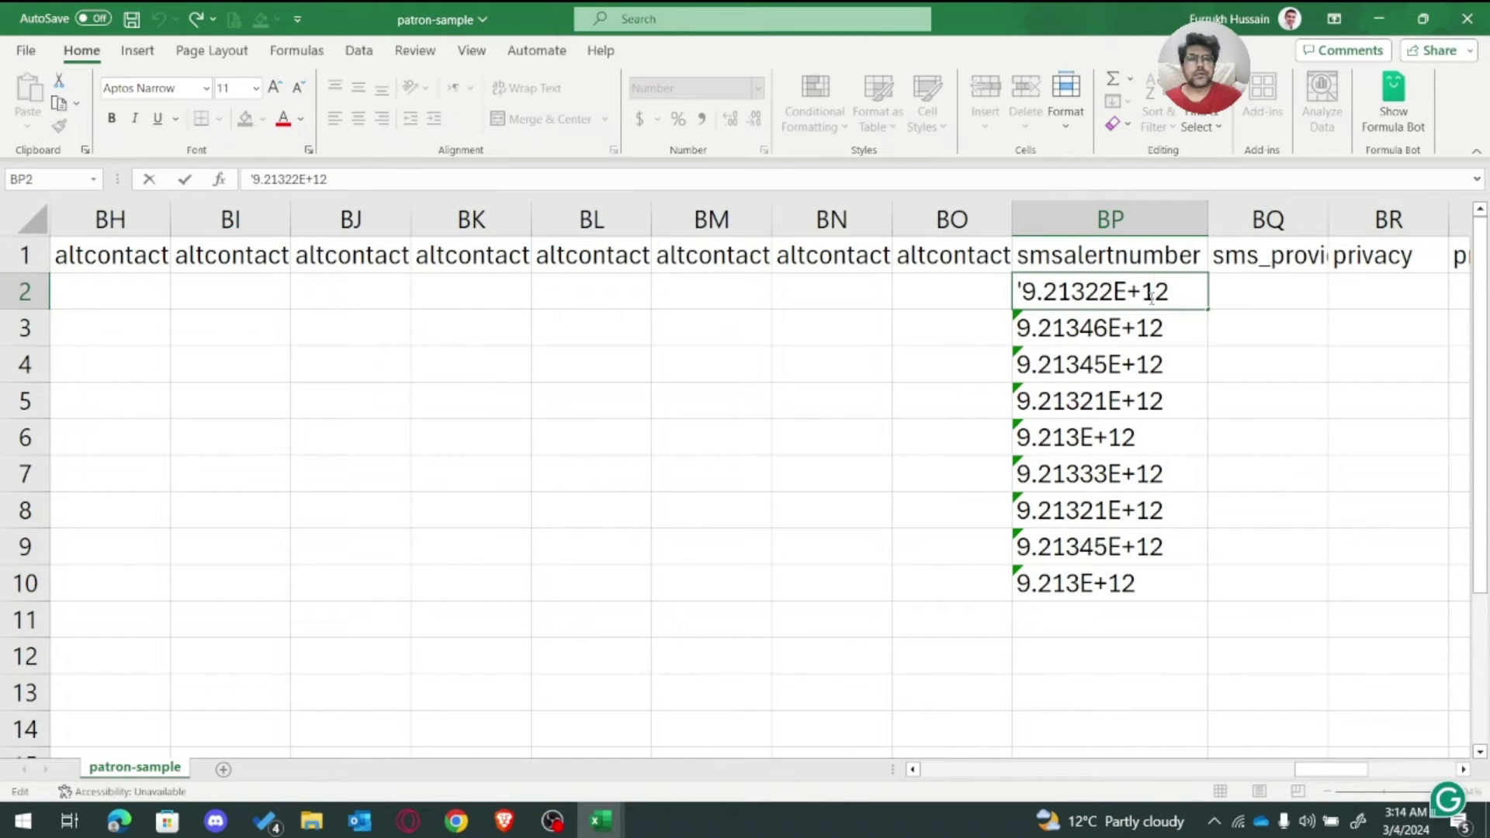
click(1154, 356)
click(1175, 285)
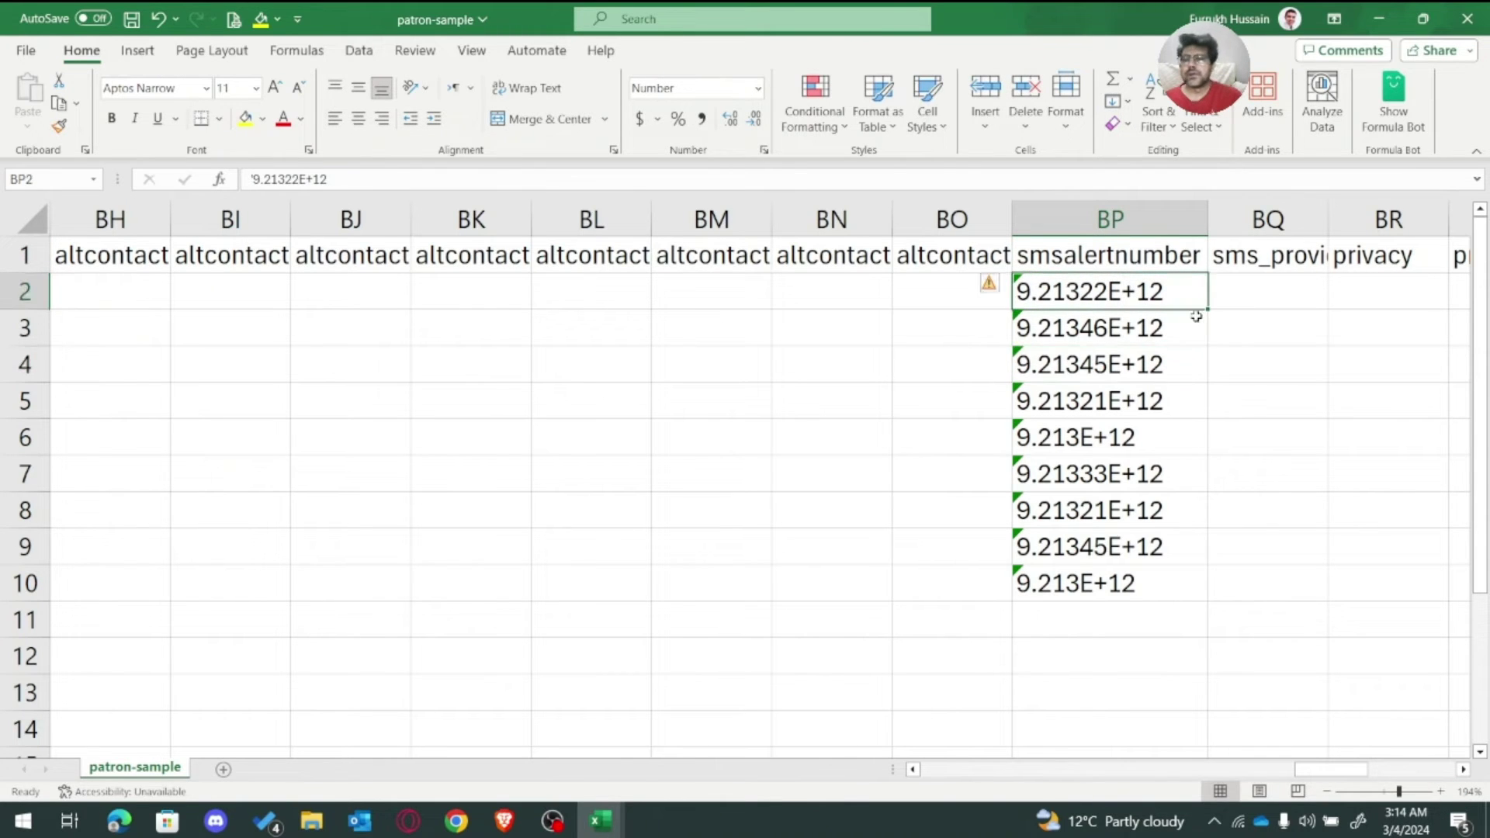
key(Left)
key(Right)
key(Left)
key(Left)
key(Left)
key(Left)
key(Left)
key(Left)
key(Left)
key(Left)
key(Left)
key(Left)
key(Left)
key(Left)
key(Left)
key(Left)
key(Left)
key(Left)
key(Left)
key(Left)
key(Left)
key(Left)
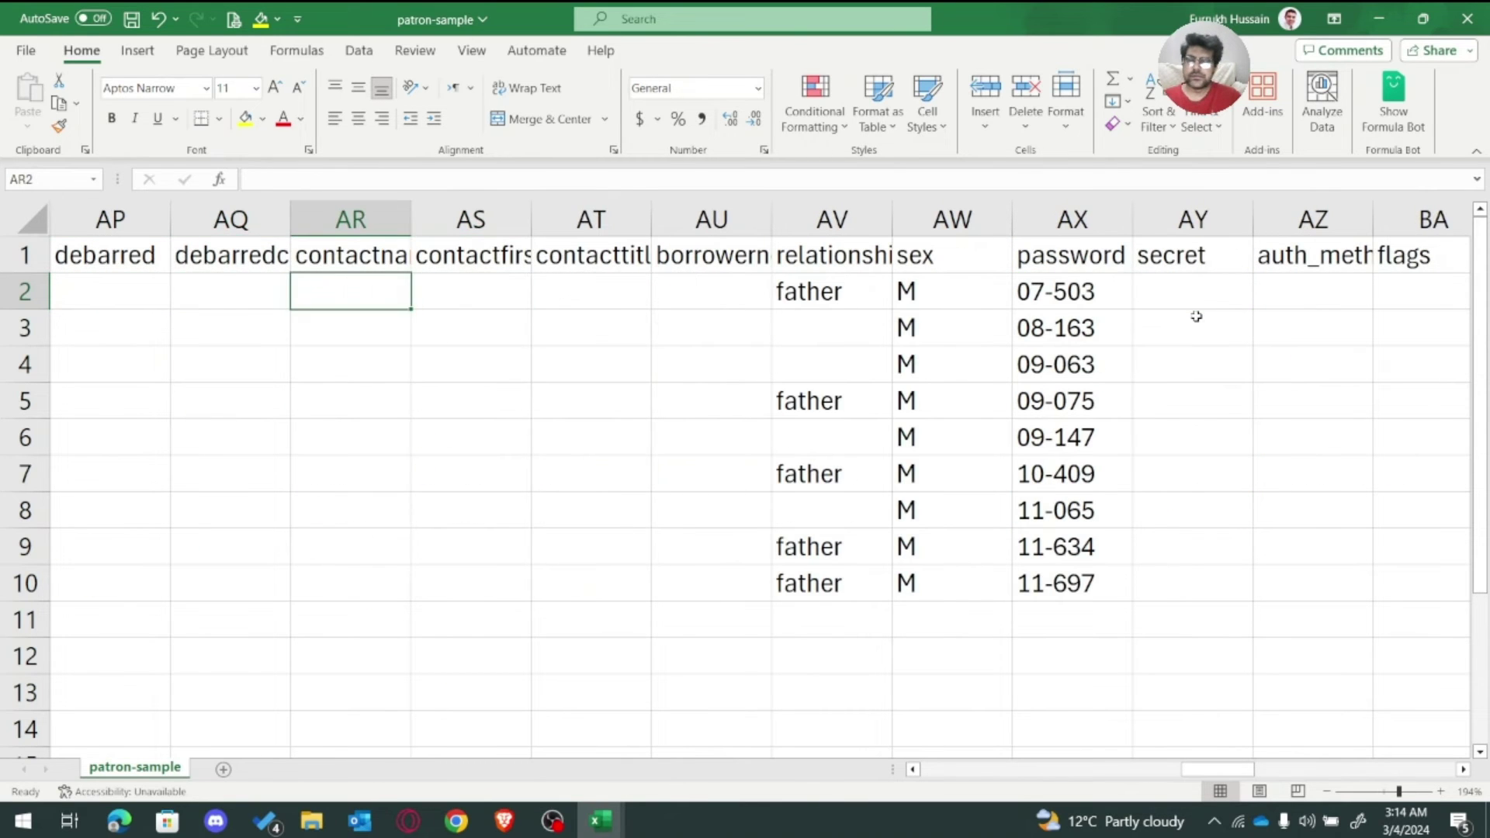
scroll(1196, 316, left, 3)
click(1195, 316)
key(Left)
key(Left)
key(Left)
key(Left)
key(Left)
key(Left)
key(Left)
key(Left)
key(Left)
key(Left)
key(Left)
key(Left)
key(Left)
key(Left)
key(Left)
key(Left)
key(Left)
key(Left)
key(Left)
key(Left)
key(Left)
key(Left)
key(Left)
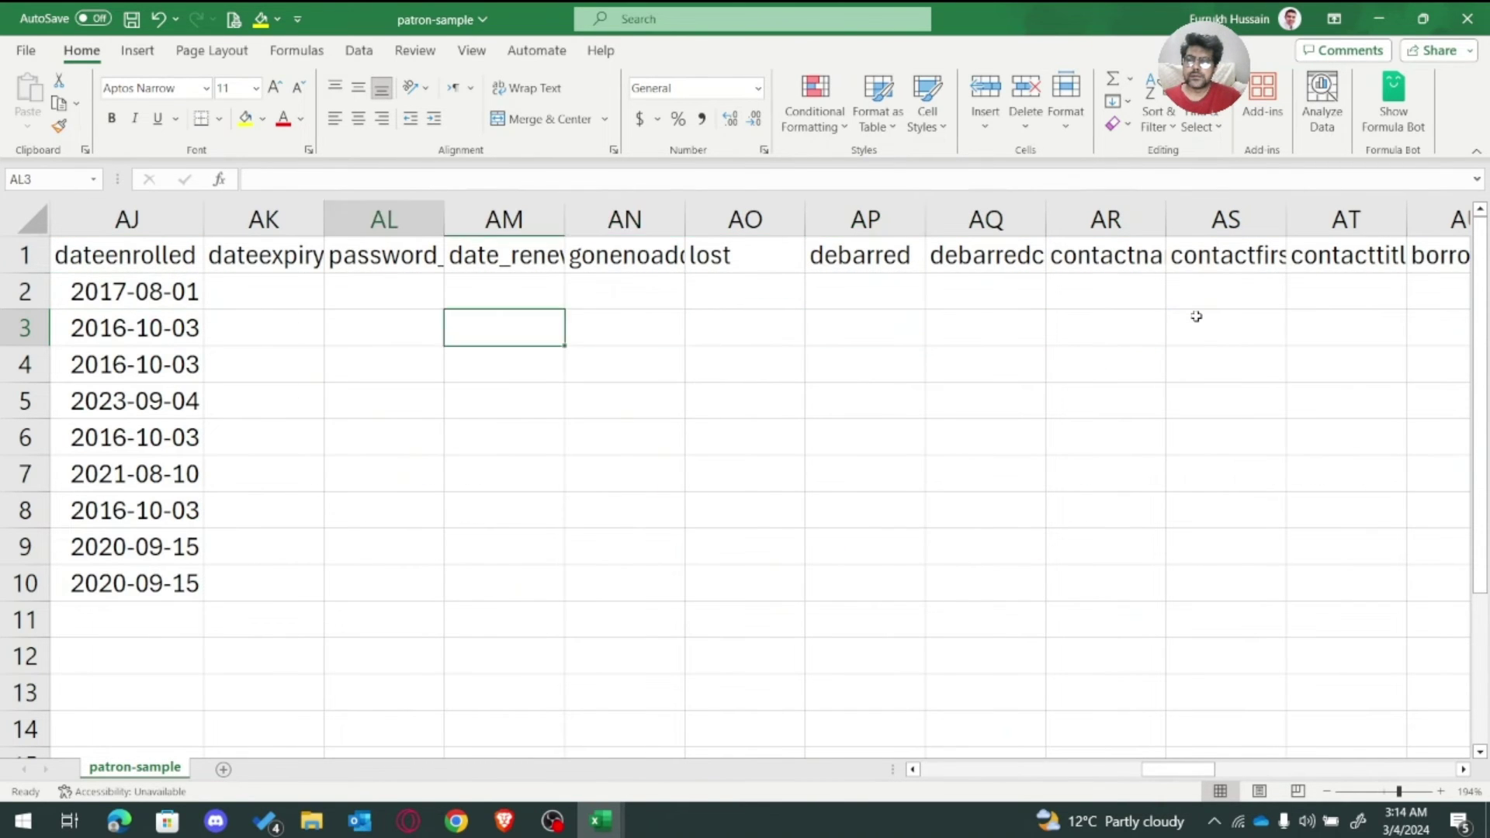
key(Left)
key(Left)
key(Left)
key(Left)
key(Left)
key(Left)
key(Left)
key(Left)
key(Left)
key(Left)
key(Left)
key(Left)
key(Left)
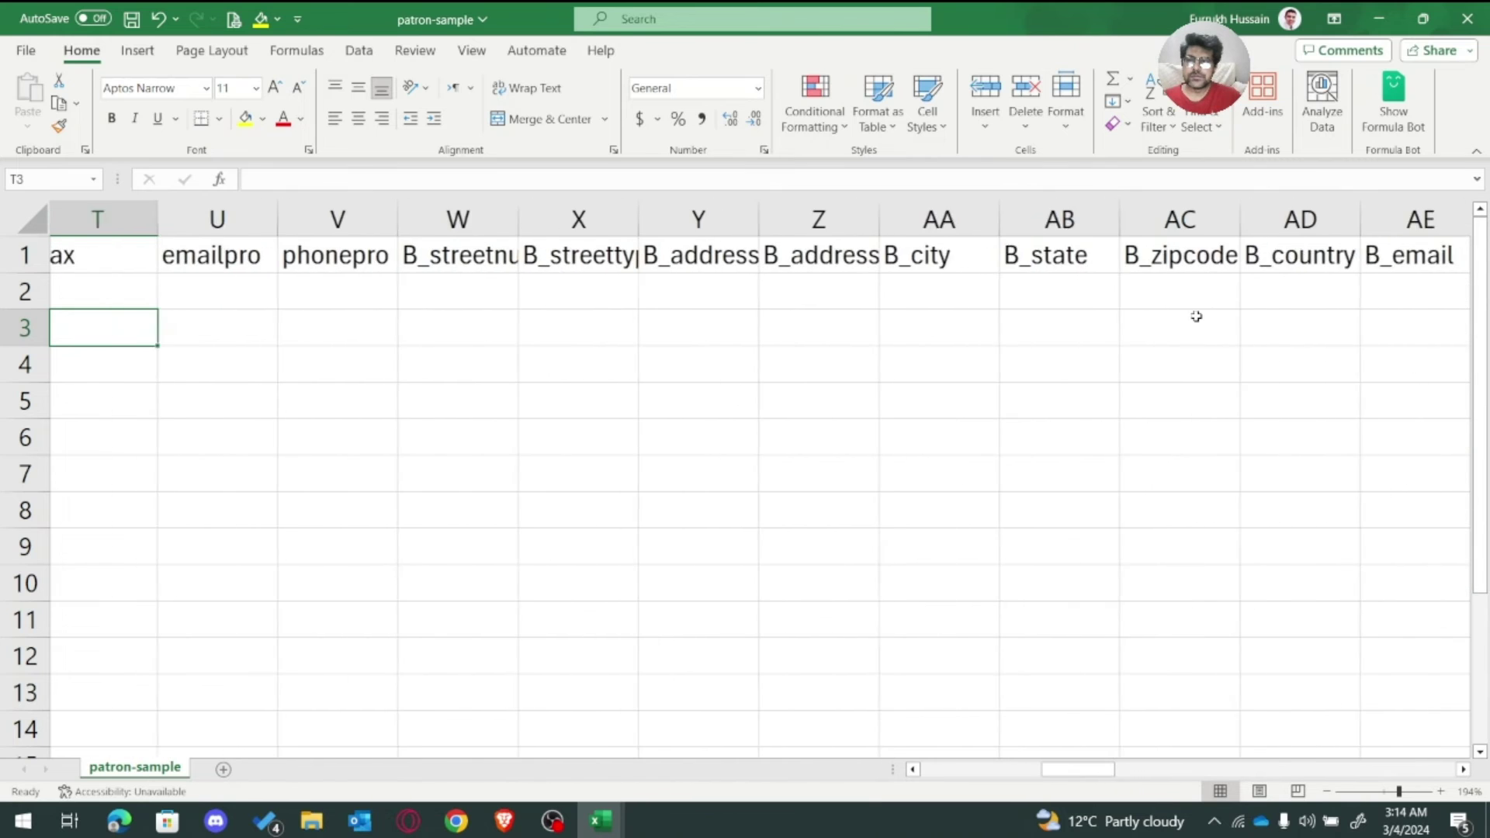
key(Right)
key(Right)
key(Right)
key(Right)
key(Right)
key(Right)
key(Right)
key(Right)
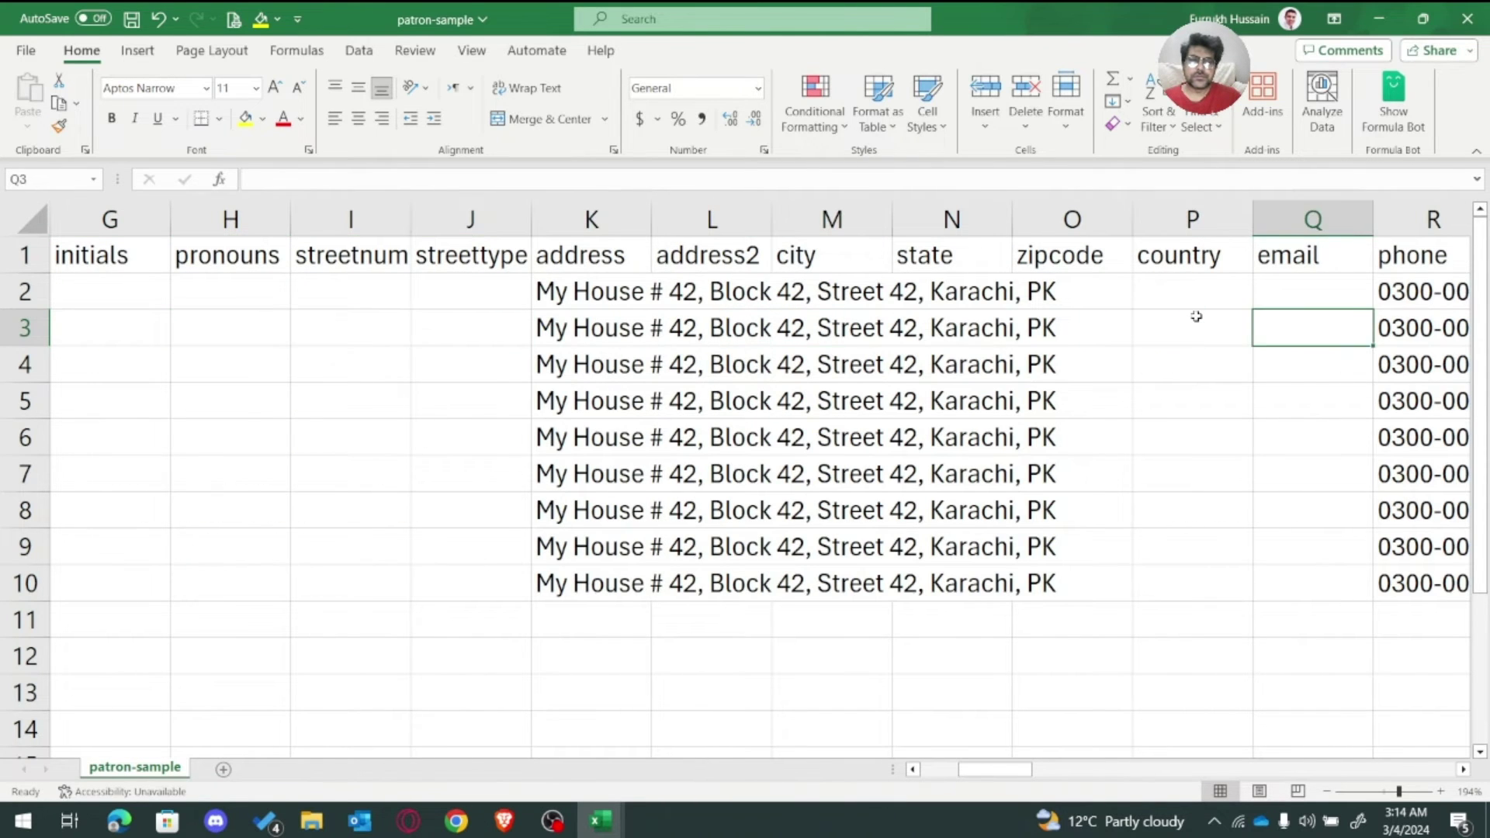
key(Up)
key(shift+Down)
key(shift+Down)
key(shift+Down)
key(shift+Down)
key(shift+Down)
key(shift+Down)
key(shift+Down)
key(shift+Down)
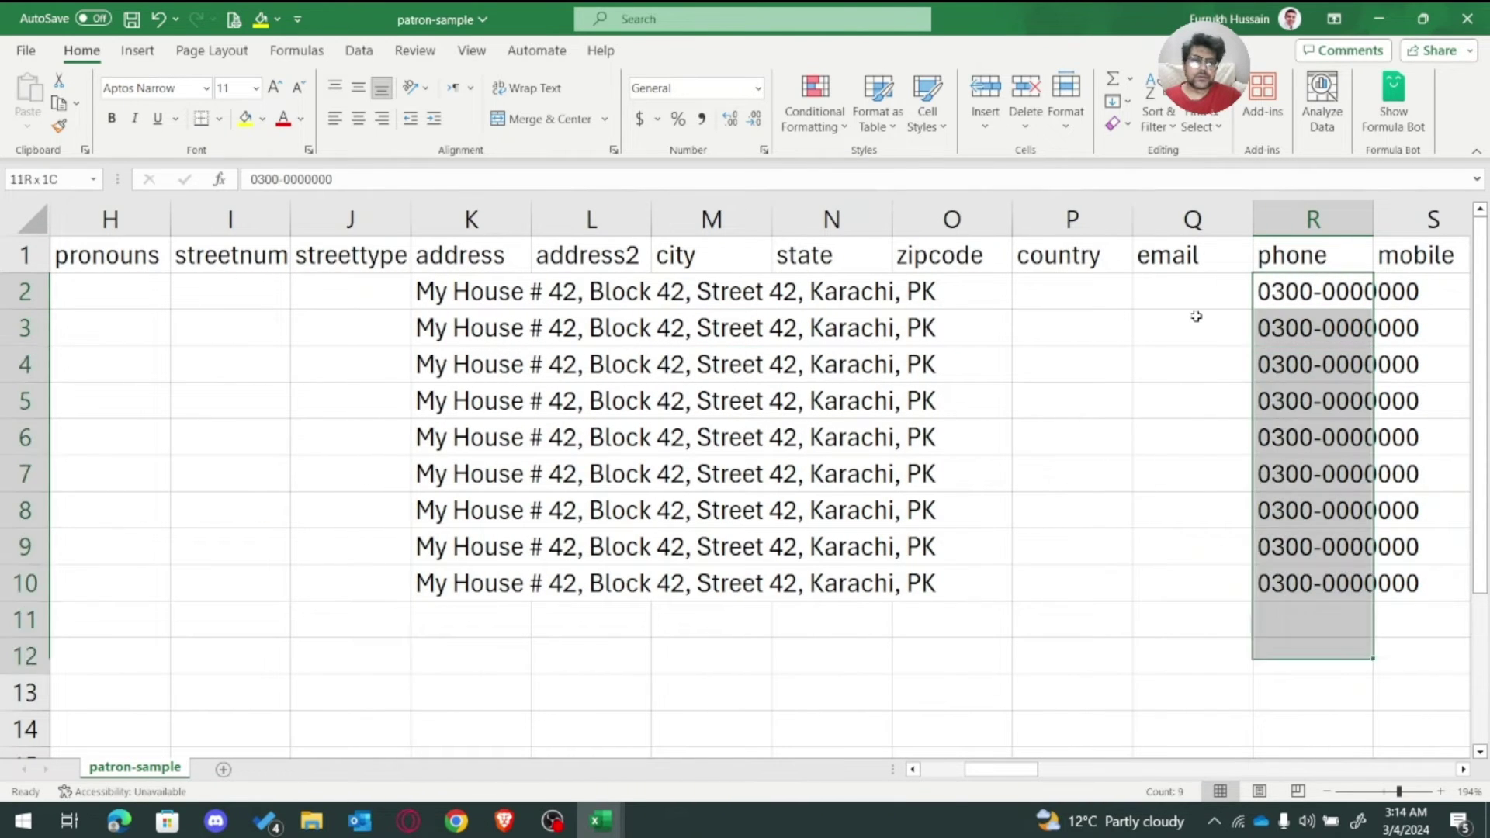
key(shift+Up)
key(shift+Down)
key(ctrl+c)
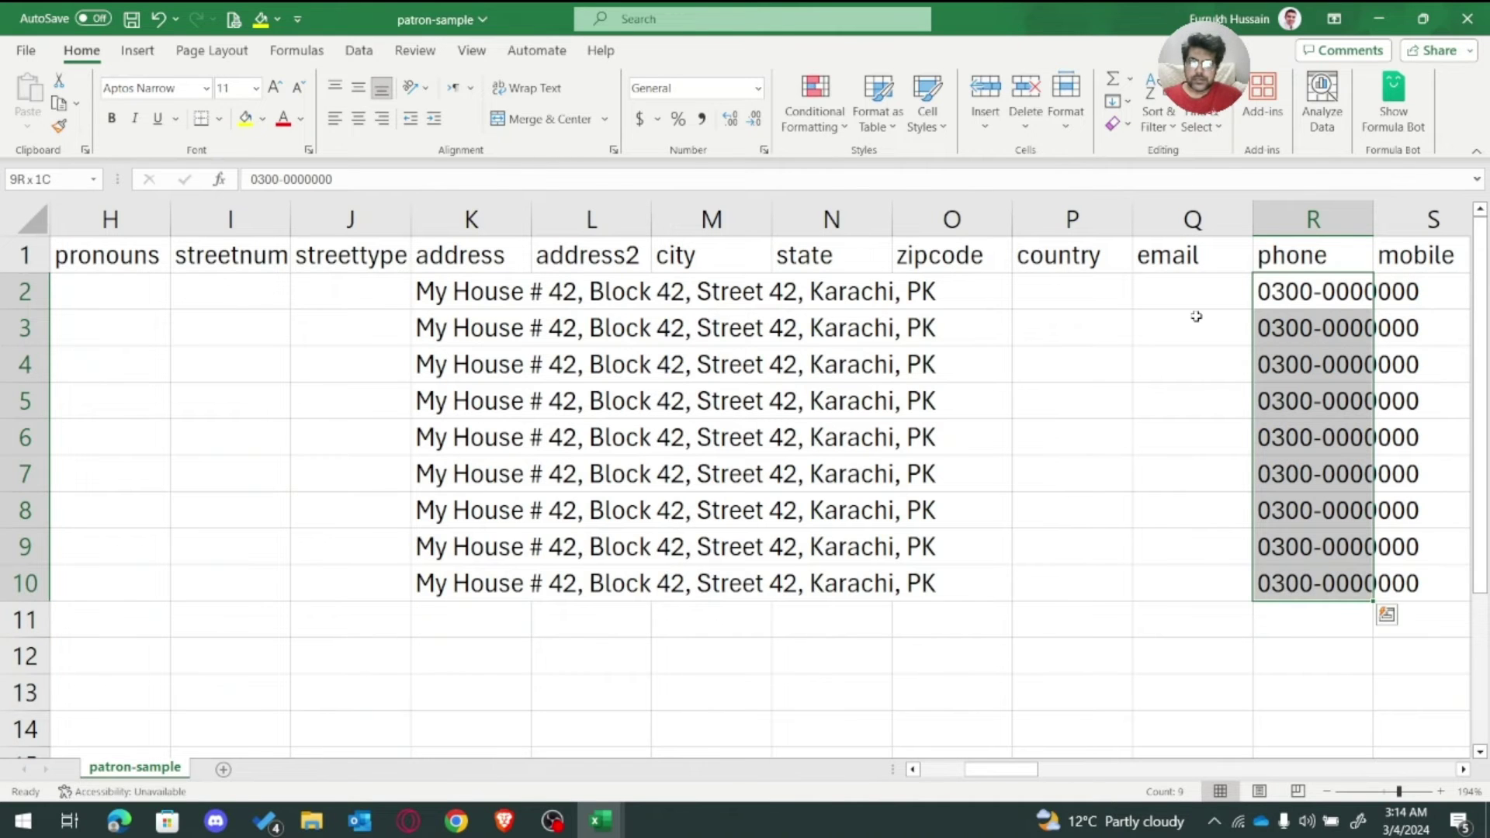
Paste the phone numbers into smsalertnumber cells BP2 to BP10.
key(Right)
key(Right)
key(Right)
key(Right)
key(Right)
key(Right)
key(Right)
key(Right)
key(Right)
key(Right)
key(Right)
key(Right)
key(Right)
key(Right)
key(Right)
key(Right)
key(Right)
key(Right)
key(Right)
key(Right)
key(Right)
key(Right)
key(Right)
key(Right)
key(Right)
key(Right)
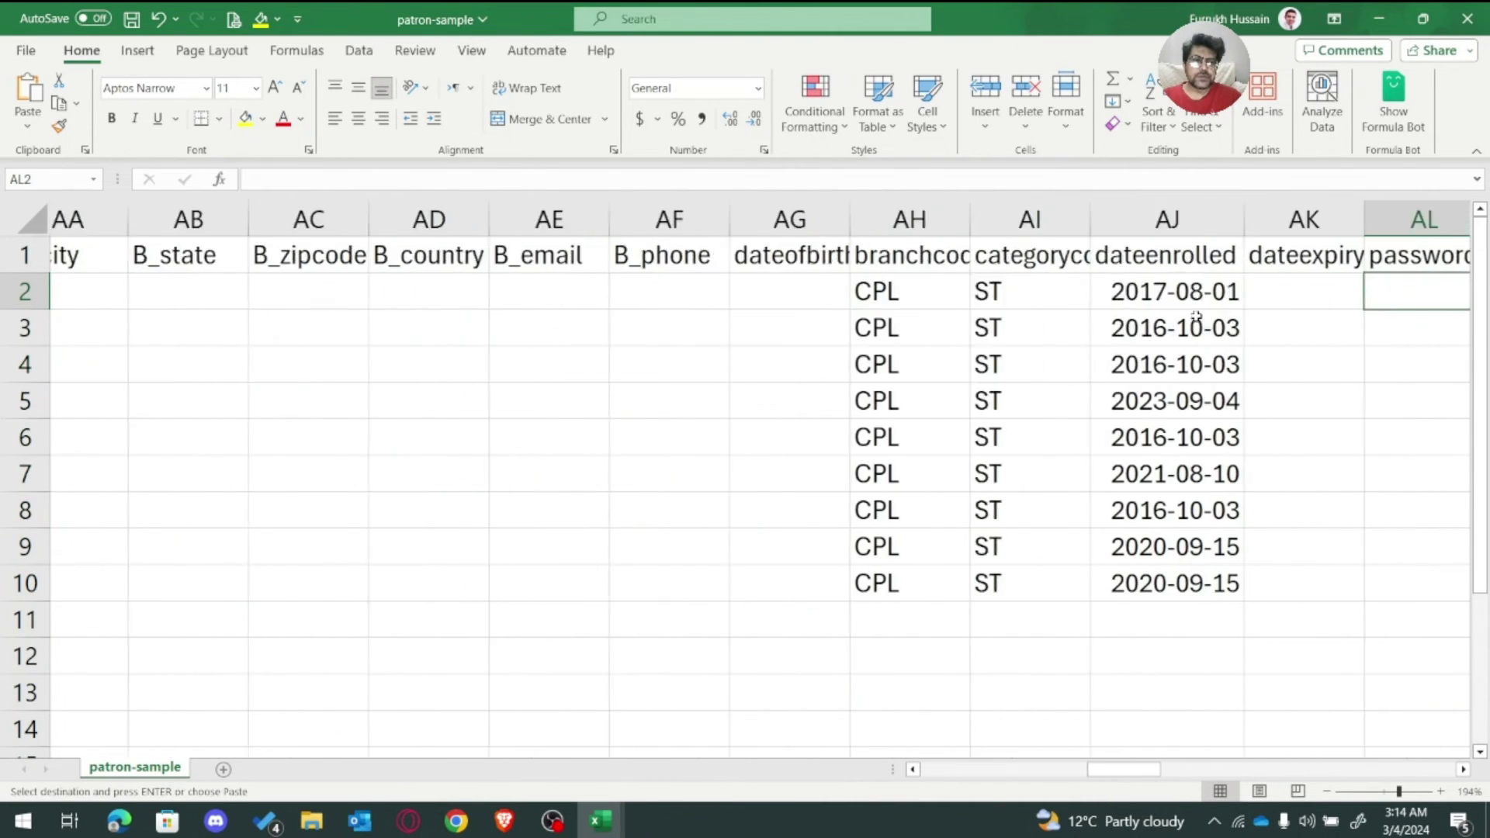
key(Right)
key(Right)
key(Right)
key(Right)
key(Right)
key(Right)
key(Right)
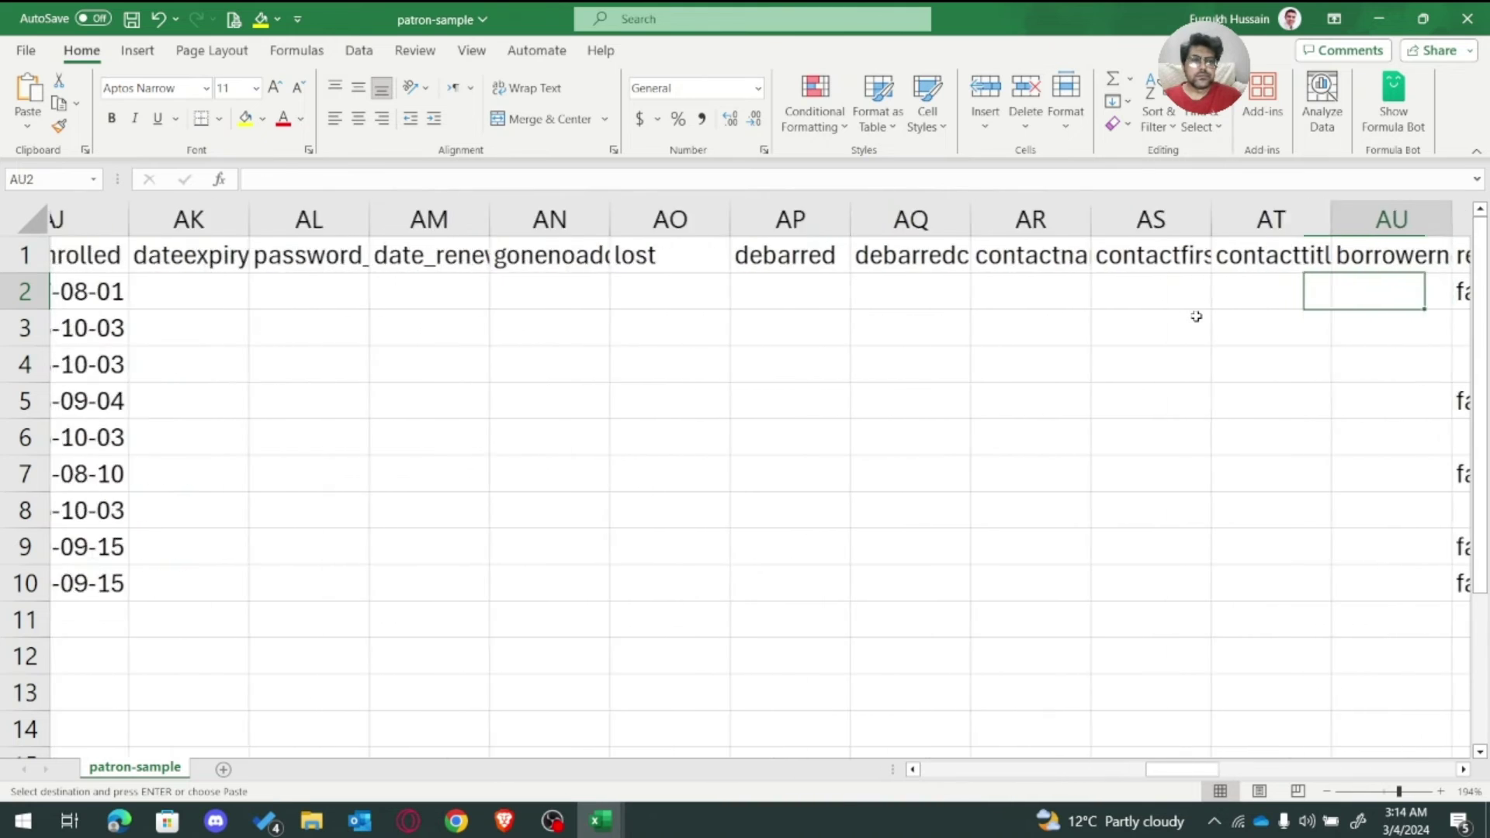
key(Right)
key(Right)
key(Right)
key(Right)
key(Right)
key(Right)
key(Right)
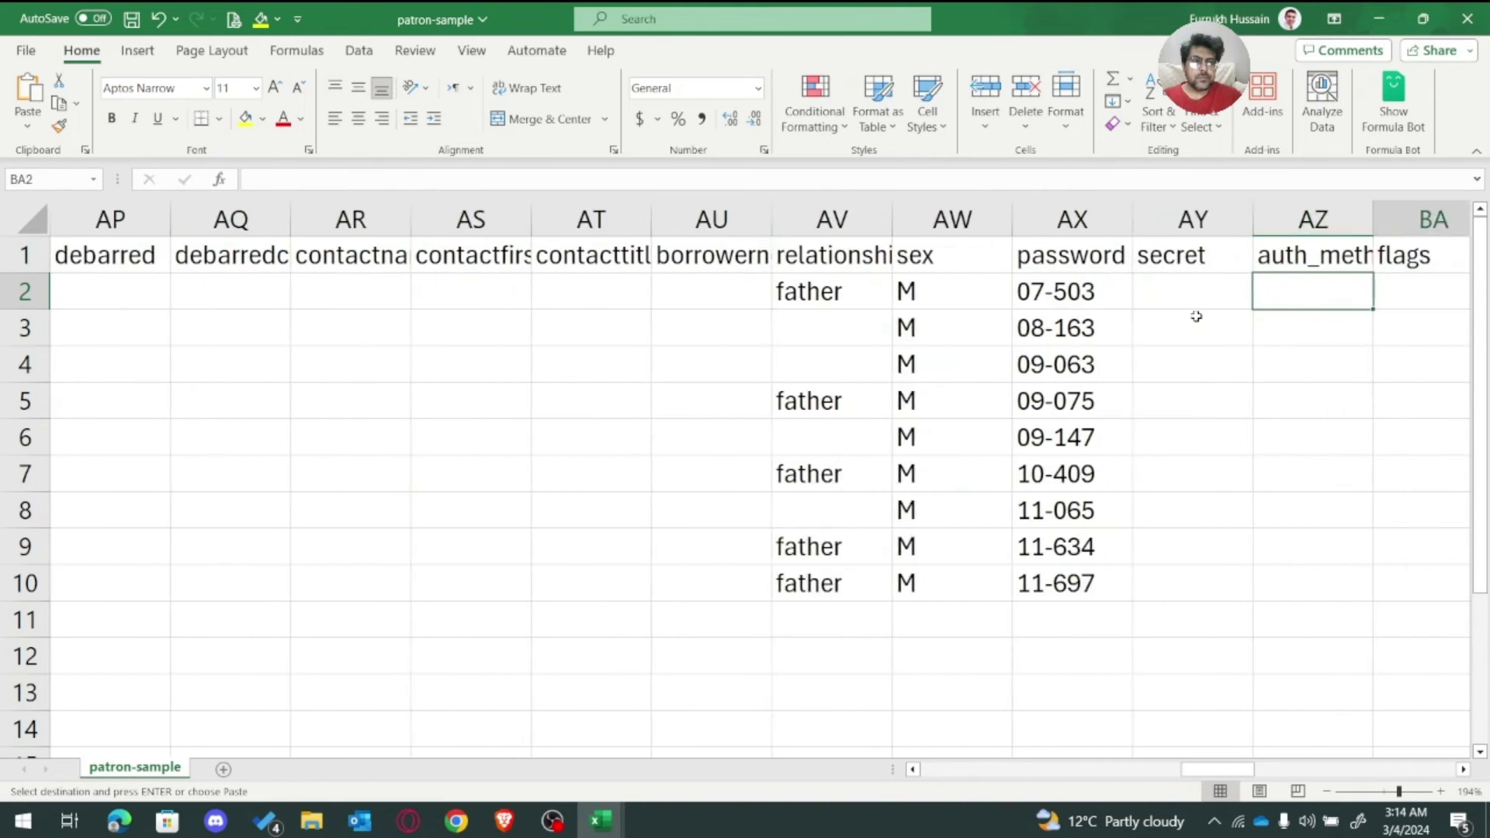
key(Right)
key(Right)
key(Right)
key(Right)
key(Right)
key(Right)
key(Right)
key(Right)
key(Right)
key(Right)
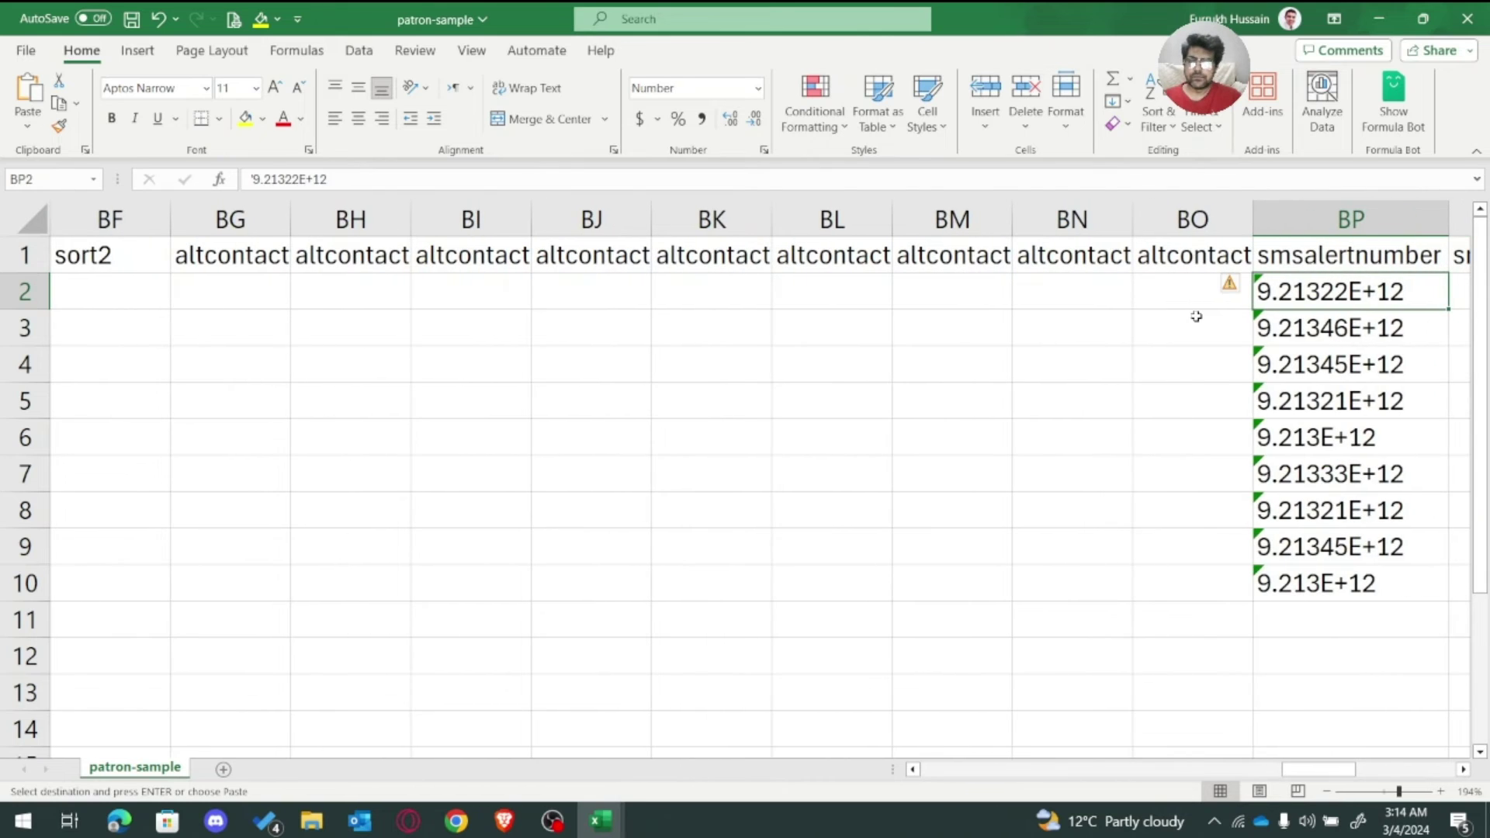
key(ctrl+shift+Down)
key(ctrl+v)
key(Up)
key(Down)
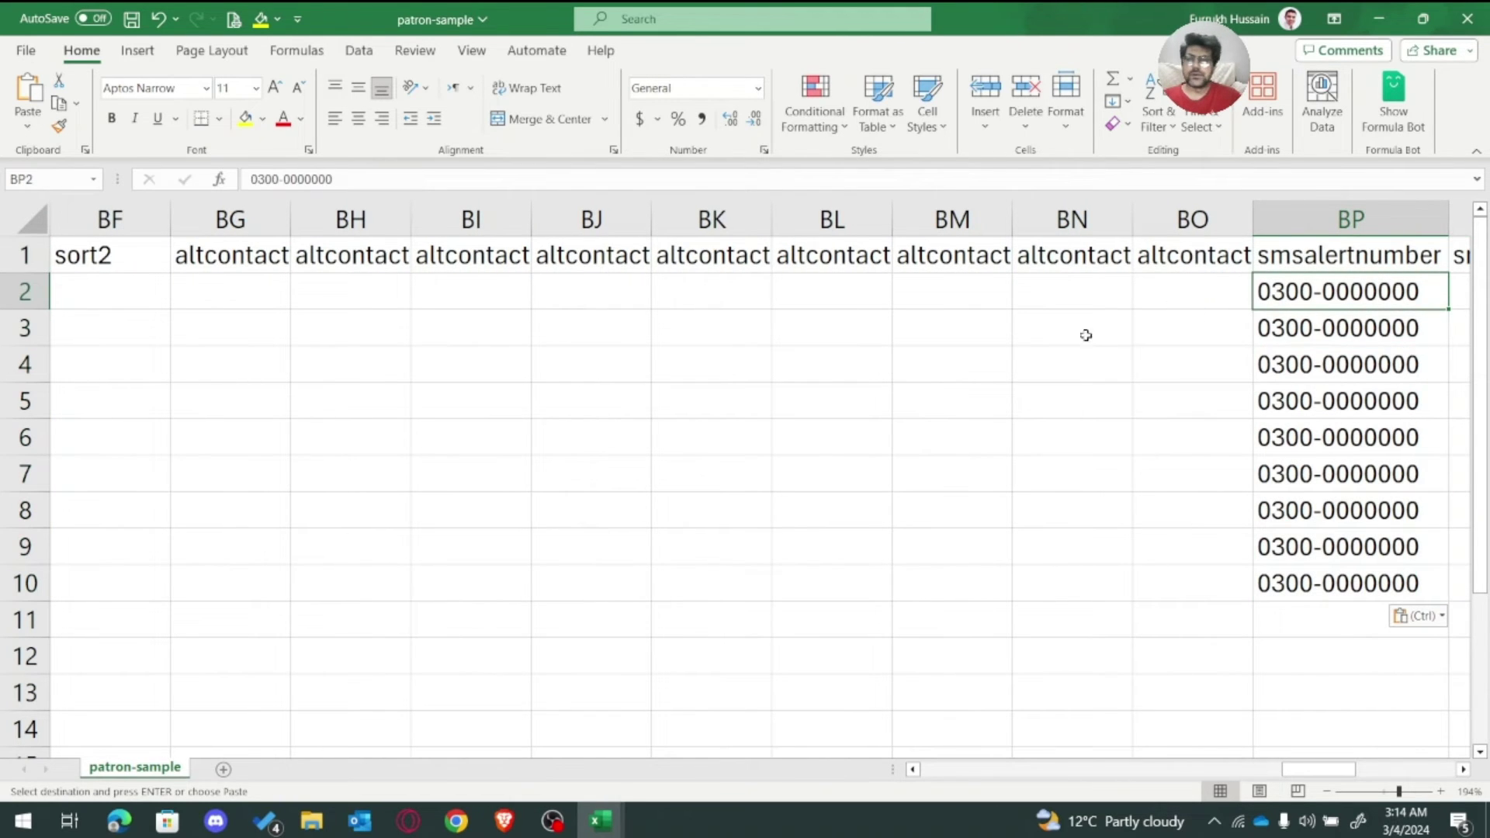
click(251, 179)
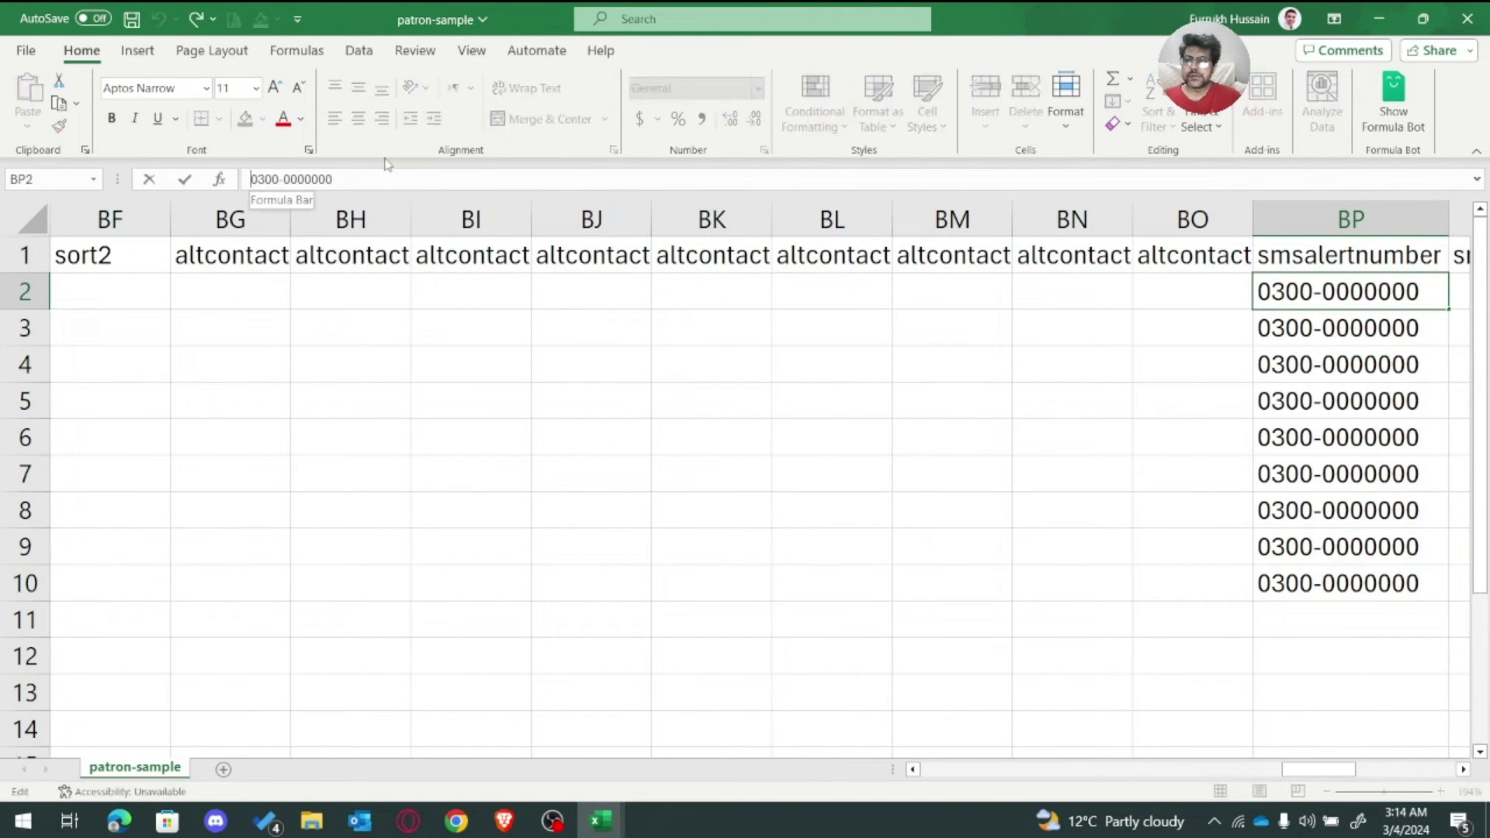
text(92)
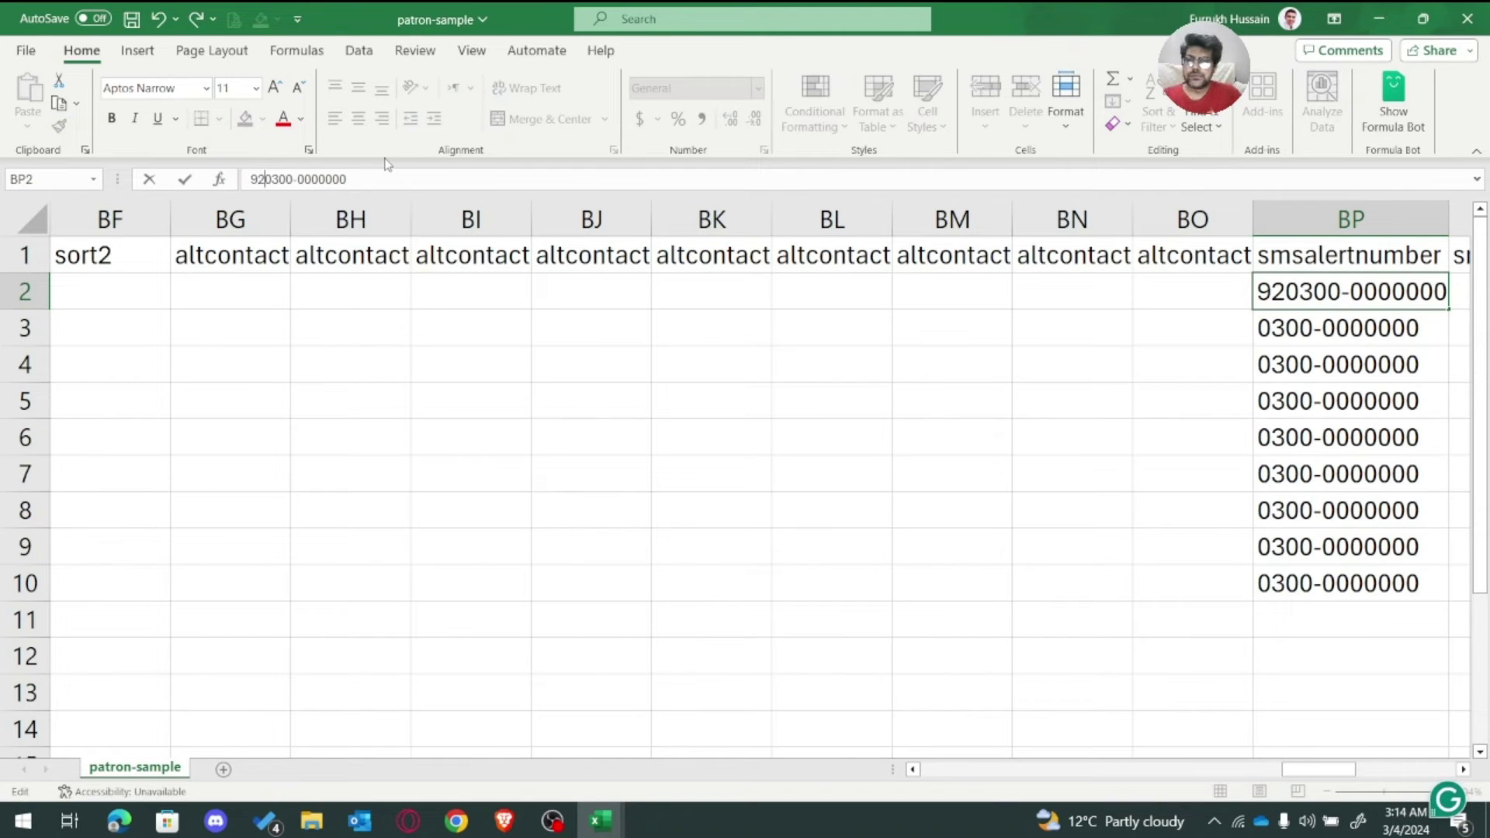
key(BackSpace)
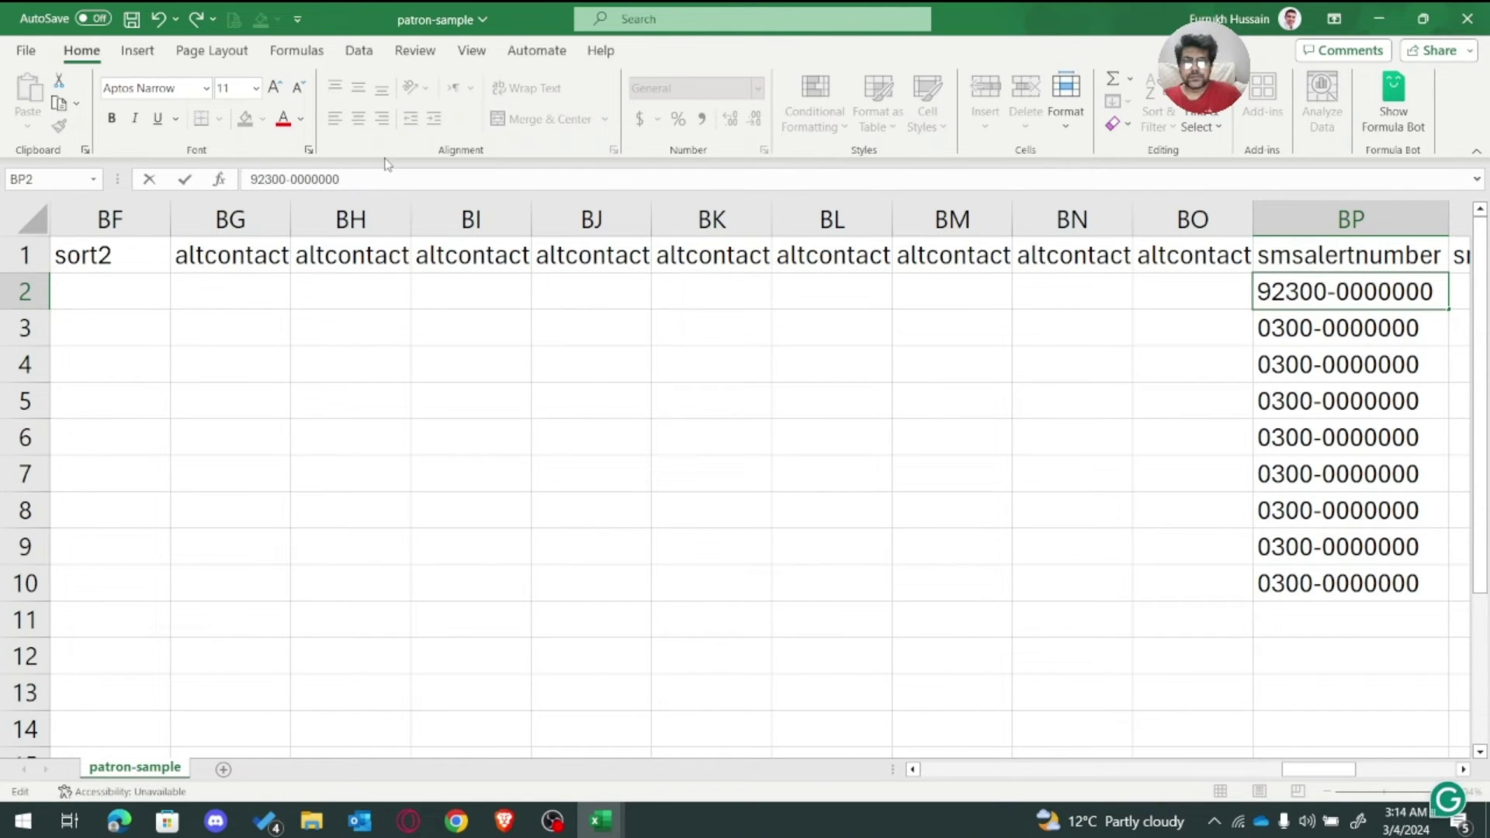
key(Right)
key(Right)
key(Right)
key(Delete)
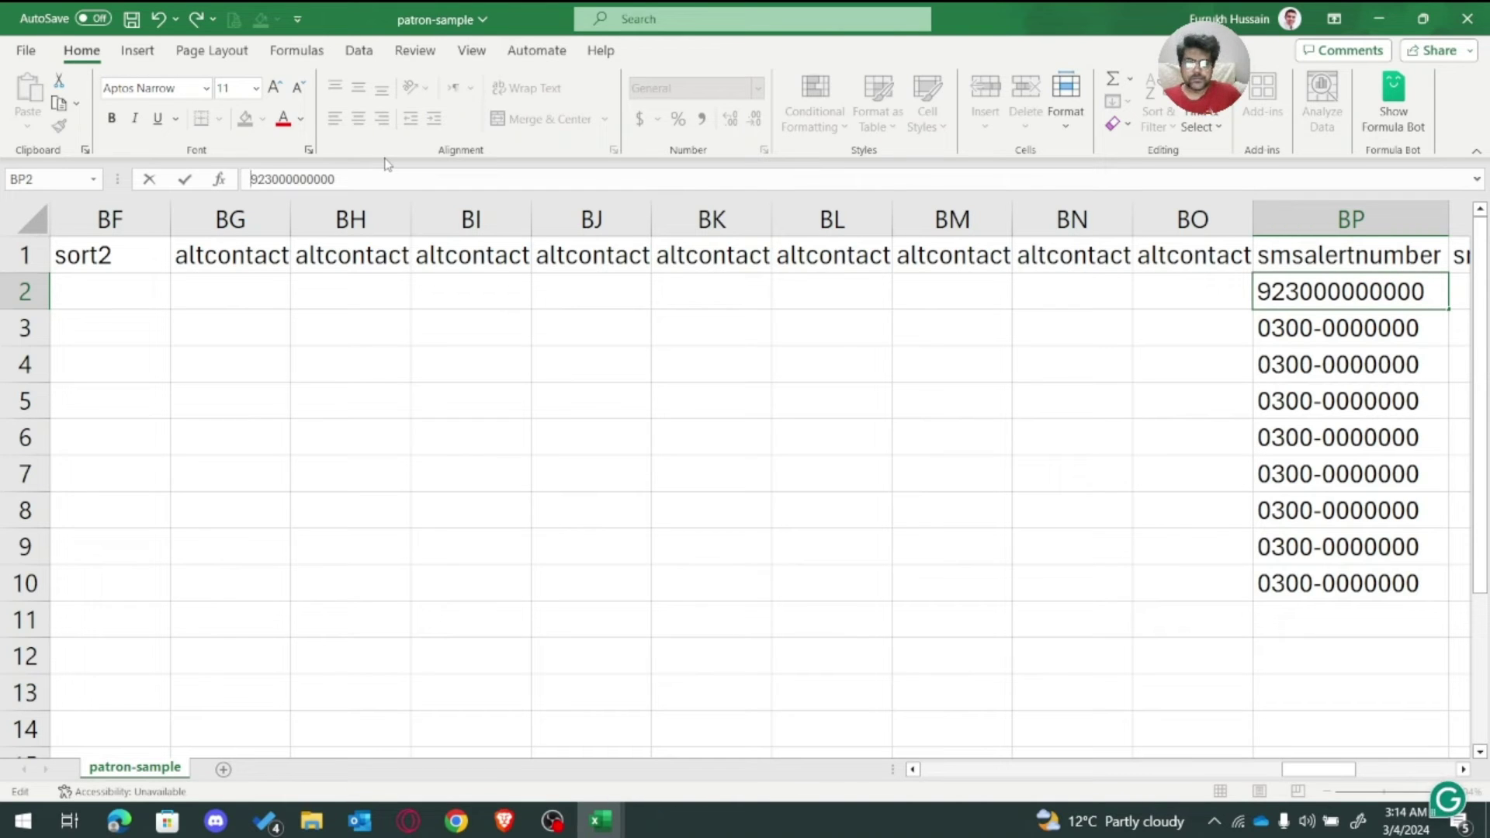
key(Tab)
key(Left)
key(Down)
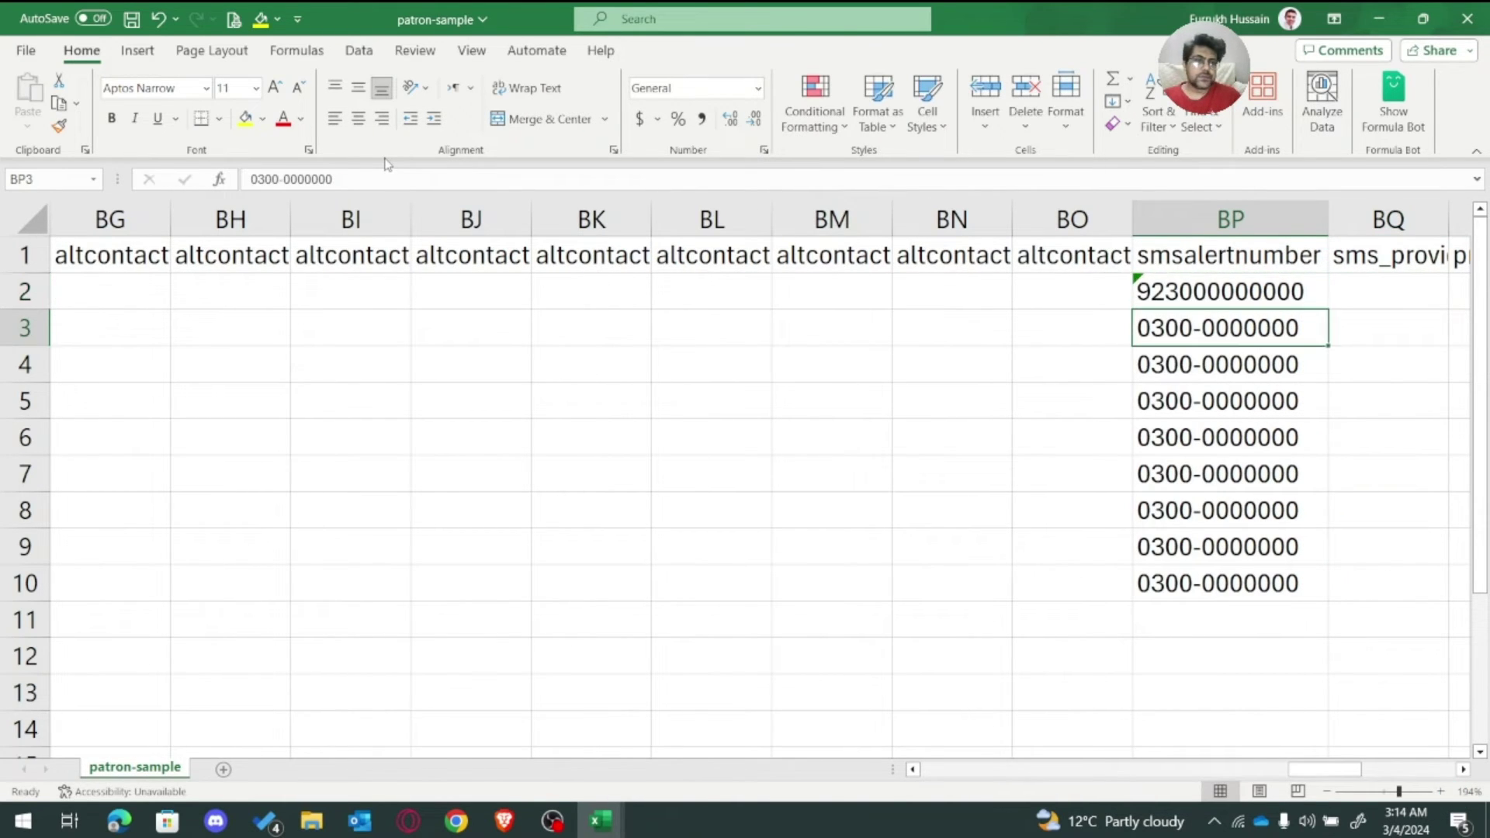
key(Up)
key(ctrl+c)
key(Down)
key(shift+Down)
key(shift+Down)
key(shift+Down)
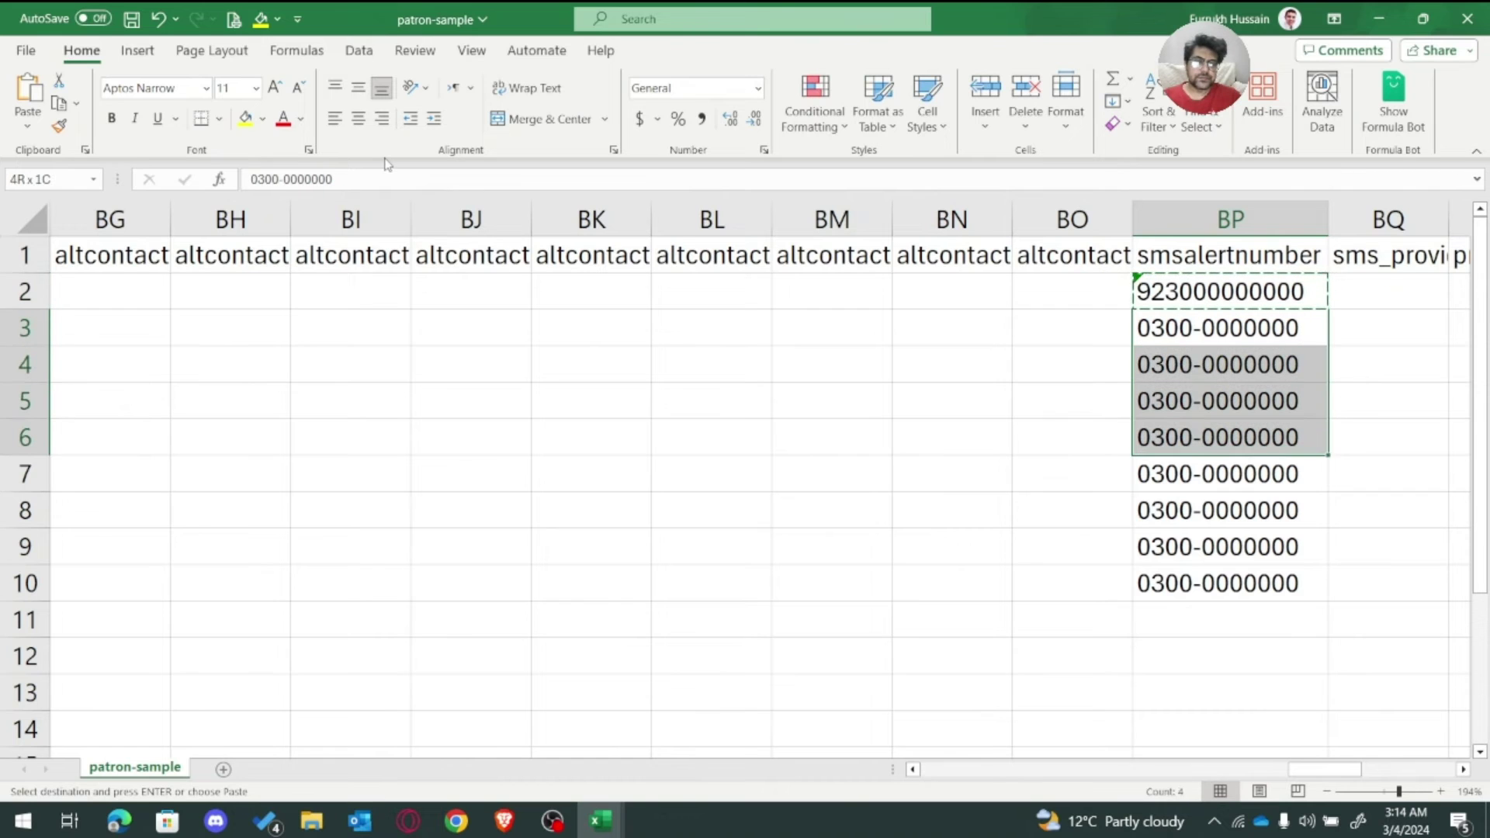
key(shift+Down)
key(shift+Down)
key(shift+Down)
key(shift+Down)
key(ctrl+v)
key(Right)
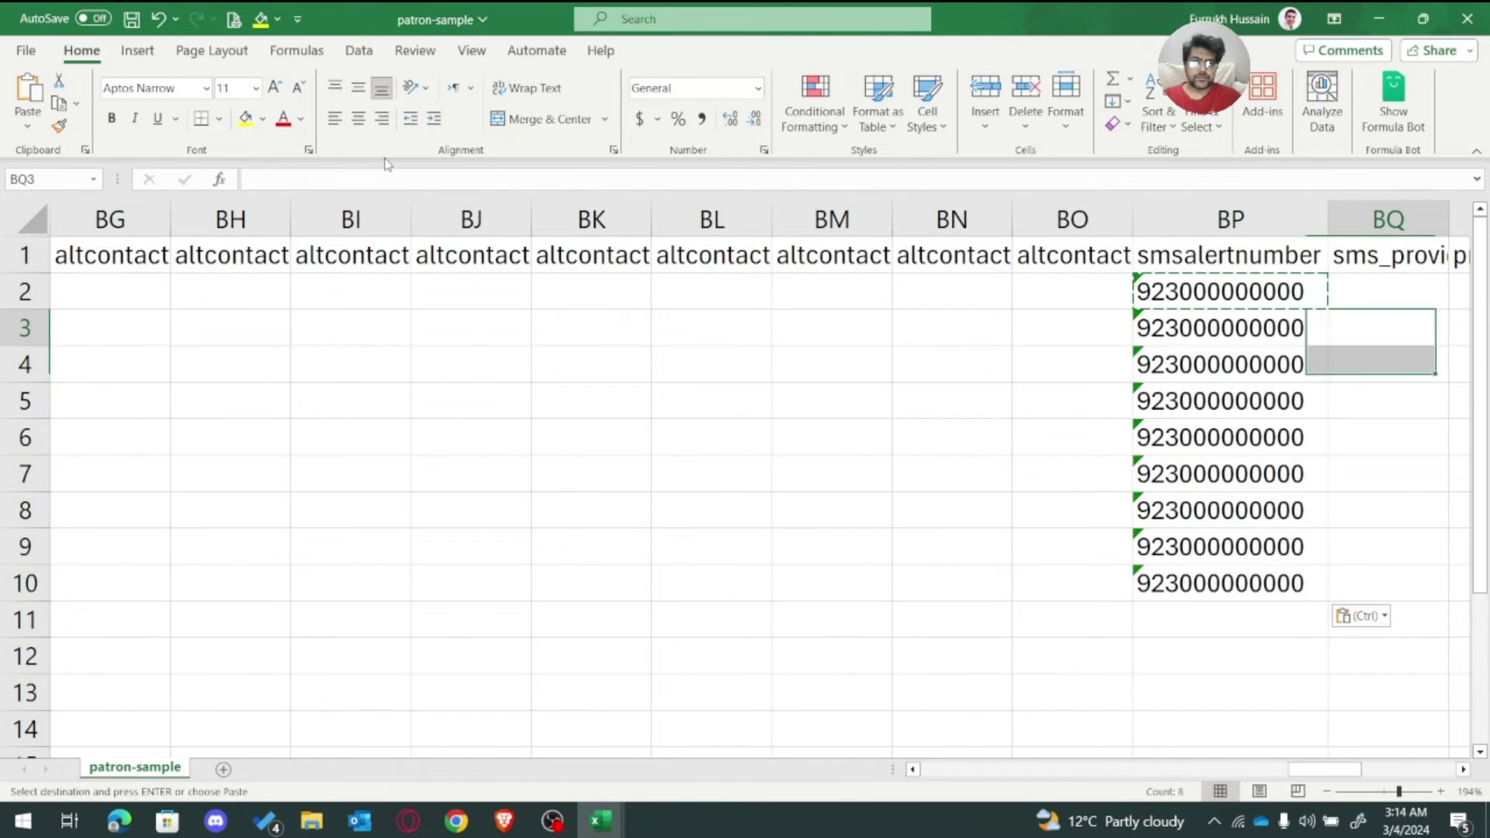
key(Right)
key(Right)
key(Right)
key(Right)
key(Right)
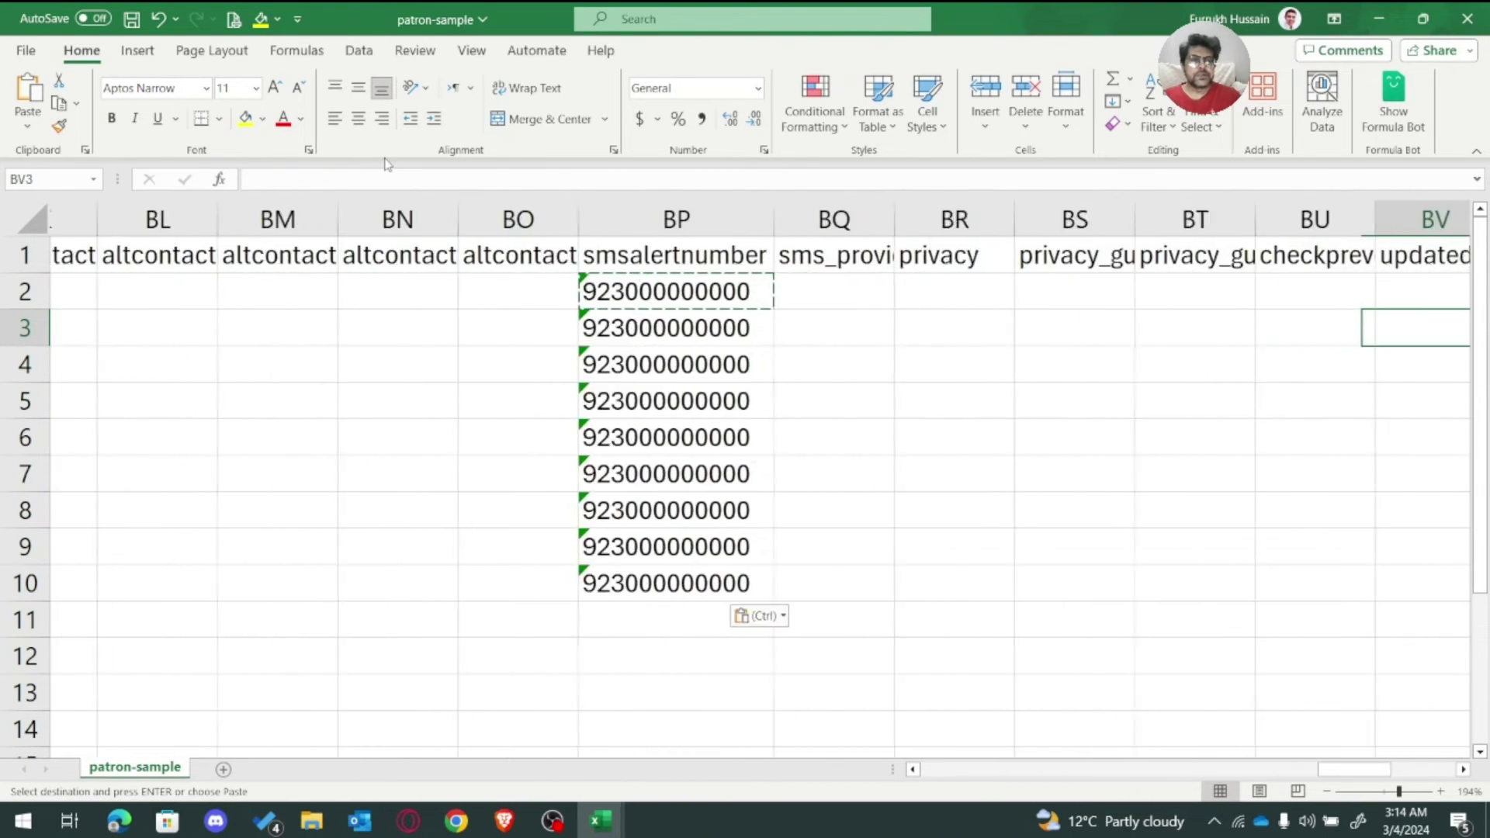
Move to the patron_attributes column header, then down to the first patron's cell CF2.
key(Right)
key(Right)
key(Right)
key(Right)
key(Right)
key(Right)
key(Right)
key(Right)
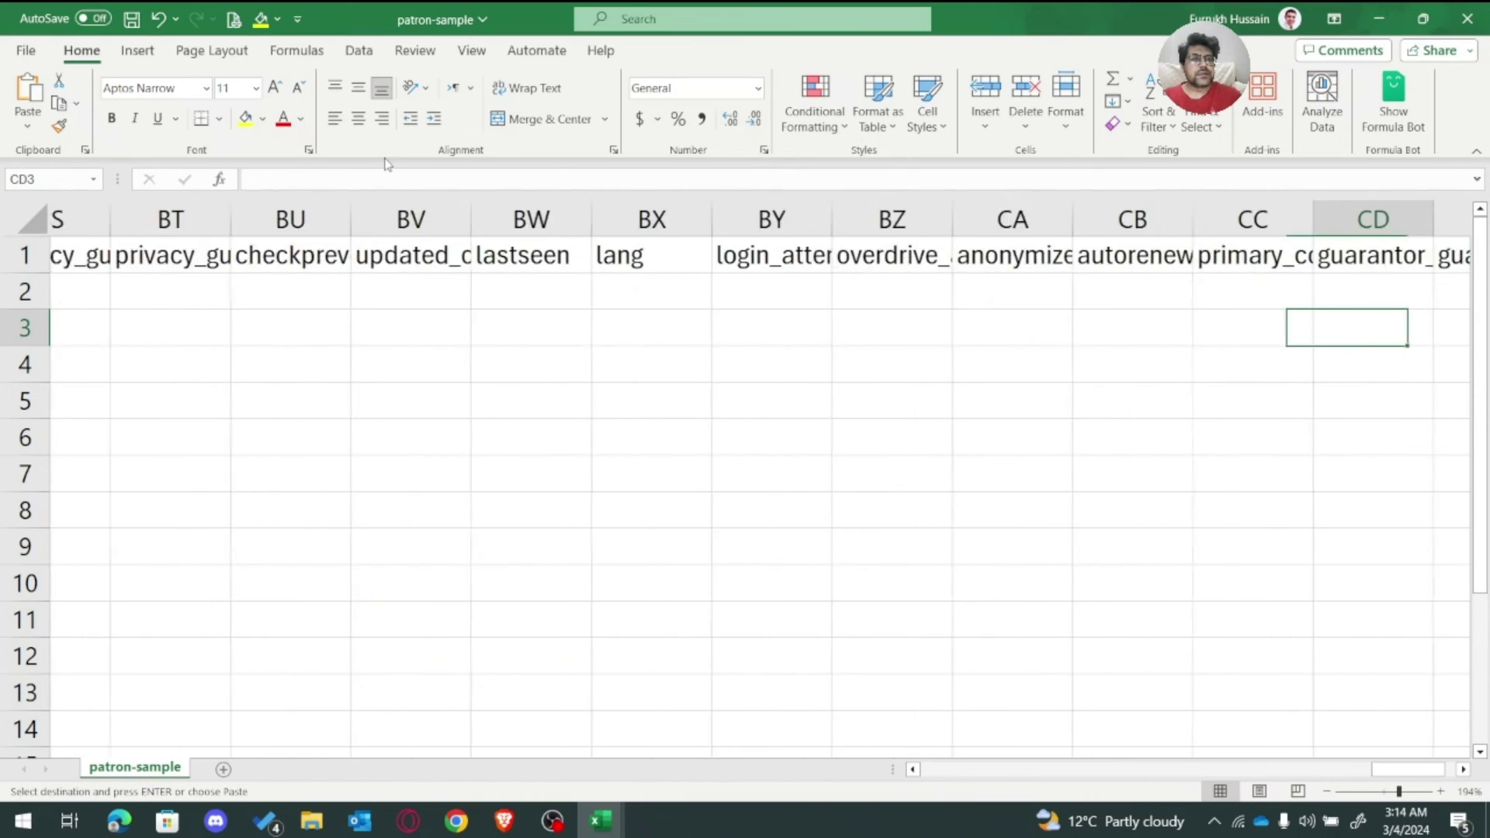
key(Right)
key(Right)
key(Up)
key(Up)
key(Right)
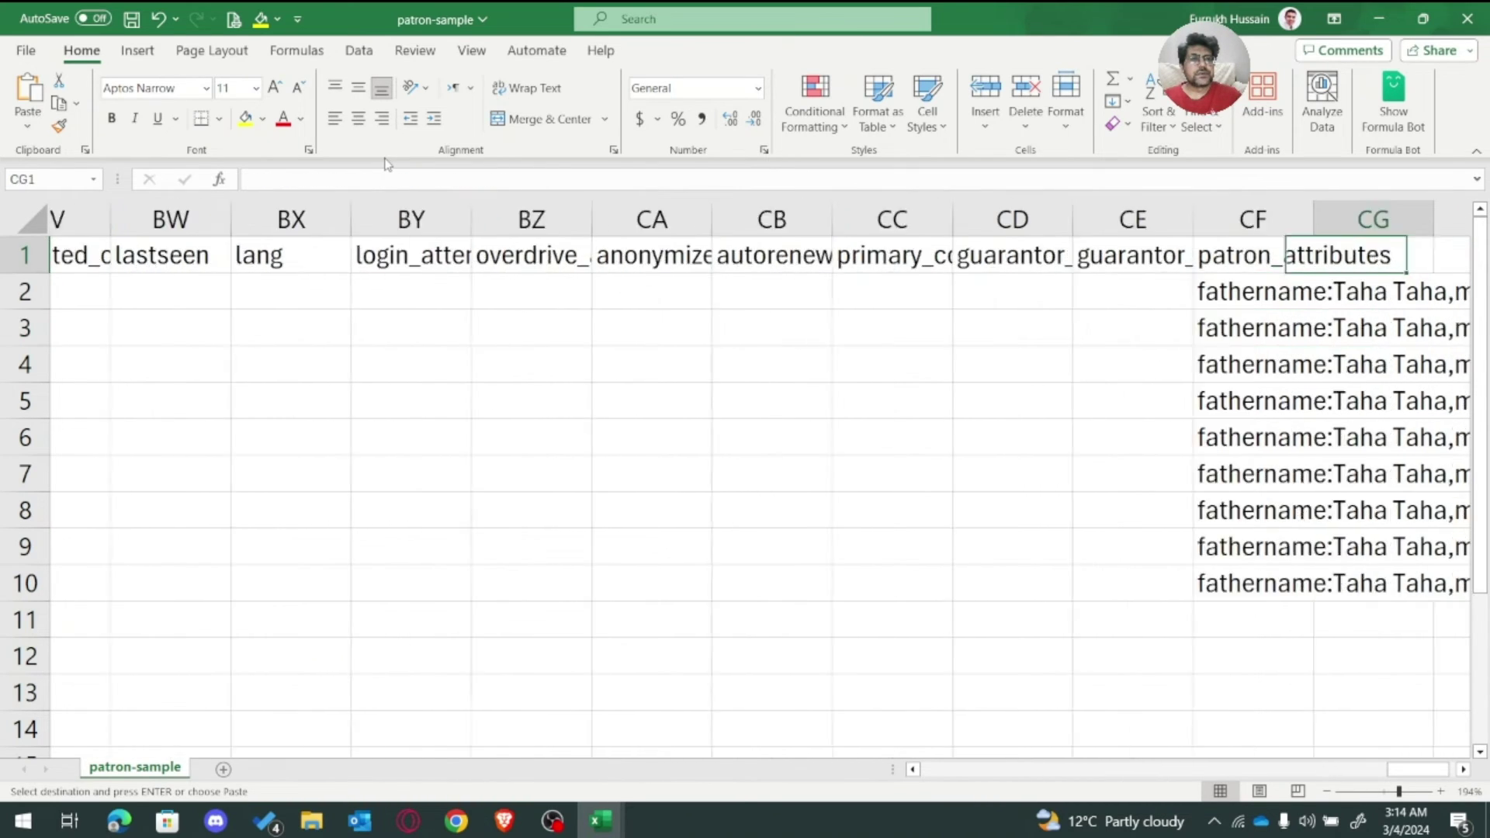
key(Right)
key(Left)
key(Left)
key(Down)
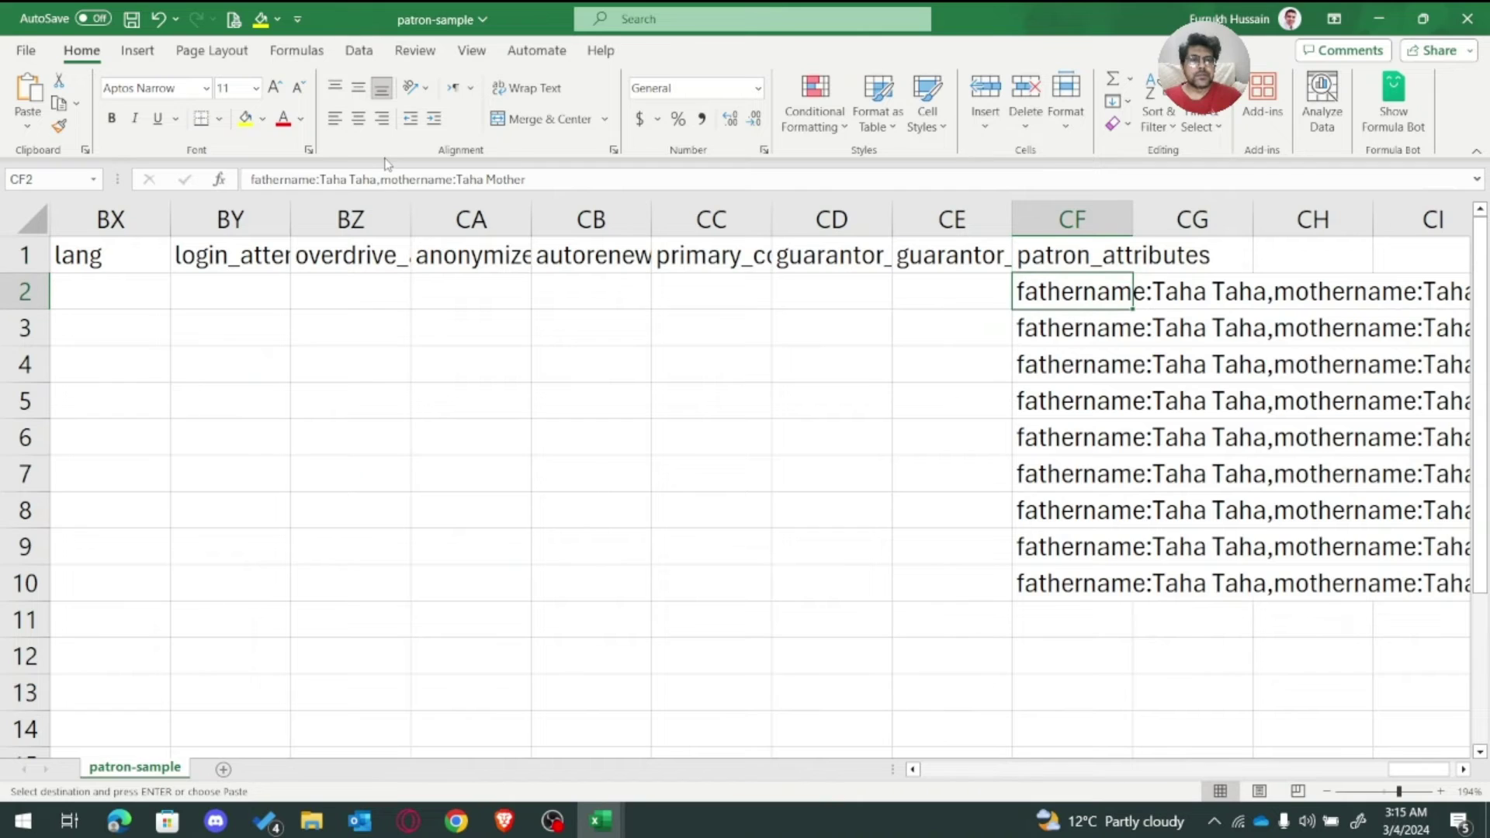
Review CF2's full fathername/mothername text and open CF2 for editing at its end.
key(Right)
key(Left)
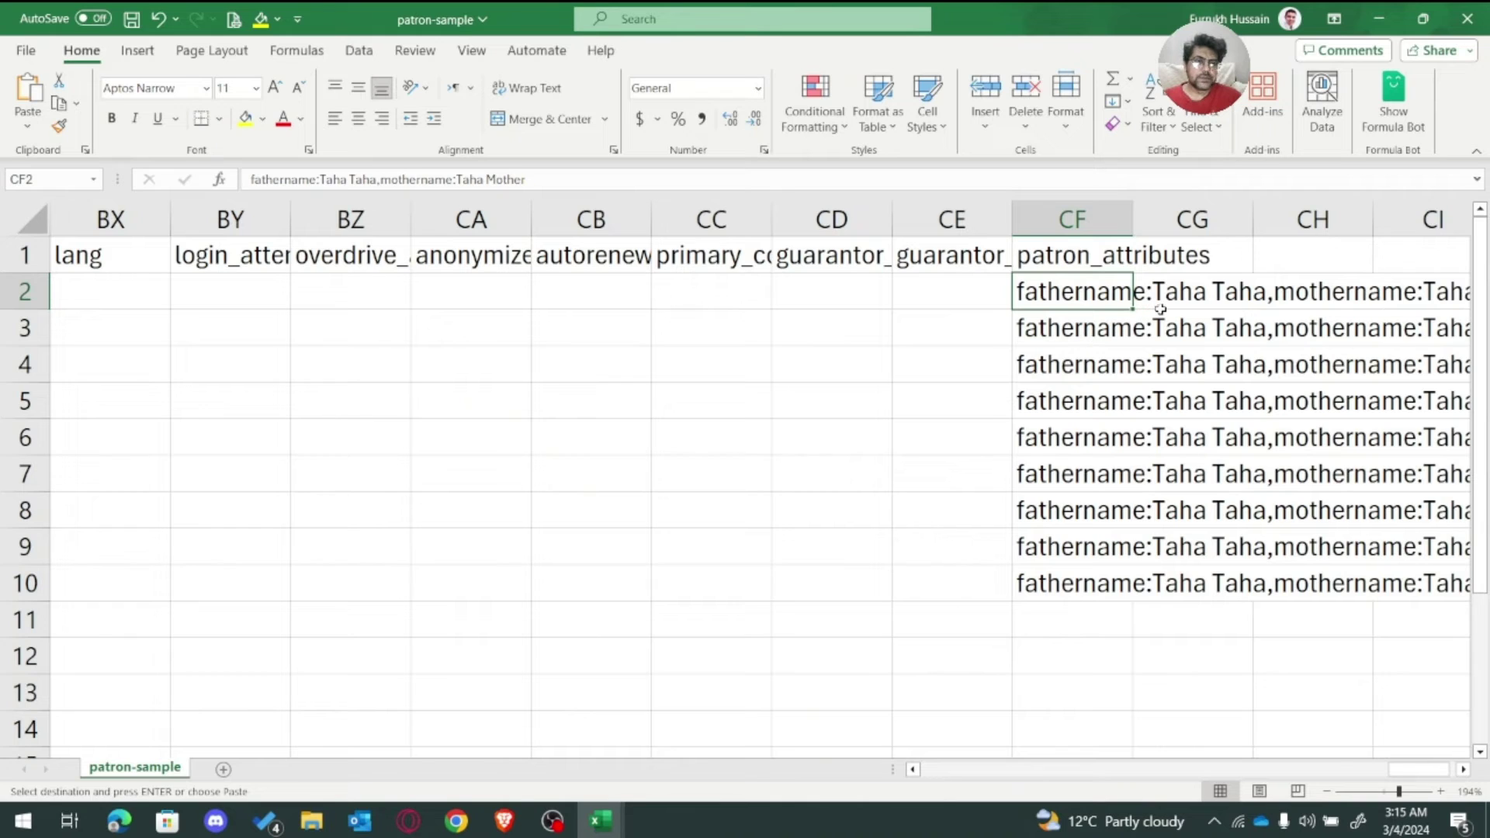
click(1177, 302)
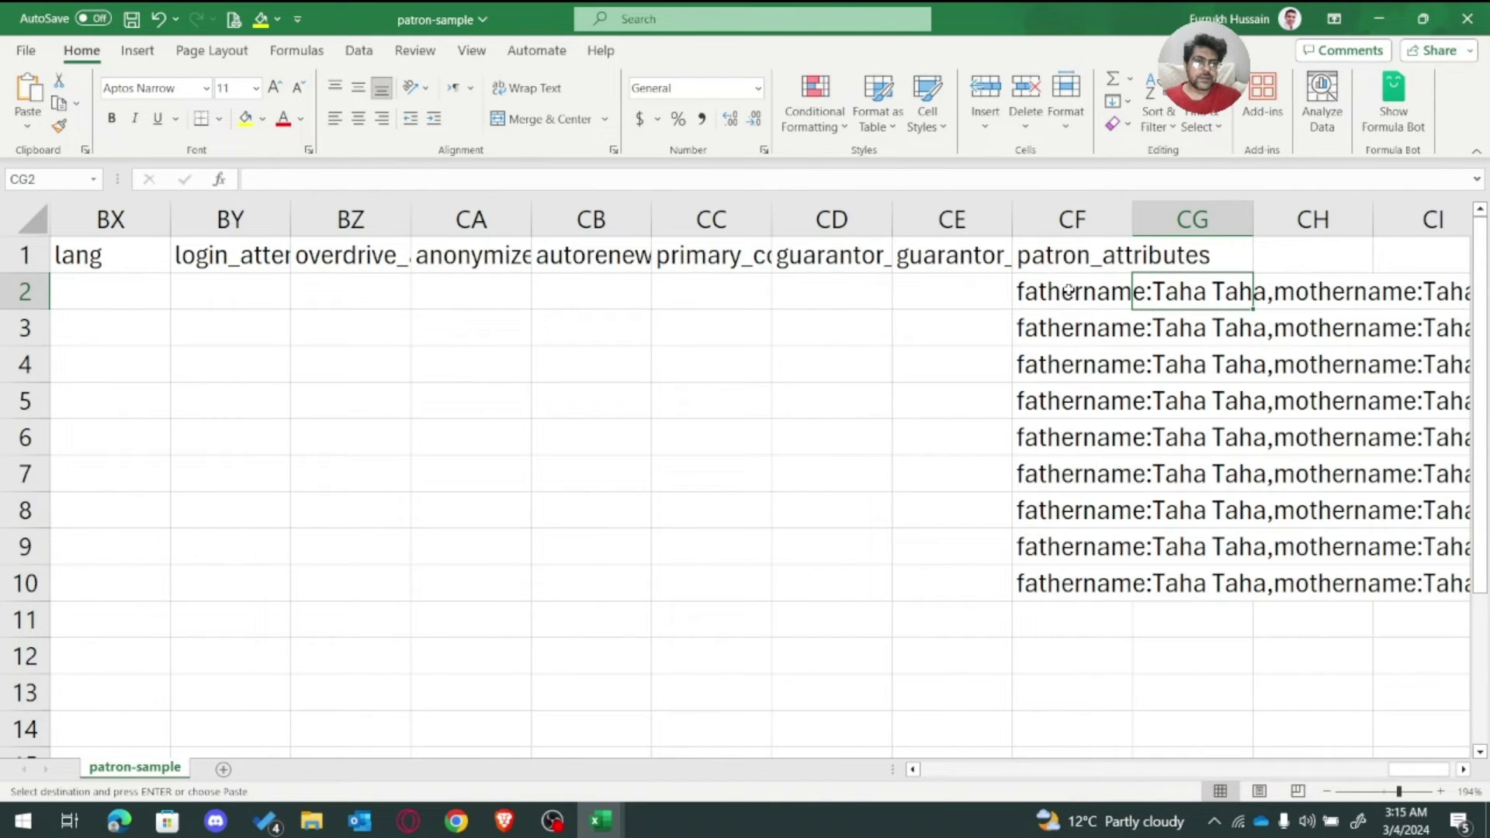
click(1298, 293)
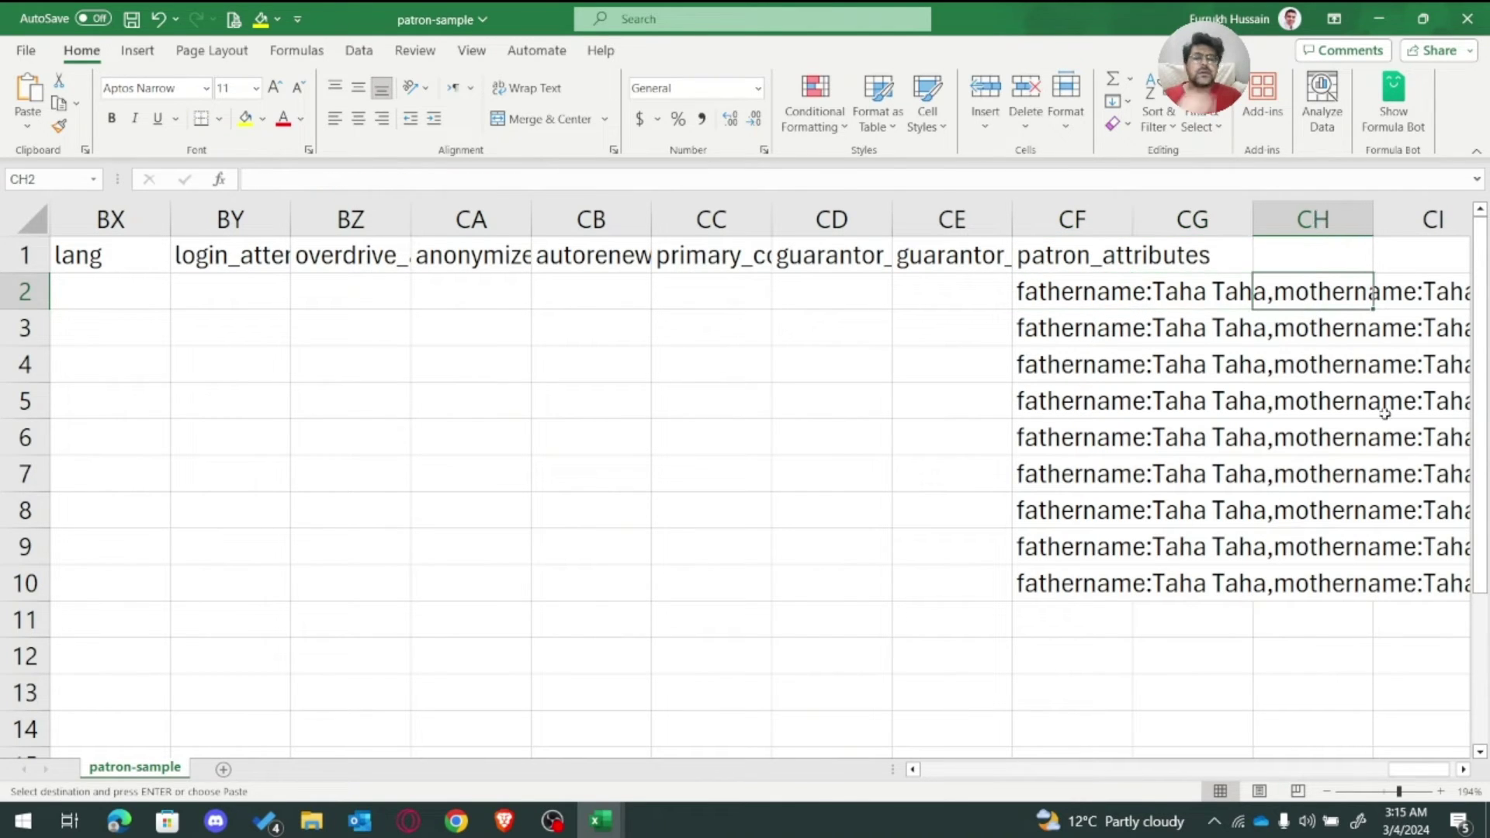
key(Right)
key(Left)
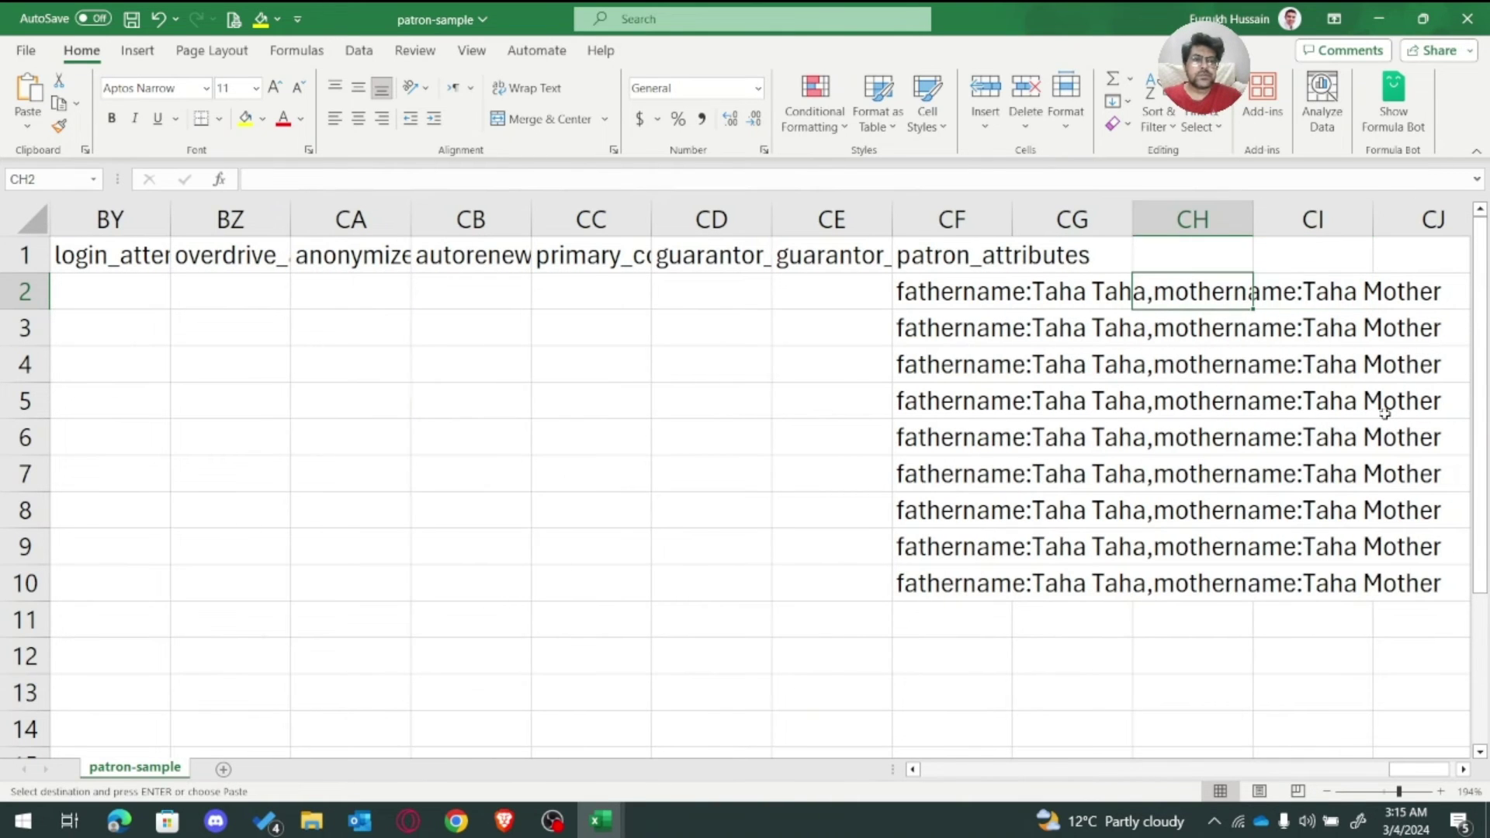
key(Right)
key(Right)
key(Left)
key(Left)
key(Left)
key(Left)
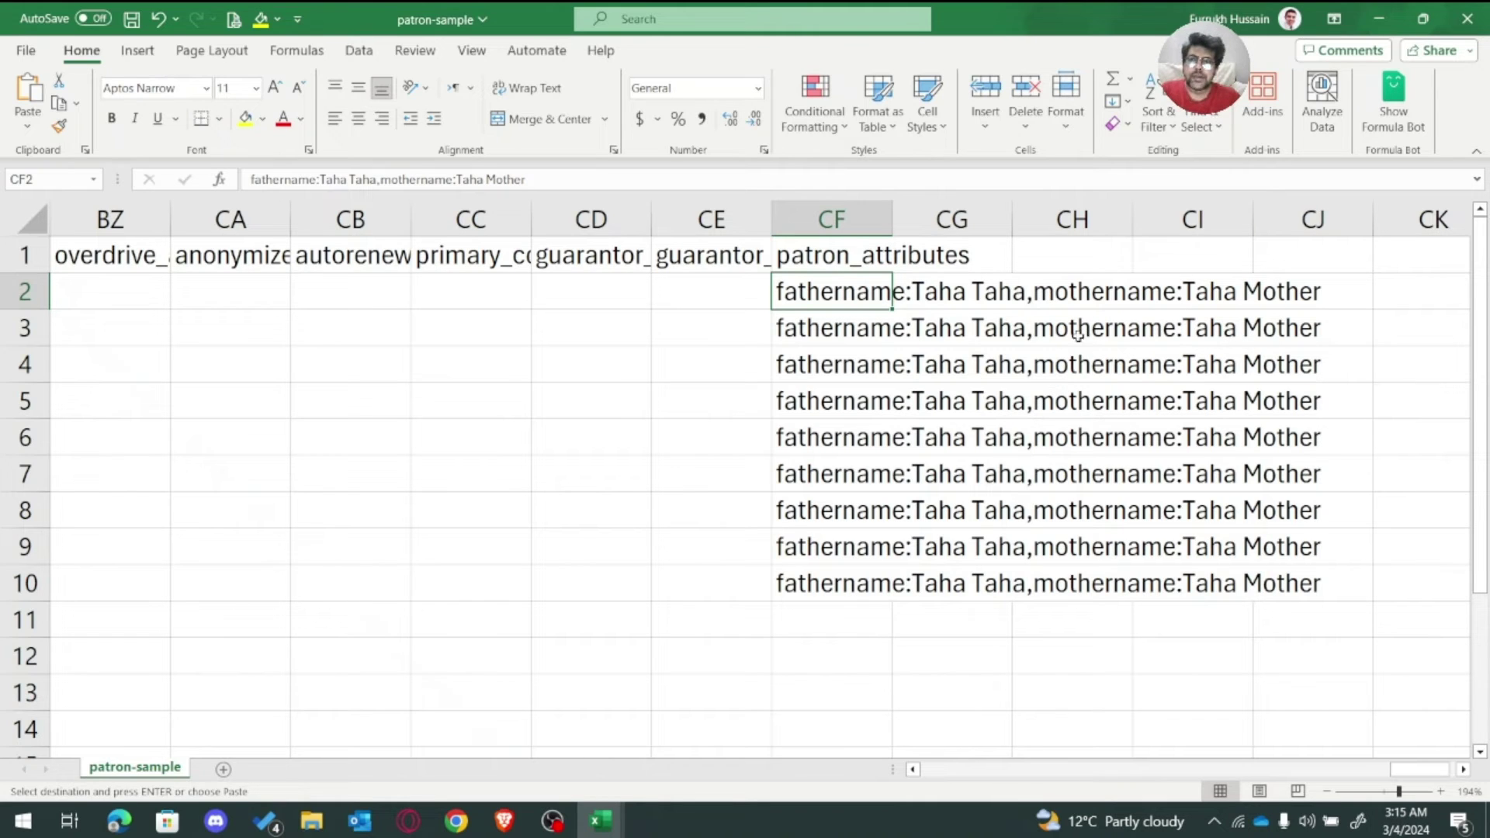
key(F2)
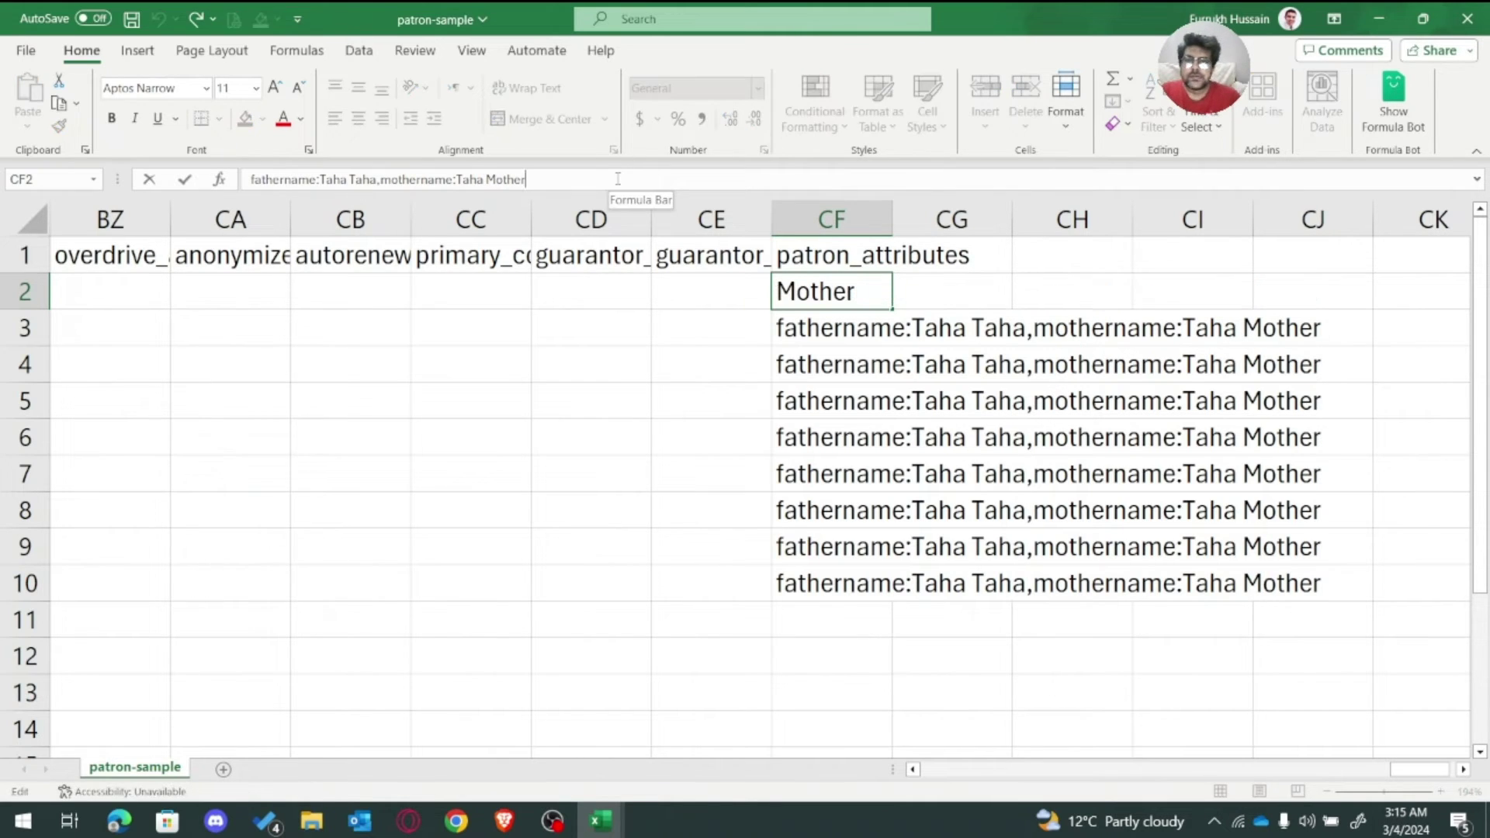
text(,D)
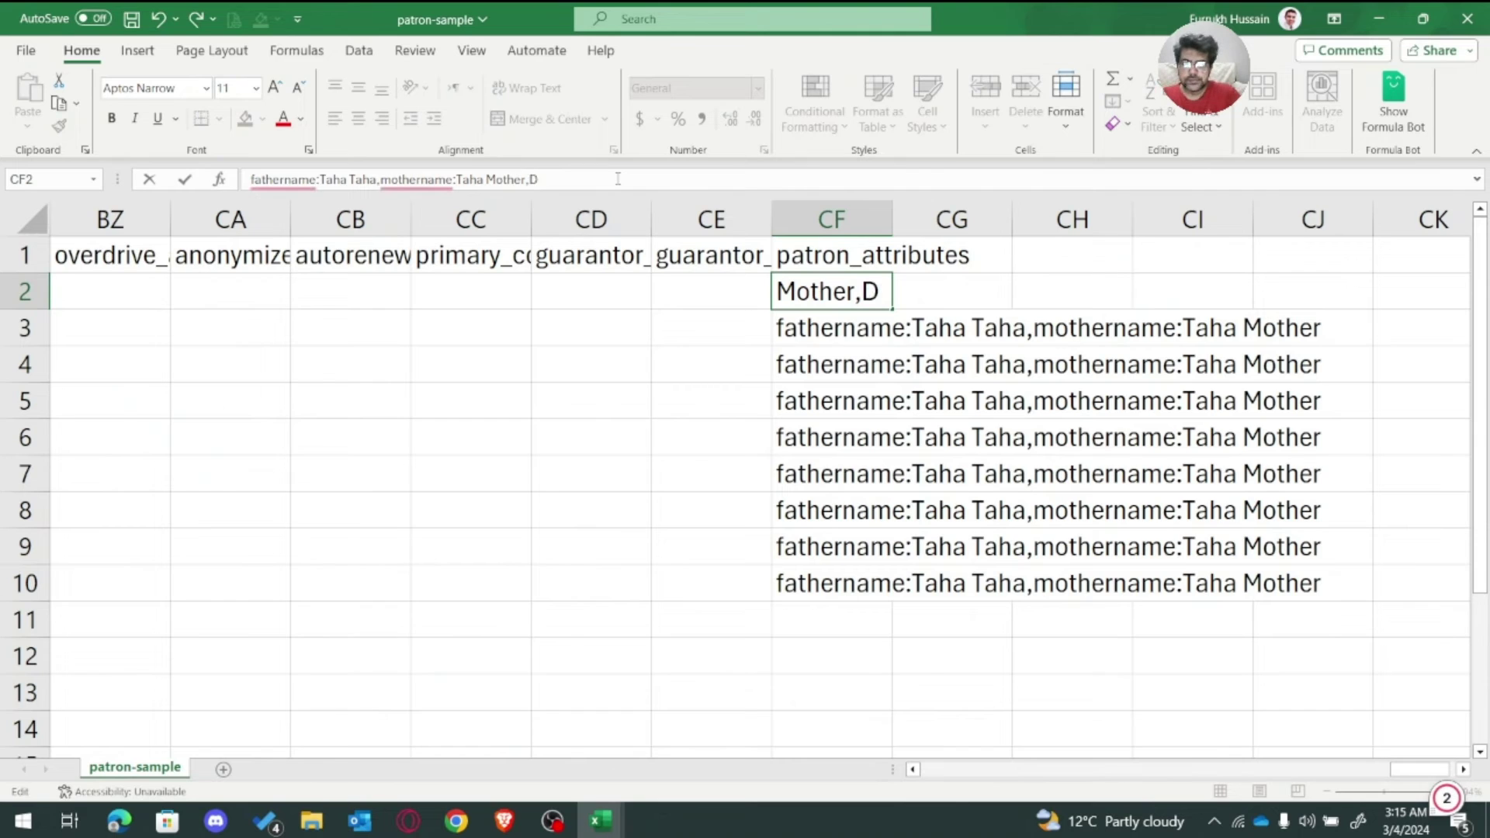
key(BackSpace)
text(designation)
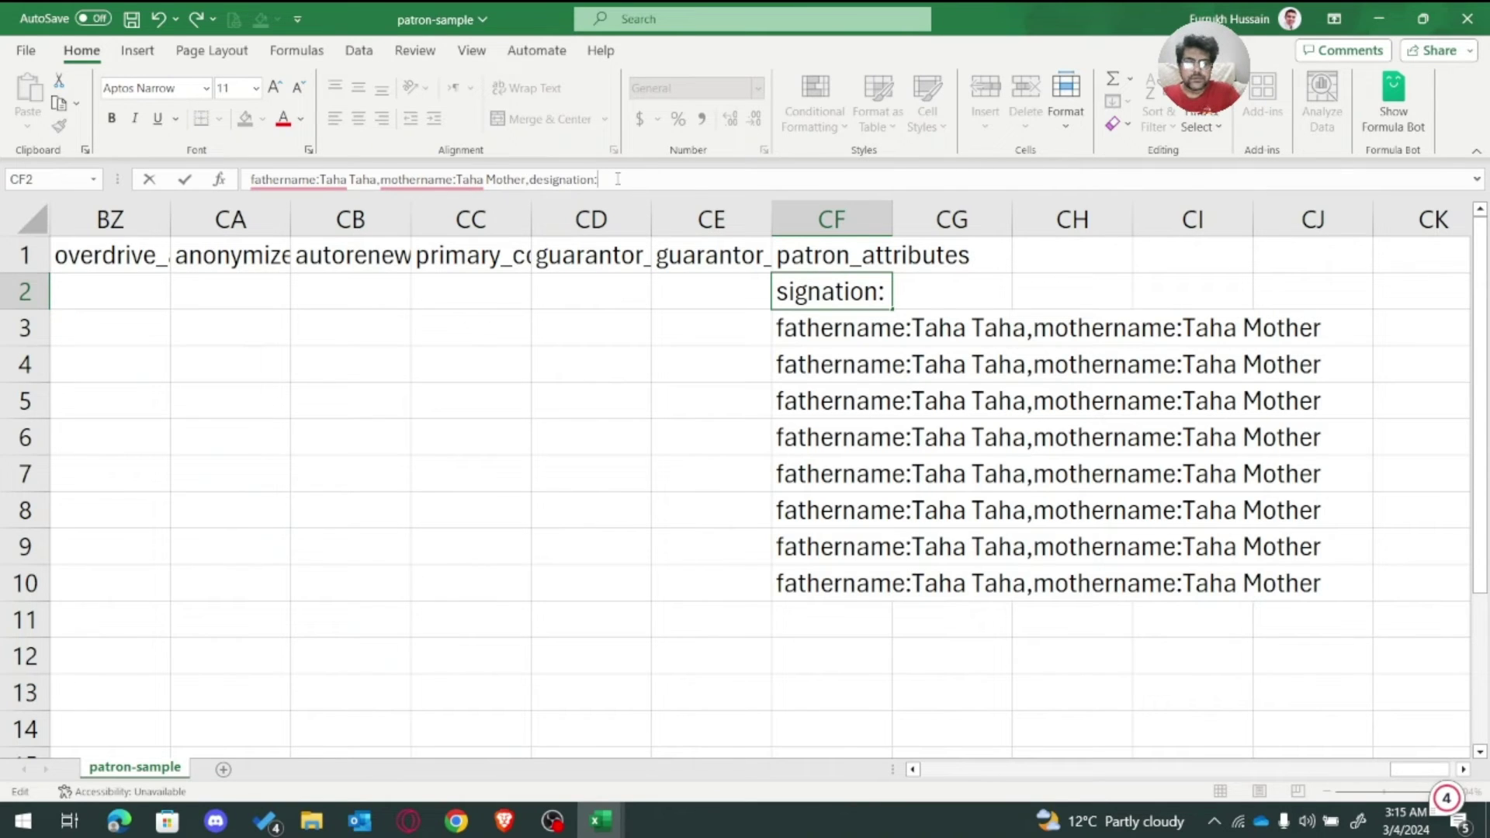
text(:Lib)
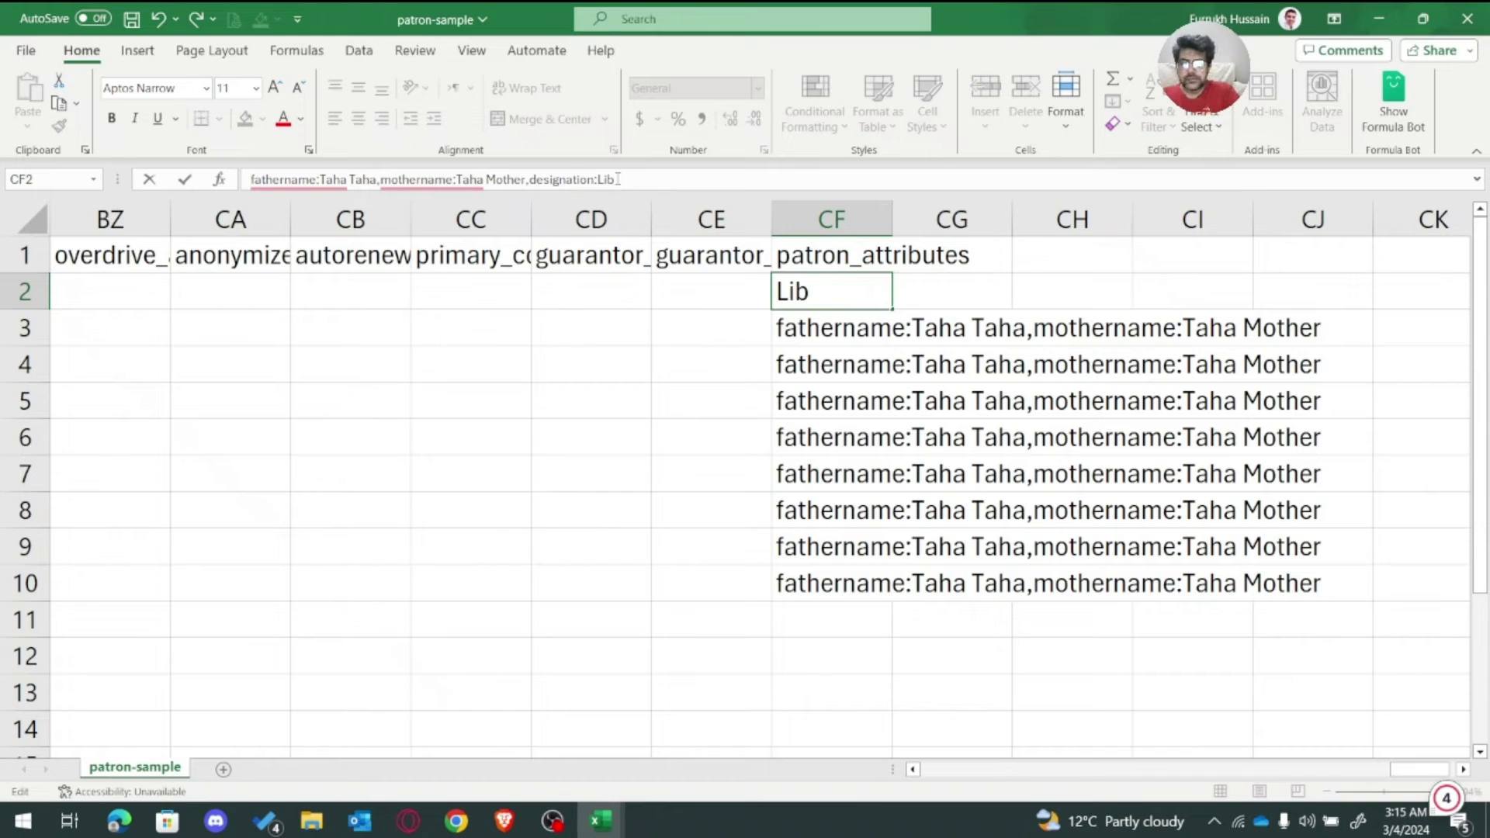
text(rari)
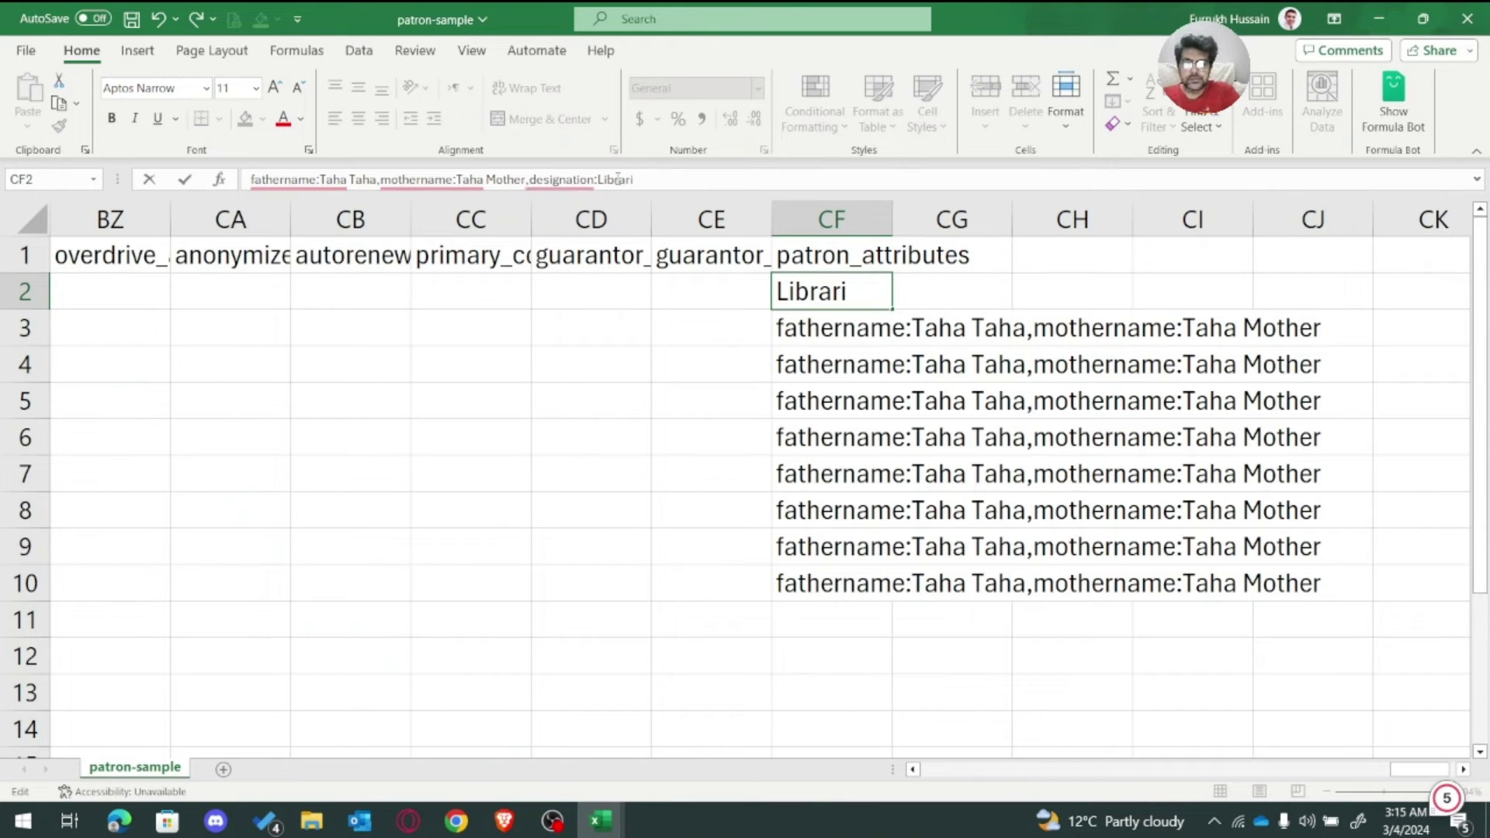
text(an)
key(Tab)
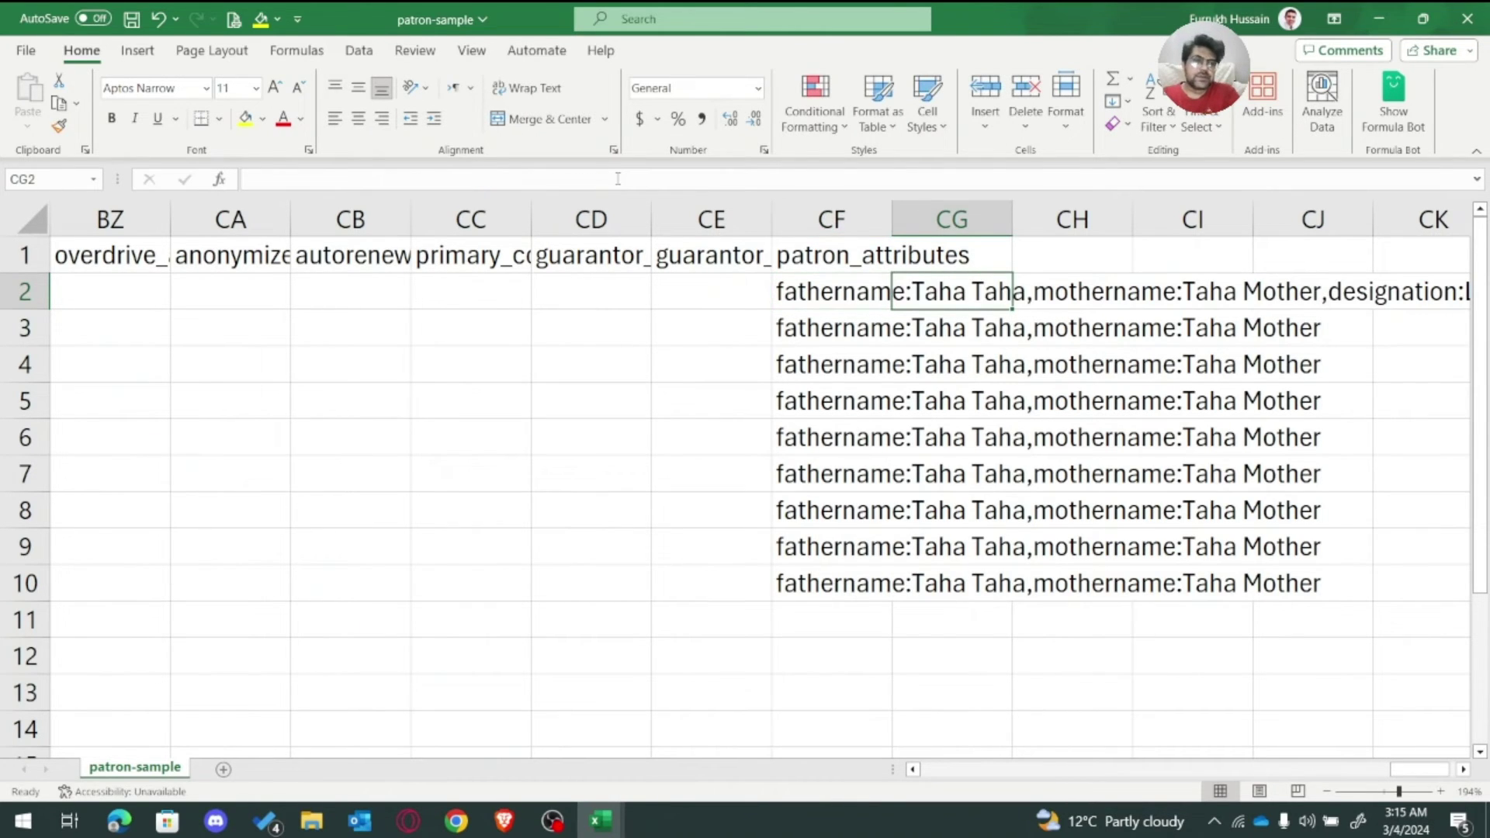
key(Left)
key(Right)
key(Left)
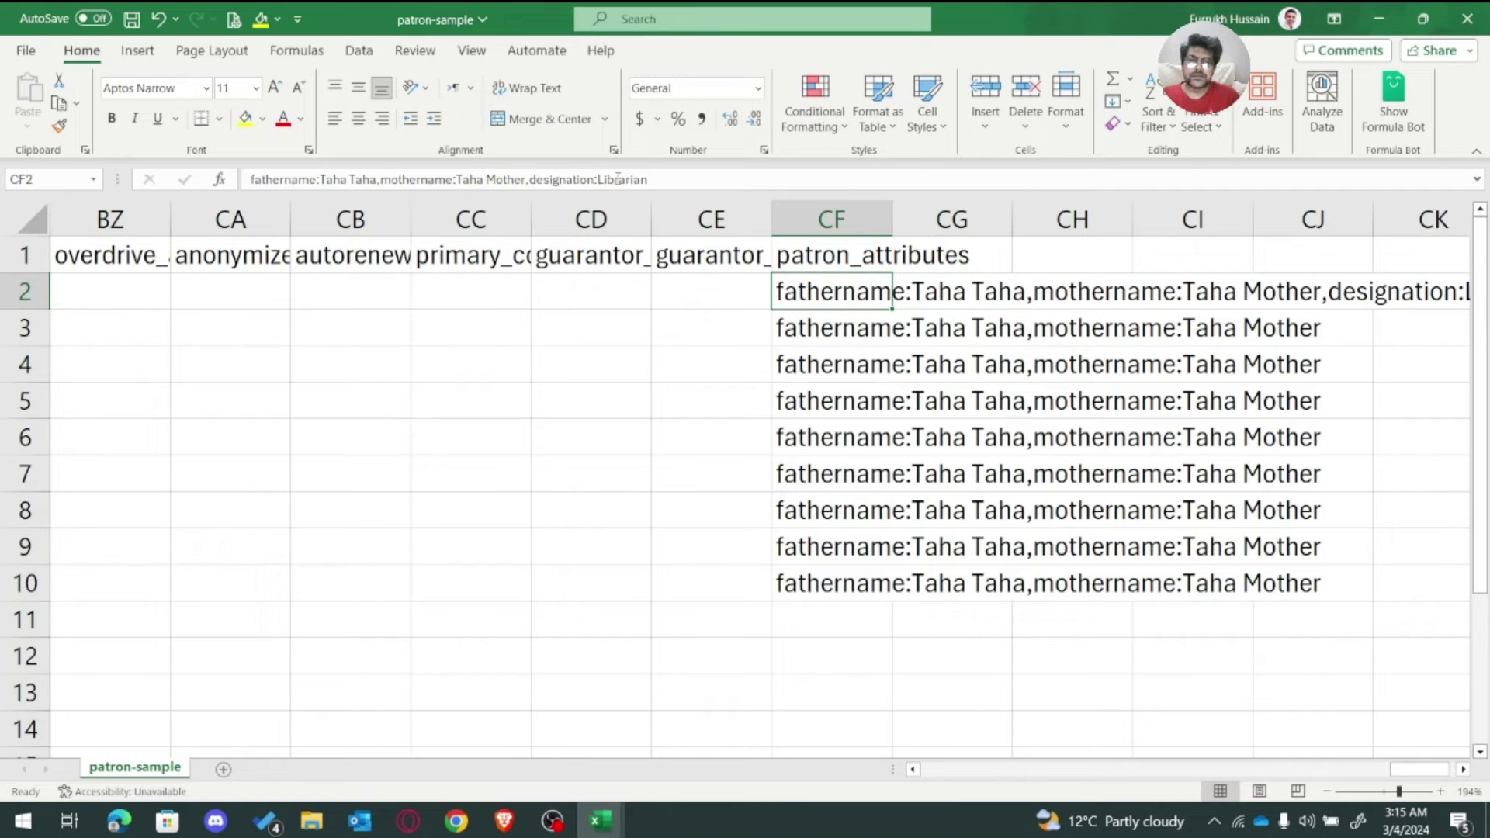
click(667, 179)
key(BackSpace)
key(BackSpace)
key(BackSpace)
key(BackSpace)
key(BackSpace)
key(BackSpace)
key(BackSpace)
key(BackSpace)
key(BackSpace)
key(BackSpace)
key(BackSpace)
key(BackSpace)
key(BackSpace)
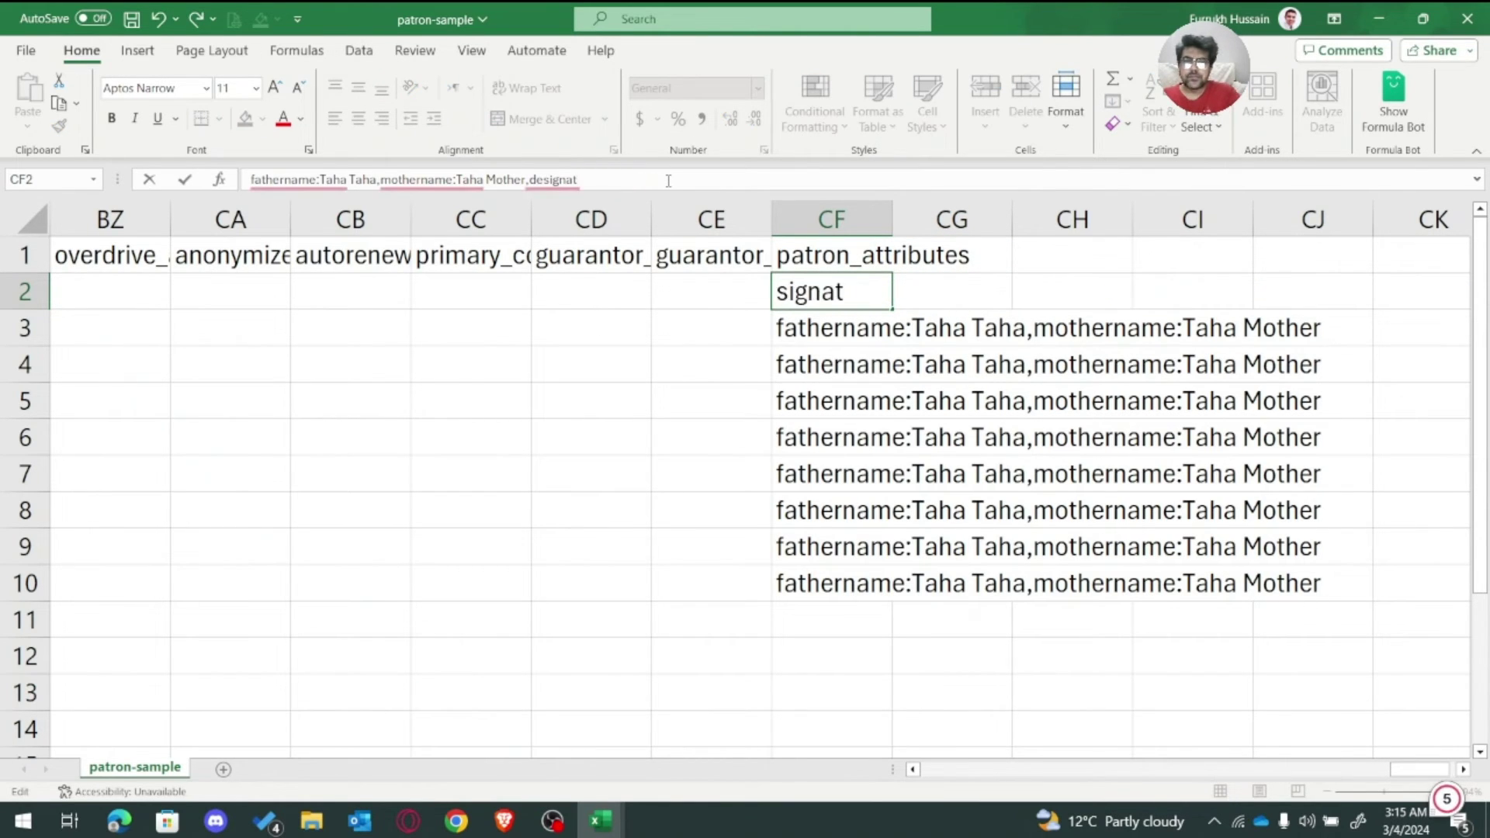
key(BackSpace)
key(BackSpace)
key(BackSpace)
key(BackSpace)
key(BackSpace)
key(BackSpace)
key(BackSpace)
key(BackSpace)
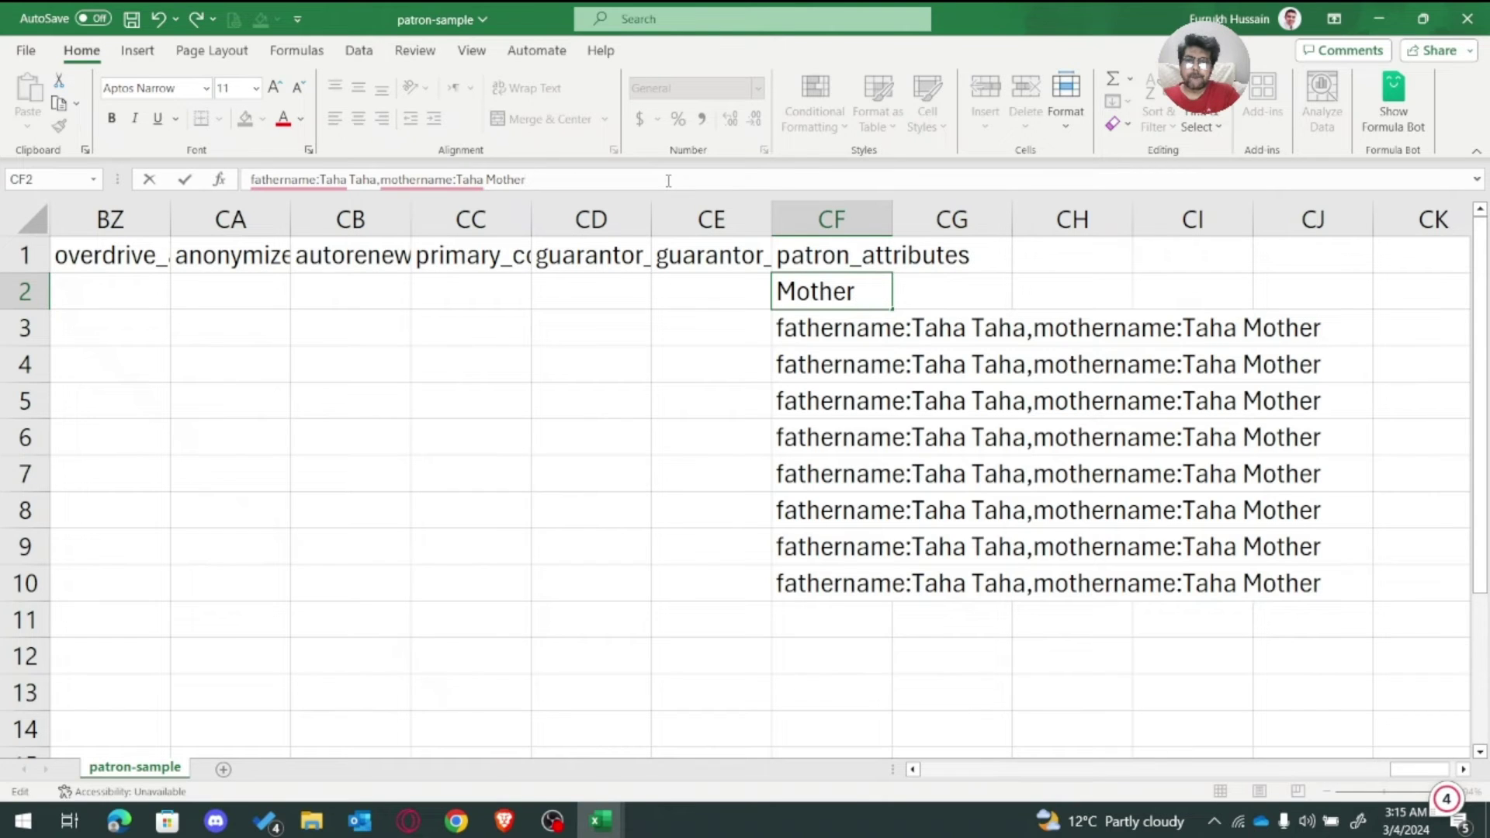
click(863, 342)
click(858, 293)
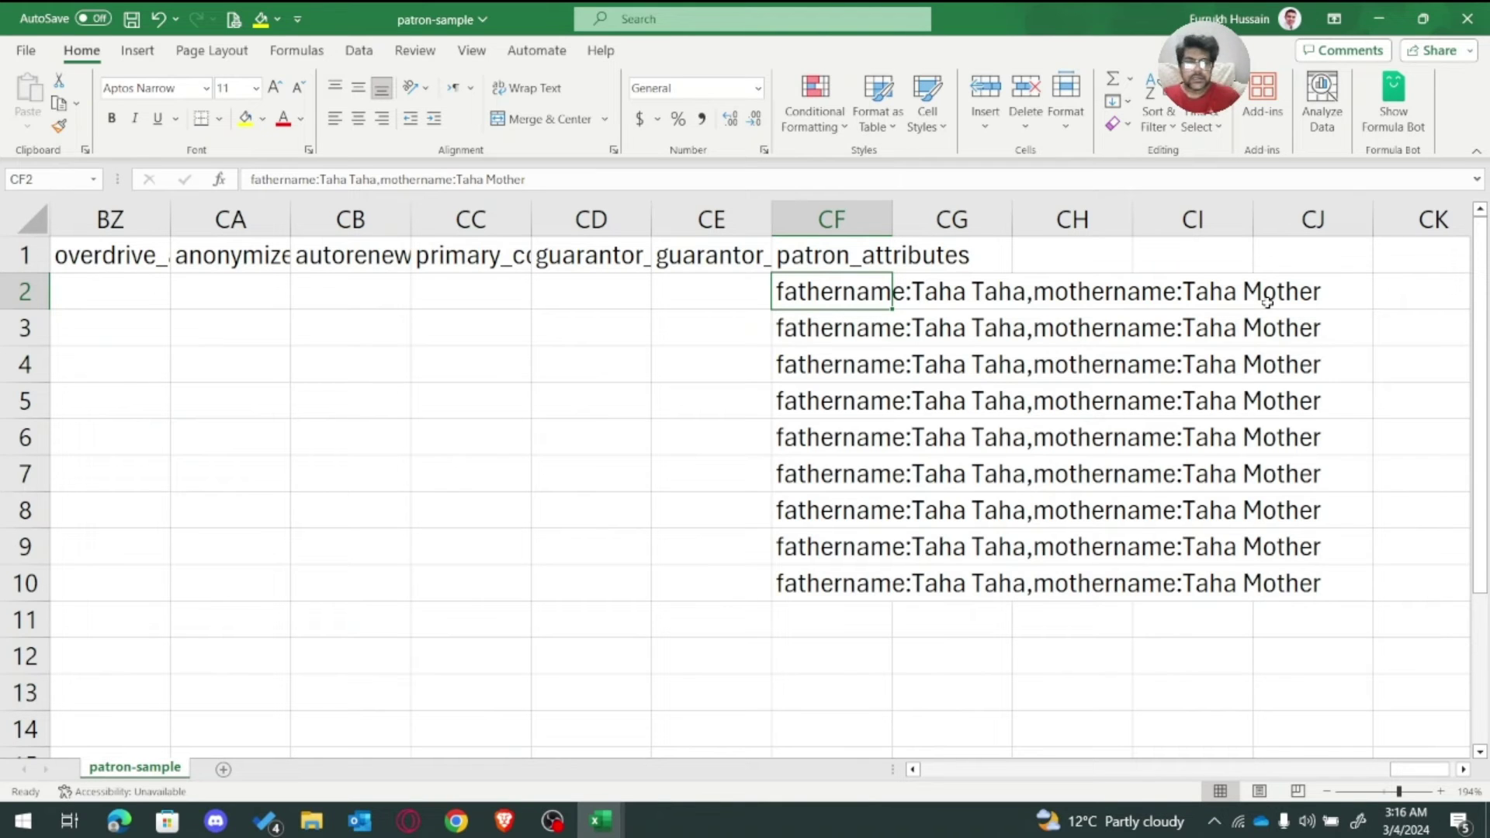
Save the edited patron-sample workbook to this PC and close Excel.
key(ctrl+Down)
key(Left)
key(Left)
key(Left)
key(Left)
key(Left)
key(Left)
key(Left)
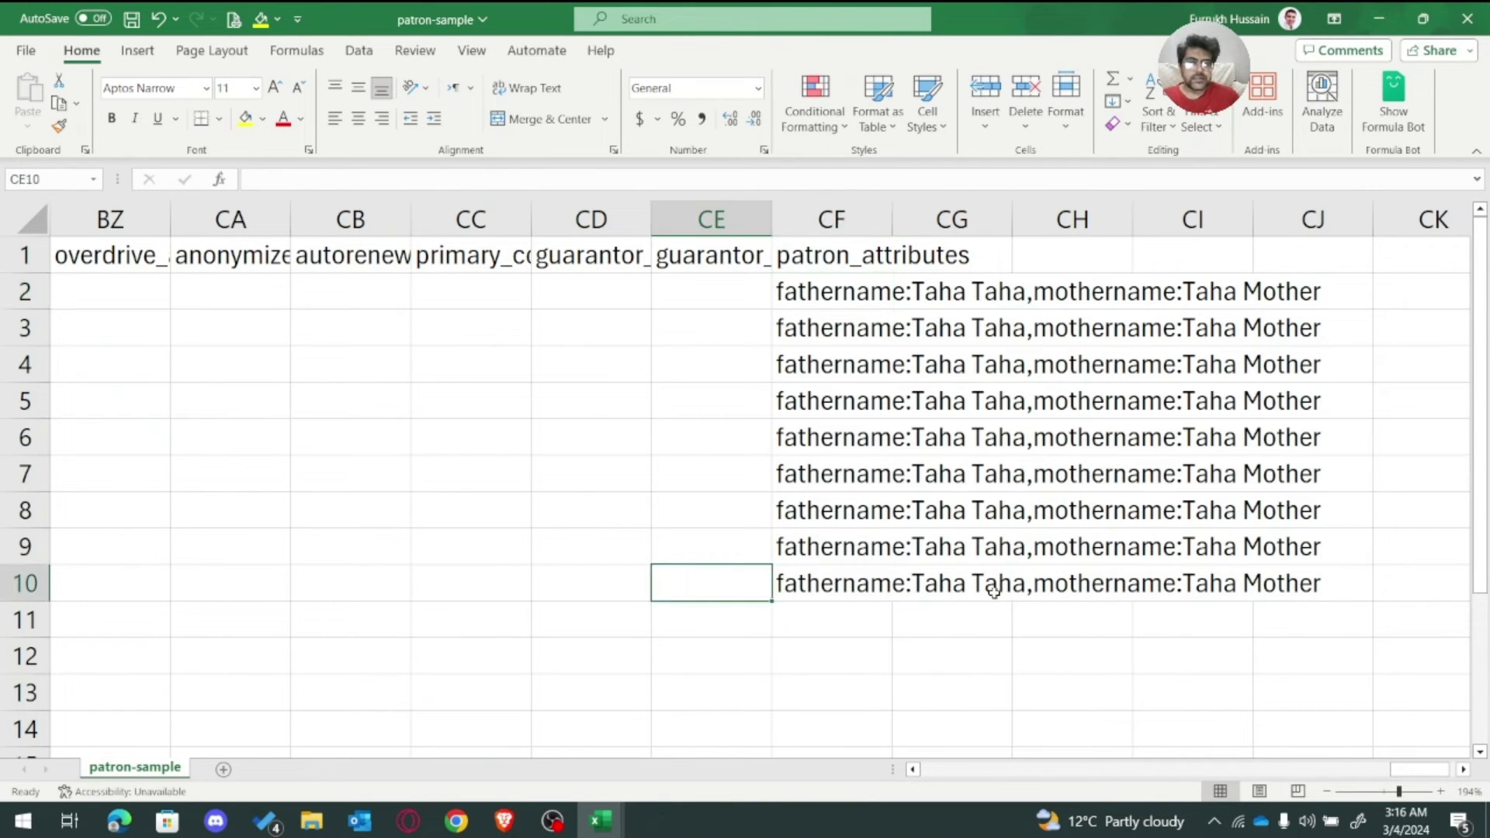
key(Left)
key(Left)
key(Left)
key(Left)
key(Left)
key(Left)
key(Left)
key(Left)
key(Left)
key(Left)
key(Left)
key(Left)
key(Left)
key(Left)
key(Left)
key(Left)
key(Left)
key(Left)
key(Left)
key(Left)
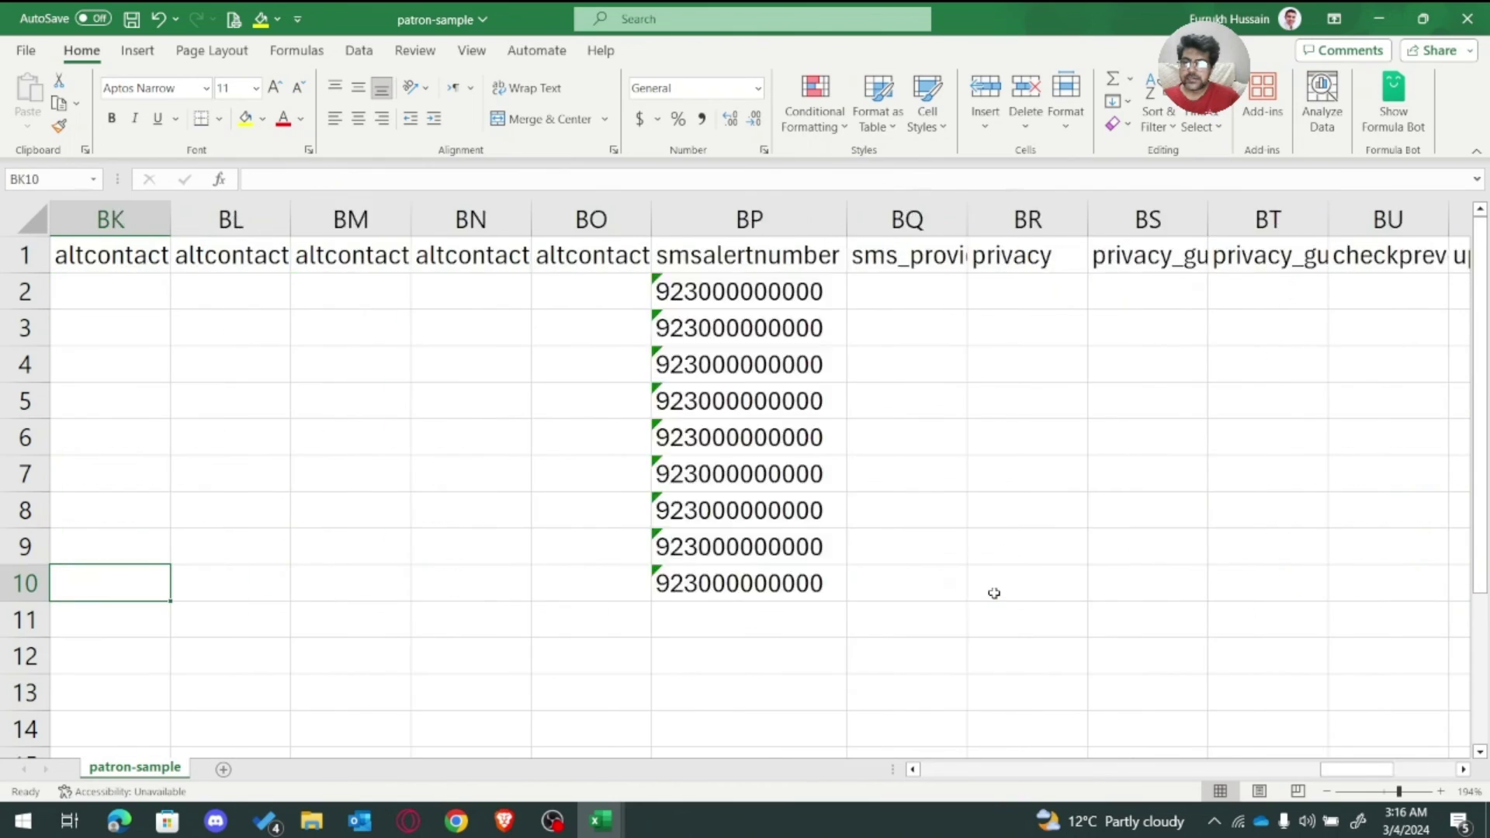
key(Left)
key(Left)
key(Left)
key(Left)
key(Left)
key(Left)
key(Left)
key(Left)
key(Left)
key(Left)
key(Left)
key(Left)
key(Left)
key(Left)
key(Left)
key(Left)
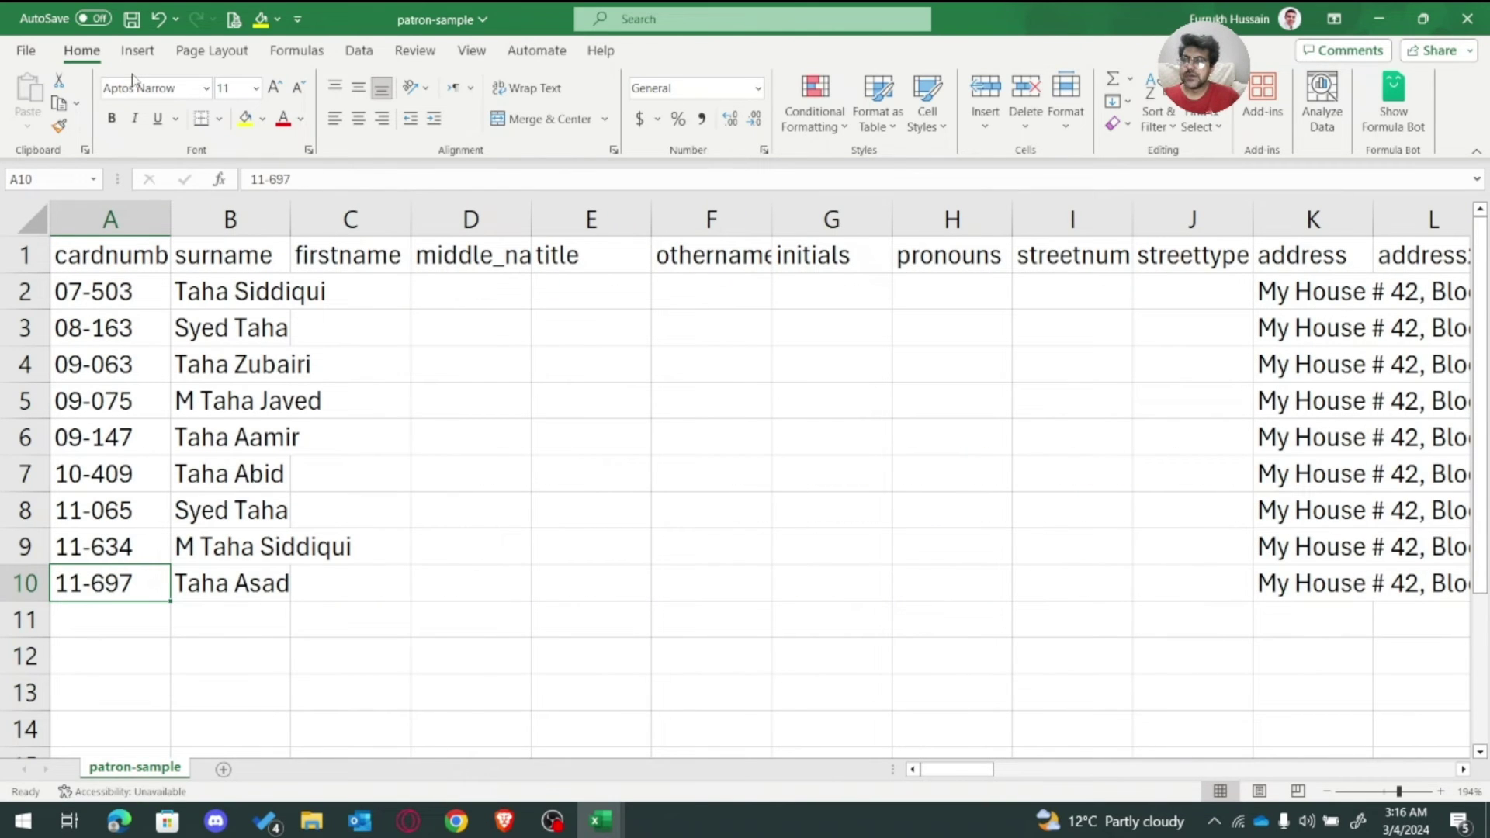
click(27, 51)
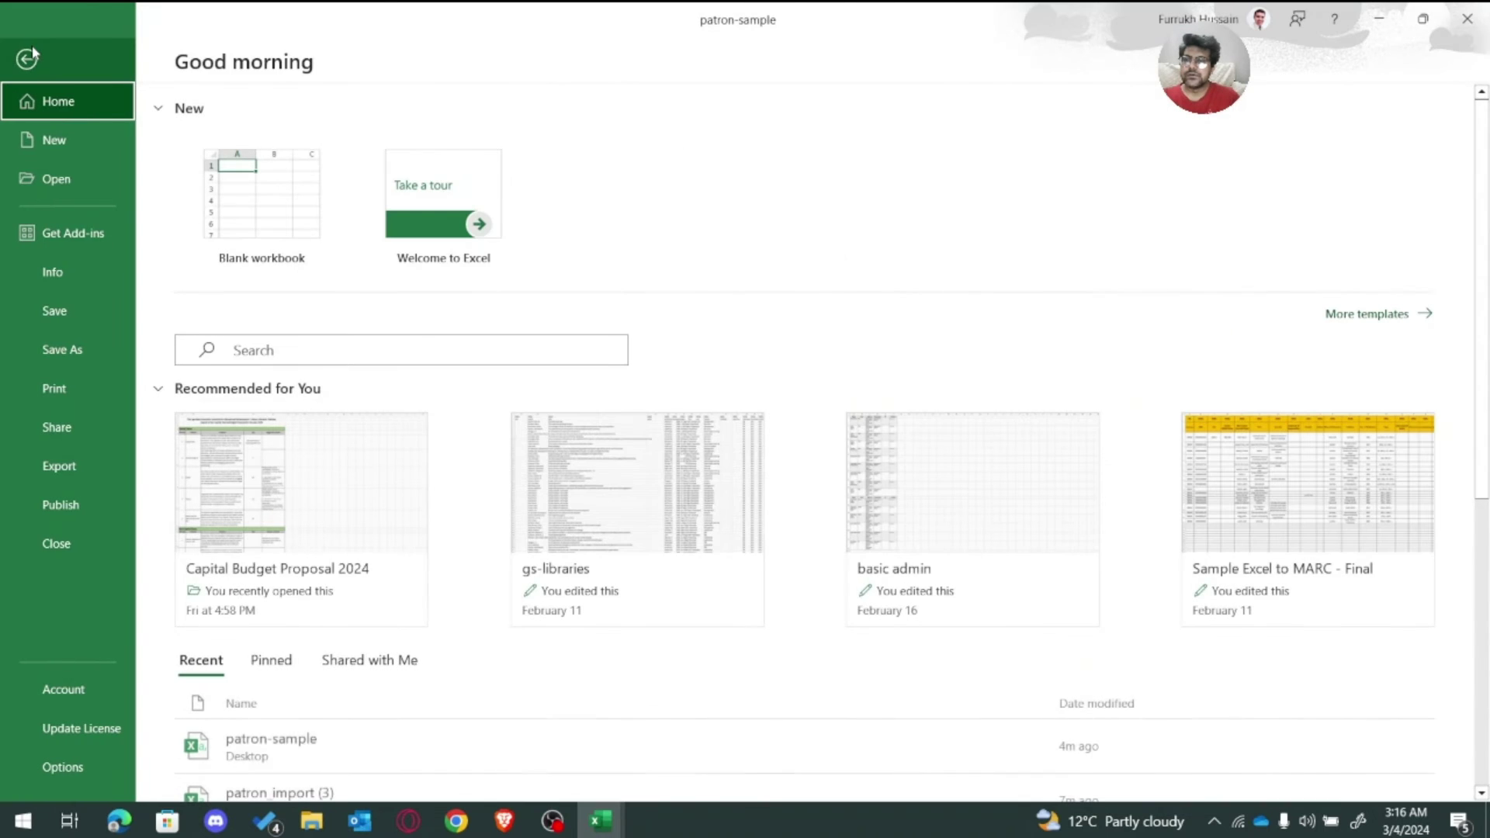
click(71, 324)
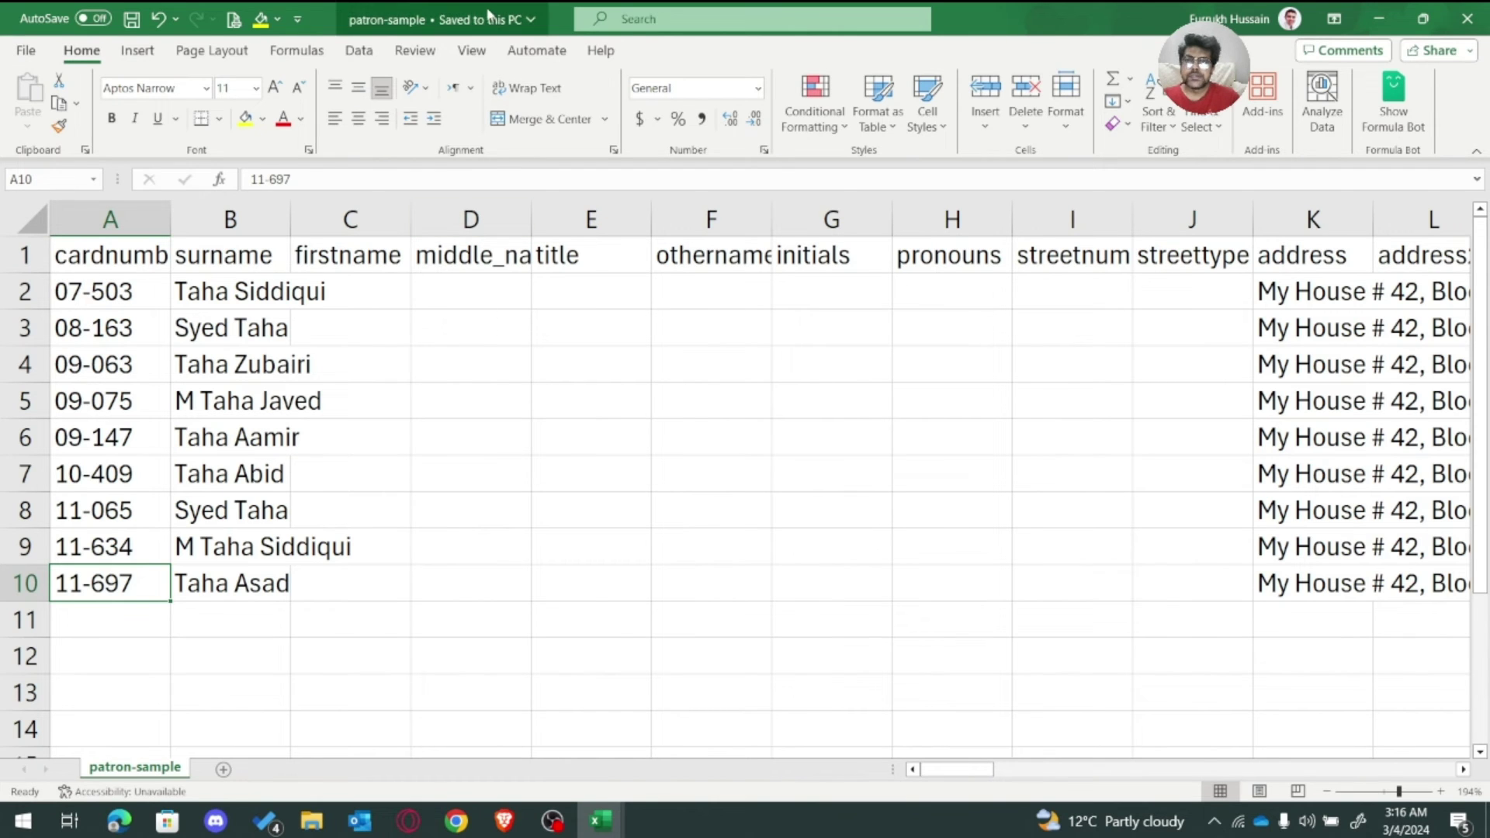
click(1482, 9)
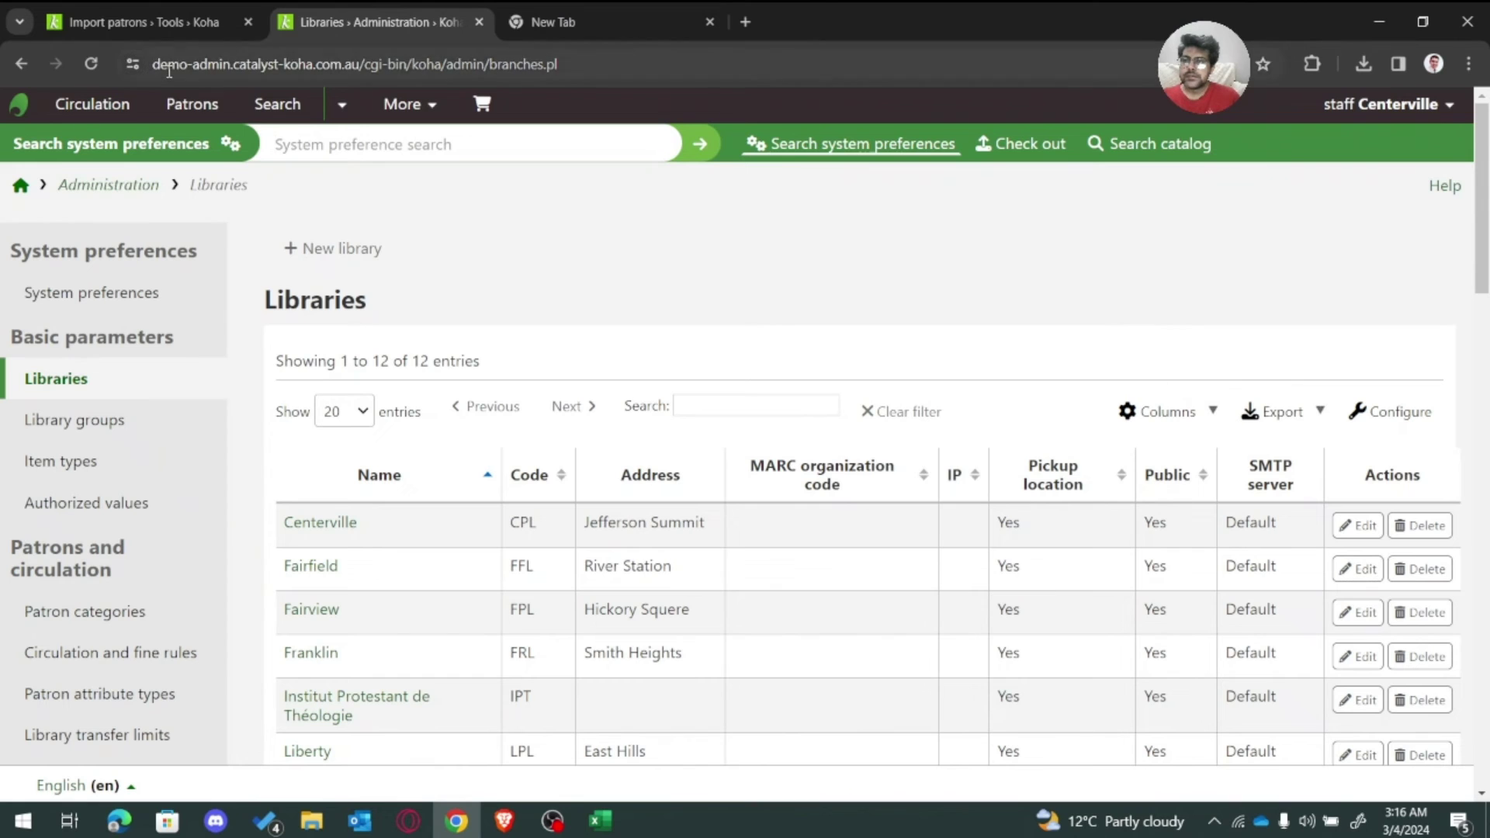
Import patron-sample.csv through Koha's Import patrons page, yielding 9 imported and 0 overwritten.
click(146, 21)
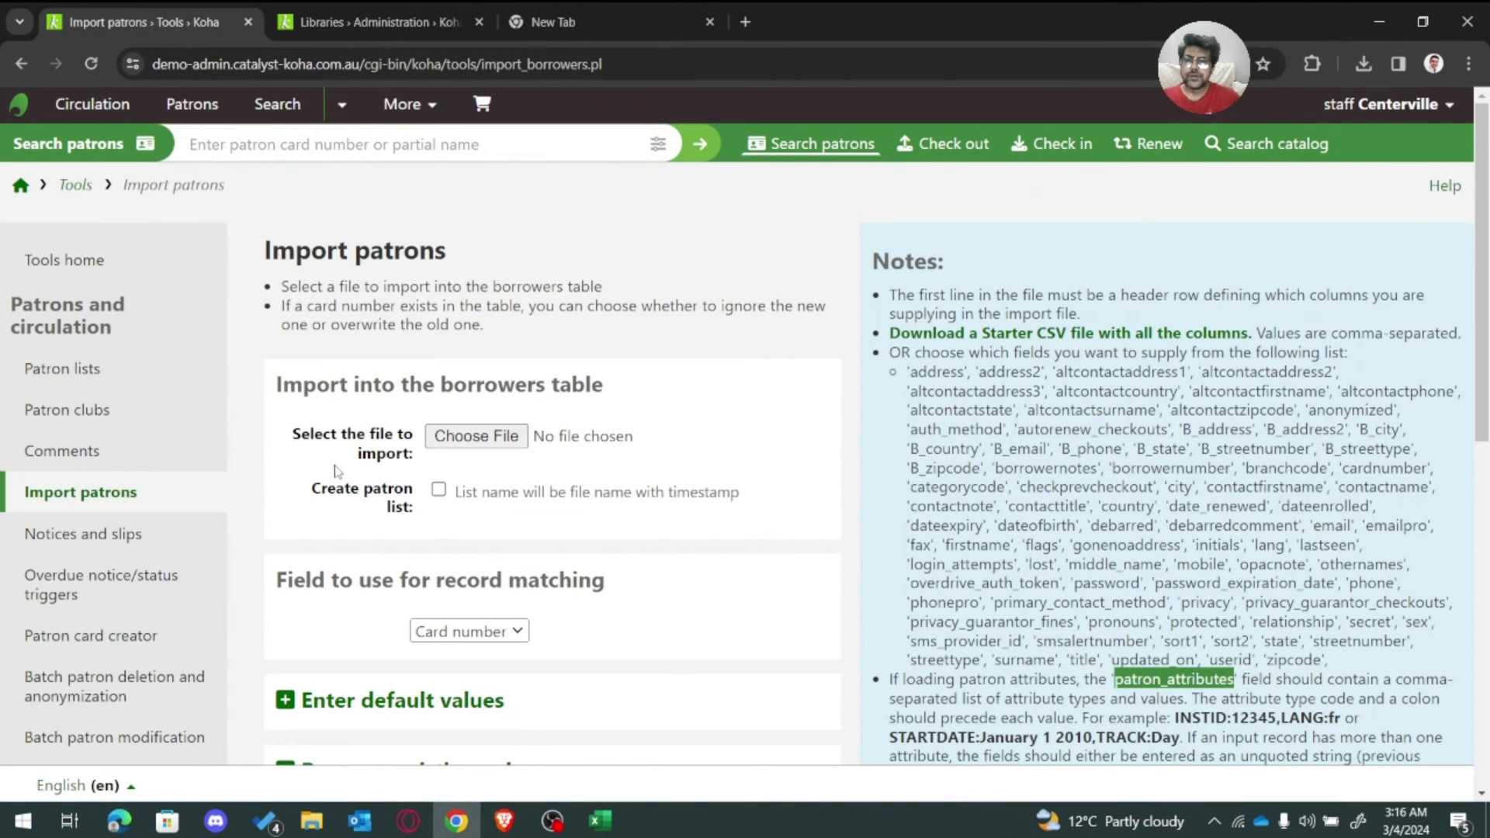
click(508, 447)
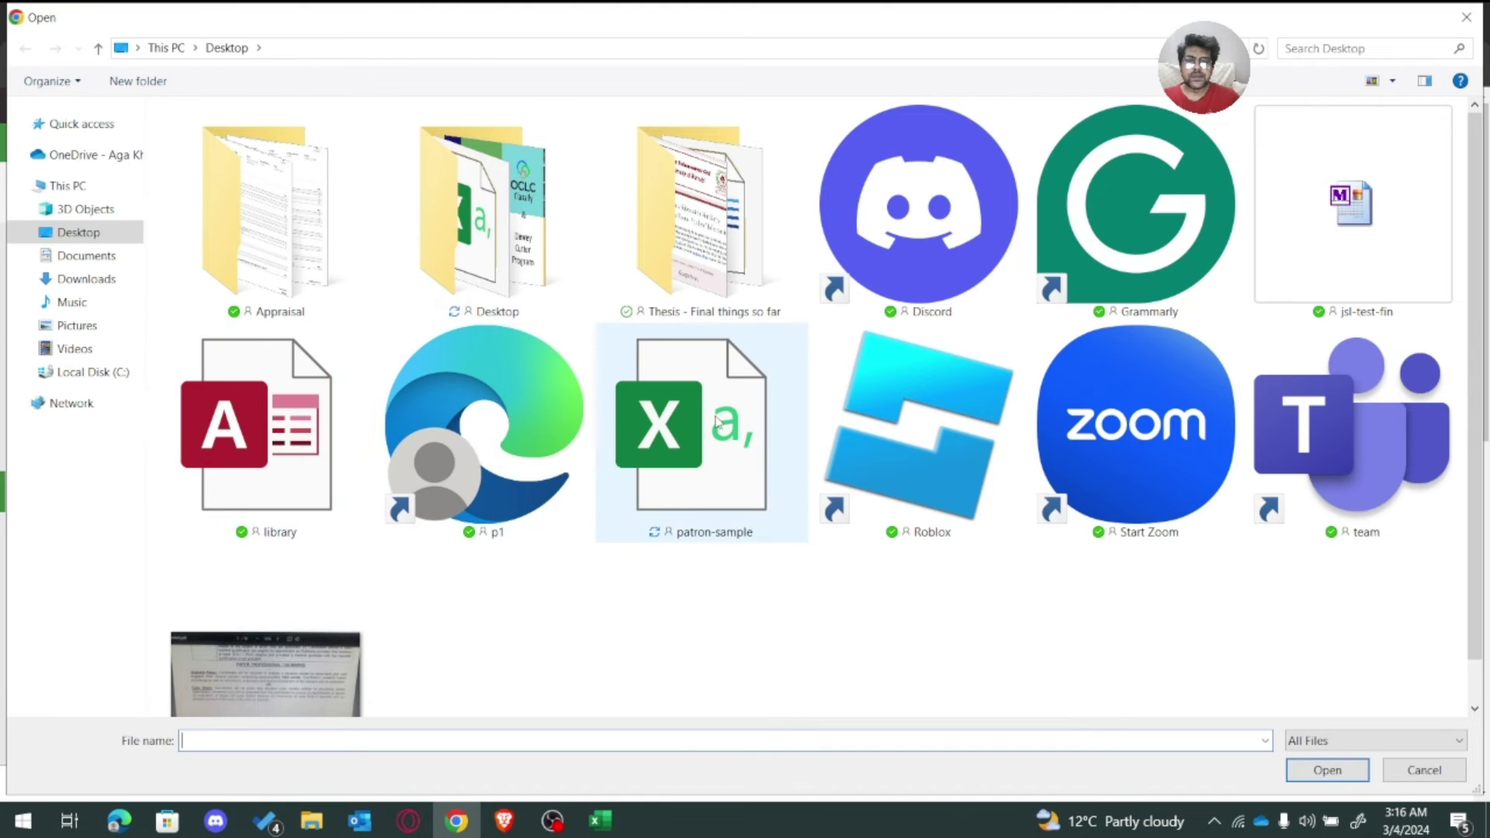
click(717, 421)
double_click(717, 422)
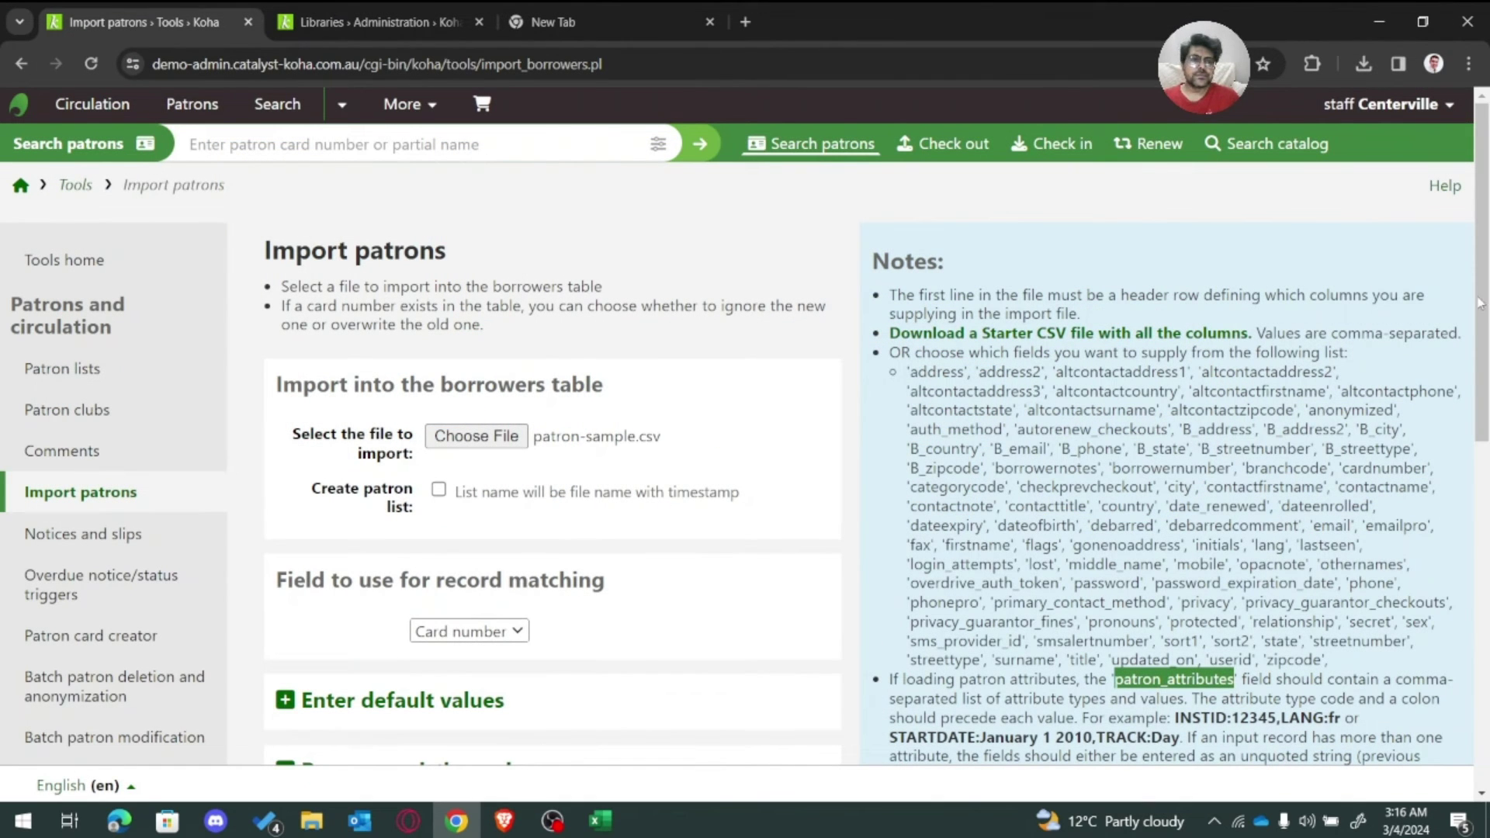
drag(1479, 302, 1487, 655)
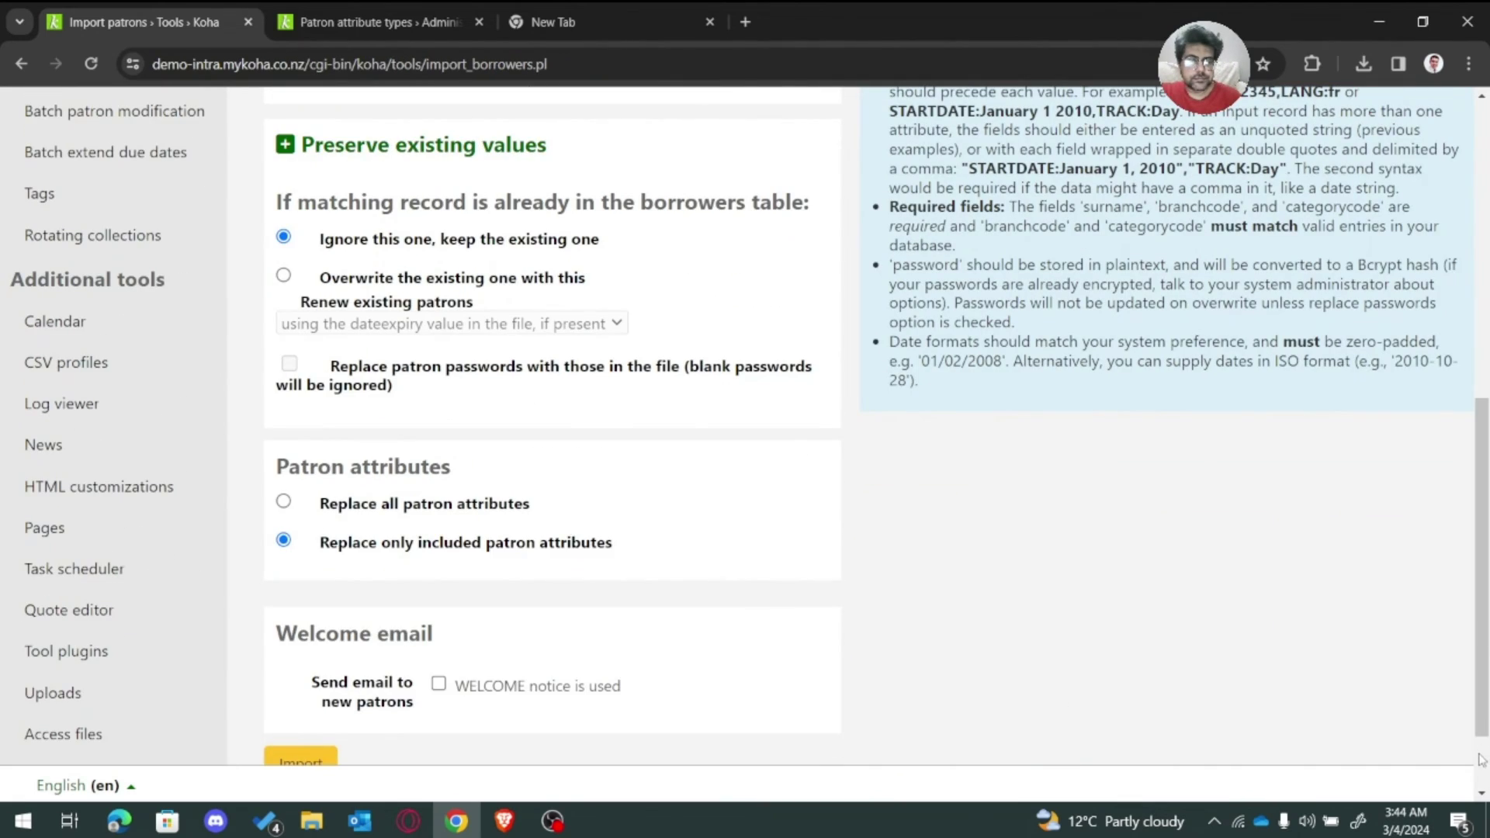
scroll(1481, 758, down, 2)
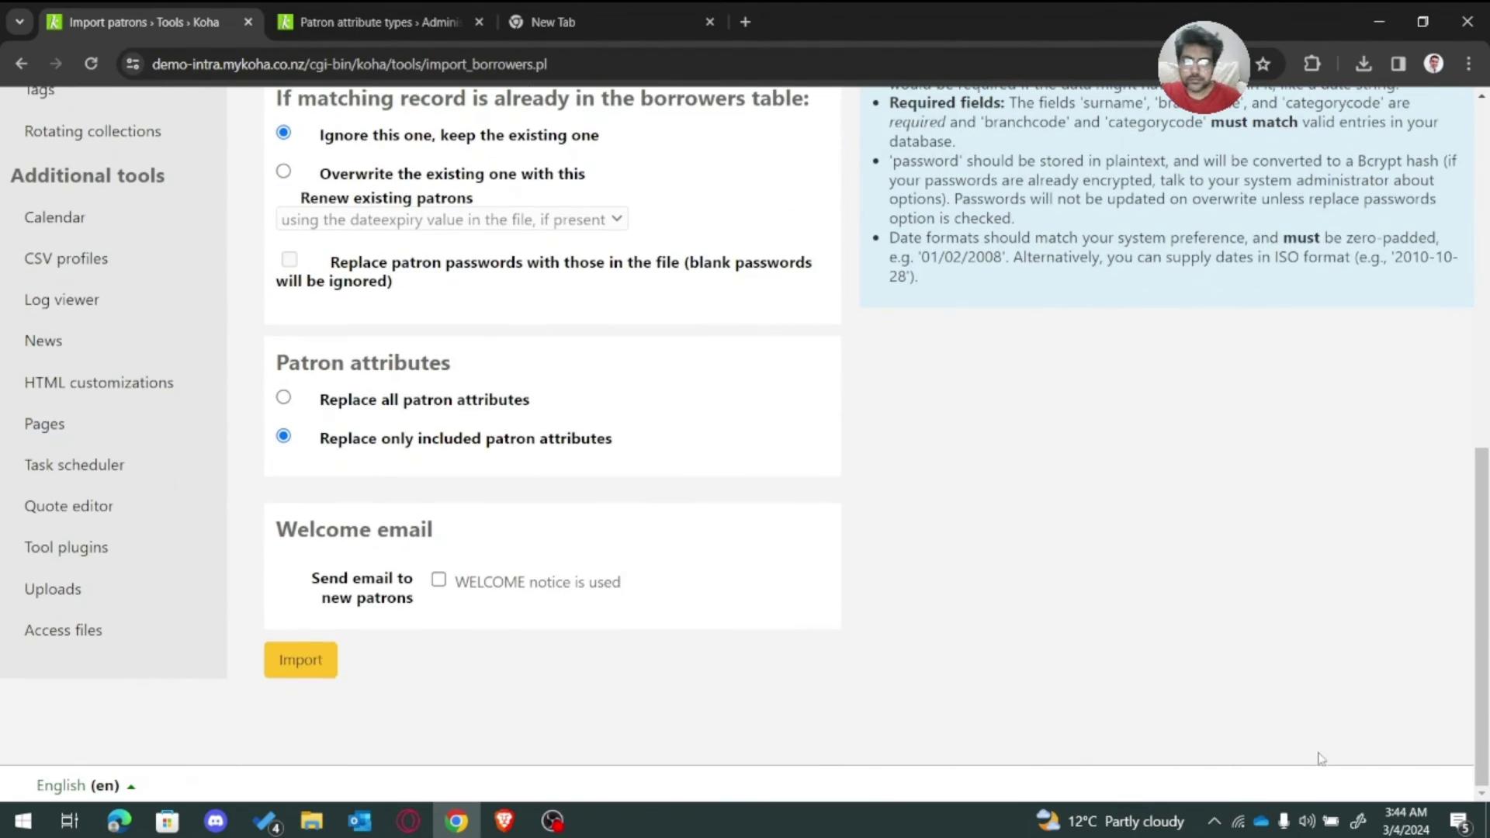
click(302, 661)
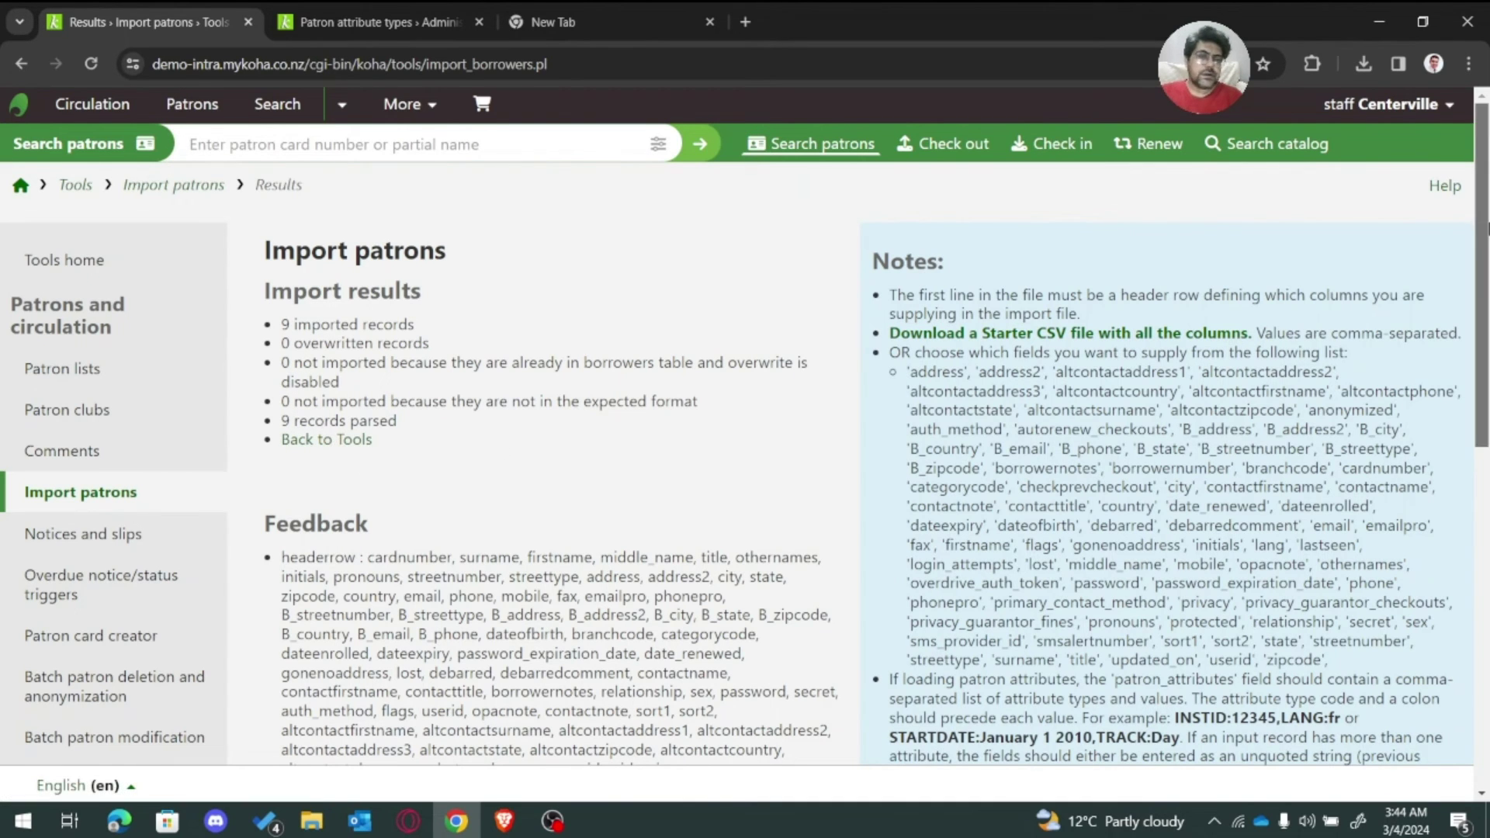
drag(1482, 236, 1486, 578)
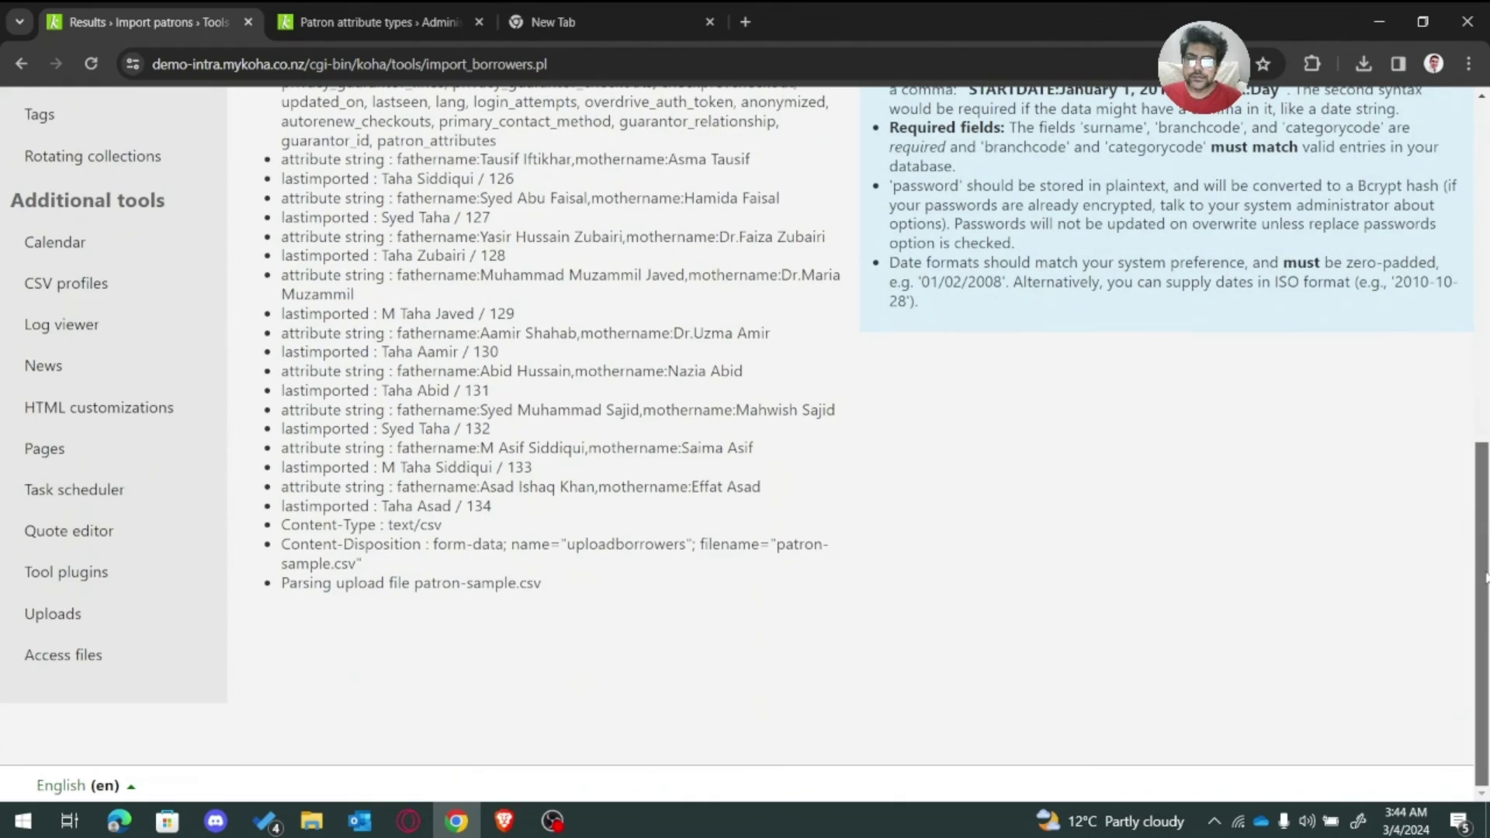
scroll(835, 386, up, 10)
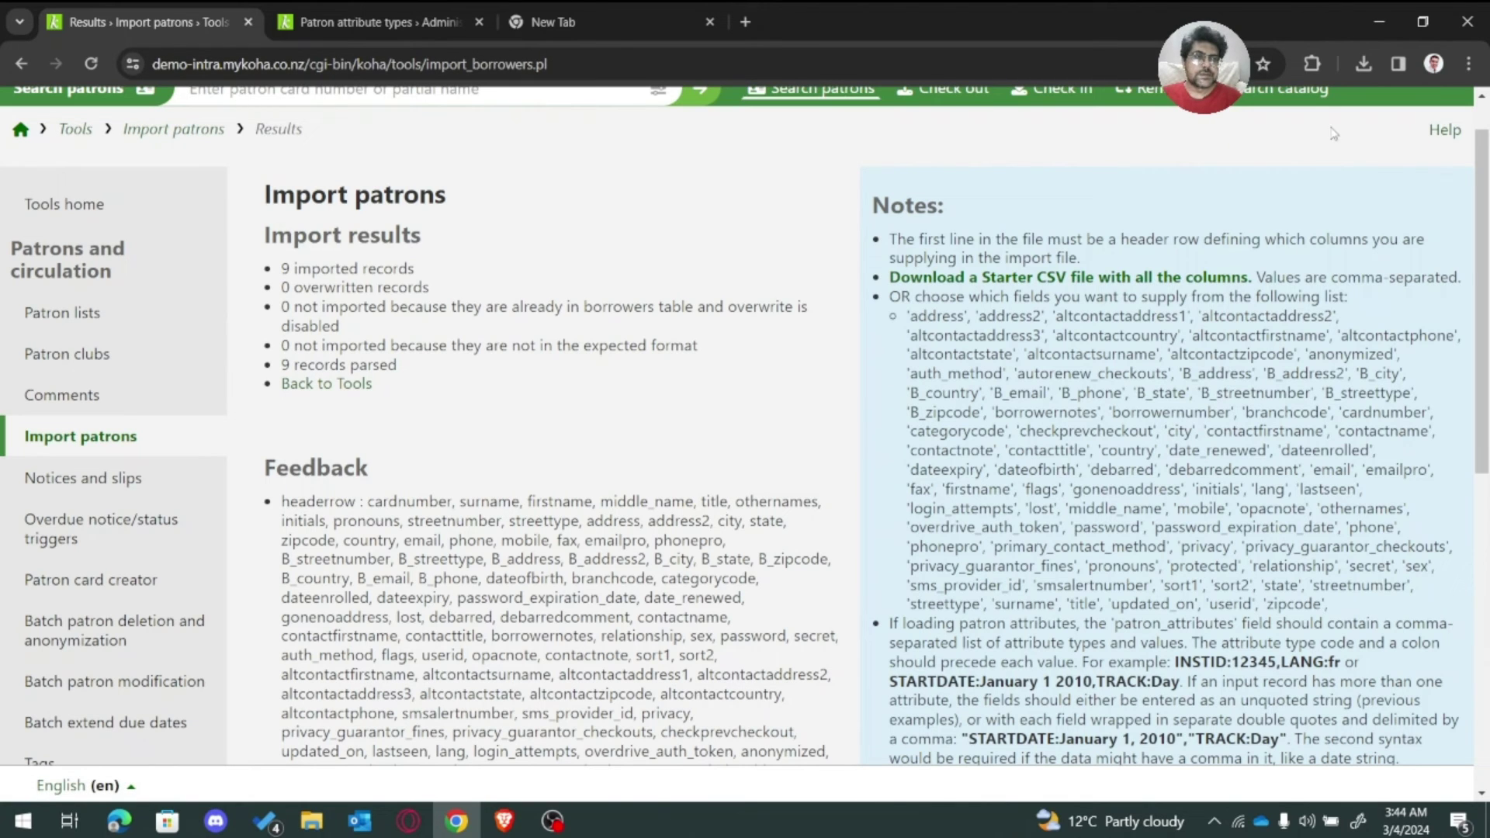
click(1480, 96)
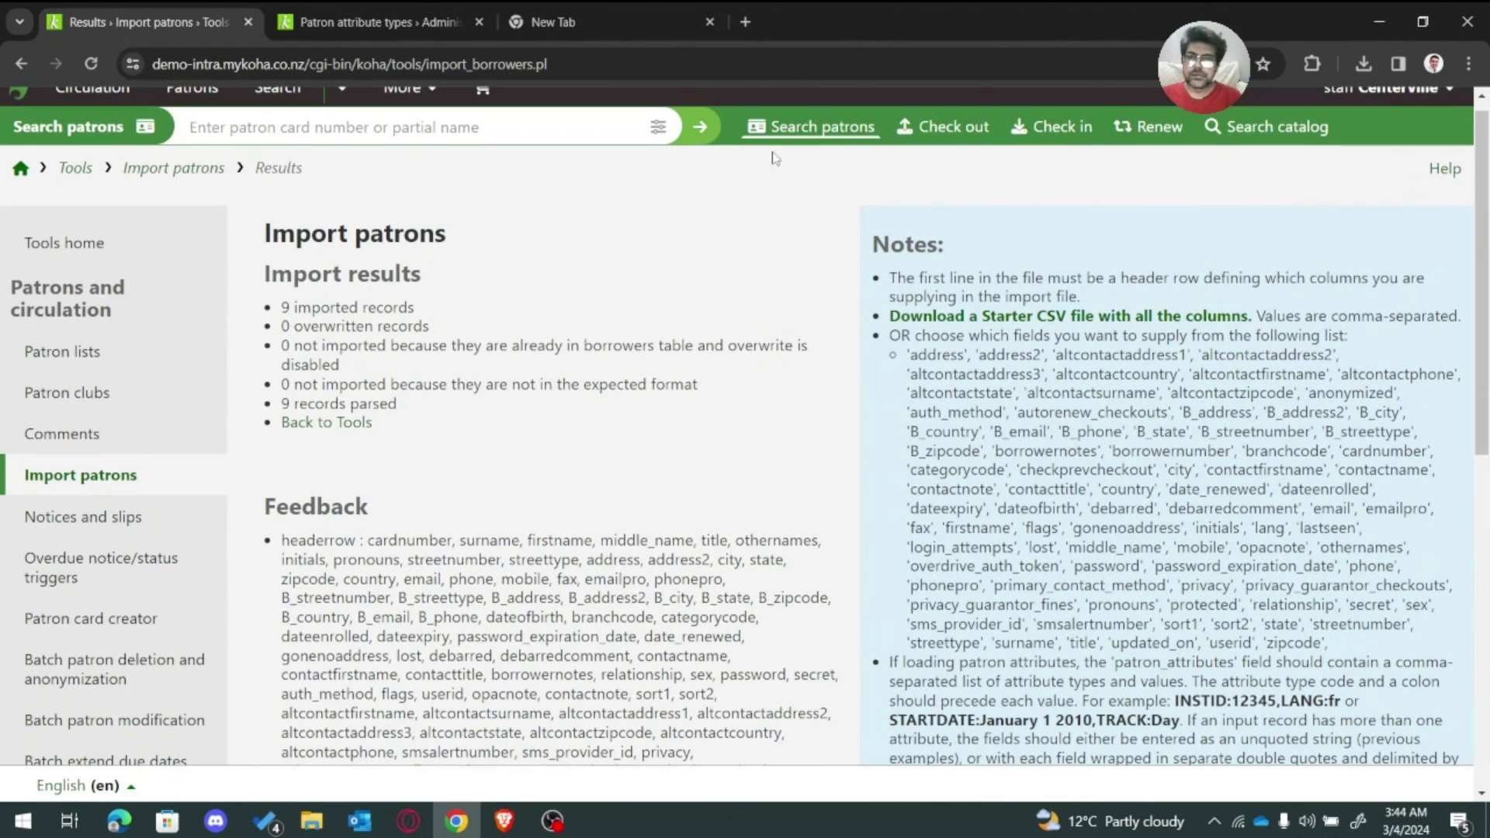
Search patrons for 'taha' and open the first match to view its Father's and Mother's Name.
click(357, 122)
text(taha)
key(Return)
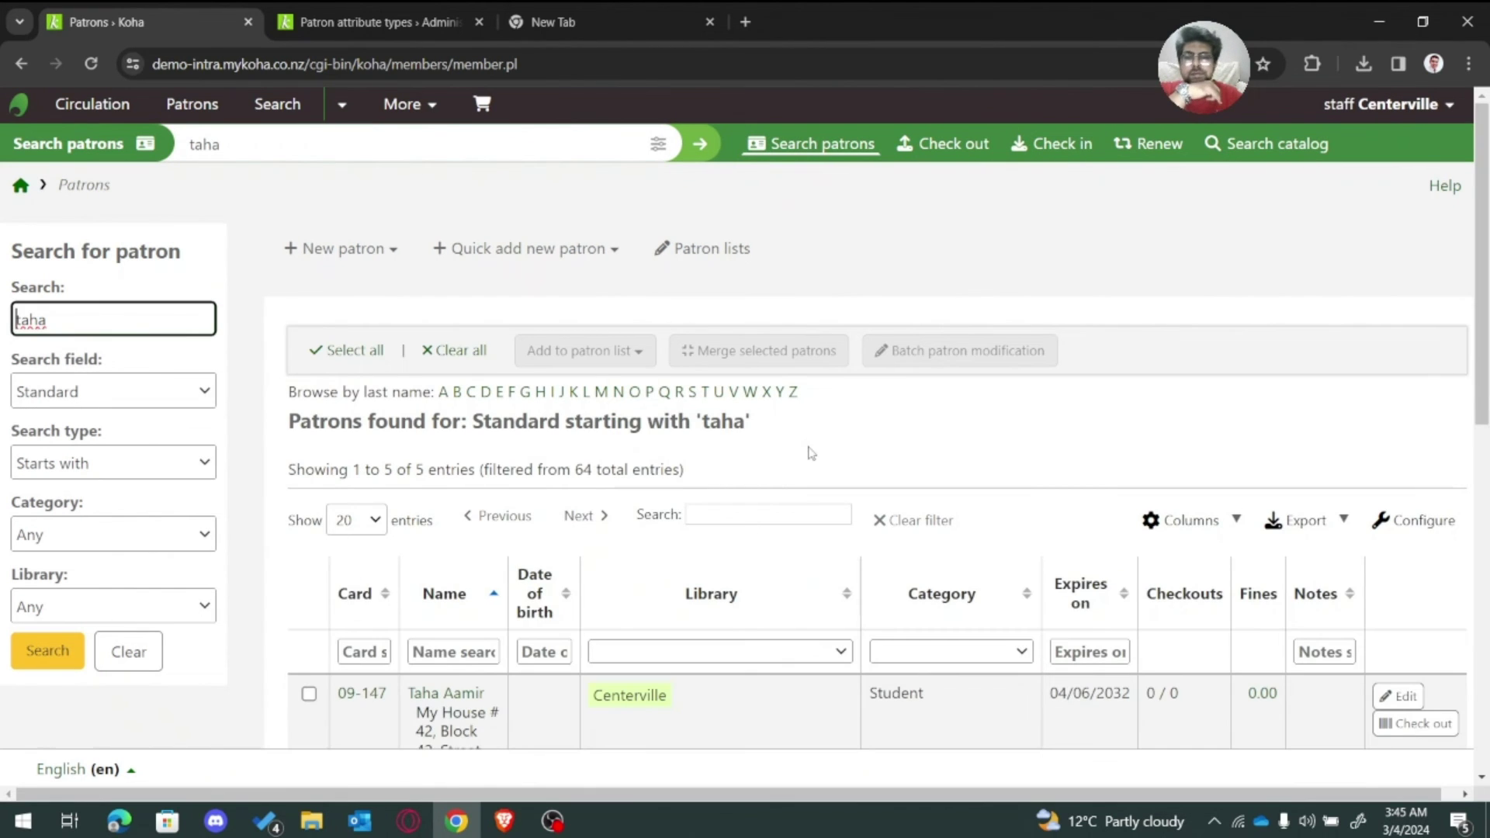
drag(1484, 220, 1486, 272)
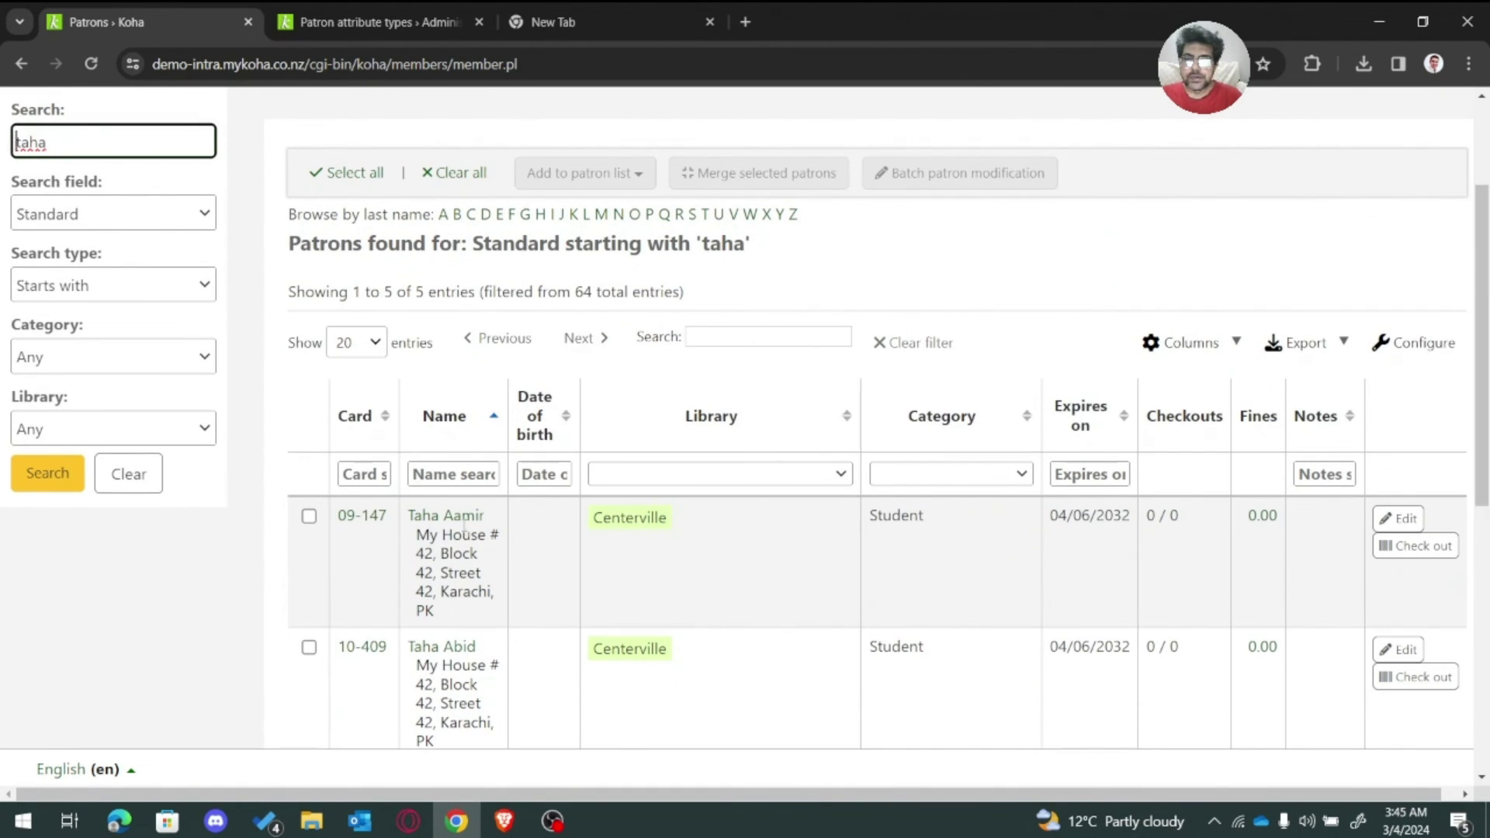
click(462, 521)
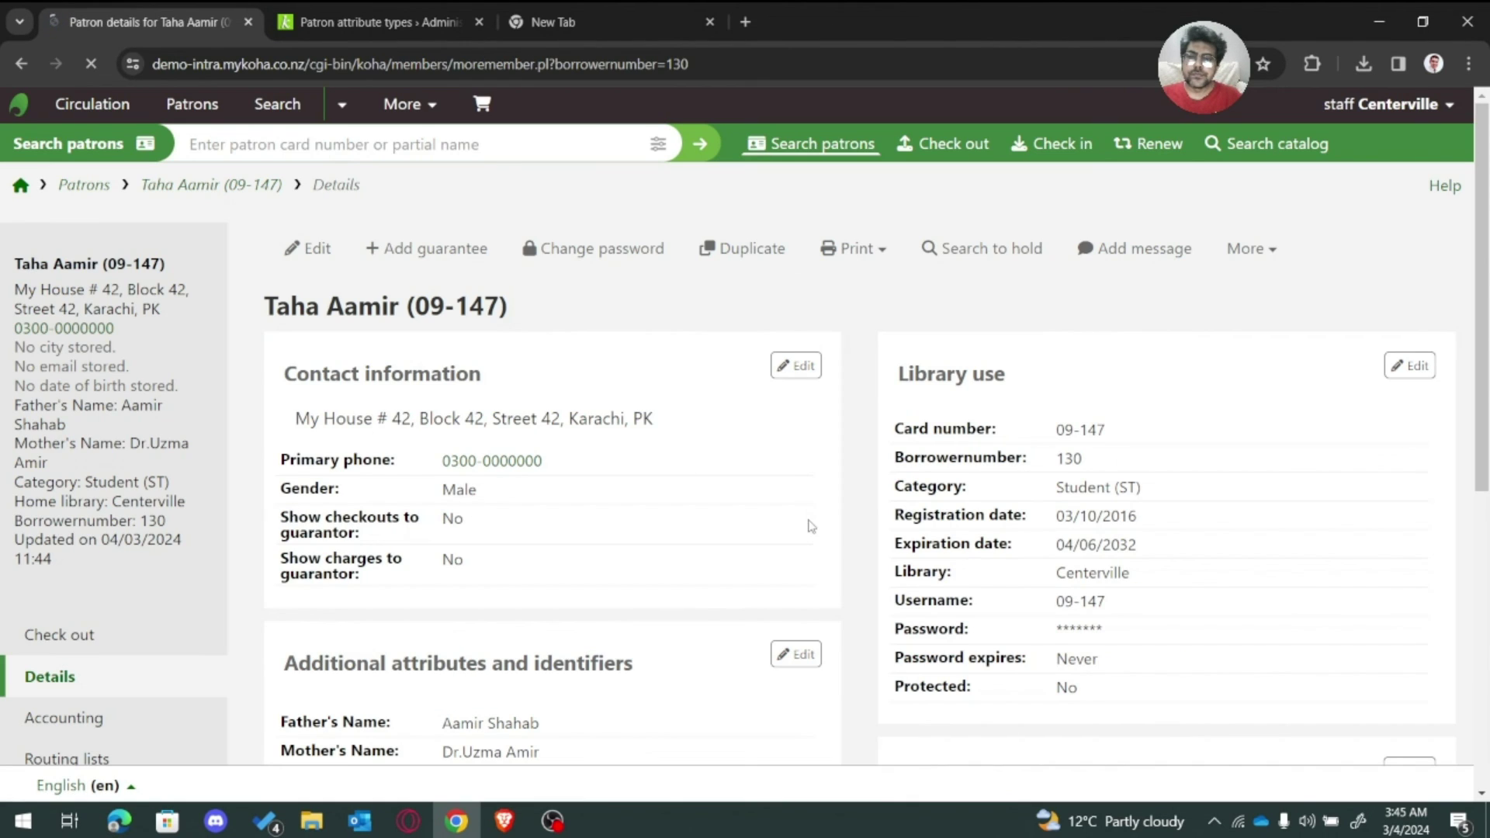
scroll(1486, 497, down, 7)
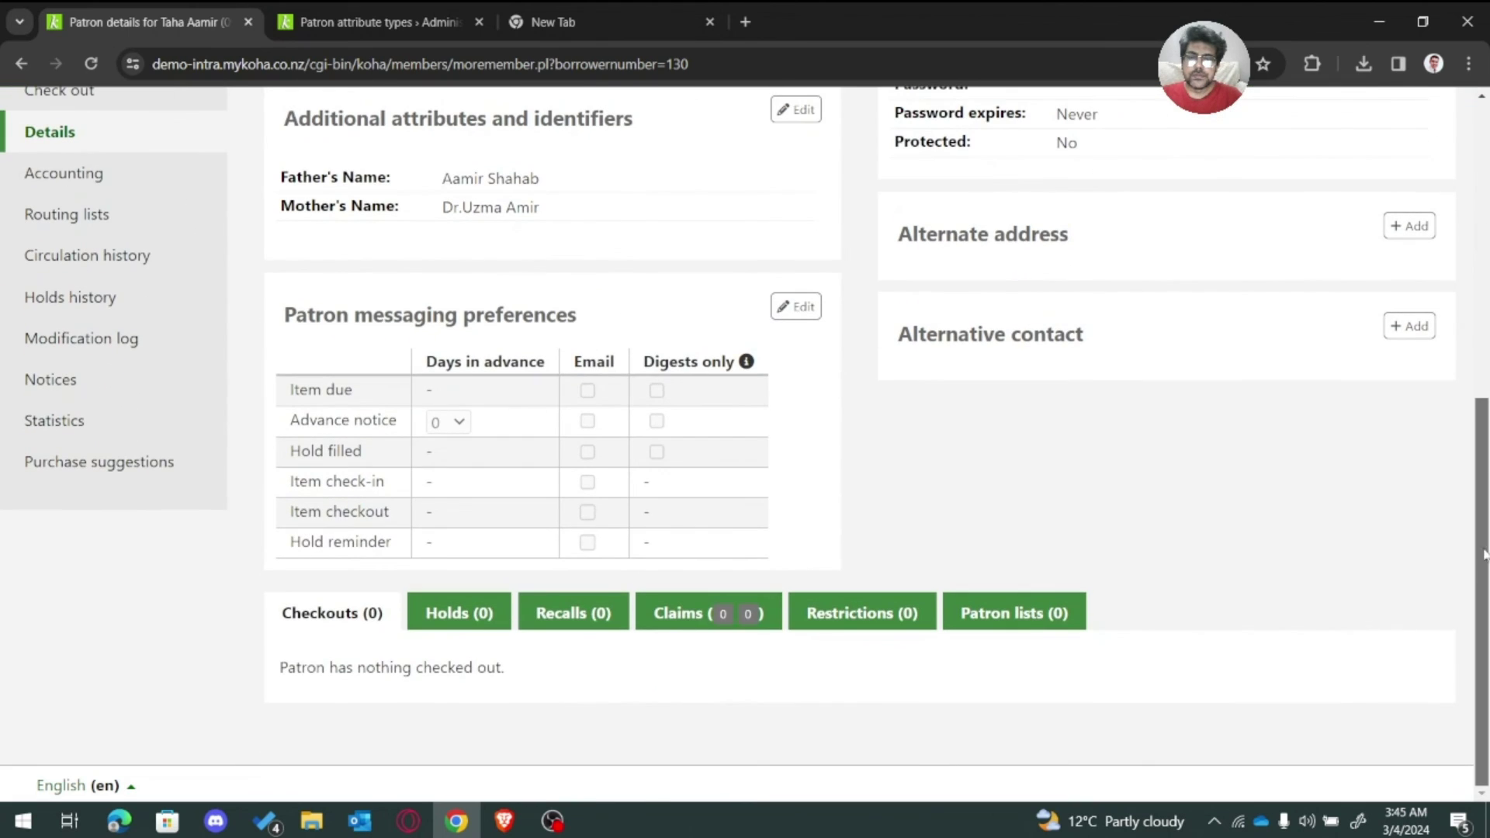
drag(1483, 554, 1483, 266)
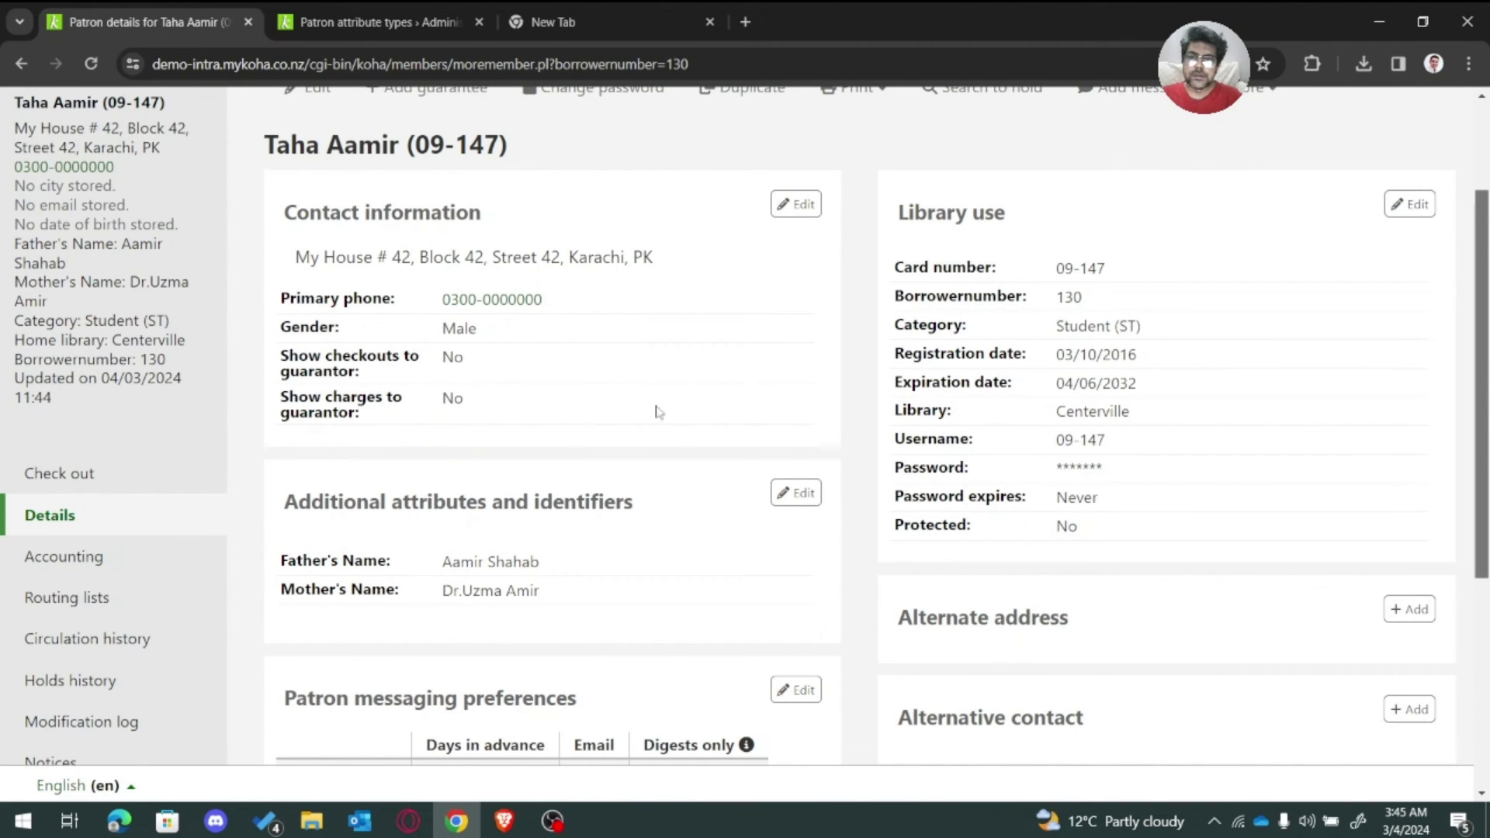
drag(1485, 306, 1485, 218)
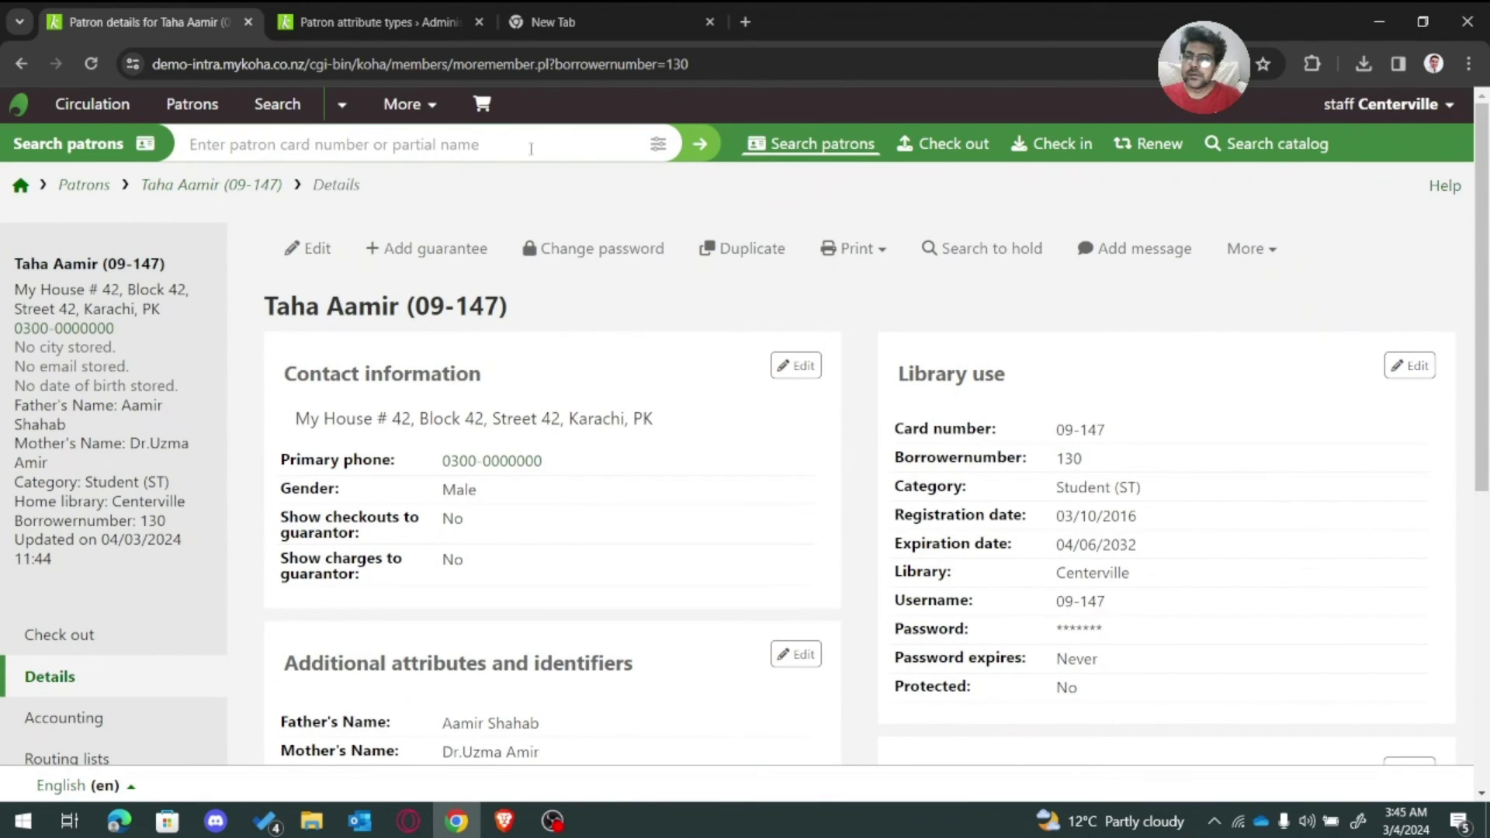
Open another 'taha' search result and check its Father's and Mother's Name attributes.
click(21, 64)
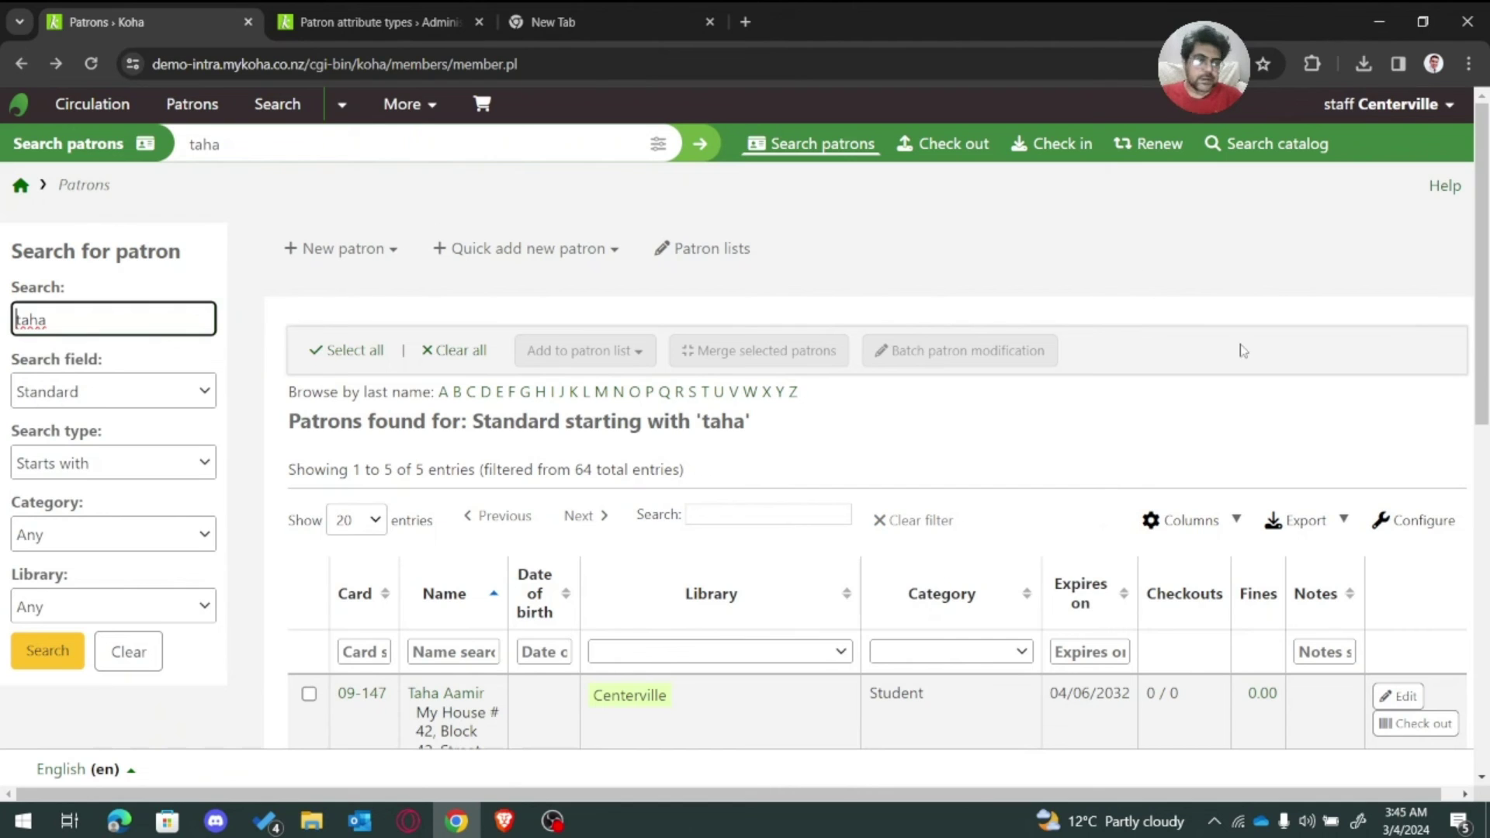
drag(1476, 268, 1486, 555)
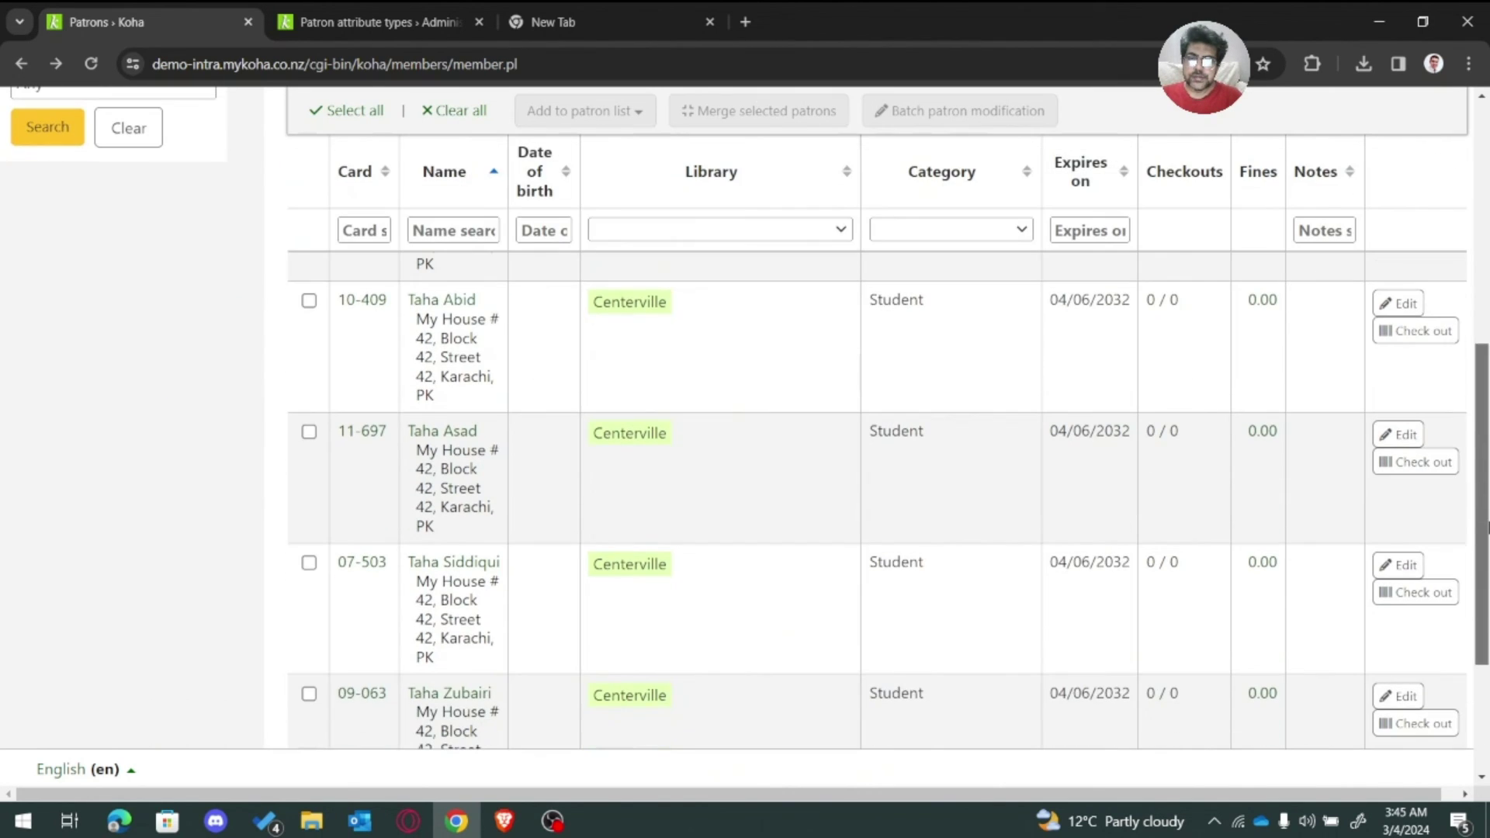
click(472, 437)
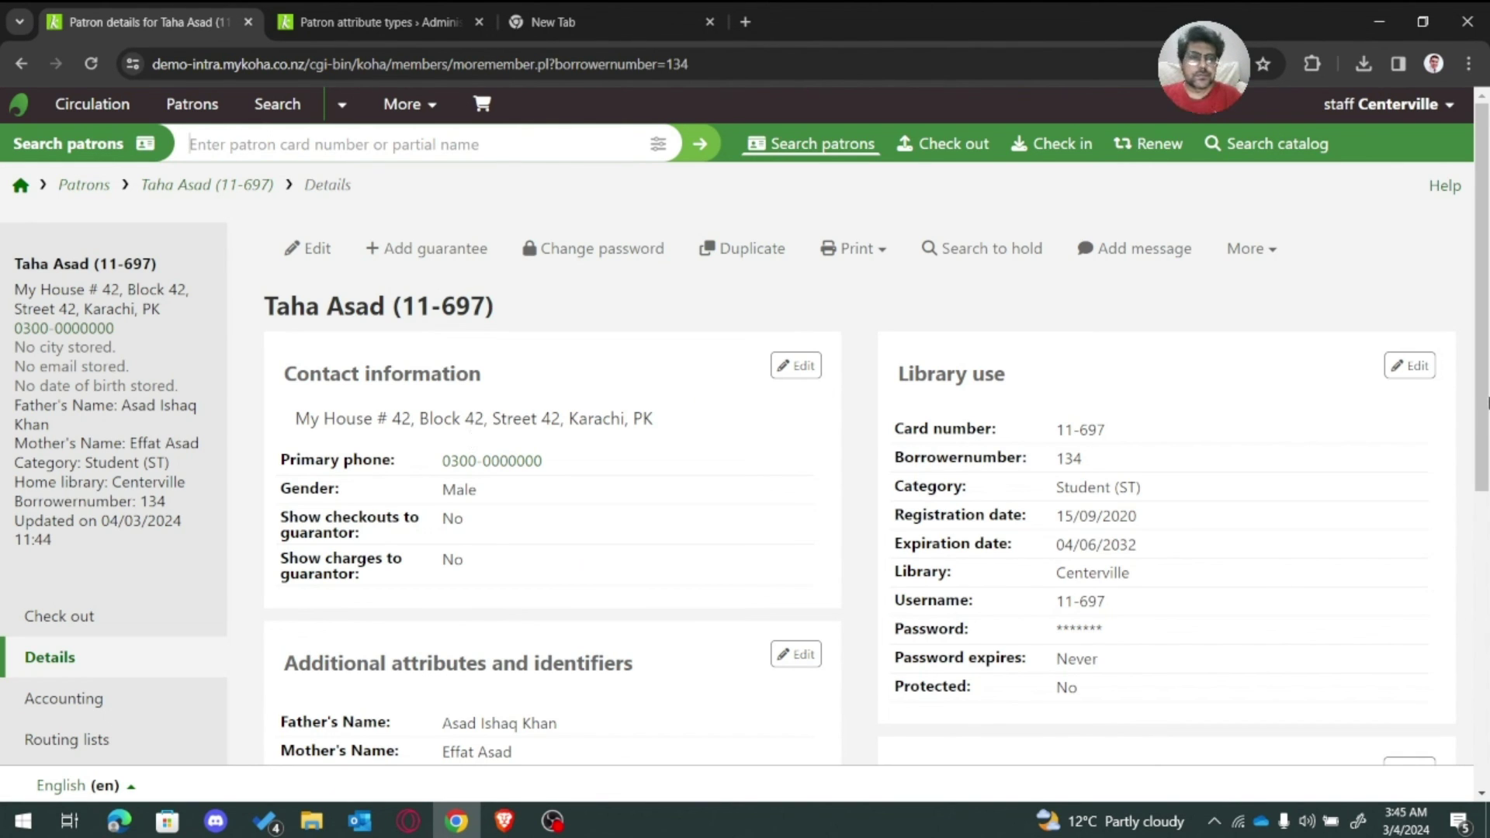
drag(1485, 403, 1486, 535)
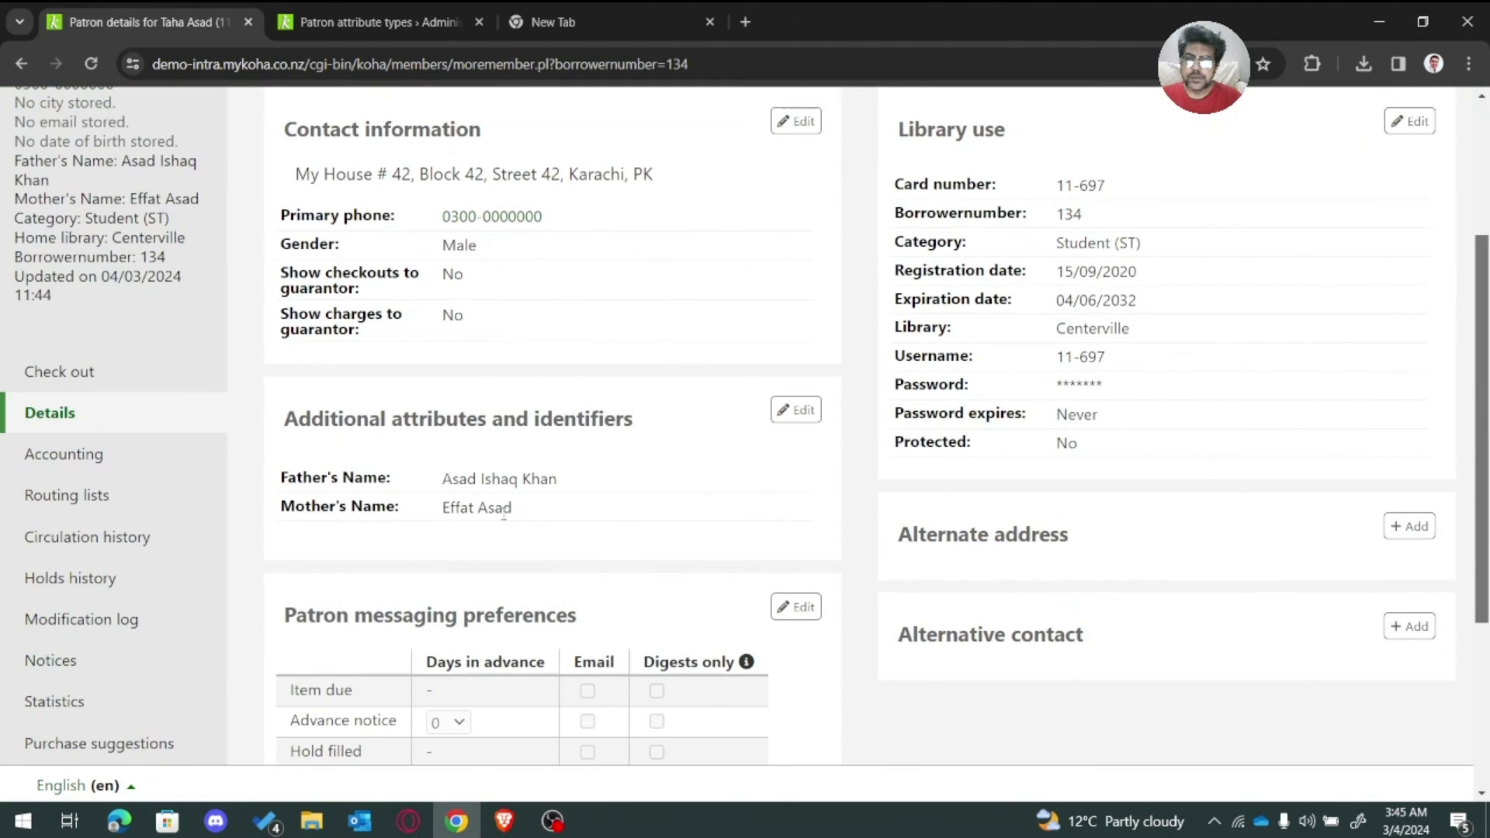
click(1483, 165)
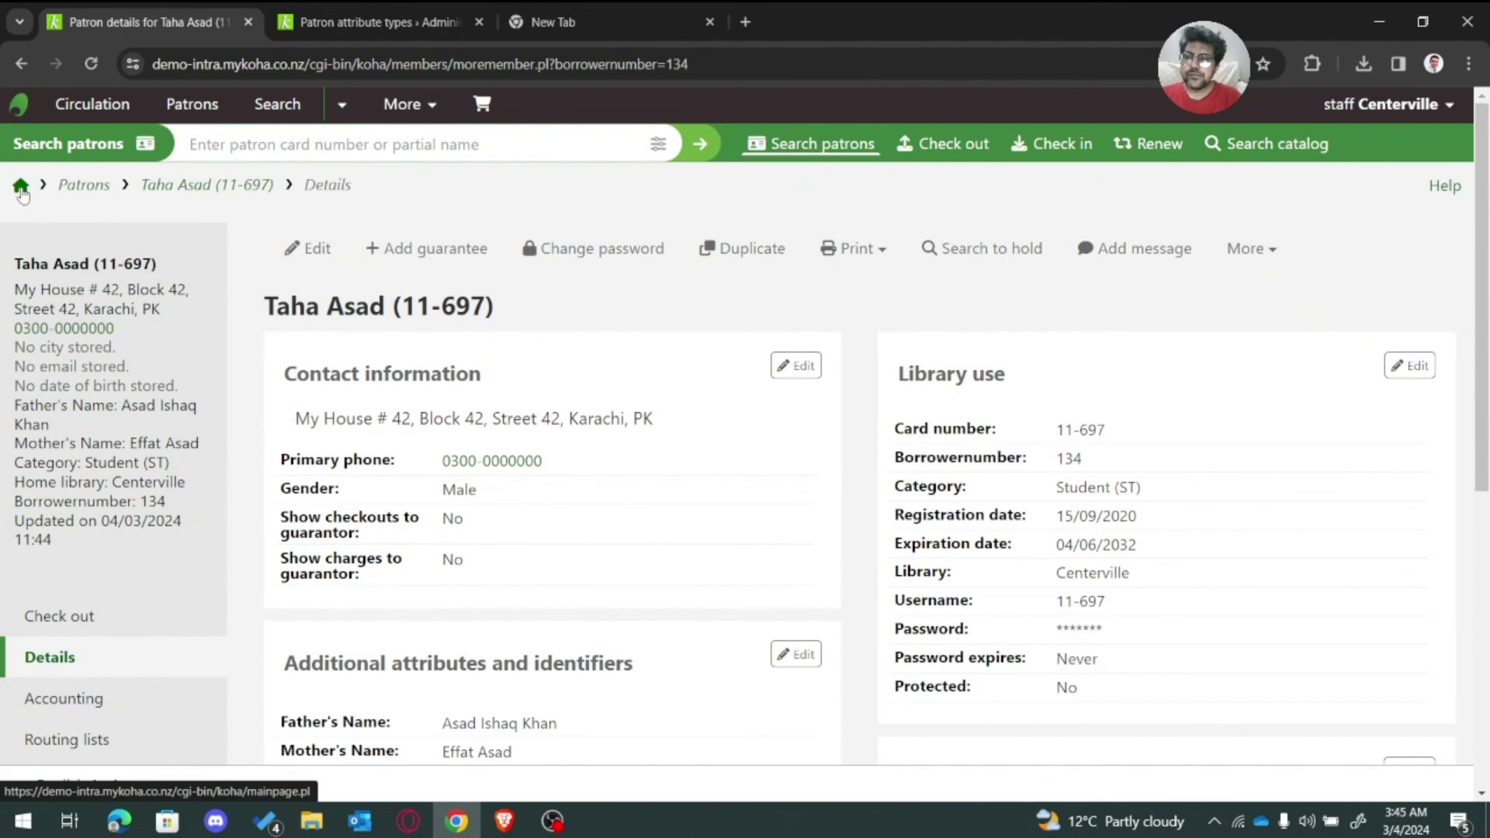
Go back through the search results to the Import patrons results page.
click(401, 10)
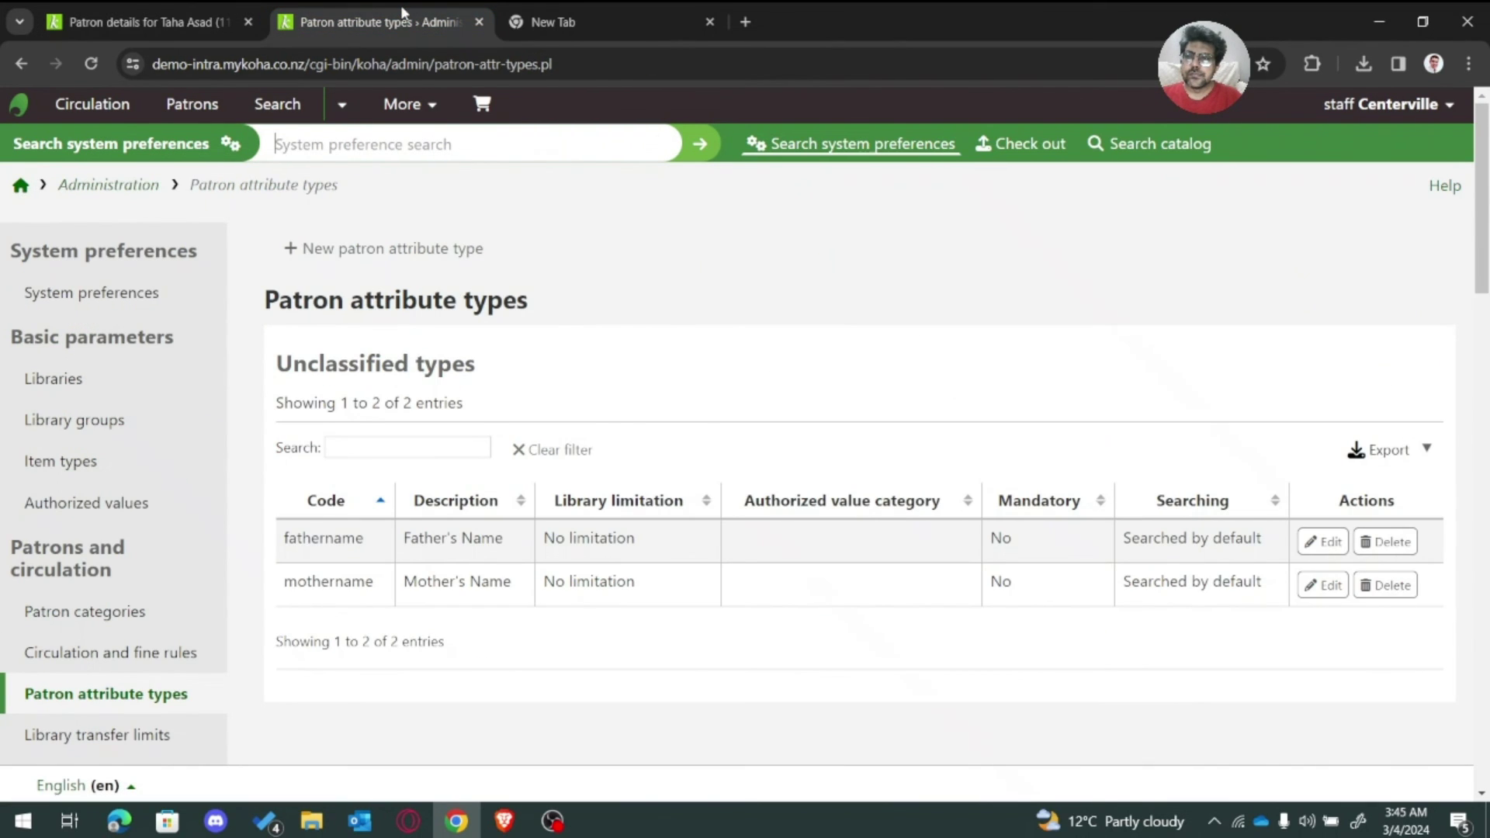
click(128, 16)
click(21, 64)
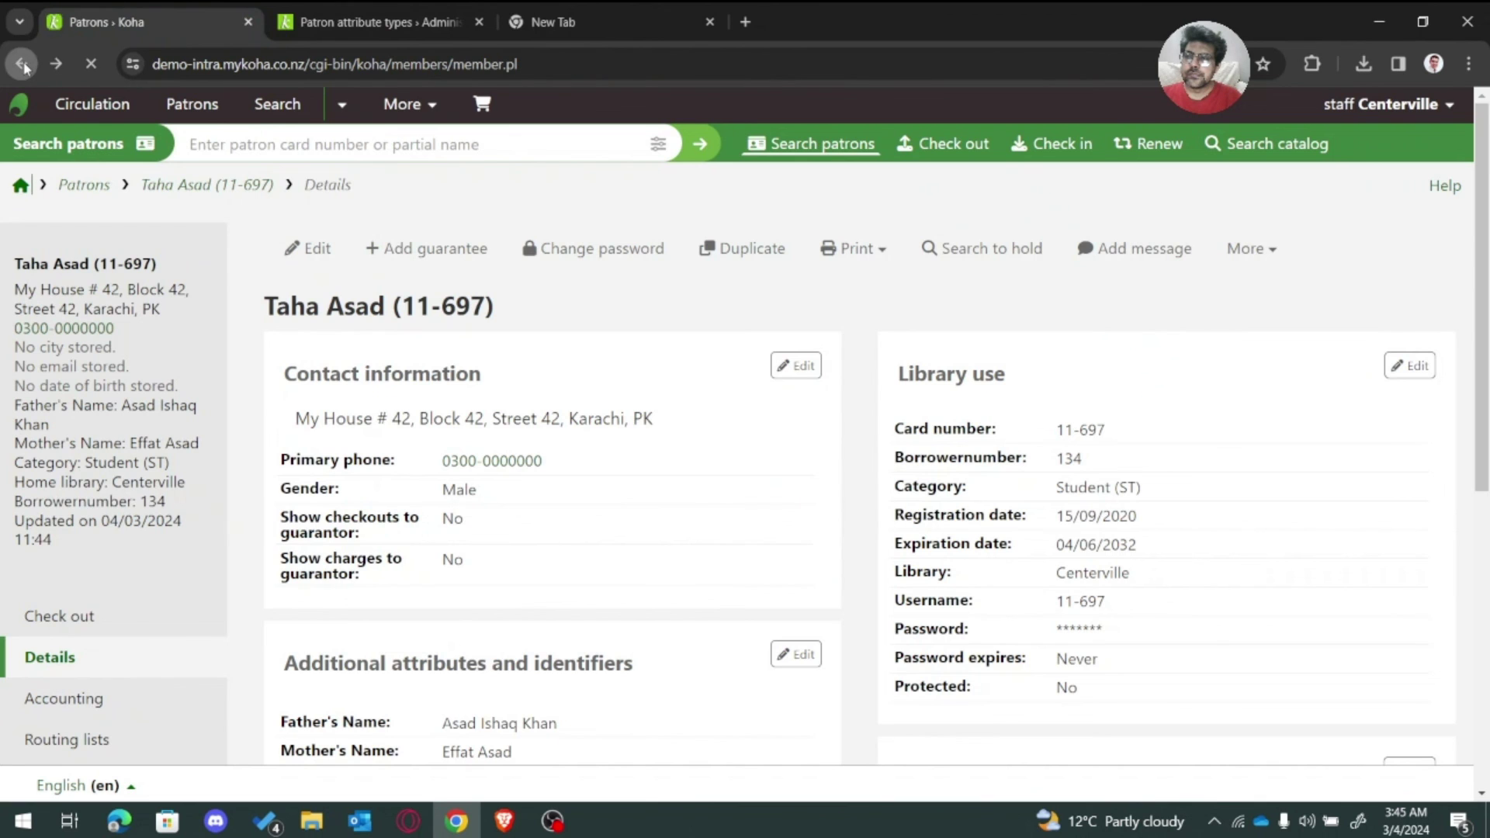
click(26, 72)
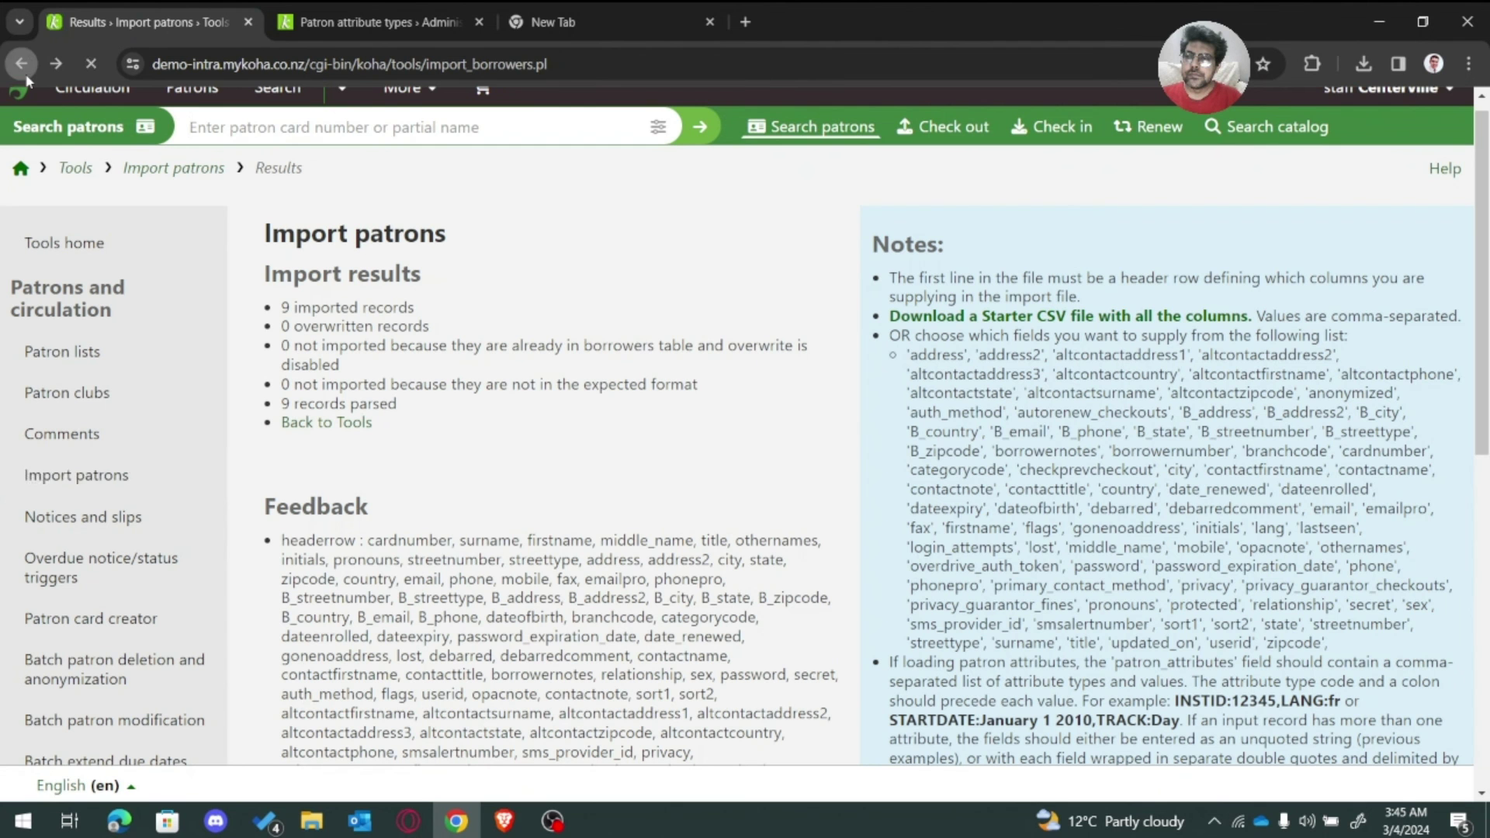